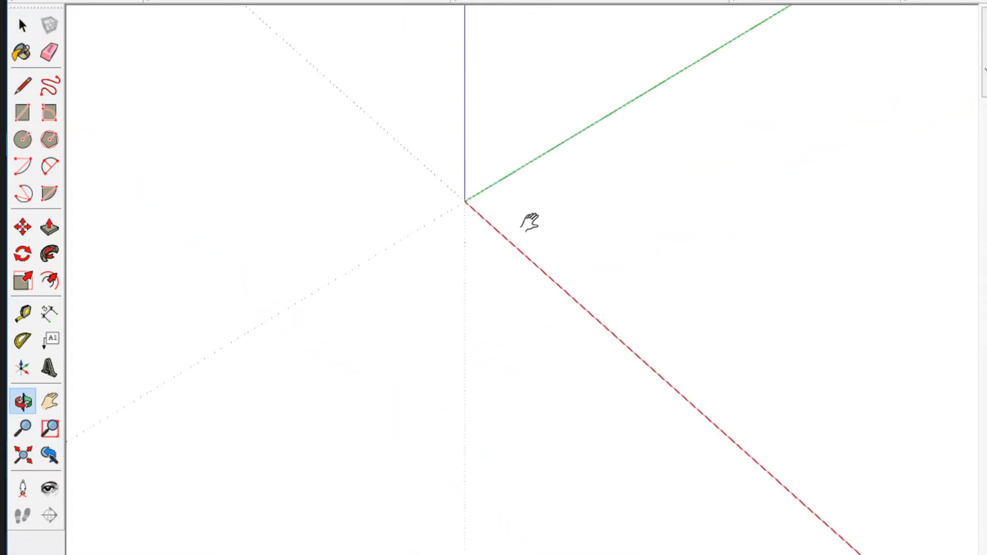
Draw a closed triangle face with the Line tool, starting and ending at the origin.
middle_click_drag(542, 449, 546, 430, "shift")
mouse_move(517, 501)
middle_mouse_down("shift")
mouse_move(504, 470)
mouse_move(837, 498)
mouse_move(450, 496)
mouse_move(434, 513)
mouse_move(550, 511)
mouse_move(220, 220)
middle_mouse_up("shift")
left_click(23, 87)
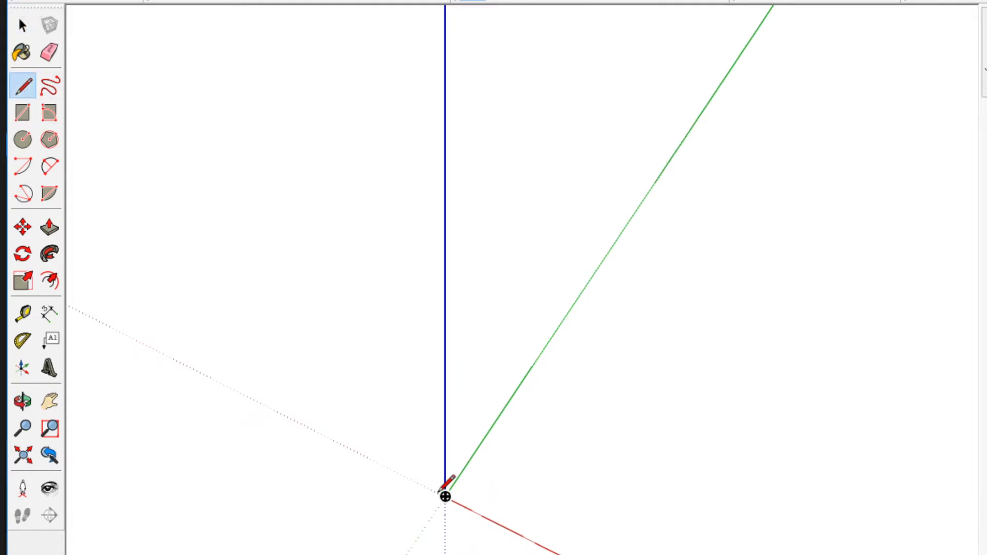
left_click(804, 421)
left_click(838, 554)
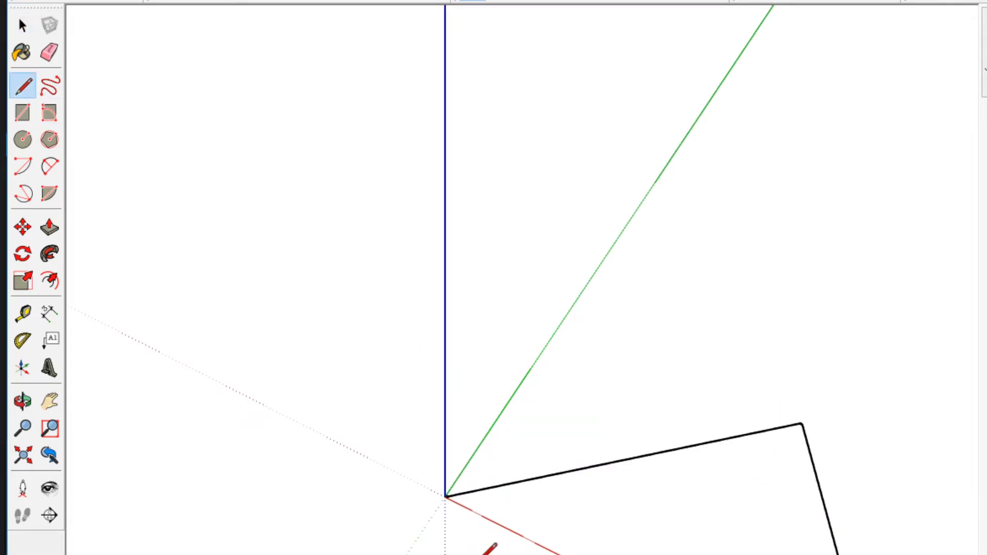
left_click(445, 496)
key("space")
Draw two wavy freehand curves beyond the triangle's apex, one behind the other.
mouse_move(613, 528)
middle_mouse_down()
mouse_move(747, 363)
mouse_move(720, 308)
middle_mouse_up()
left_click(49, 87)
left_click_drag(317, 299, 835, 215)
left_click_drag(335, 135, 880, 127)
key("space")
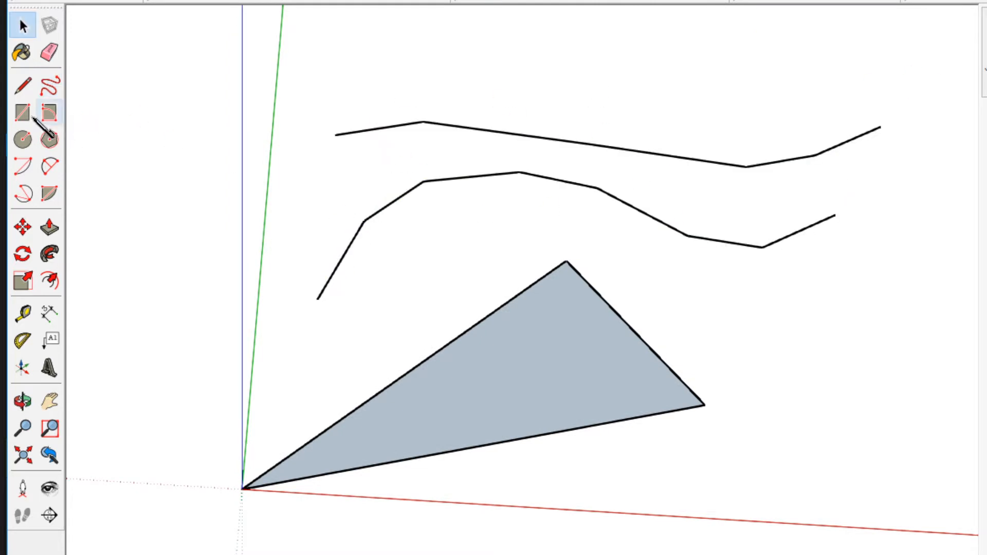
Draw a rectangle overlapping the triangle's far corner and a second rectangle overlapping the first one's corner.
key("r")
left_click(558, 371)
left_click(710, 494)
left_click(654, 454)
left_click(817, 554)
key("space")
Draw a circle across the red axis from the triangle, near the origin.
key("c")
left_click(427, 553)
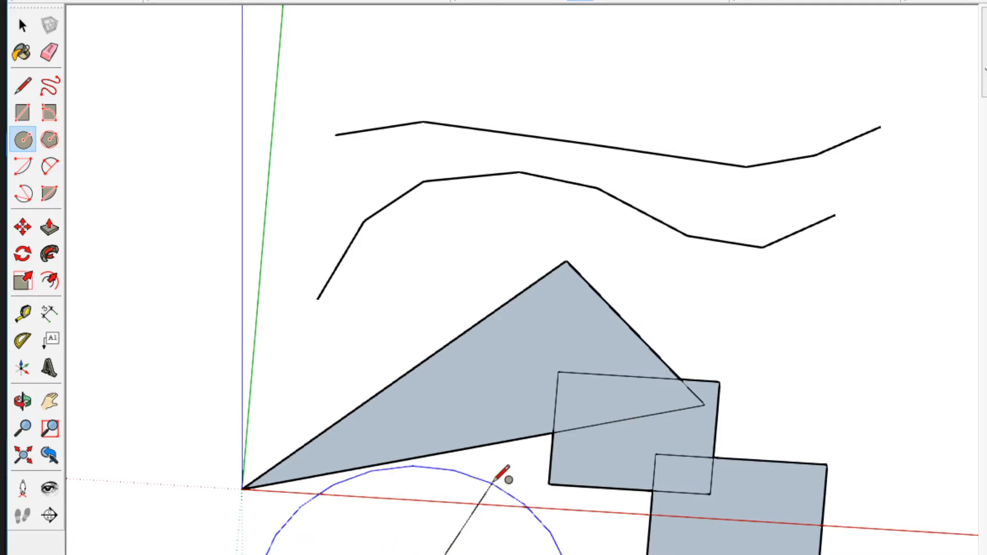
left_click(457, 510)
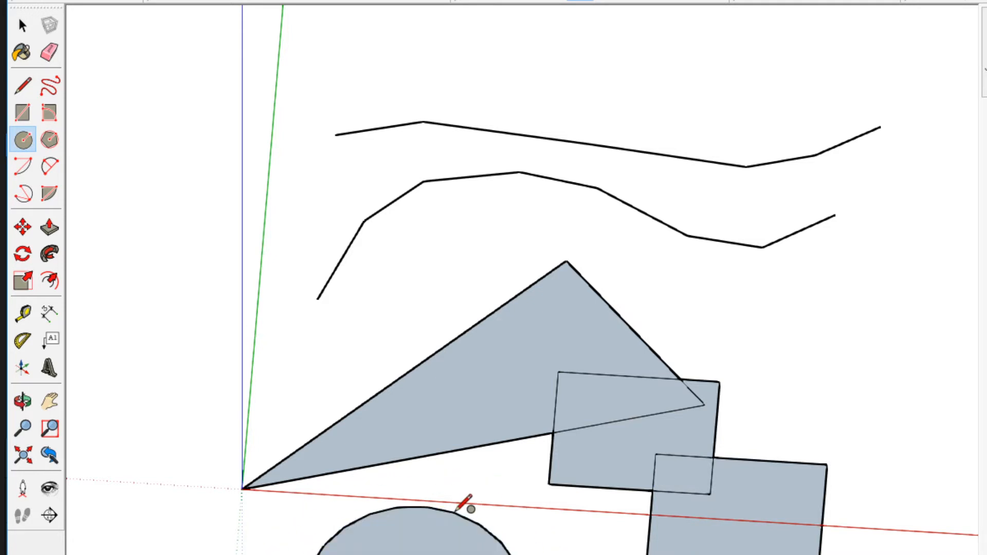
Change the new circle's number of sides to 3, 4 and 5 in turn.
type("3s")
key("Return")
type("4s")
key("Return")
type("5s")
key("Return")
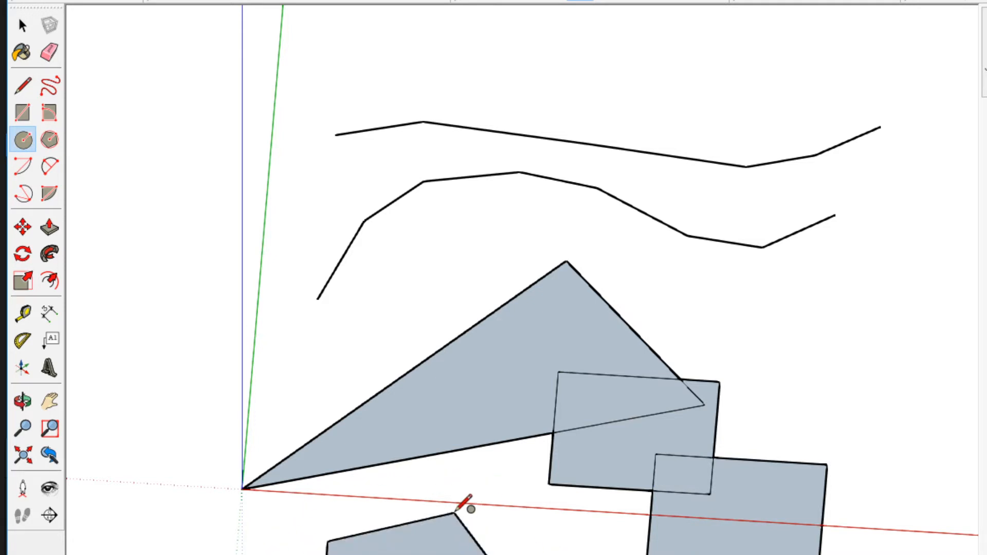
Set the circle's number of sides to 100.
type("100s")
key("Return")
key("space")
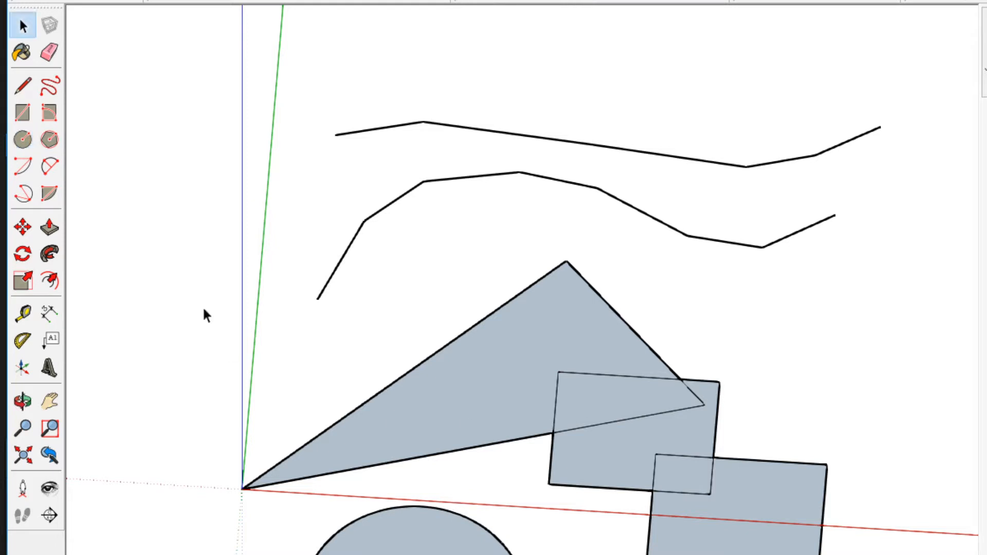
Draw a two-point arc on the free part of the second rectangle's upper edge and set it to 3 segments.
left_click(53, 171)
left_click(827, 464)
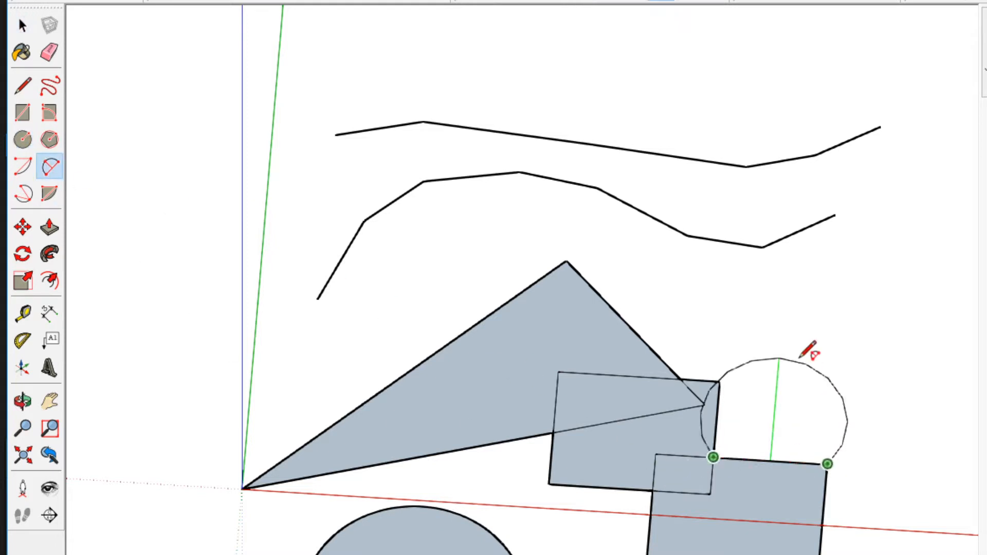
left_click(789, 409)
type("3s")
key("Return")
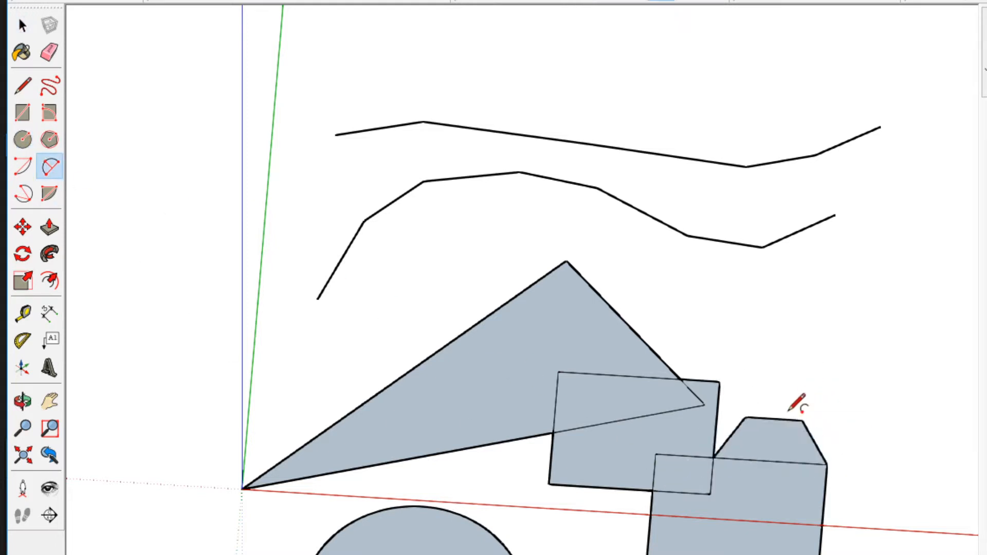
Raise the new arc's segment count step by step until it forms a smoother curve.
key("ctrl+plus")
key("ctrl+plus")
key("ctrl+plus")
key("ctrl+plus")
key("ctrl+plus")
key("ctrl+plus")
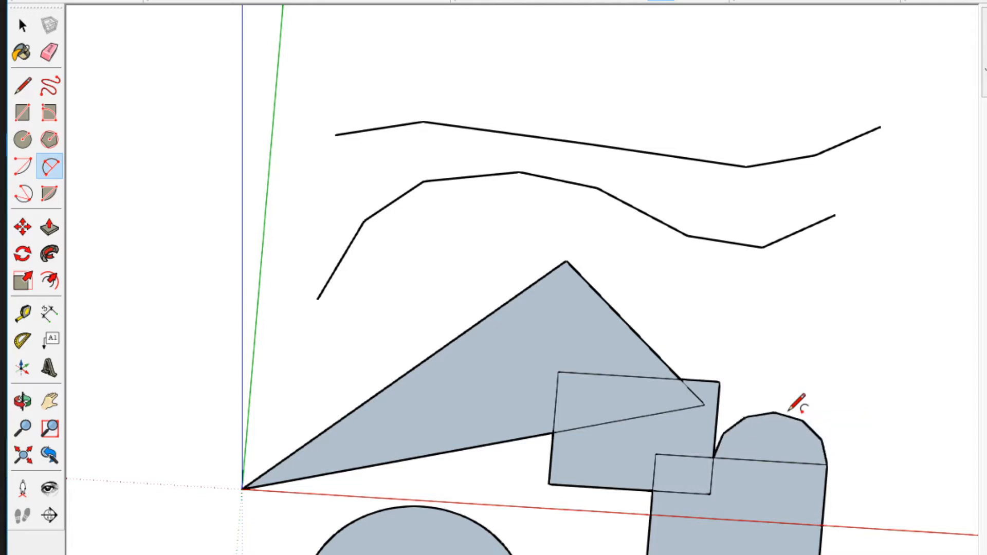
key("space")
Switch to the top view of the drawn shapes.
left_click_drag(821, 236, 493, 554)
scroll(486, 554, "down", 3)
middle_click_drag(615, 478, 659, 400, "shift")
left_click(792, 174)
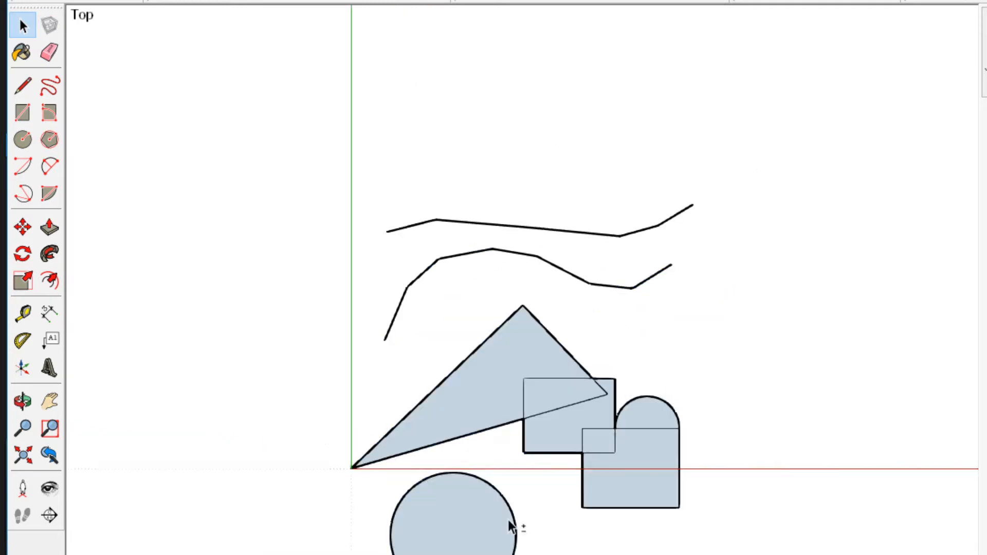
scroll(522, 422, "up", 6)
scroll(522, 447, "down", 5)
middle_click_drag(166, 463, 250, 413, "shift")
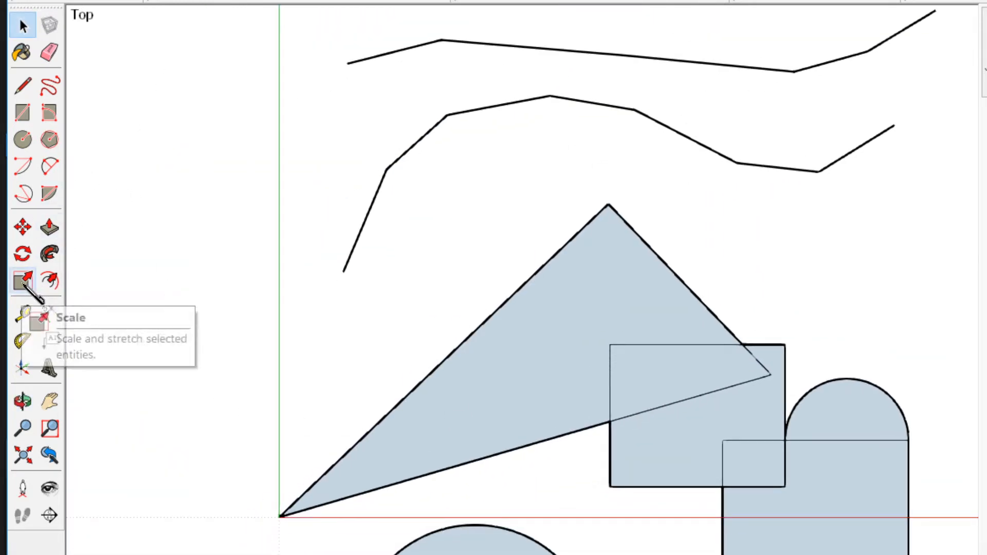
scroll(545, 289, "down", 6)
scroll(621, 297, "up", 4)
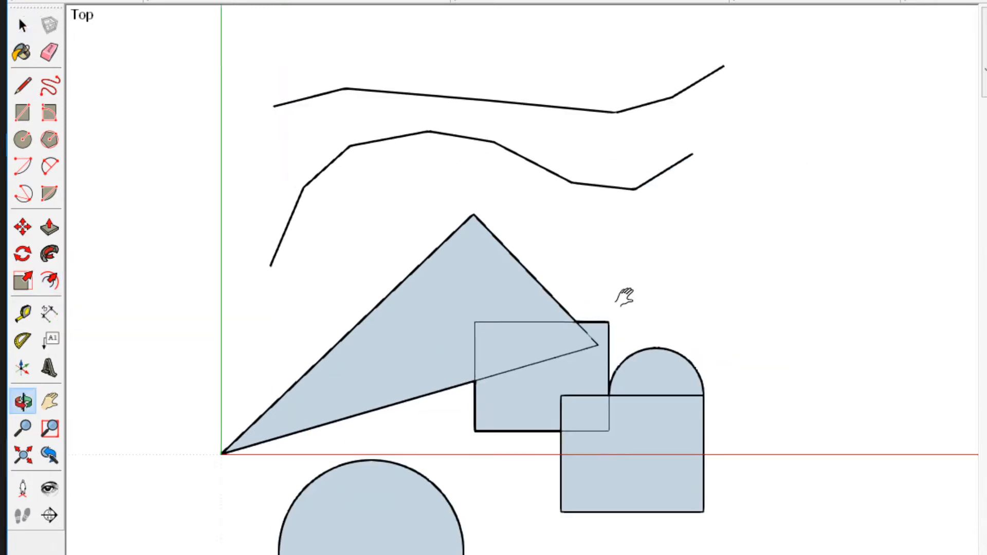
Offset the large triangle's outline inward to create nested outlines inside its face.
middle_click_drag(624, 295, 671, 281, "shift")
scroll(524, 283, "up", 3)
key("f")
left_click(479, 189)
scroll(497, 270, "up", 4)
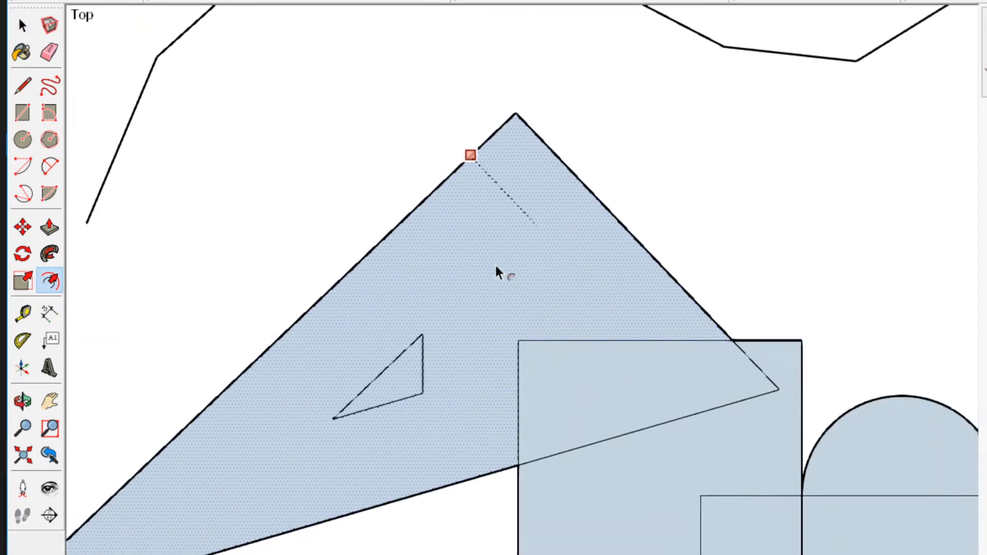
scroll(497, 269, "down", 3)
middle_click_drag(498, 268, 659, 238, "shift")
scroll(655, 150, "up", 2)
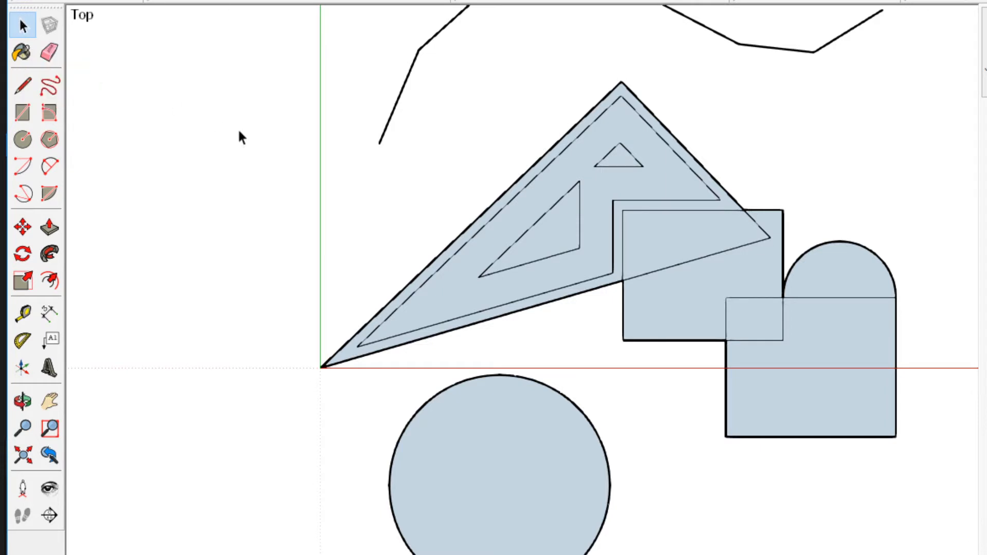
Select the larger inner triangle's face, and extend the selection to its bounding edges.
scroll(804, 362, "up", 3)
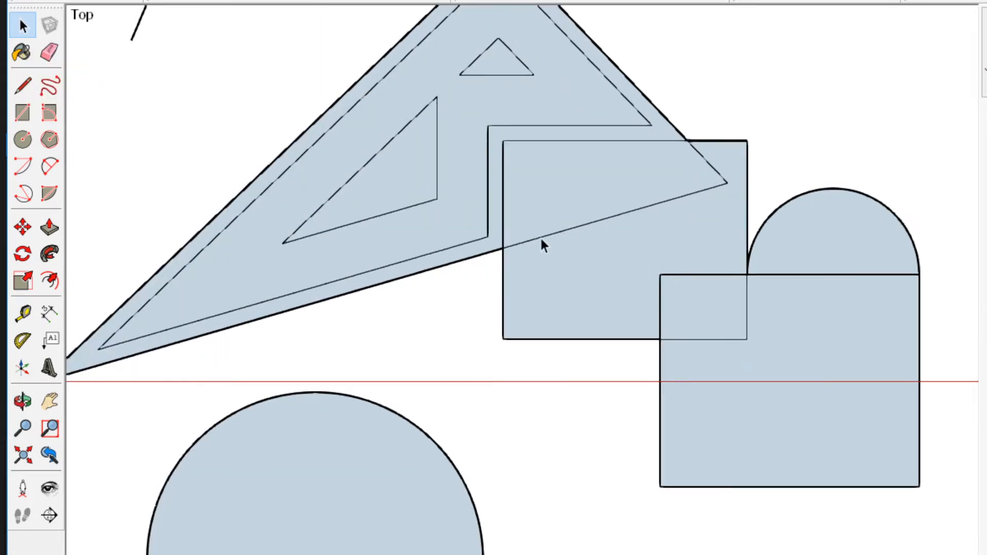
scroll(565, 272, "up", 5)
middle_click_drag(494, 209, 506, 346, "shift")
left_click(584, 421)
scroll(570, 323, "down", 1)
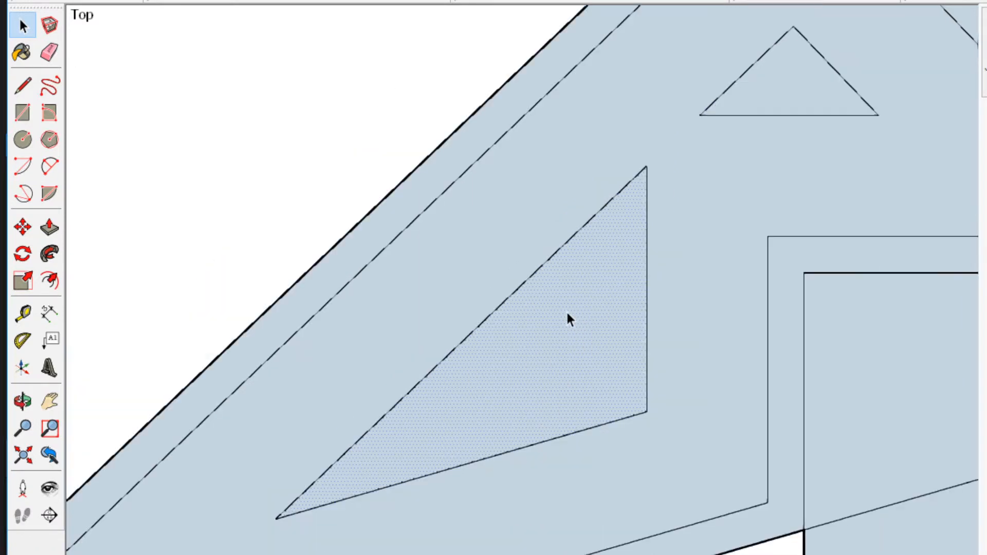
double_click(558, 336)
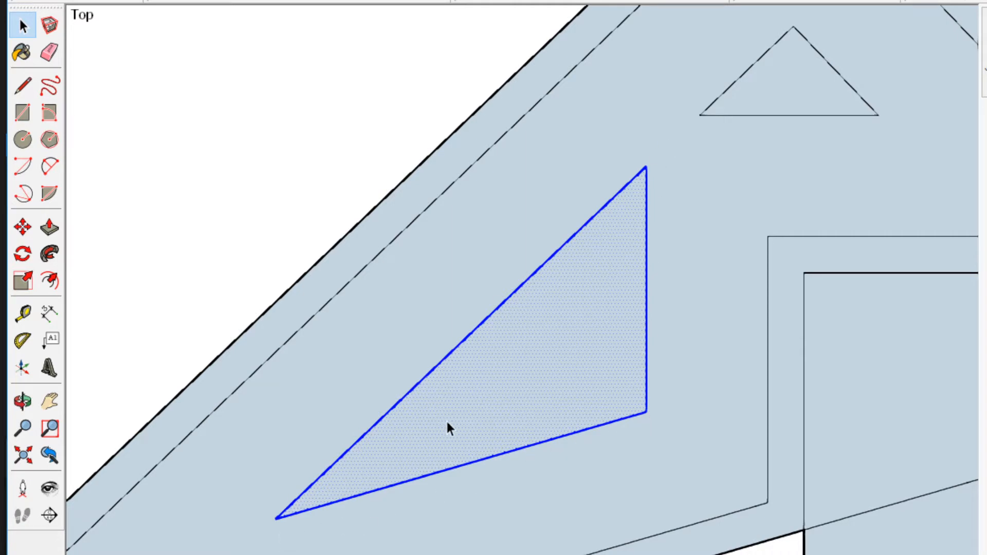
Select all geometry connected to the large triangle, and clear the selection.
scroll(446, 424, "down", 3)
triple_click(502, 398)
scroll(448, 398, "down", 3)
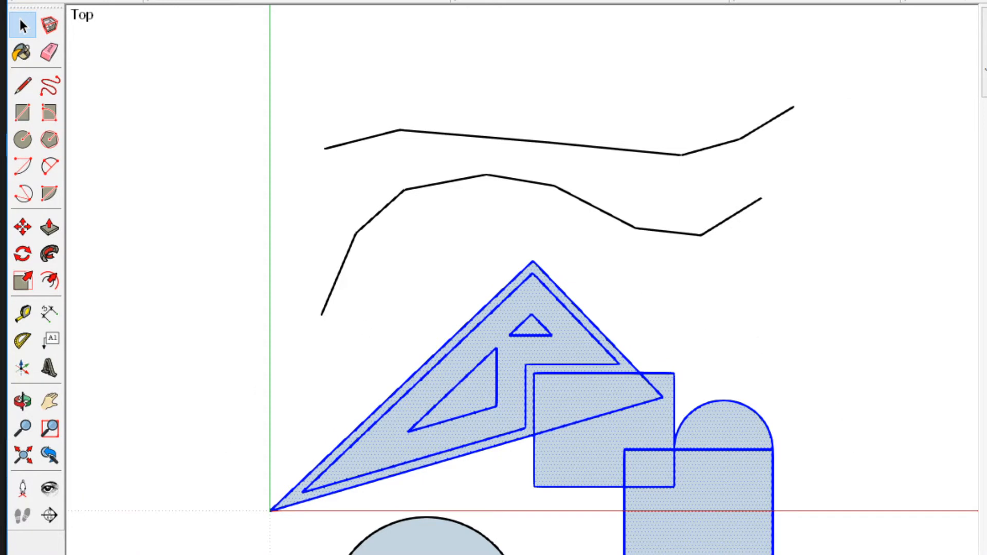
left_click(568, 246)
middle_click_drag(504, 489, 543, 348, "shift")
scroll(616, 329, "up", 2)
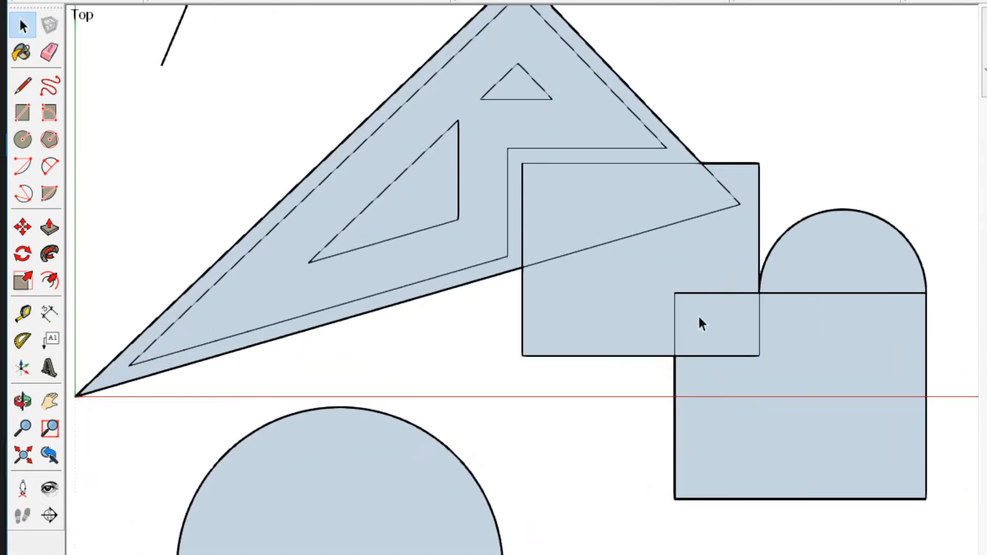
Select the rectangles' overlap face with its edges, extend it to all connected geometry, and deselect everything.
scroll(702, 319, "down", 1)
scroll(673, 396, "up", 1)
left_click(615, 372)
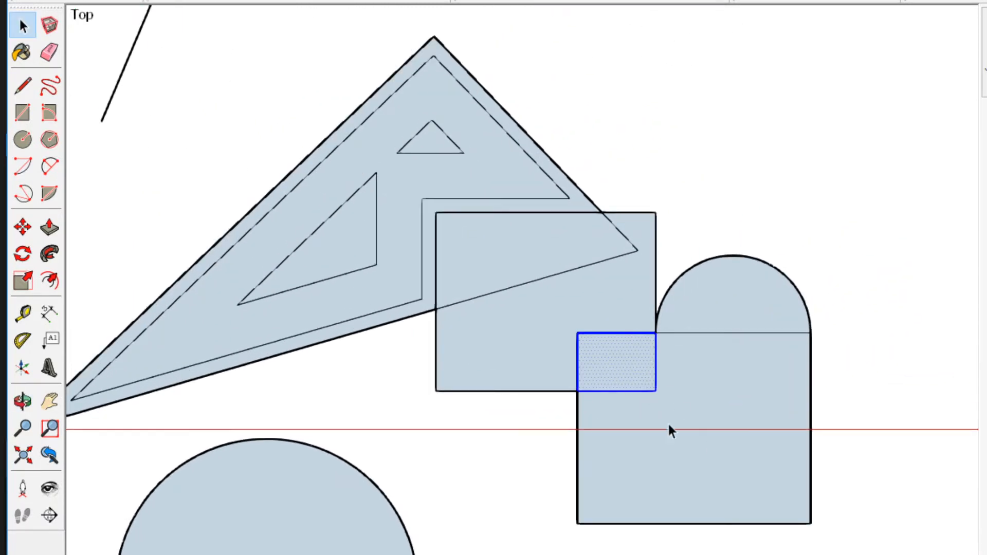
triple_click(614, 352)
scroll(615, 353, "down", 2)
left_click(696, 202)
Select the small inner triangle near the apex together with its bounding edges.
scroll(539, 315, "up", 2)
scroll(452, 283, "down", 1)
scroll(555, 199, "up", 1)
middle_click_drag(604, 191, 718, 204, "shift")
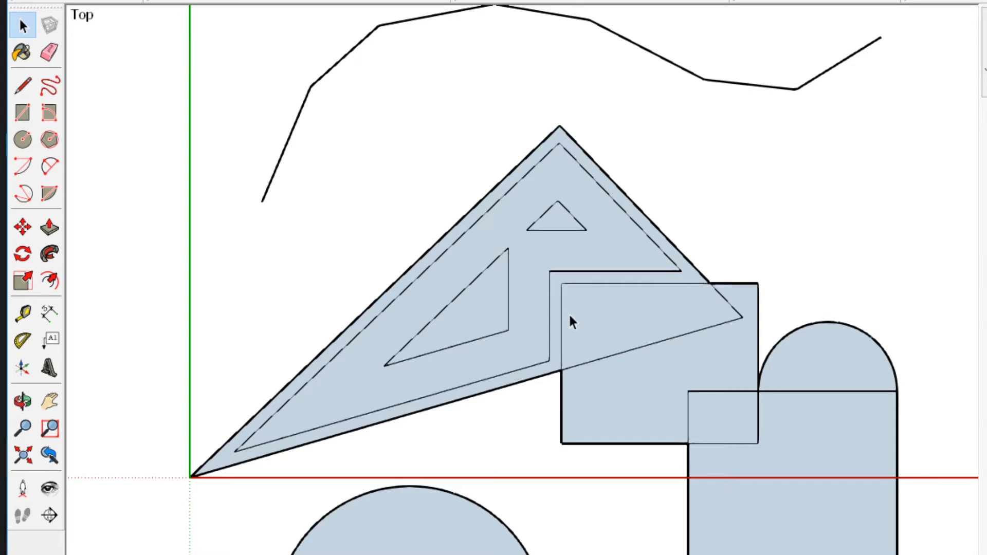
scroll(596, 133, "up", 5)
double_click(597, 128)
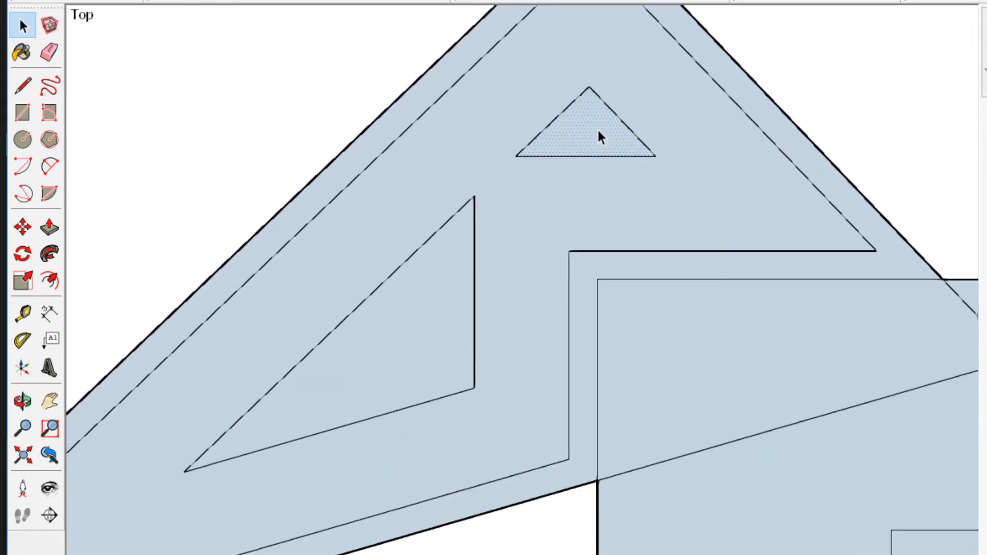
scroll(505, 212, "down", 1)
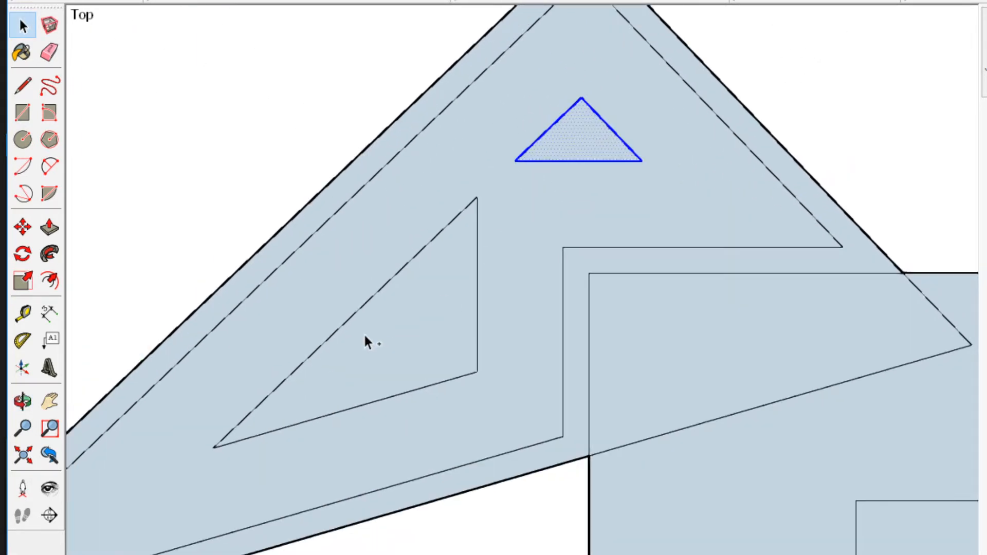
Add the larger inner triangle and its bounding edges to the selection.
scroll(519, 208, "down", 1)
double_click(430, 295, "ctrl")
scroll(429, 295, "down", 2)
mouse_move(642, 295)
middle_mouse_down("shift")
mouse_move(719, 203)
mouse_move(755, 217)
mouse_move(629, 286)
middle_mouse_up("shift")
middle_click_drag(650, 197, 402, 102)
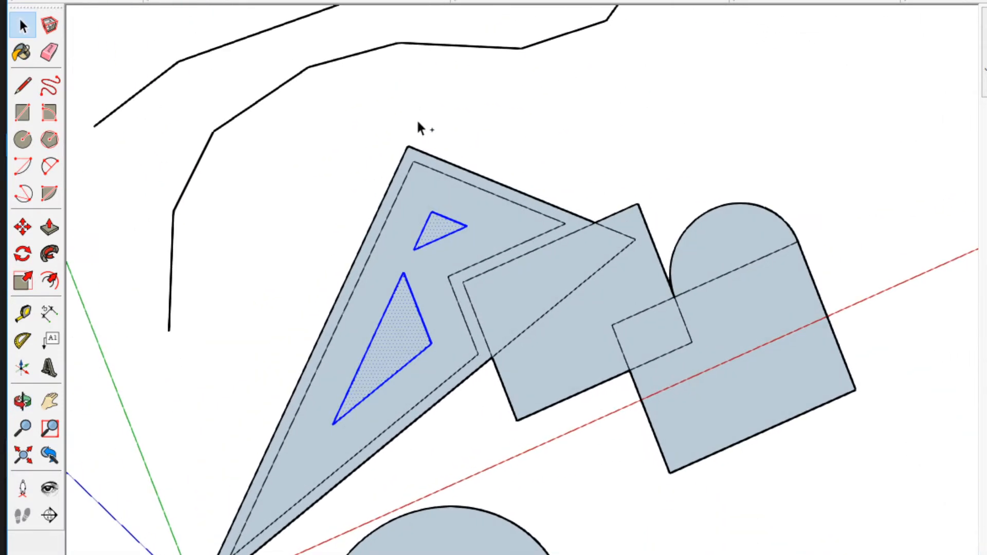
middle_click_drag(509, 247, 656, 282, "shift")
scroll(528, 250, "up", 3)
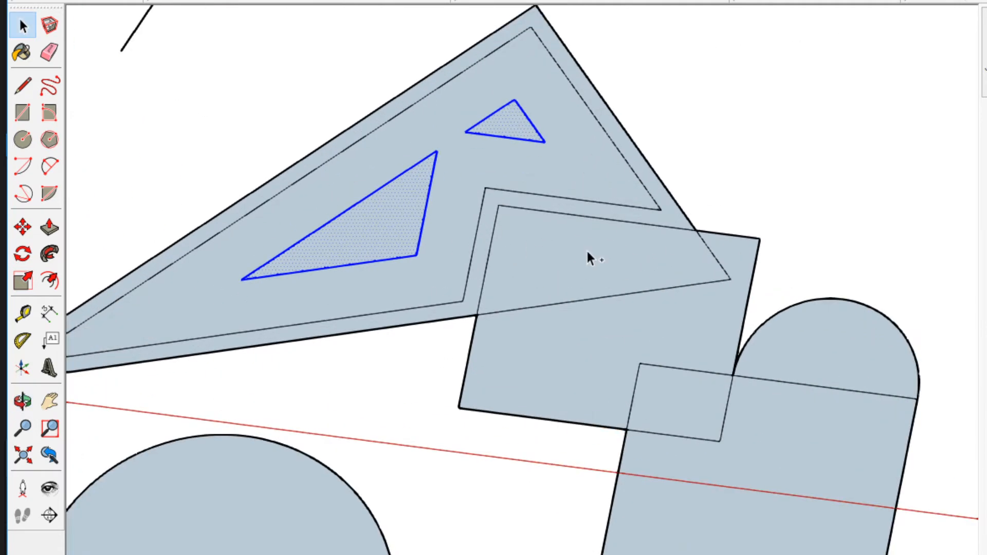
Add the arch face, the first rectangle's face outside the triangle and the circle, each with edges, to the selection.
double_click(818, 361, "ctrl")
scroll(815, 358, "down", 3)
scroll(642, 390, "up", 3)
double_click(681, 342, "ctrl")
scroll(673, 362, "down", 3)
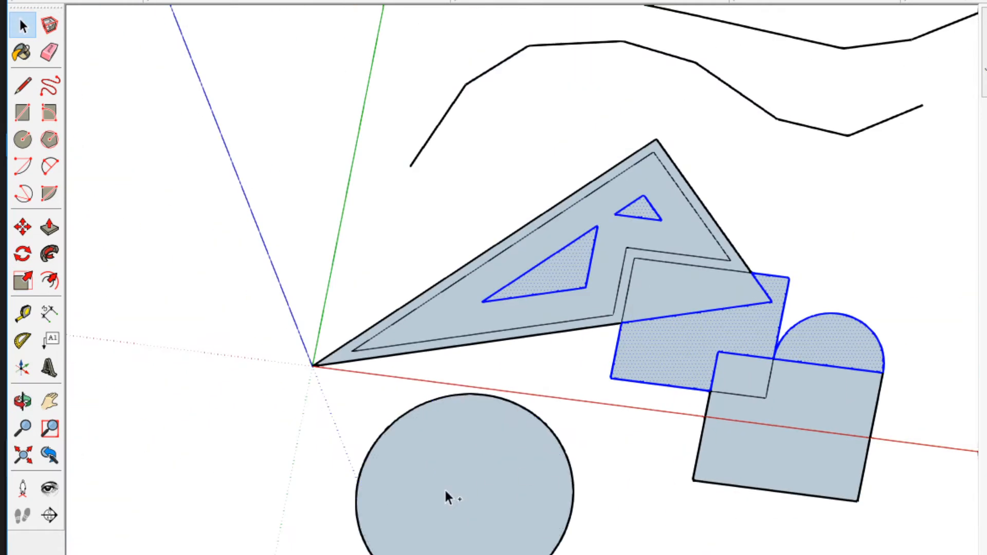
double_click(446, 489, "ctrl")
scroll(451, 479, "down", 3)
scroll(497, 395, "up", 3)
scroll(788, 224, "down", 4)
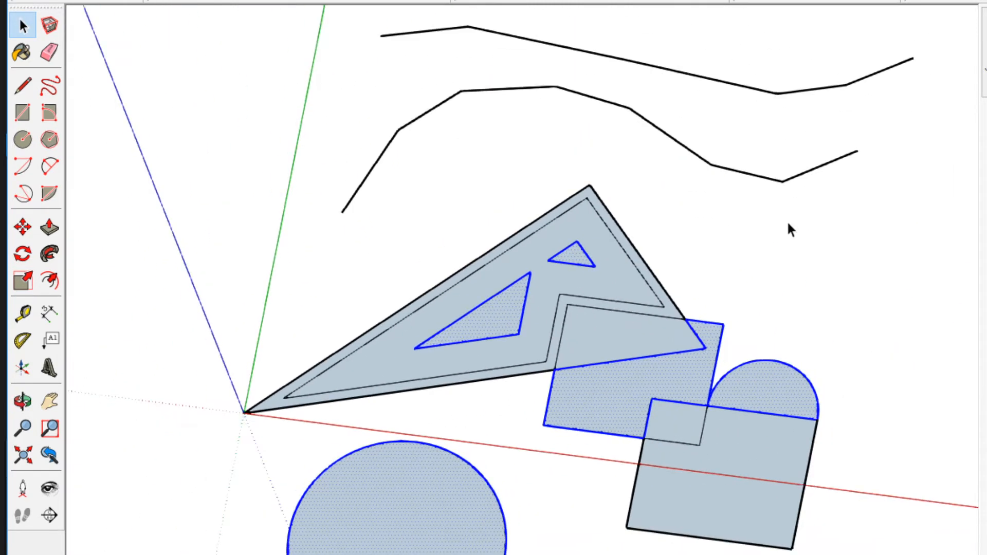
Remove the small inner triangle, the circle and one edge of the larger inner triangle from the selection, and deselect everything.
scroll(609, 286, "up", 3)
scroll(607, 288, "down", 2)
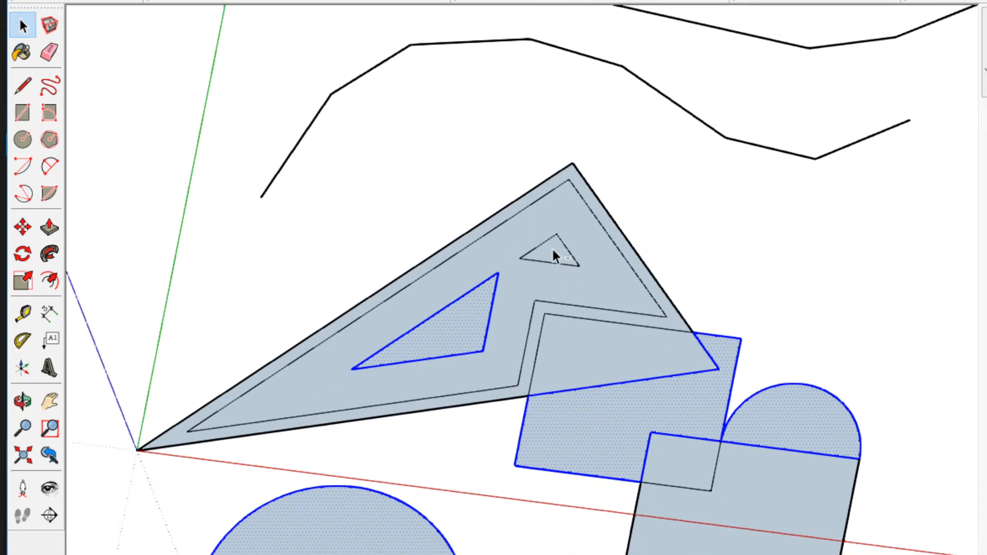
scroll(565, 252, "down", 3)
scroll(415, 465, "up", 3)
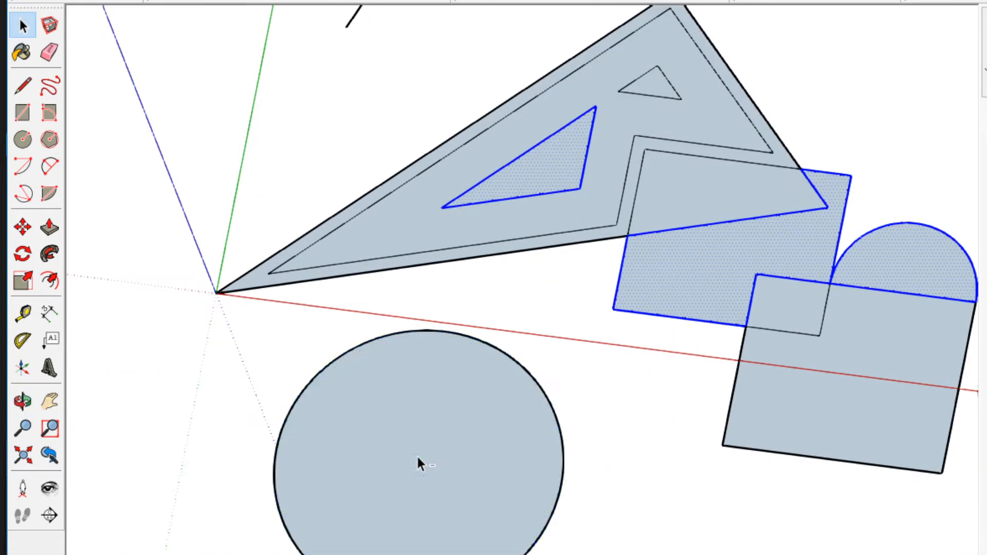
scroll(542, 216, "up", 4)
middle_click_drag(544, 214, 454, 368, "shift")
scroll(514, 290, "up", 3)
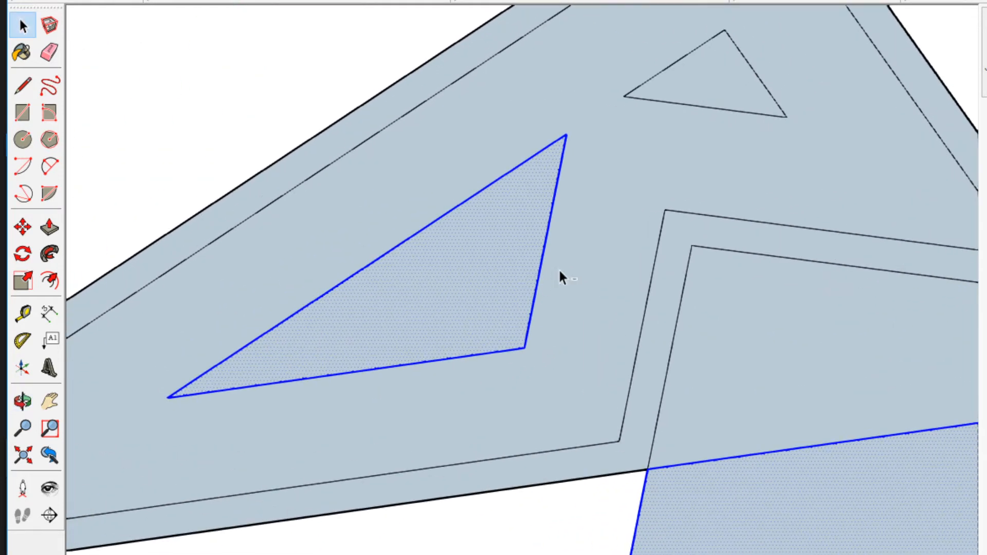
scroll(545, 249, "down", 5)
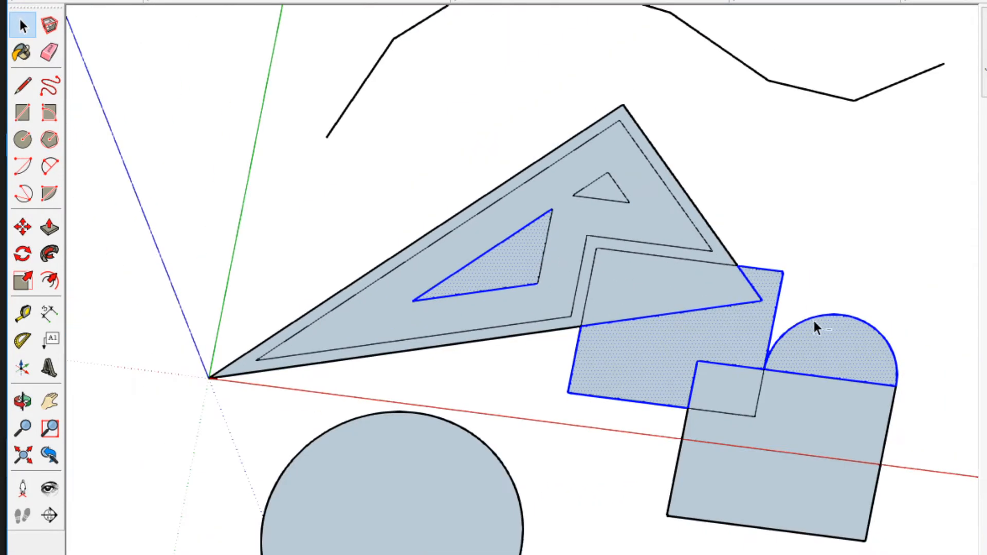
key("ctrl+t")
Select all geometry connected to the large triangle, then the whole circle, and clear the selection.
triple_click(522, 251)
triple_click(436, 466)
left_click(850, 194)
scroll(746, 217, "down", 2)
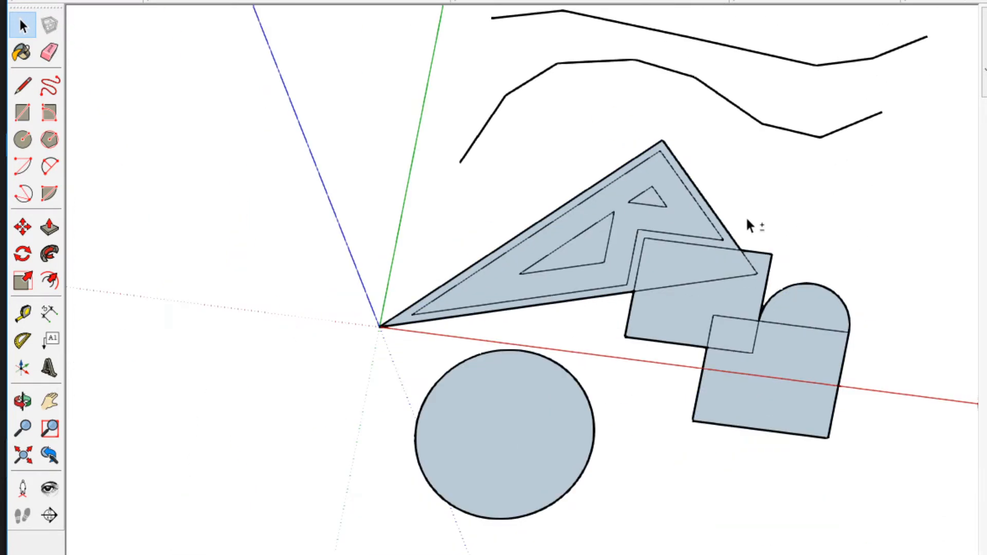
Switch to the top view and draw enclosing selection windows in the empty area between the lower curve and the large triangle.
key("shift+t")
scroll(656, 334, "up", 2)
scroll(416, 236, "up", 5)
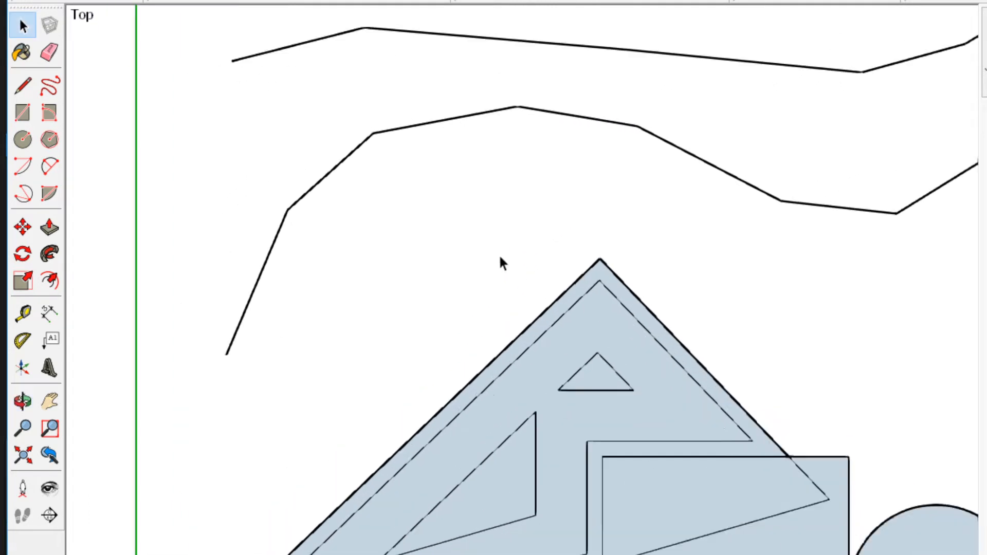
left_click_drag(351, 169, 665, 382)
left_click_drag(321, 188, 544, 481)
left_click_drag(366, 192, 523, 349)
left_click_drag(375, 164, 482, 286)
Draw several crossing selection windows in the empty area between the lower curve and the large triangle.
left_click_drag(607, 147, 554, 222)
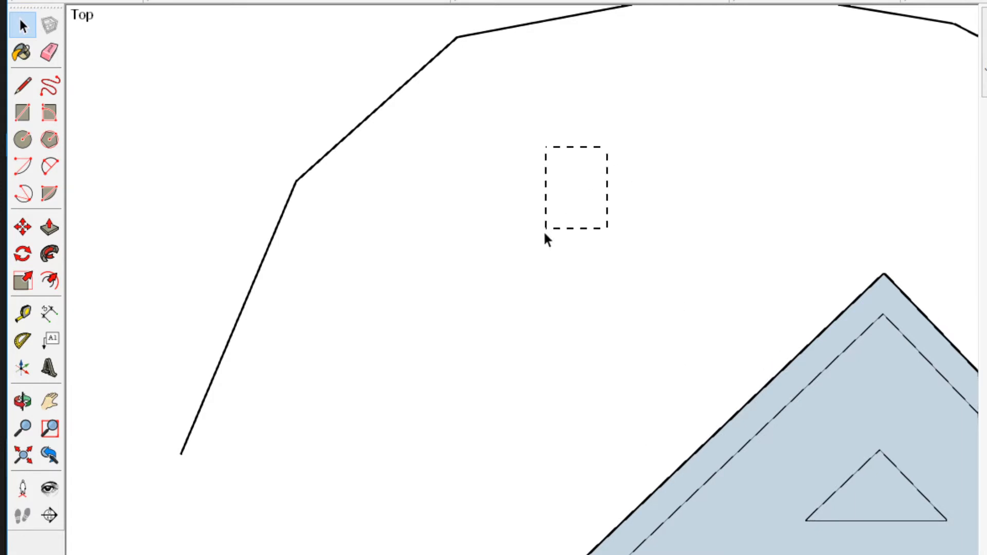
left_click_drag(373, 423, 308, 432)
left_click_drag(649, 172, 300, 427)
left_click_drag(626, 216, 353, 427)
Draw a third freehand curve beneath the two existing curves, running just above the large triangle's apex.
scroll(384, 386, "down", 2)
scroll(549, 231, "down", 3)
left_click(50, 86)
scroll(414, 288, "up", 5)
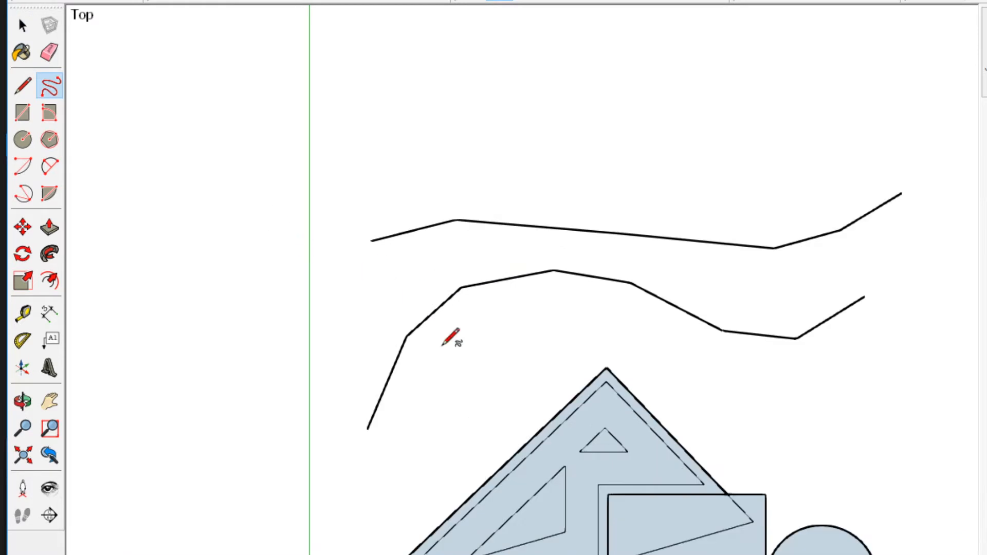
mouse_move(266, 478)
left_mouse_down()
mouse_move(740, 407)
mouse_move(903, 324)
left_mouse_up()
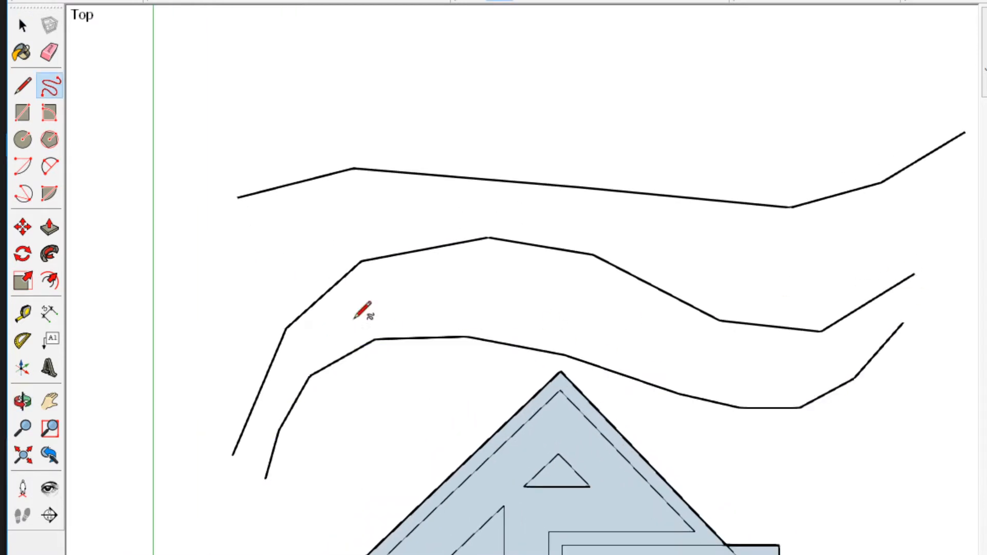
Select the newly drawn lowest freehand curve as a whole and clear the selection.
key("space")
left_click(376, 345)
key("m")
left_click(411, 328)
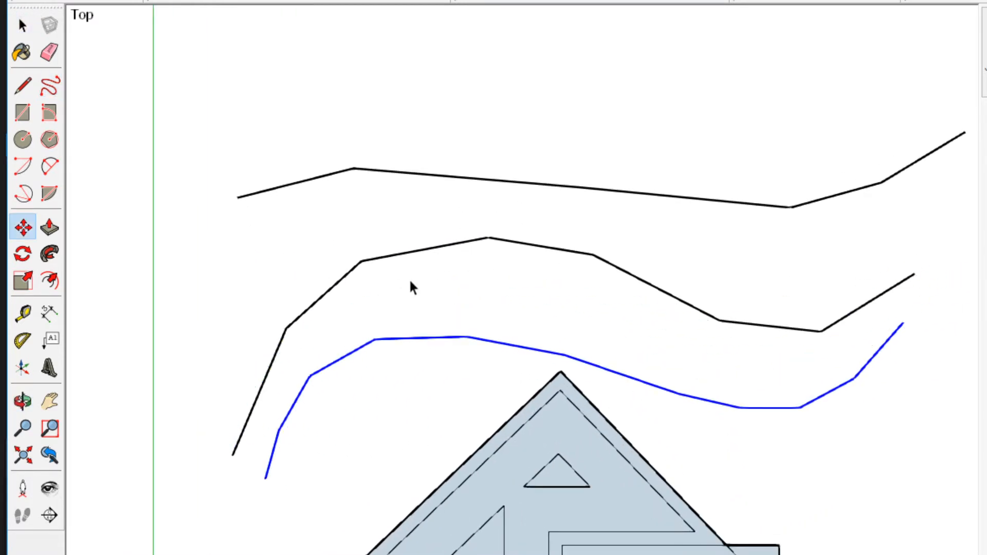
key("Escape")
key("space")
left_click(446, 275)
Draw another freehand curve in the gap between the two uppermost curves.
scroll(215, 272, "up", 2)
left_click(49, 86)
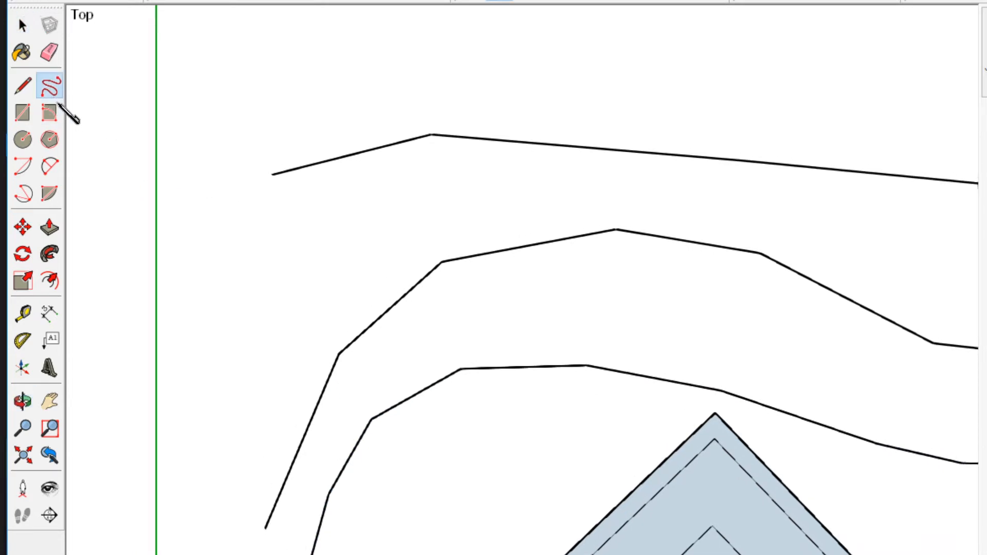
scroll(195, 340, "up", 2)
mouse_move(195, 342)
left_mouse_down()
mouse_move(381, 232)
mouse_move(814, 124)
left_mouse_up()
key("space")
Select the separate parts of the new freehand curve one after another, then clear the selection.
scroll(536, 191, "up", 1)
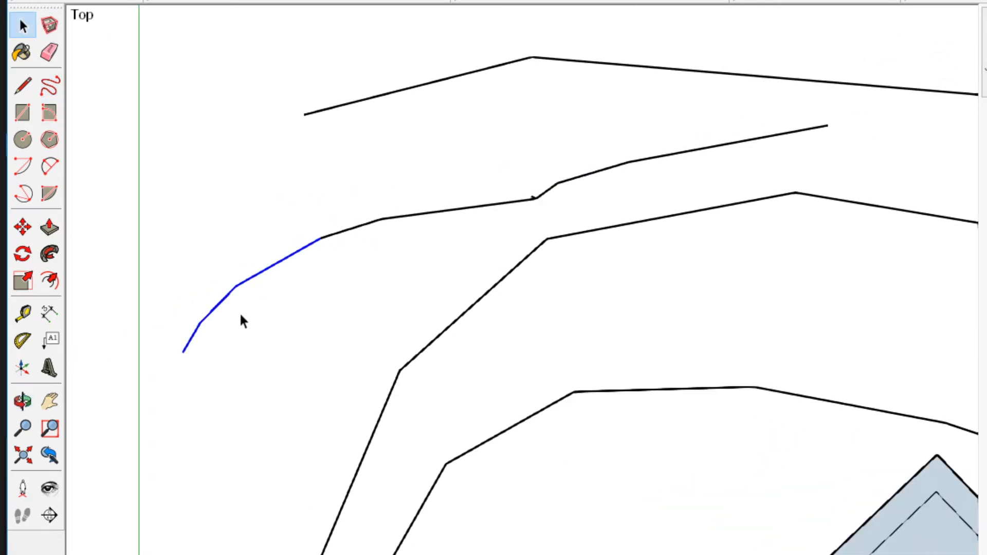
left_click(413, 216)
left_click(635, 157)
left_click(263, 199)
Draw enclosing selection windows around the first part of the new freehand curve to select only that part.
scroll(263, 199, "up", 2)
middle_click_drag(312, 197, 384, 211, "shift")
left_click_drag(225, 222, 561, 486)
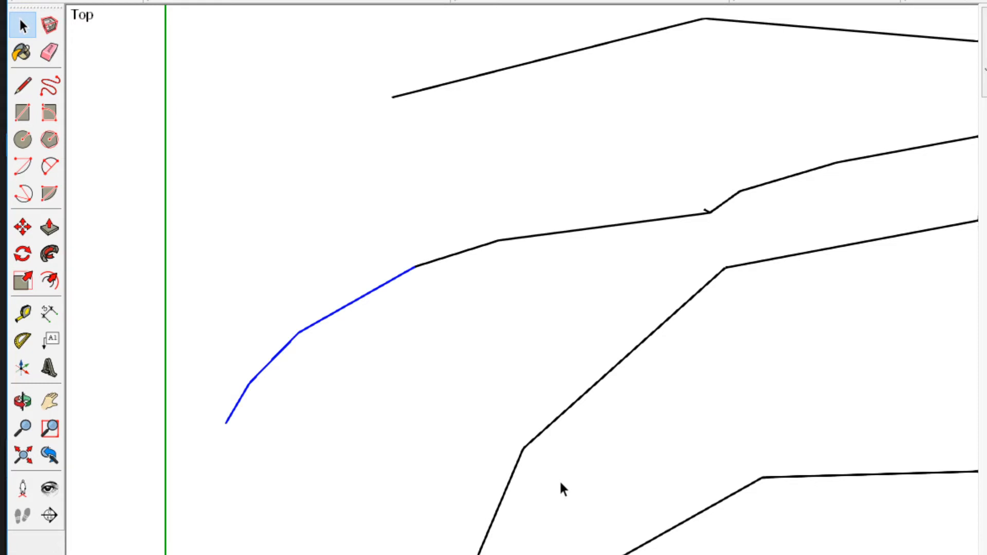
left_click_drag(154, 214, 519, 529)
left_click_drag(142, 187, 553, 504)
left_click_drag(174, 179, 529, 480)
Select the parts of the three lower curves touched by a crossing window, then clear the selection.
left_click_drag(546, 308, 294, 554)
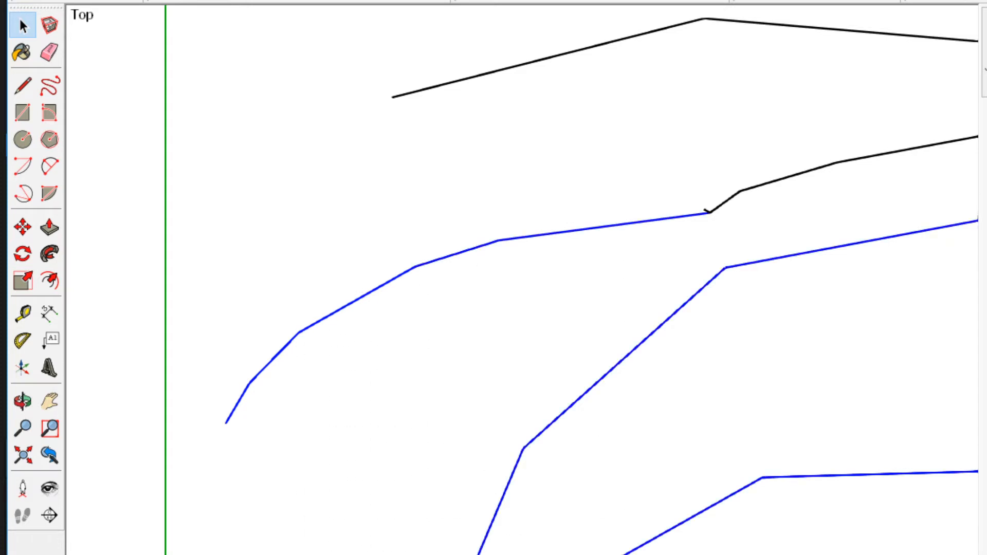
scroll(447, 287, "down", 5)
scroll(714, 346, "up", 5)
left_click(710, 338)
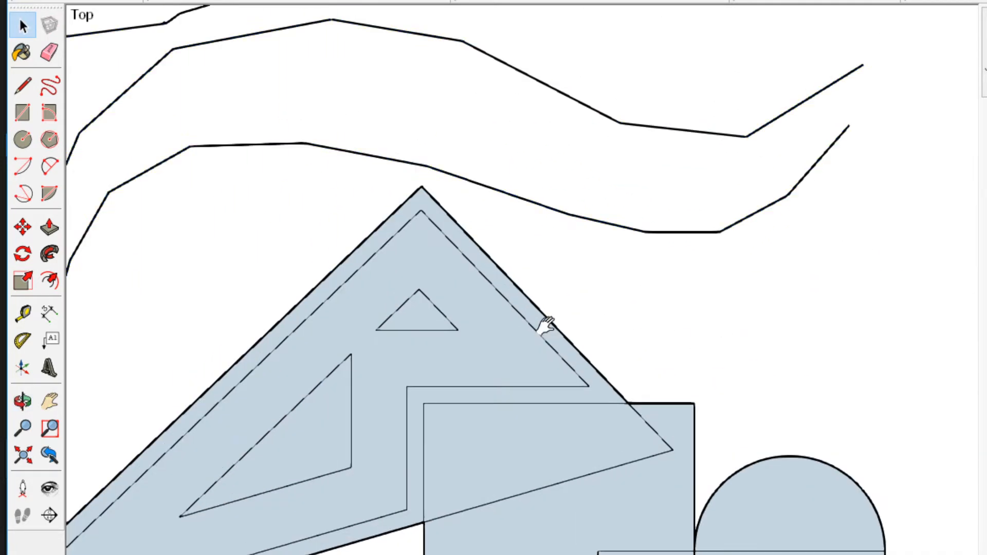
Select the small inner triangle's face with its bounding edges, then clear the selection.
scroll(550, 308, "up", 4)
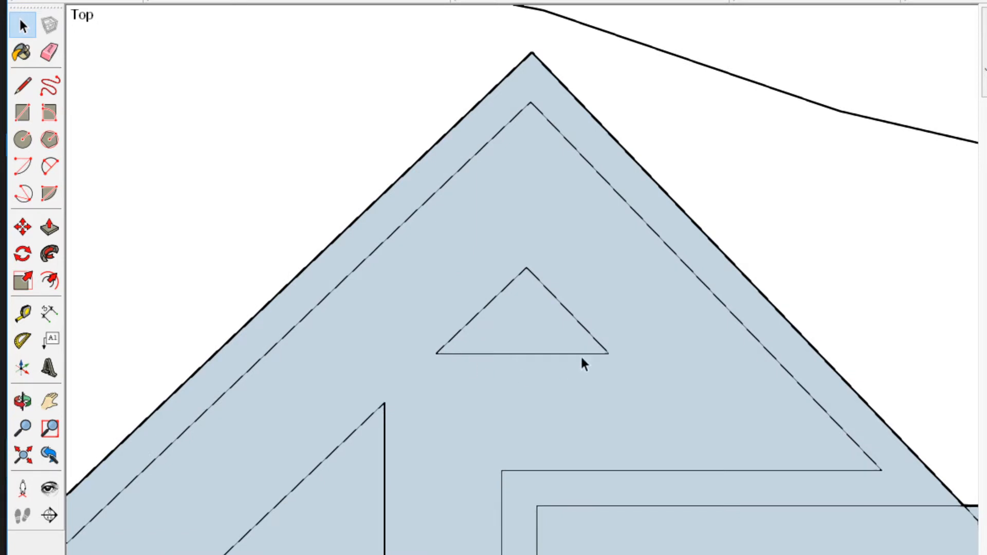
scroll(524, 328, "down", 3)
scroll(520, 326, "up", 2)
double_click(519, 326)
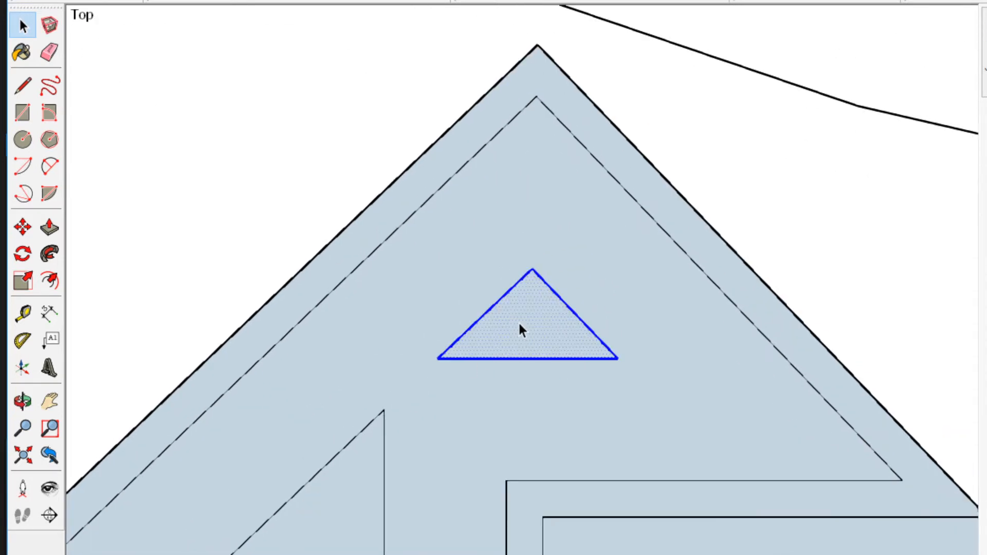
scroll(519, 327, "down", 3)
middle_click_drag(518, 324, 600, 296, "shift")
left_click(791, 278)
Draw a crossing selection window over the small inner triangle and the face around it, then clear the selection.
scroll(635, 294, "up", 4)
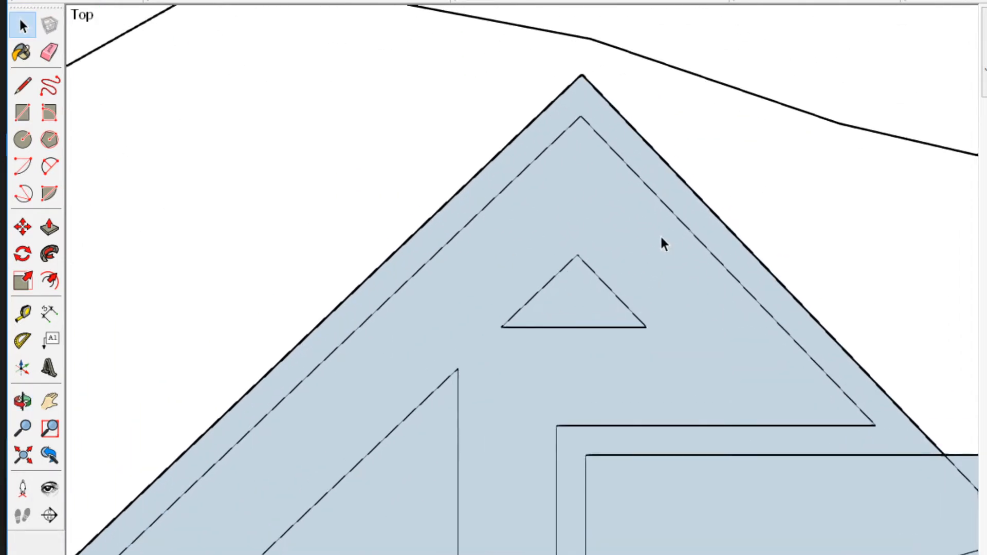
left_click_drag(667, 230, 573, 342)
left_click_drag(479, 357, 479, 358)
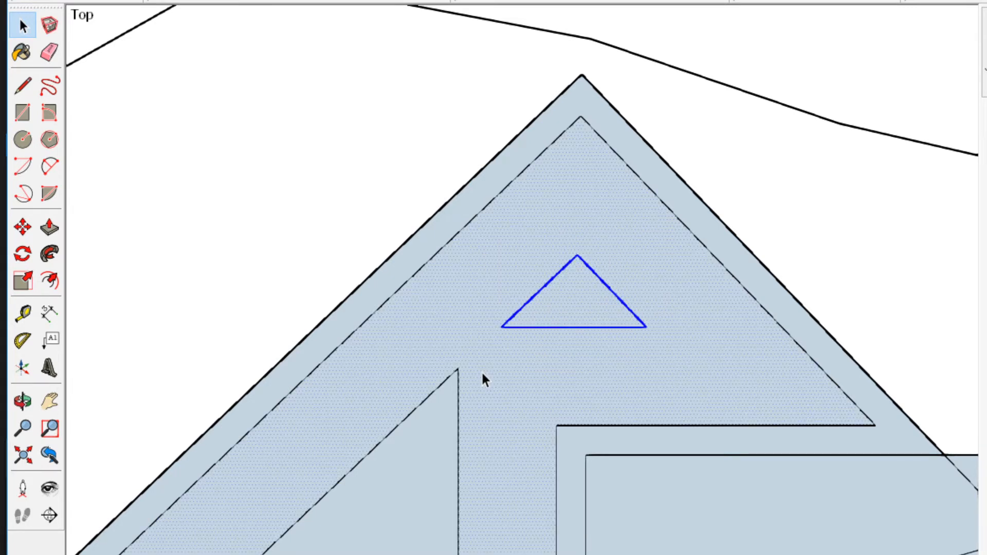
left_click(824, 241)
Select only the small inner triangle with enclosing windows, then select the large triangle's long upper edge.
left_click_drag(476, 228, 689, 372)
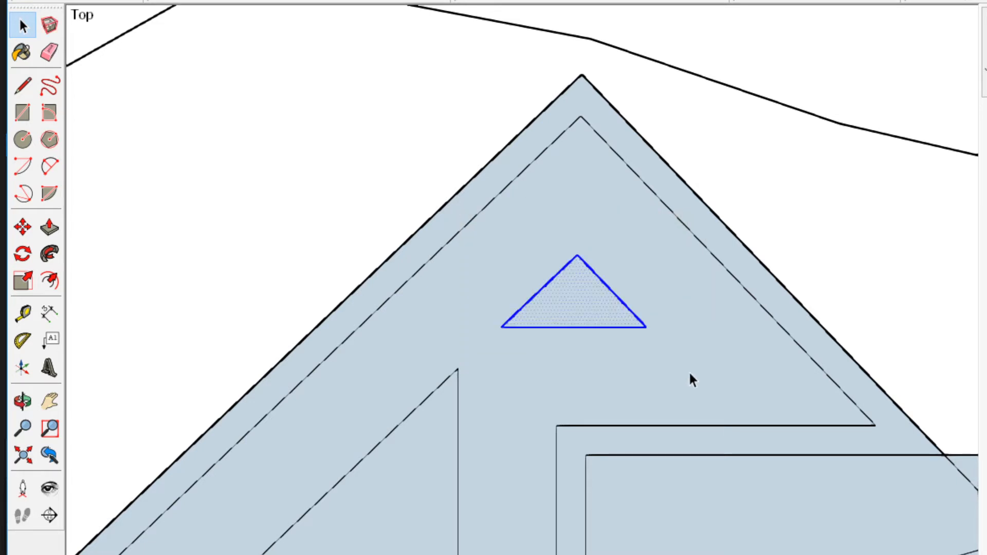
left_click_drag(419, 213, 718, 367)
left_click_drag(326, 140, 675, 362)
scroll(504, 227, "down", 2)
left_click(481, 222)
scroll(485, 222, "down", 2)
scroll(469, 222, "down", 2)
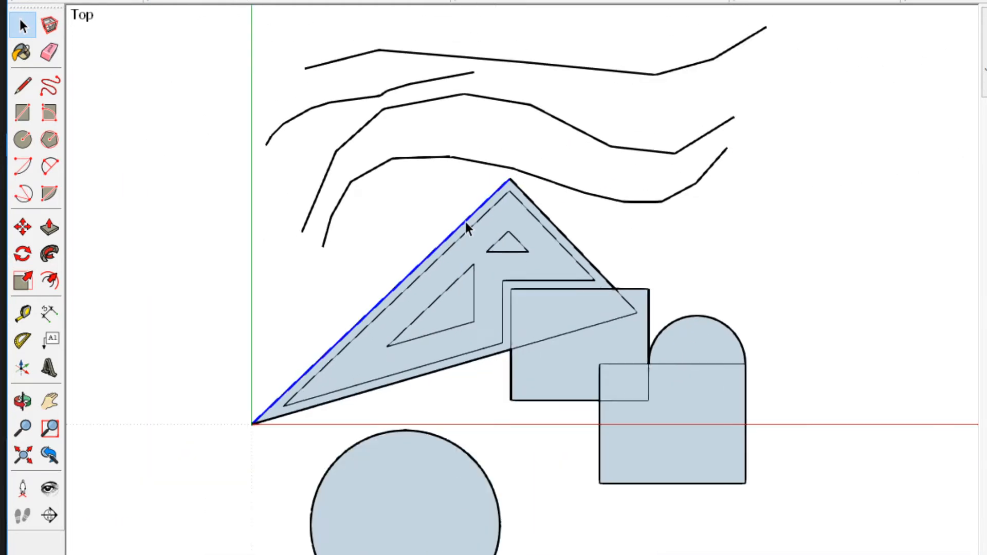
Draw a straight line of consecutive collinear segments alongside the large triangle's long upper edge.
scroll(300, 308, "up", 4)
scroll(300, 309, "up", 3)
key("l")
left_click(368, 370)
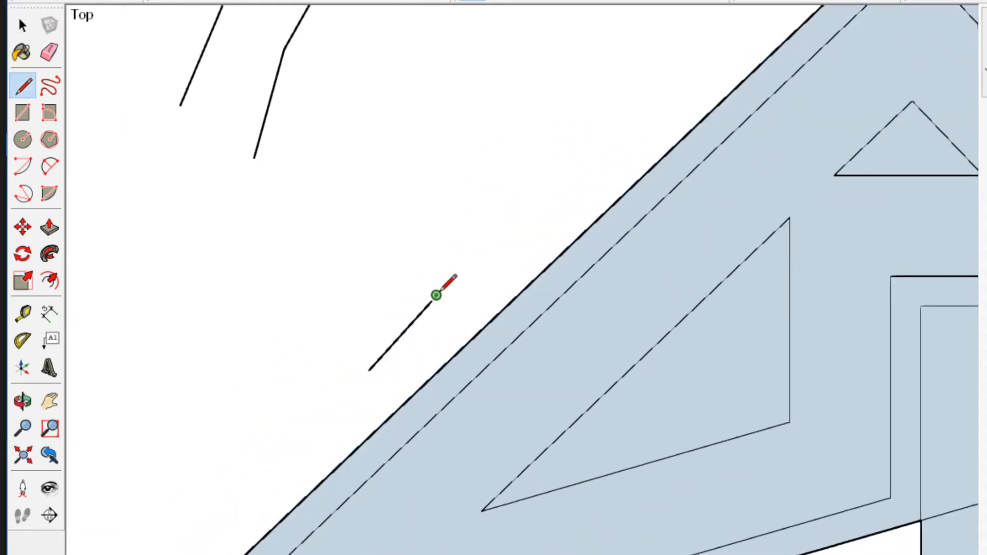
left_click(511, 210)
left_click(581, 140)
key("space")
Select the new line's lowest segment, then its middle segment with enclosing windows, and clear the selection.
scroll(494, 264, "down", 2)
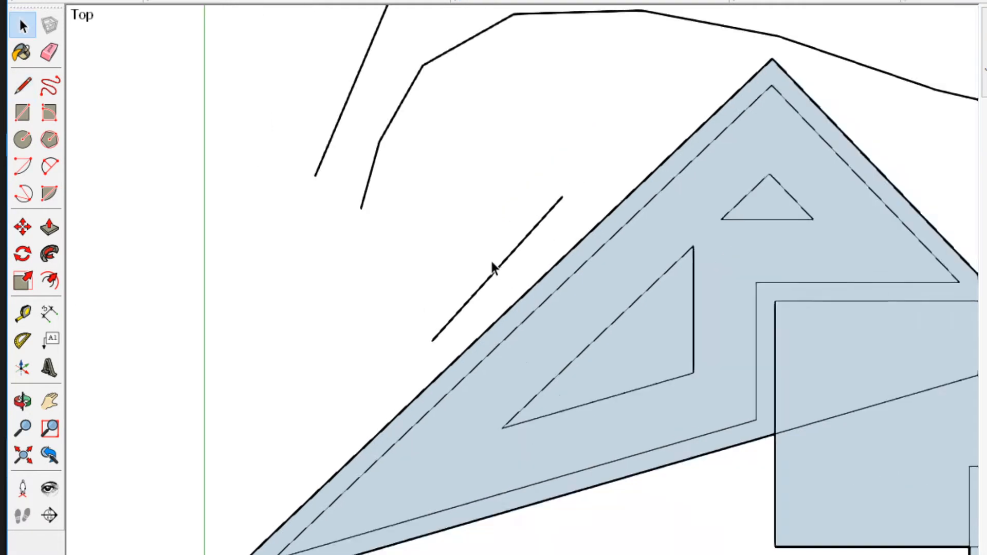
scroll(470, 312, "up", 4)
scroll(470, 313, "down", 1)
left_click(486, 306)
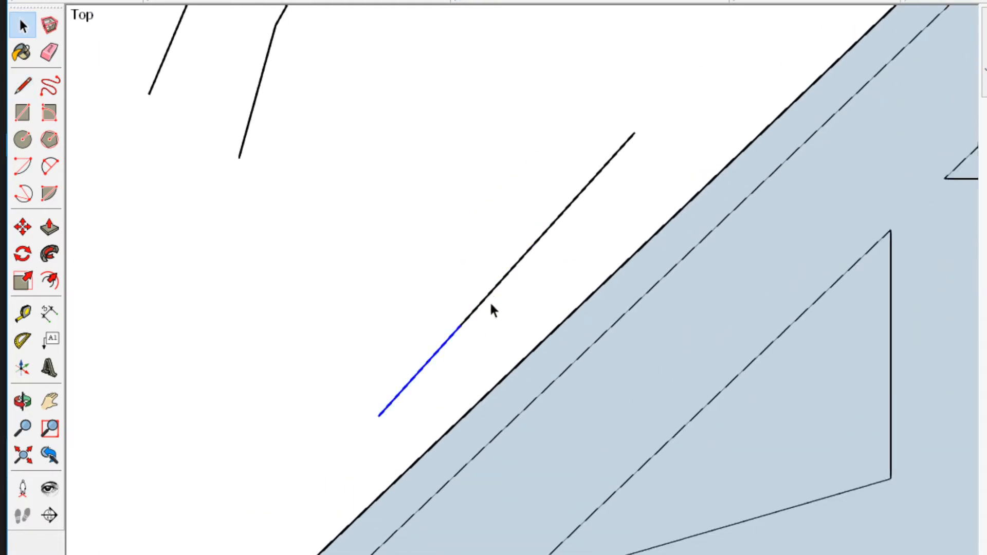
left_click_drag(480, 260, 605, 348)
left_click_drag(396, 198, 627, 369)
mouse_move(409, 225)
left_mouse_down()
mouse_move(633, 370)
mouse_move(634, 357)
left_mouse_up()
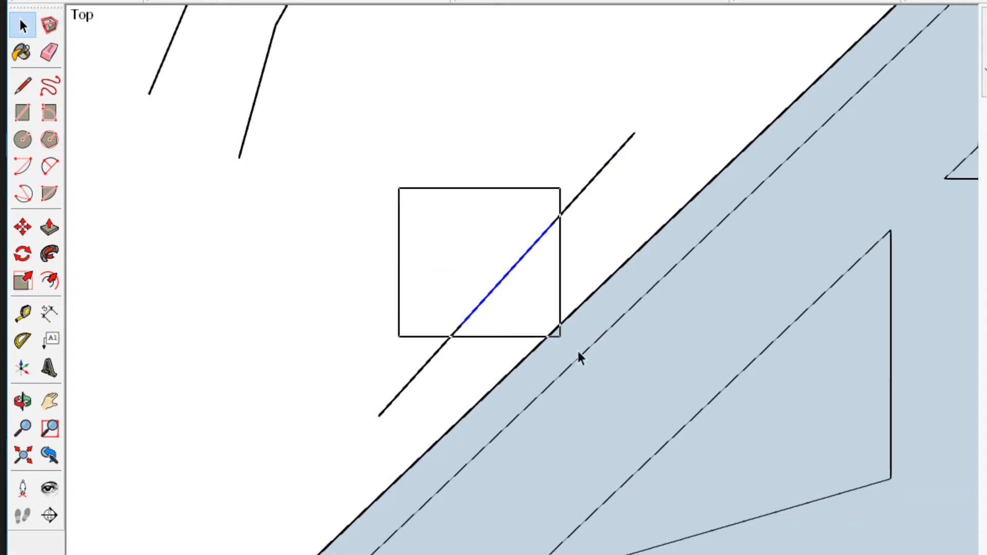
scroll(572, 419, "down", 5)
scroll(590, 388, "down", 3)
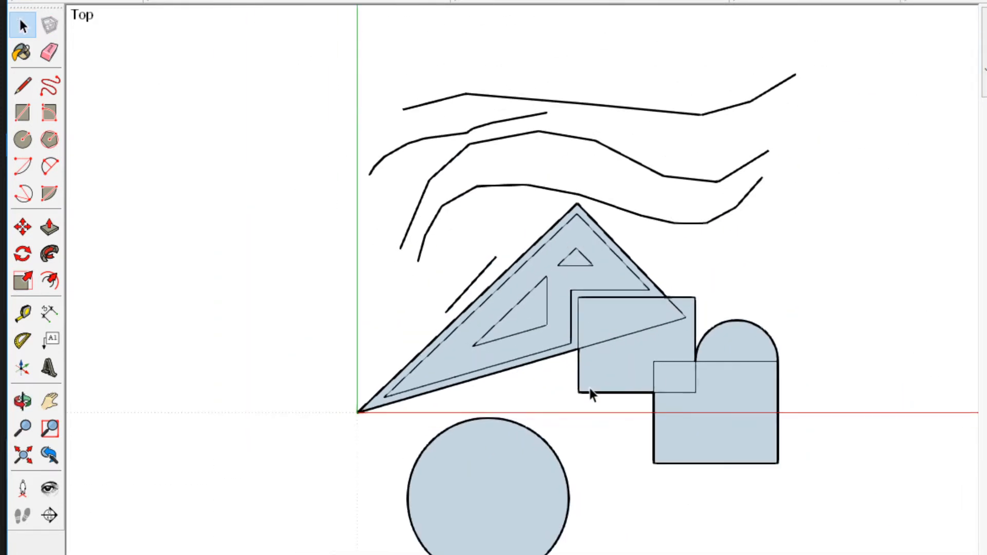
Select the first rectangle's main face outside the overlaps, together with its bounding edges.
scroll(635, 363, "up", 5)
scroll(588, 308, "down", 3)
scroll(625, 262, "up", 4)
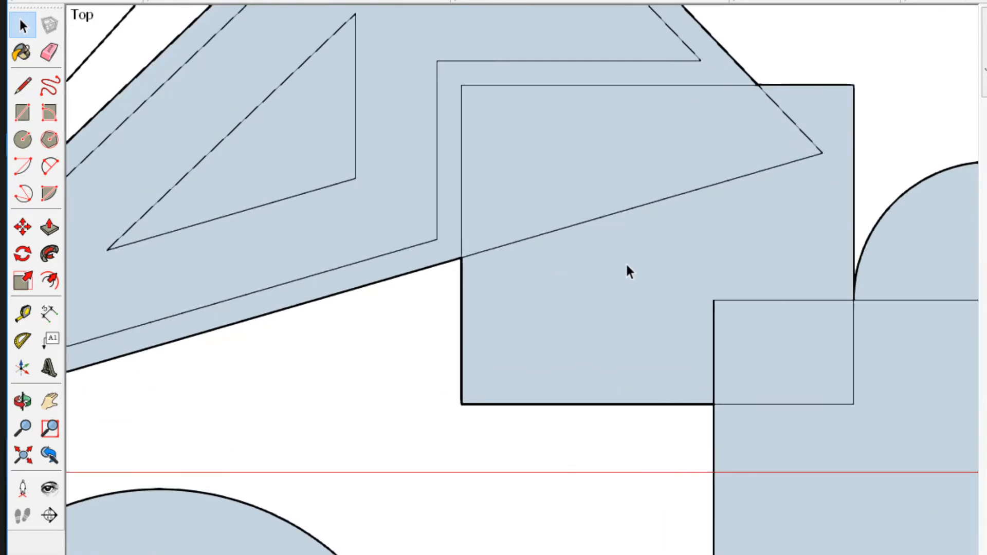
scroll(624, 263, "down", 2)
scroll(625, 268, "up", 1)
left_click(624, 281)
double_click(624, 282)
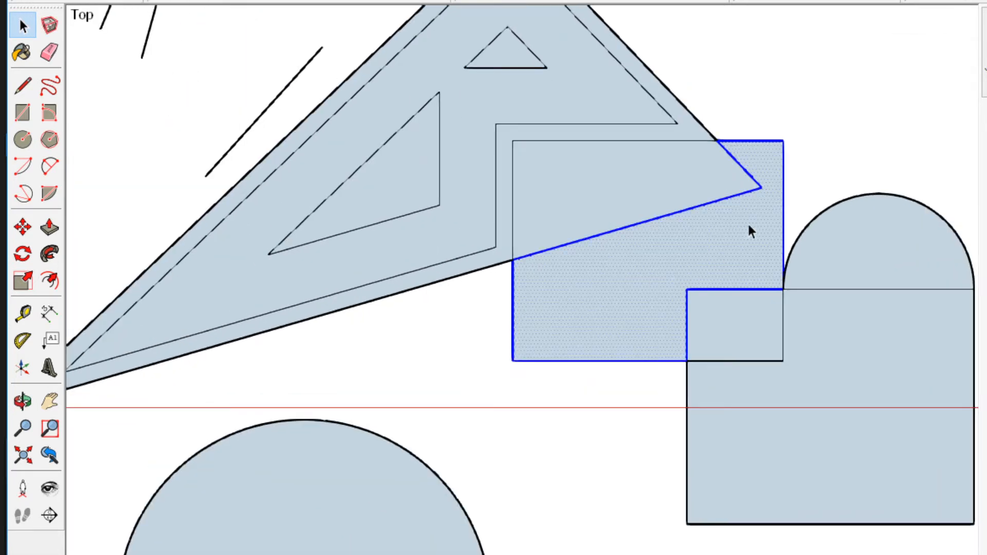
Add the rectangle's overlap with the triangle and its overlap with the second rectangle, each with edges, to the selection.
scroll(770, 189, "up", 3)
scroll(770, 189, "down", 2)
left_click(531, 180, "ctrl")
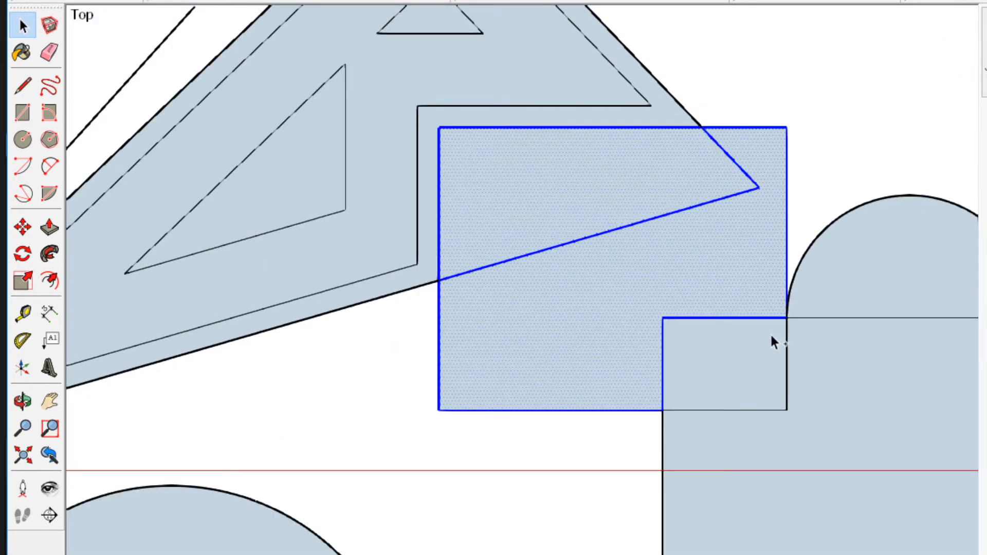
double_click(770, 380, "ctrl")
scroll(771, 385, "down", 3)
scroll(648, 346, "up", 3)
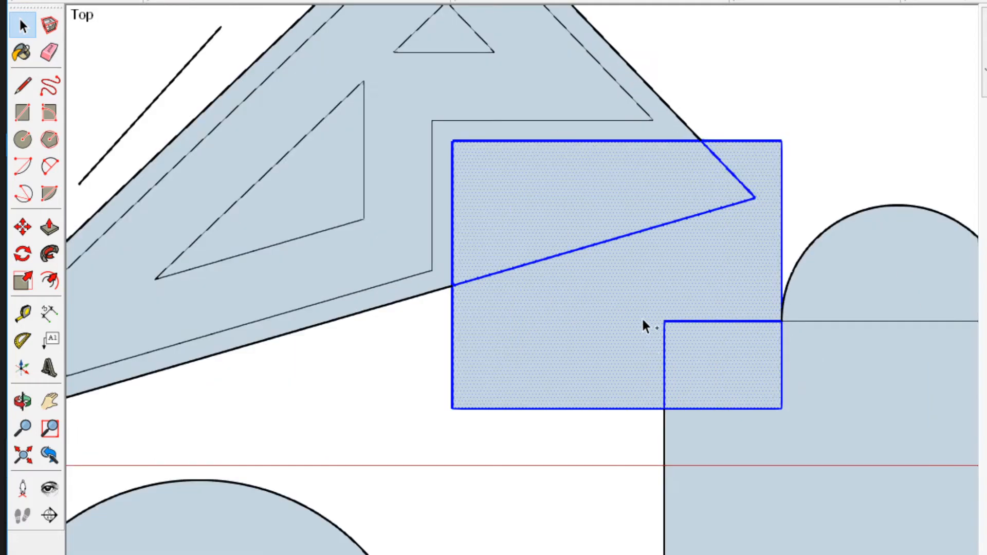
Remove the rectangle's main face and its bounding edges from the selection, then deselect everything.
scroll(642, 325, "up", 2)
left_click(581, 267, "shift")
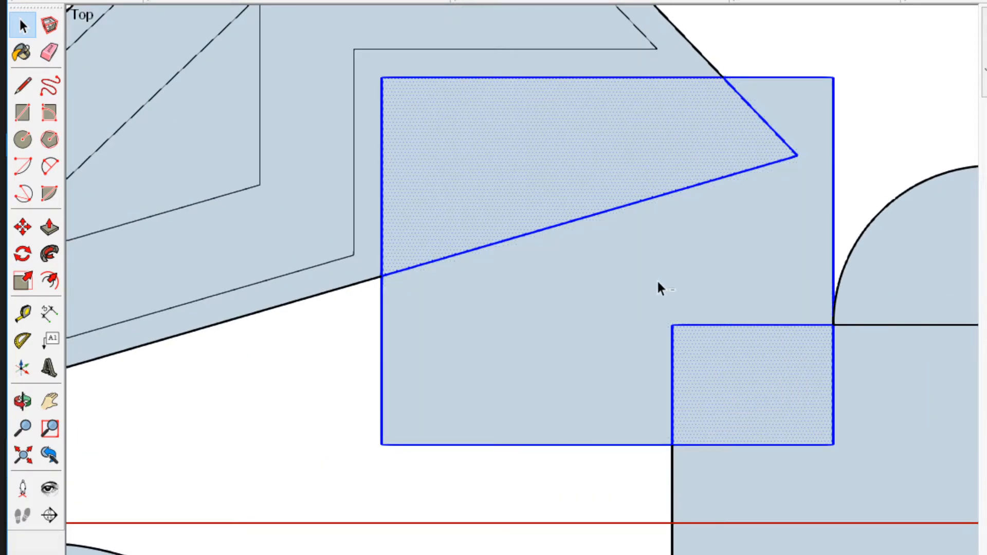
scroll(656, 279, "down", 2)
double_click(622, 280, "ctrl+shift")
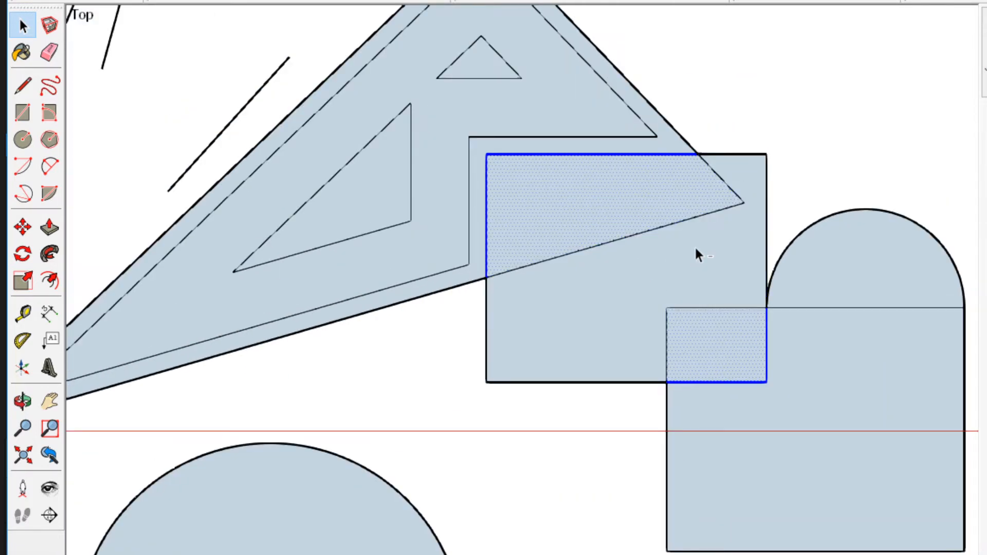
scroll(773, 319, "down", 3)
scroll(788, 226, "up", 1)
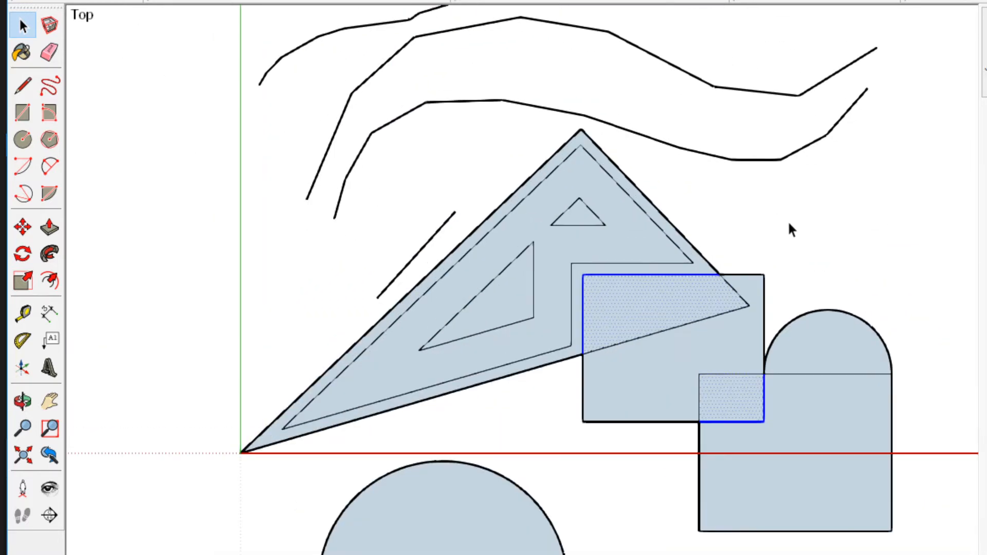
scroll(808, 234, "down", 1)
left_click(806, 241)
Select the semicircular arch face together with its bounding edges.
scroll(805, 244, "up", 1)
scroll(805, 244, "down", 2)
scroll(440, 232, "up", 3)
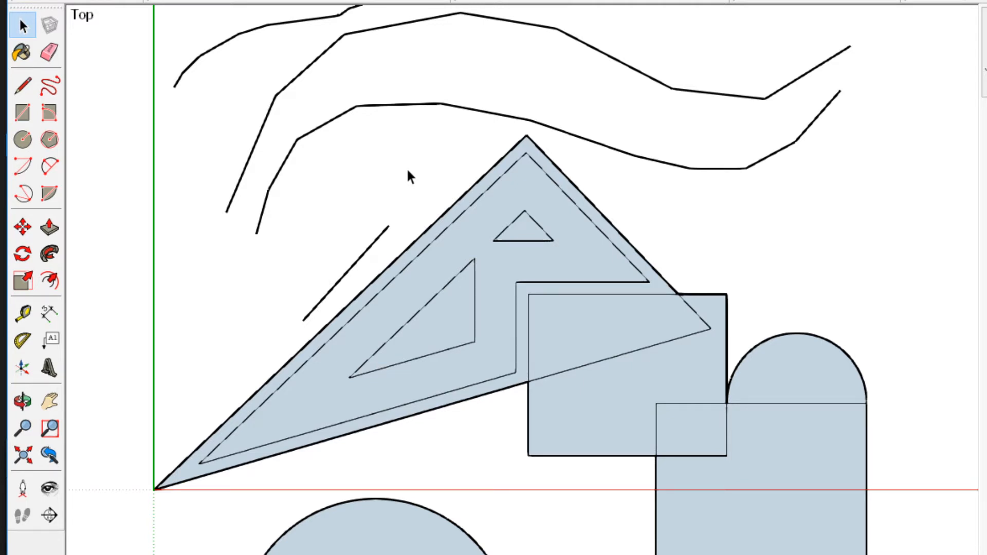
middle_click_drag(543, 293, 555, 276, "shift")
scroll(573, 279, "up", 3)
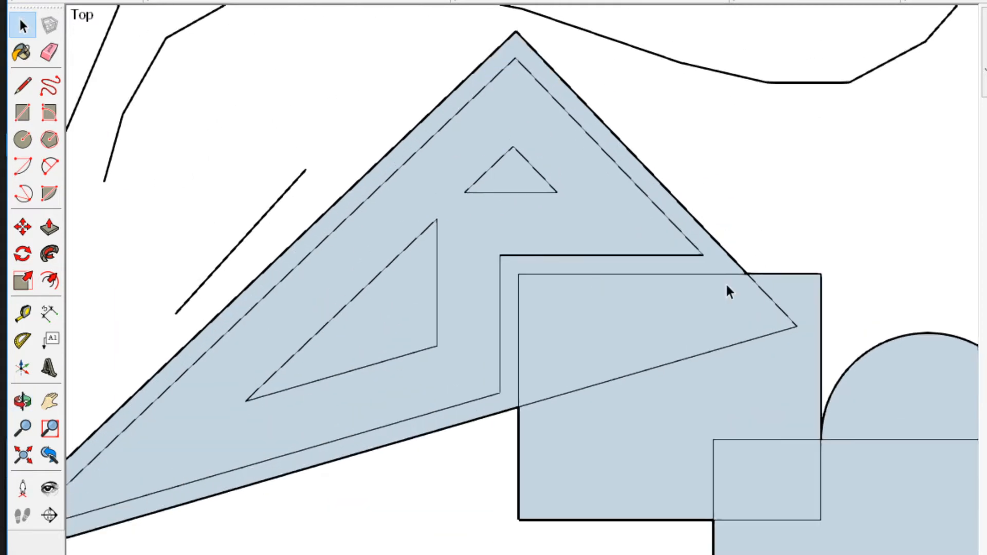
scroll(719, 313, "down", 3)
middle_click_drag(721, 323, 523, 256, "shift")
double_click(662, 291)
scroll(773, 262, "up", 2)
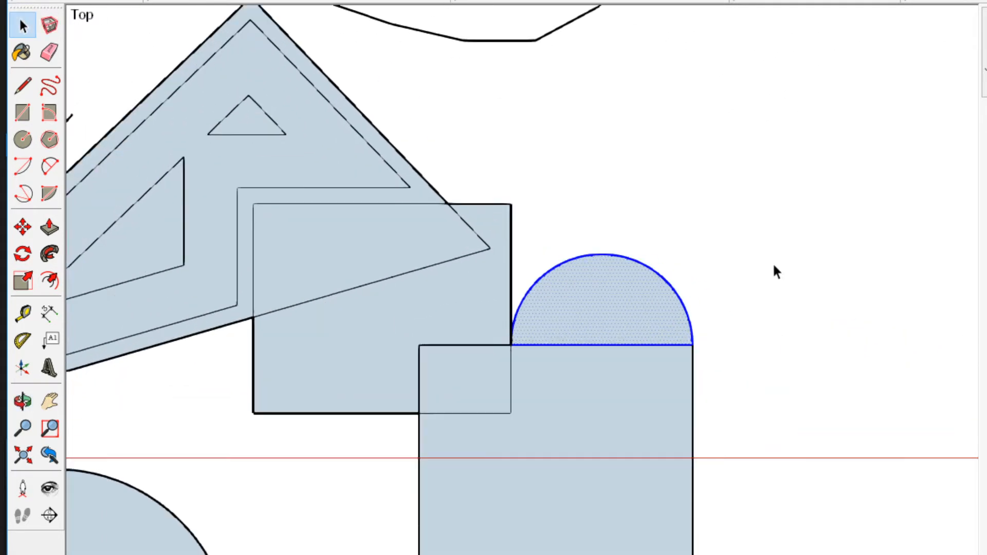
Copy the semicircular arch horizontally from its lower-right corner to the empty area beside the shapes, then deselect everything.
key("m")
middle_click_drag(700, 337, 666, 347, "shift")
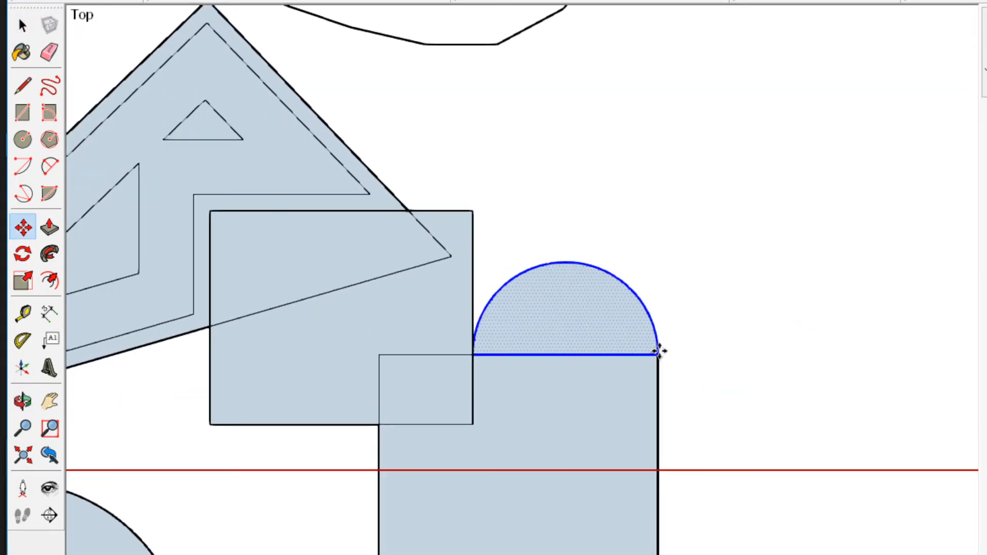
left_click(658, 352)
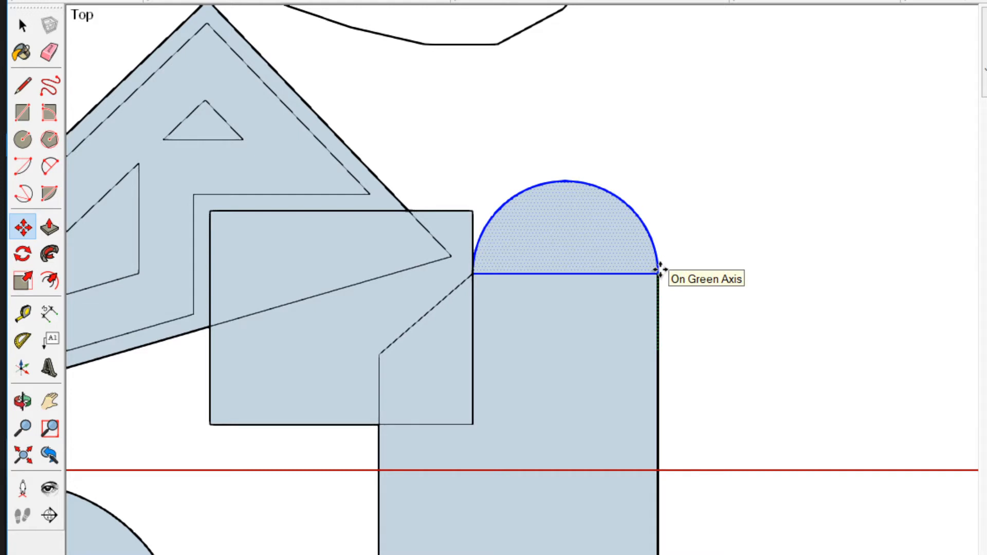
key("ctrl")
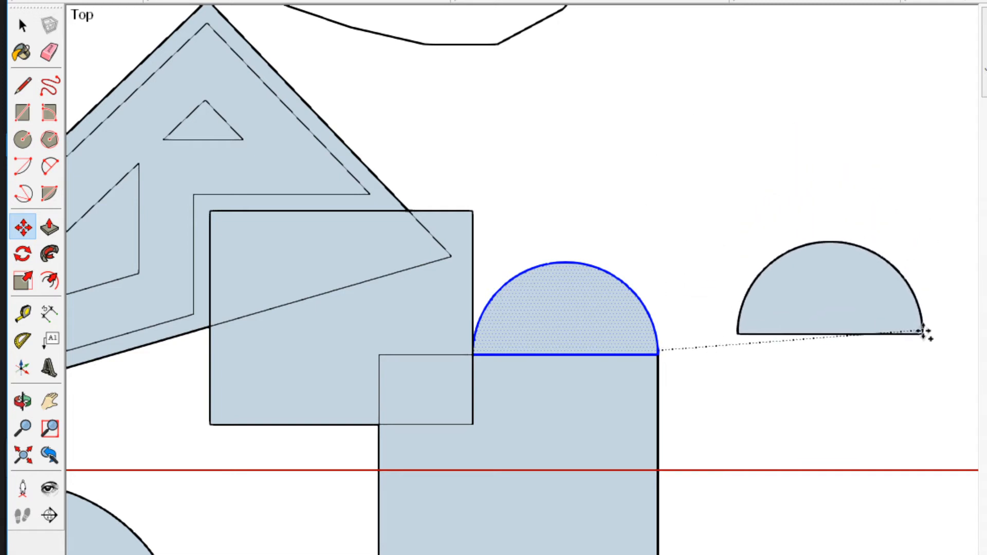
key("ctrl")
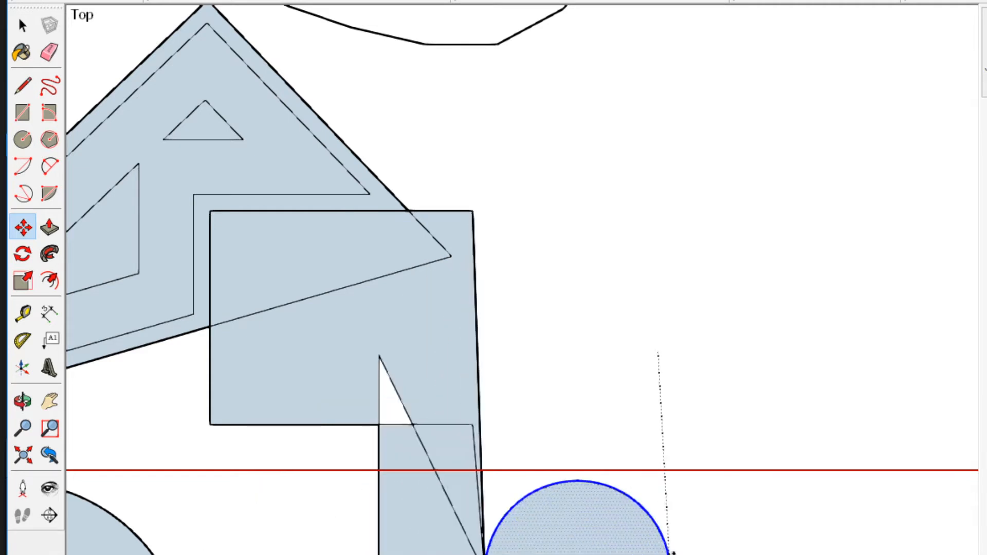
key("ctrl")
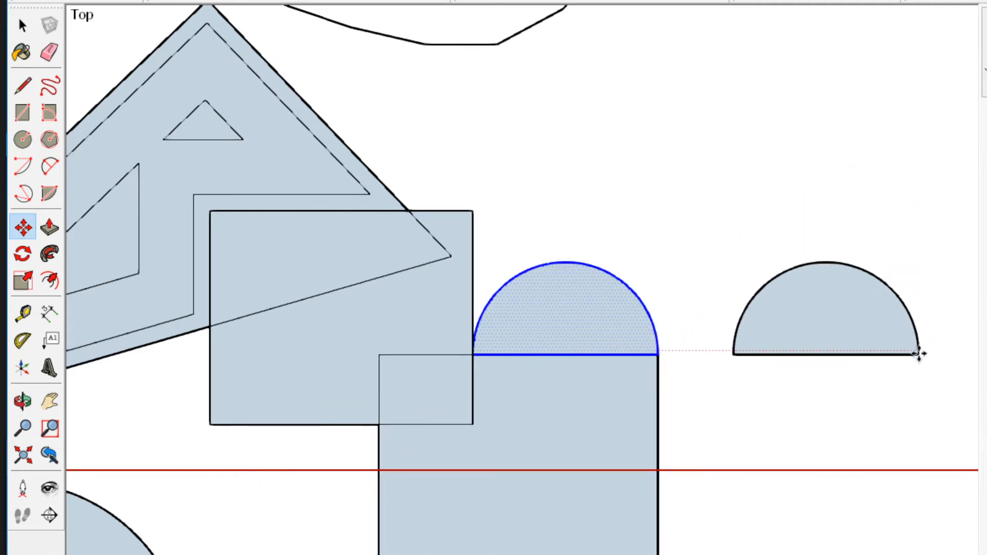
key("ctrl")
key("ctrl")
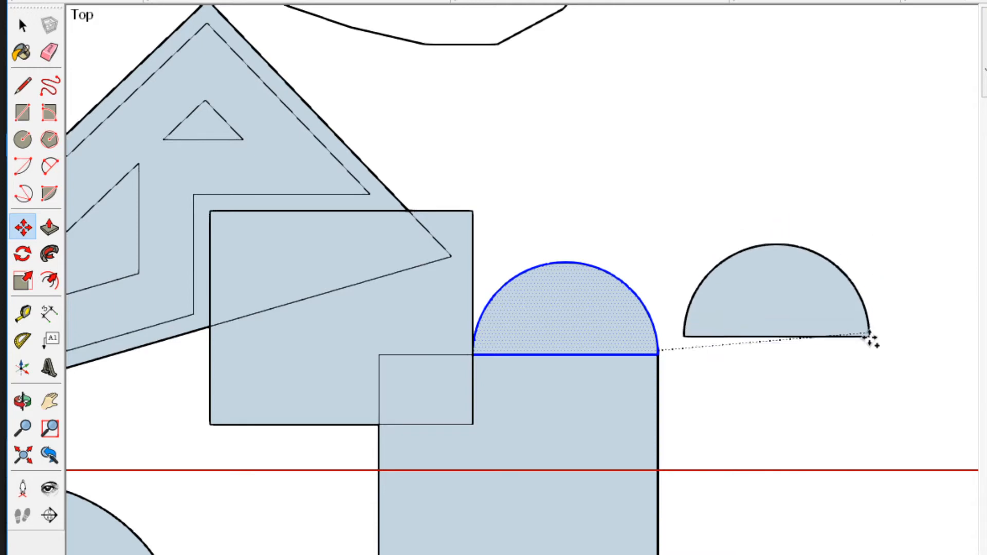
left_click(897, 353)
key("space")
scroll(686, 524, "down", 5)
left_click(693, 503)
Select the small triangle and the larger inner triangle inside the big triangle, each with its bounding edges.
scroll(617, 522, "up", 4)
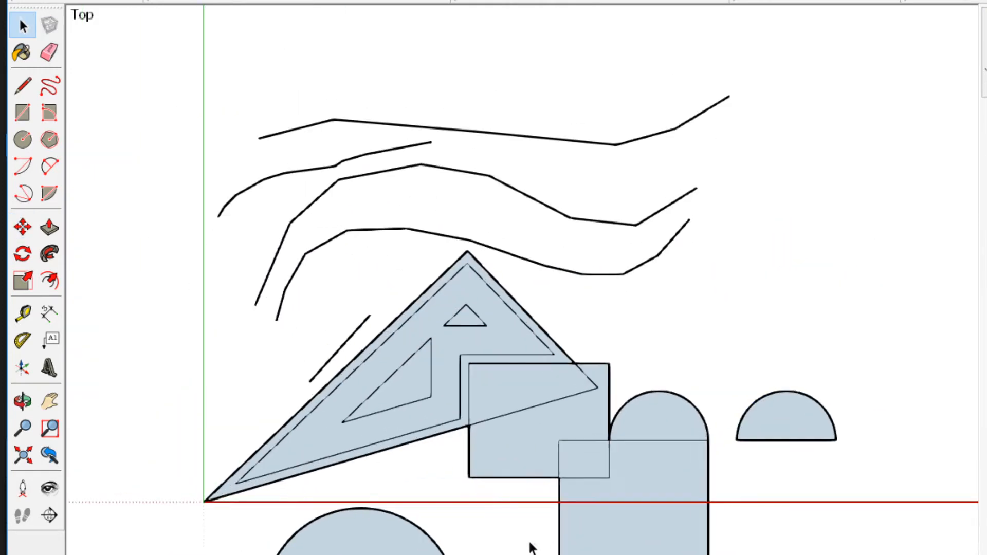
middle_click_drag(398, 437, 665, 391, "shift")
scroll(668, 275, "up", 5)
middle_click_drag(814, 90, 708, 170, "shift")
scroll(708, 170, "down", 1)
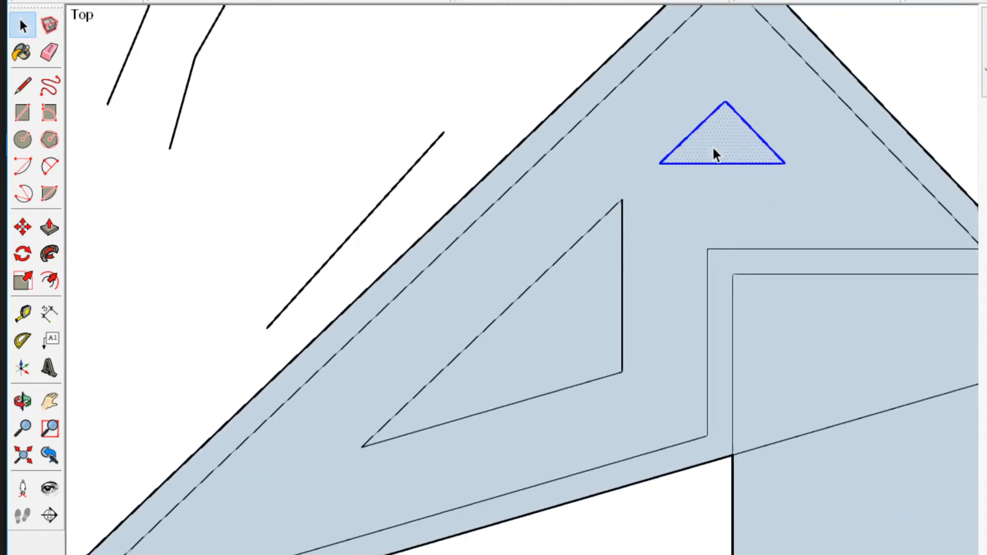
double_click(577, 308, "shift")
scroll(591, 386, "down", 5)
middle_click_drag(616, 476, 486, 353, "shift")
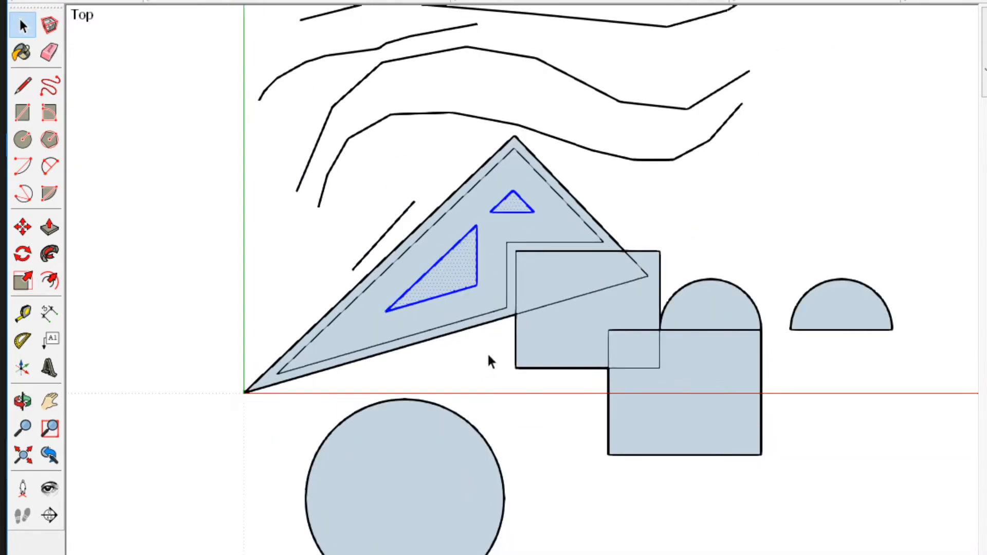
Copy the two inner triangles to the empty space below the second rectangle, then deselect everything.
key("m")
left_click(491, 235)
left_click(666, 513)
key("space")
scroll(755, 519, "up", 2)
scroll(748, 550, "down", 2)
left_click(794, 522)
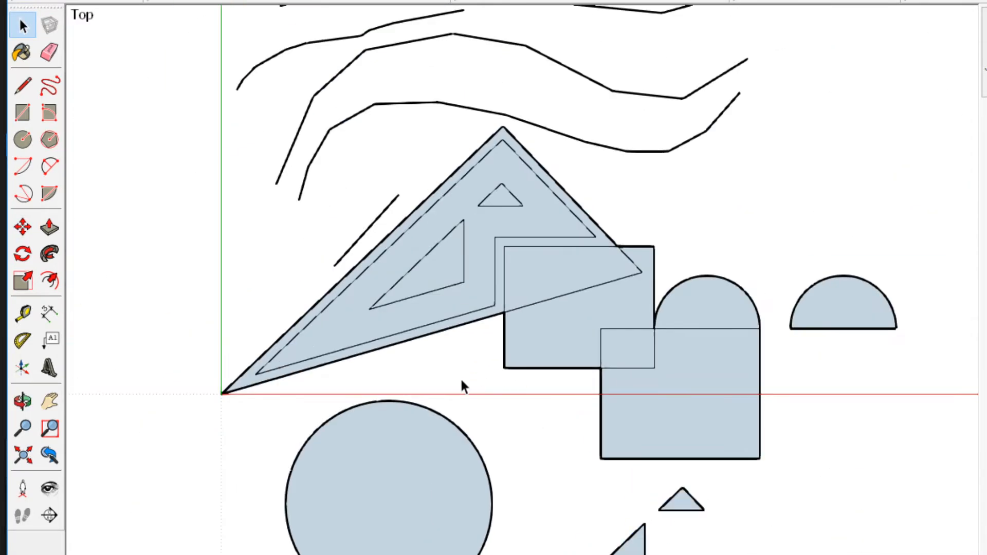
key("m")
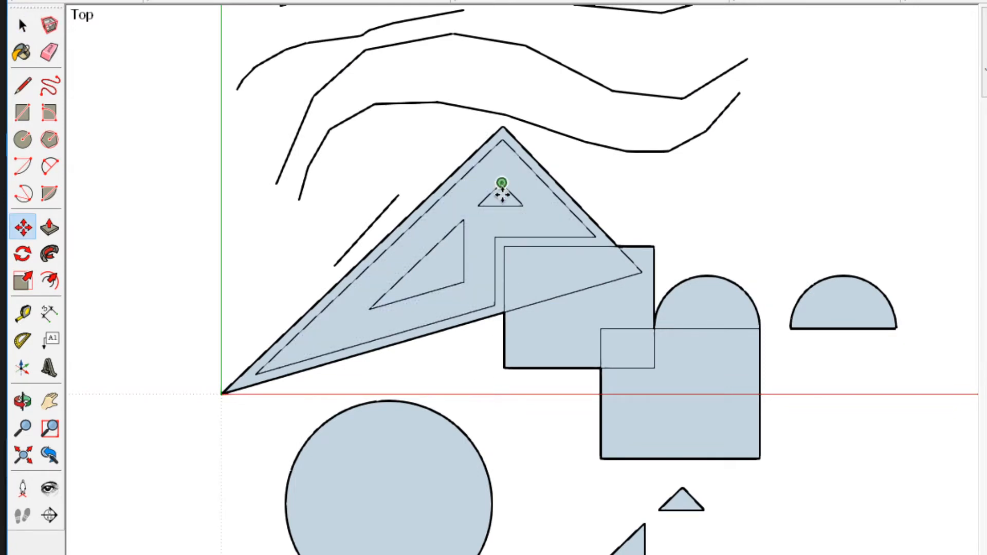
scroll(502, 194, "up", 3)
left_click(489, 204)
scroll(532, 337, "down", 2)
scroll(392, 356, "down", 2)
scroll(568, 366, "up", 4)
Select both inner triangles and the big triangle's outer frame outside the rectangle overlap, each with its bounding edges.
key("space")
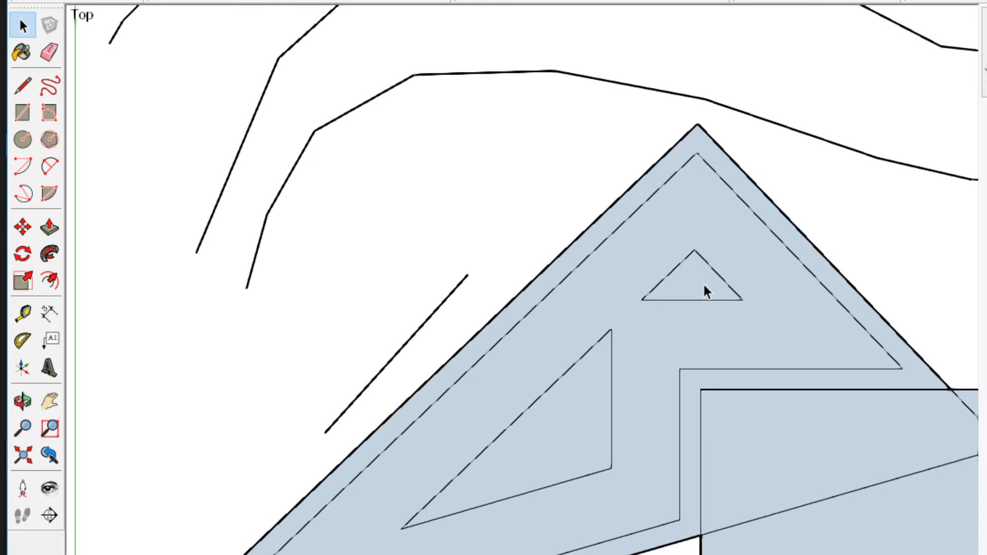
double_click(550, 443, "ctrl")
double_click(689, 394, "ctrl")
scroll(688, 391, "down", 2)
Copy the selected outer frame and inner triangles to the empty area below the circle, then deselect everything.
key("m")
scroll(704, 452, "down", 2)
middle_click_drag(704, 452, 623, 50, "shift")
left_click(624, 7)
key("ctrl")
middle_click_drag(412, 337, 555, 445, "shift")
left_click(696, 554)
scroll(670, 553, "down", 2)
key("space")
left_click(556, 511)
Select the copied frame's face and its two slanted edges on the short side with a crossing window, then clear the selection.
middle_click_drag(684, 554, 622, 433, "shift")
scroll(621, 432, "up", 4)
left_click_drag(770, 289, 719, 334)
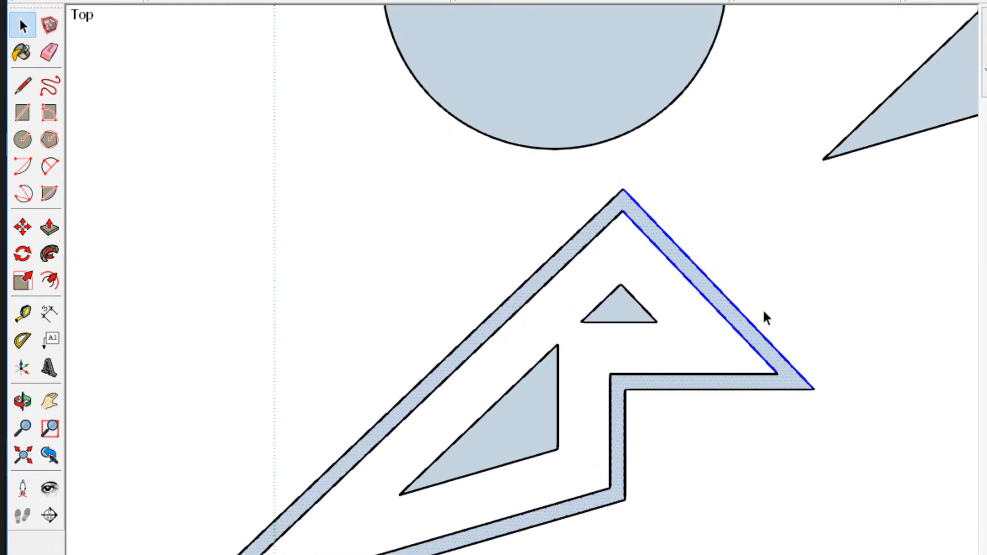
left_click(786, 269)
scroll(787, 267, "down", 1)
scroll(786, 272, "up", 1)
scroll(783, 271, "down", 1)
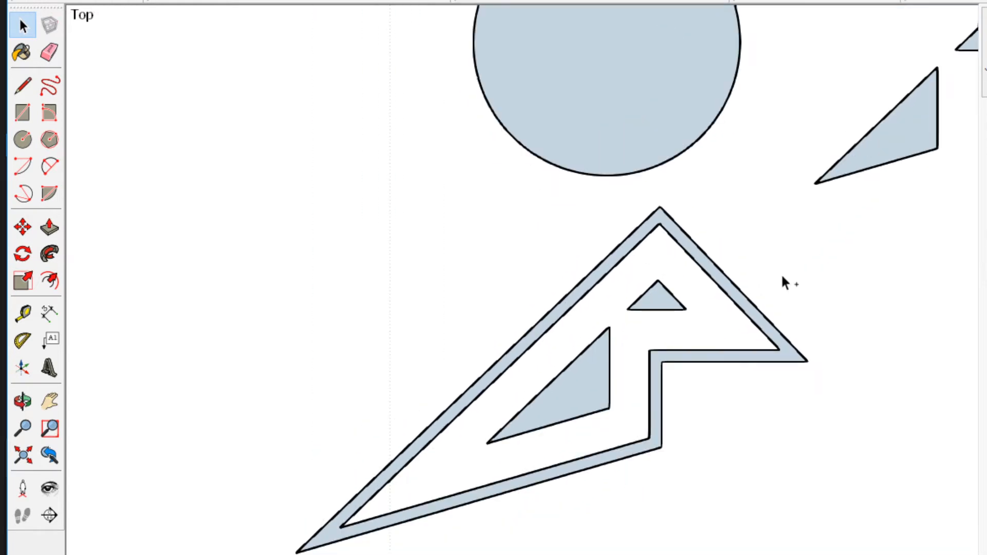
Select the larger copied triangle between the circle and the small copied triangle, together with its edges.
middle_click_drag(726, 236, 610, 460, "shift")
scroll(593, 482, "down", 1)
scroll(726, 427, "up", 2)
key("q")
middle_click_drag(769, 359, 586, 393, "shift")
scroll(587, 393, "up", 2)
key("space")
double_click(587, 392)
scroll(587, 443, "down", 1)
middle_click_drag(668, 424, 771, 384, "shift")
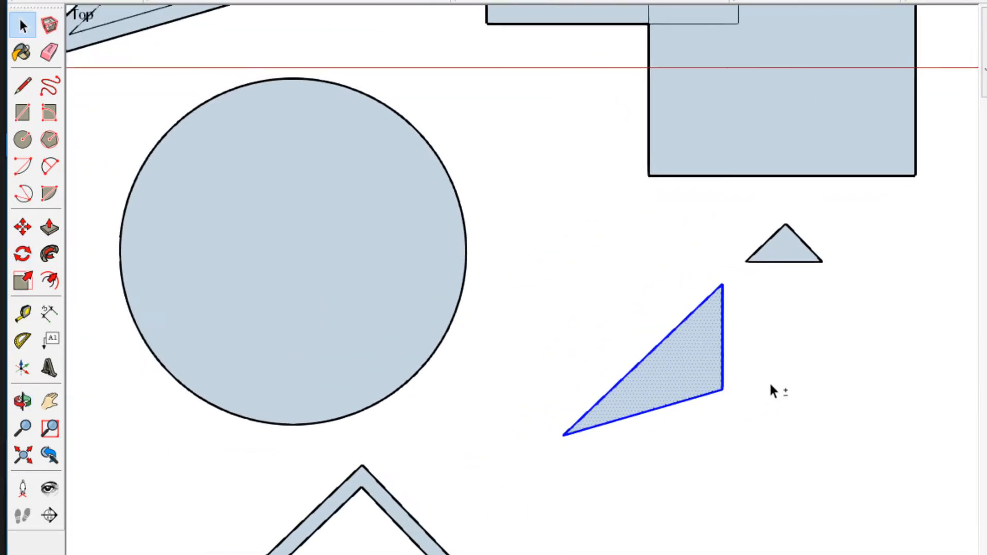
scroll(749, 387, "up", 2, "shift")
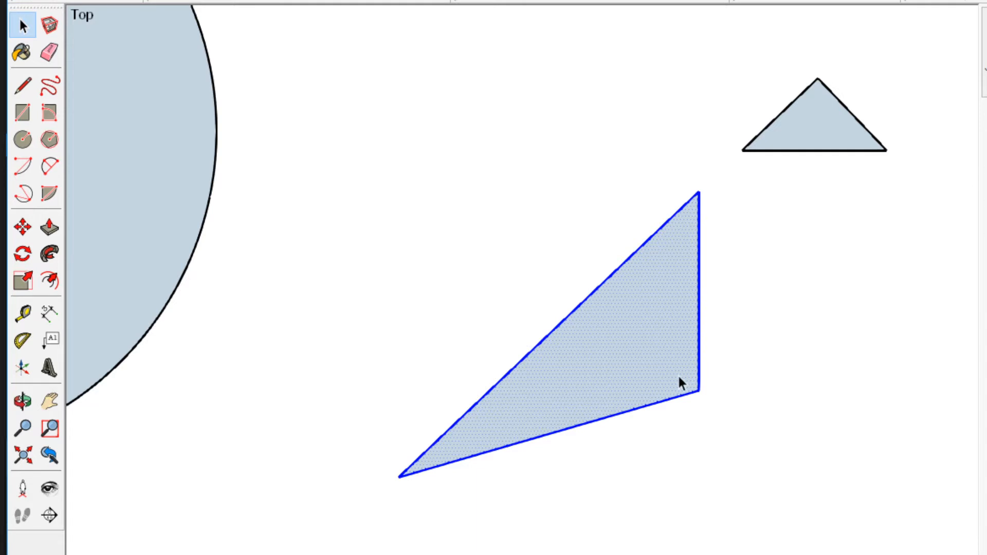
Rotate the selected triangle counterclockwise about the lower end of its vertical edge until that edge lies horizontal.
key("q")
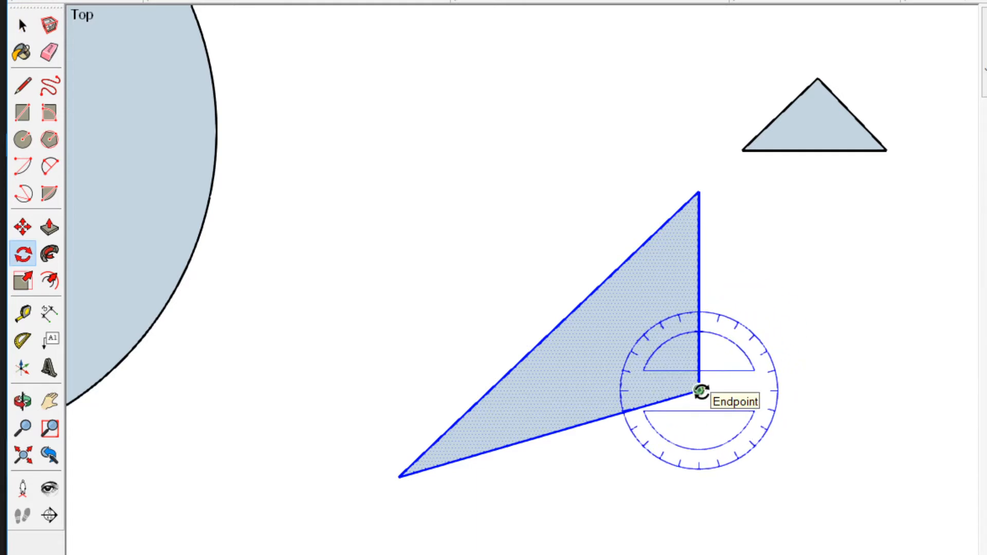
left_click(697, 393)
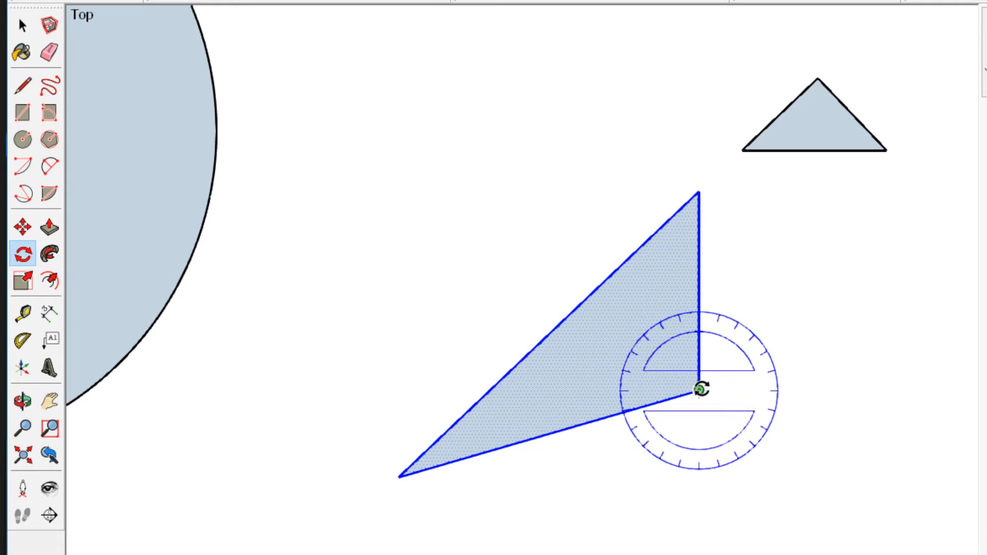
left_click(690, 192)
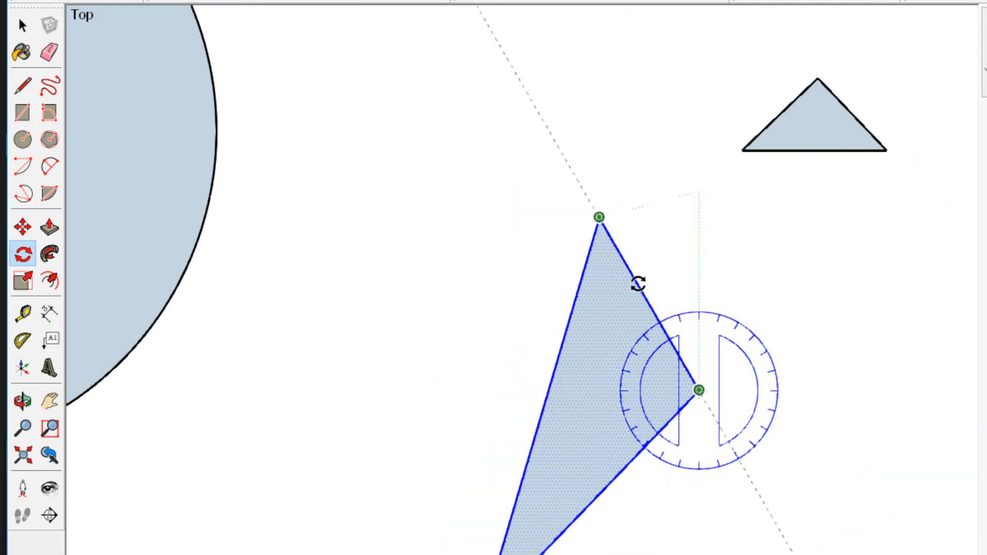
left_click(465, 393)
scroll(617, 425, "down", 3)
scroll(679, 416, "up", 2)
Create a rotated copy of the triangle about the same corner, pointing up and away from the original.
left_click(655, 398)
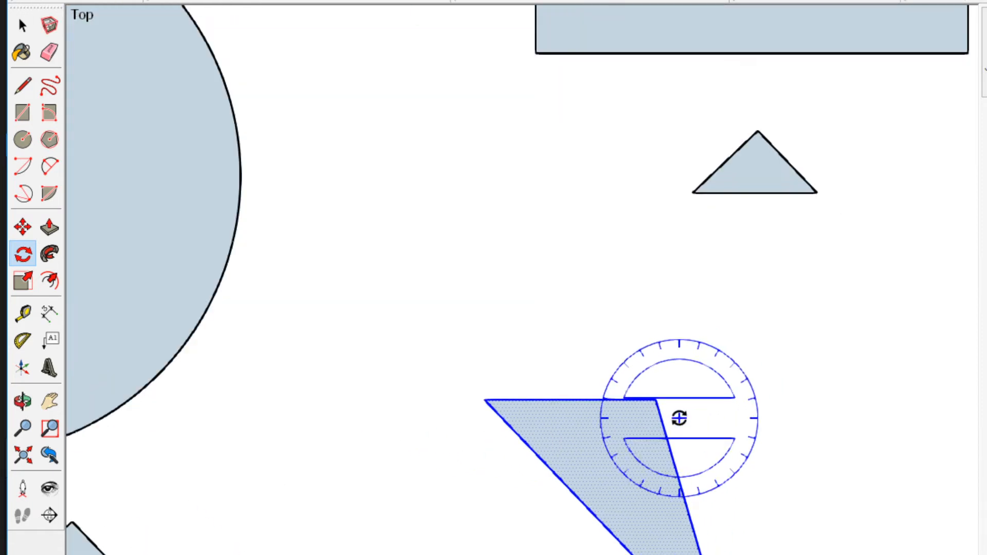
left_click(687, 508)
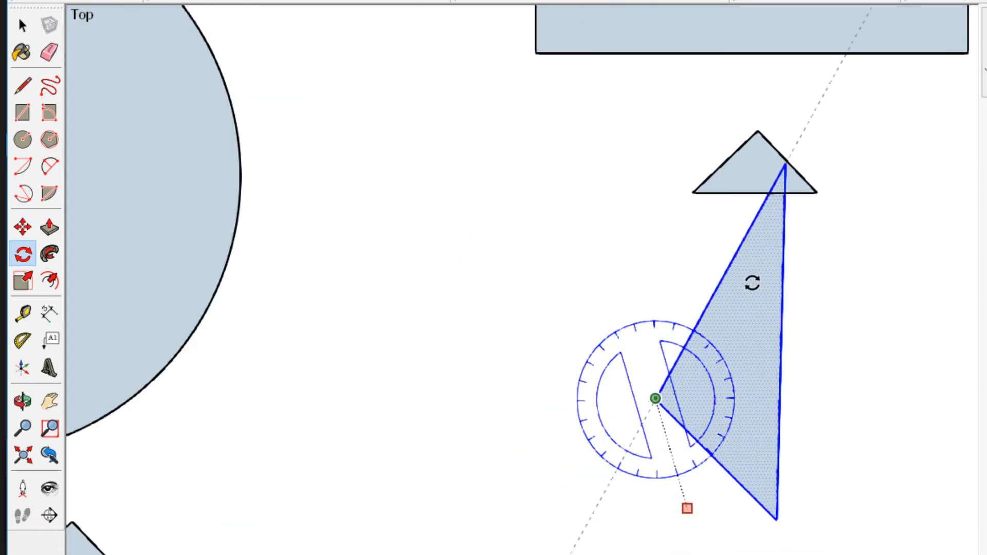
key("ctrl")
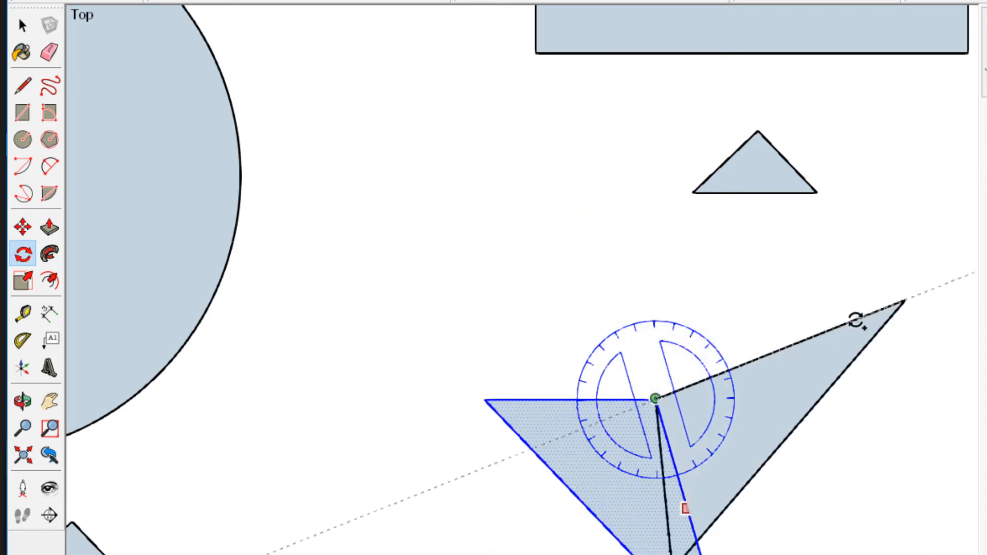
left_click(605, 310)
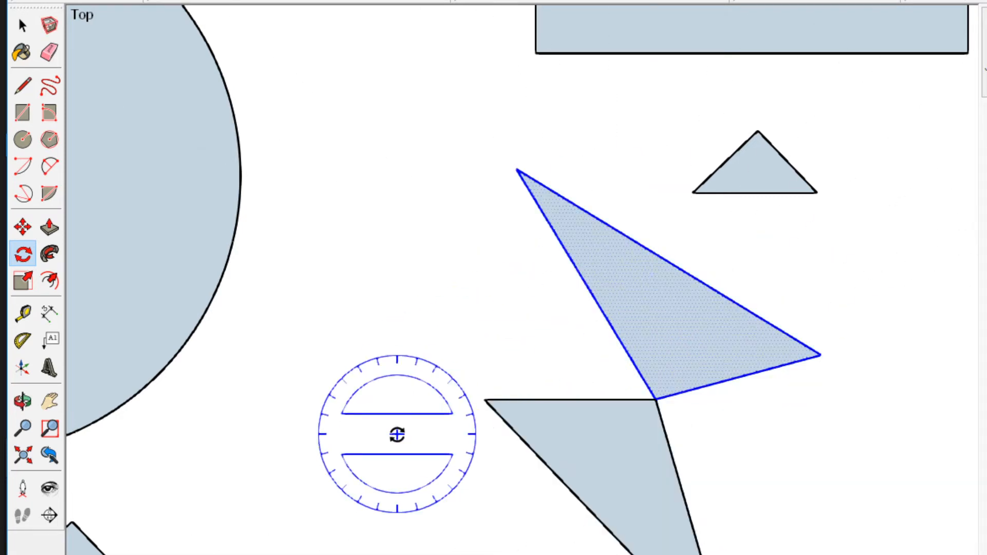
scroll(426, 480, "down", 7)
key("space")
Move the small copied triangle by its apex to the empty area down and to the right of the rotated triangles.
middle_click_drag(531, 477, 661, 393, "shift")
scroll(612, 326, "up", 5)
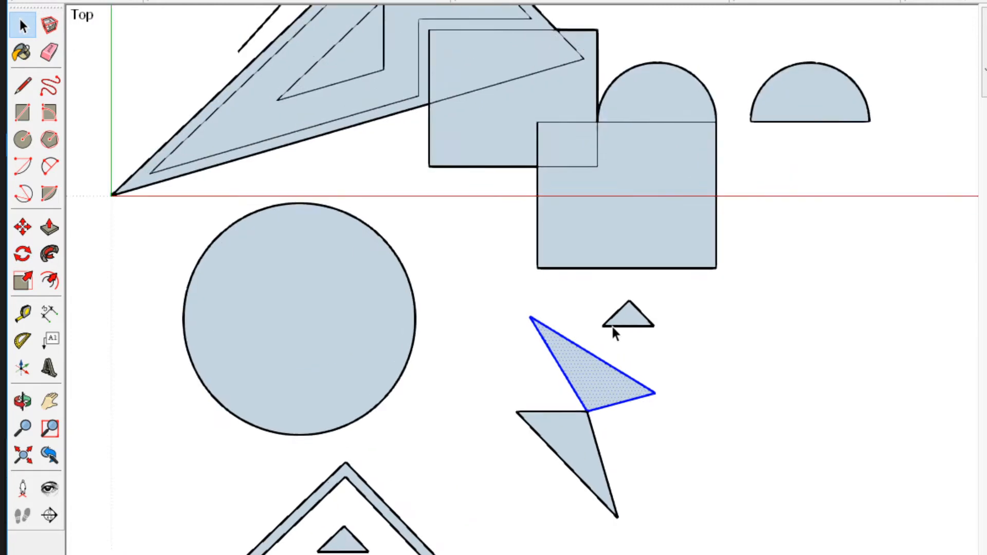
left_click(638, 317)
key("m")
left_click(635, 291)
scroll(784, 488, "down", 1)
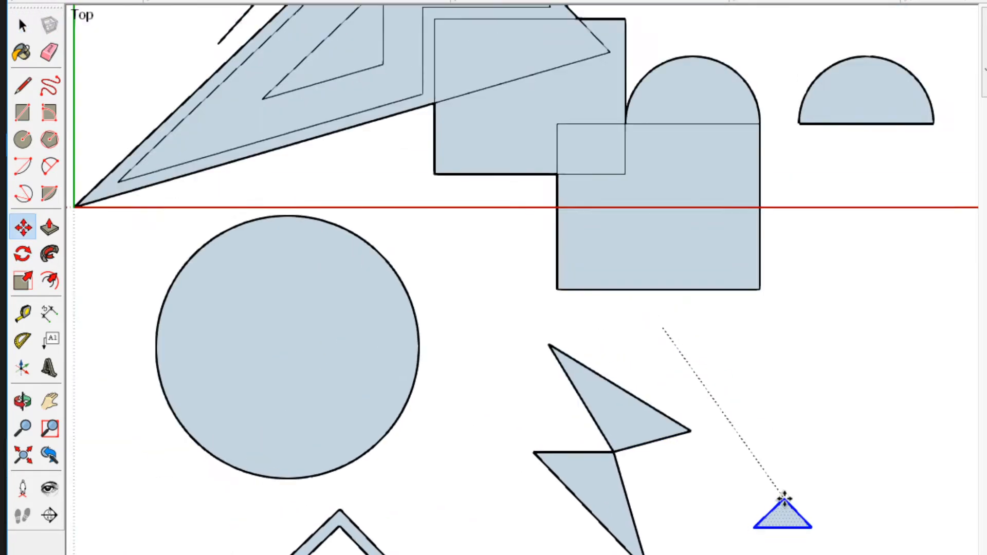
middle_click_drag(866, 551, 716, 424, "shift")
scroll(716, 424, "up", 7)
left_click(622, 429)
key("space")
Create a rotated copy of the small triangle about its apex, placed up and to the right of the original.
key("q")
left_click(622, 428)
left_click(672, 477)
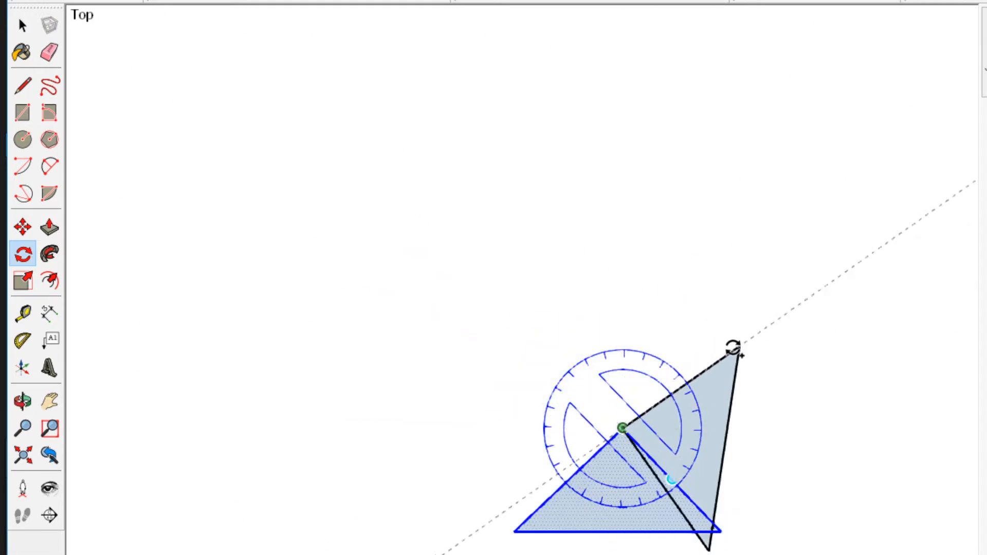
left_click(689, 324)
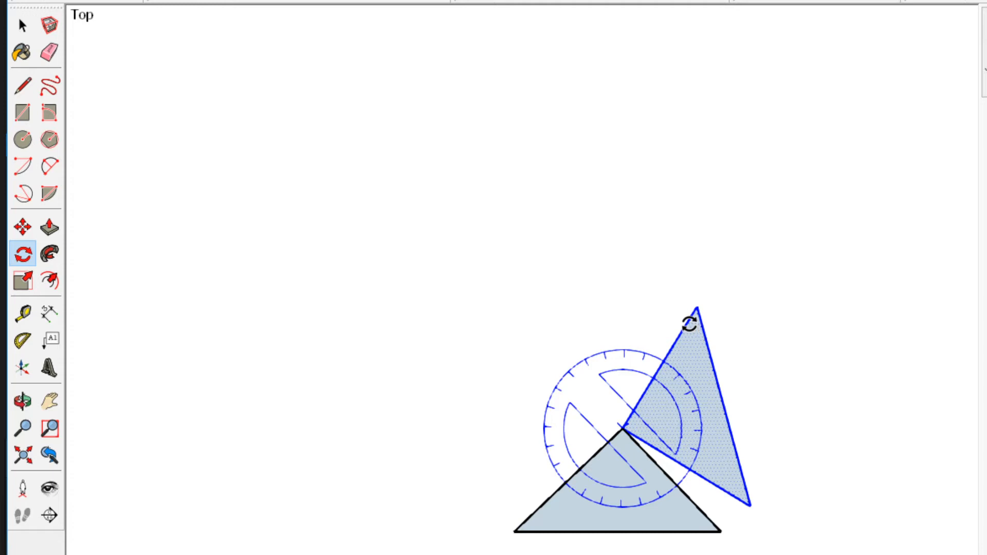
Multiply the rotated copy around the apex, trying x2, x3, x4, x5 and x15 copies.
type("x2")
key("Return")
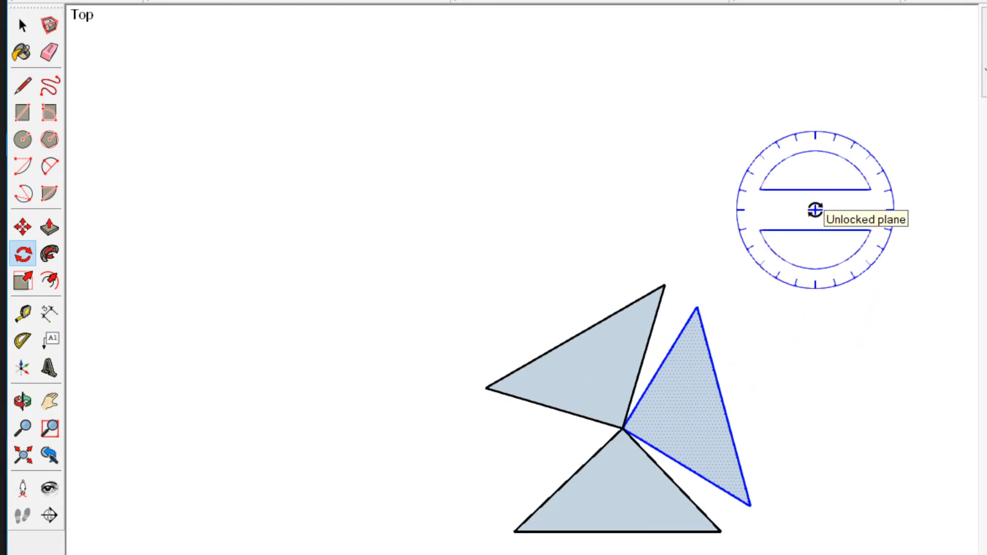
type("x3")
key("Return")
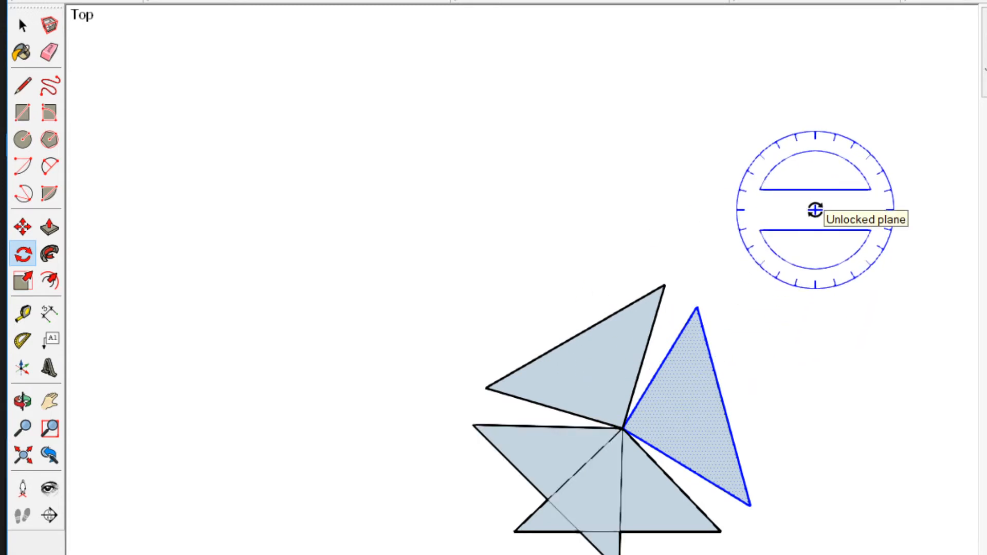
type("x4")
key("Return")
type("x5")
key("Return")
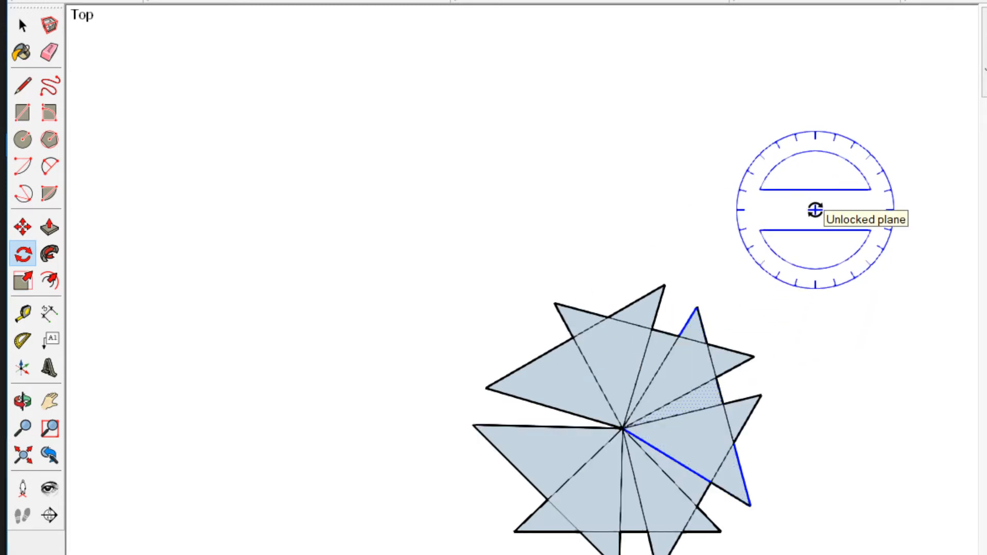
type("x15")
key("Return")
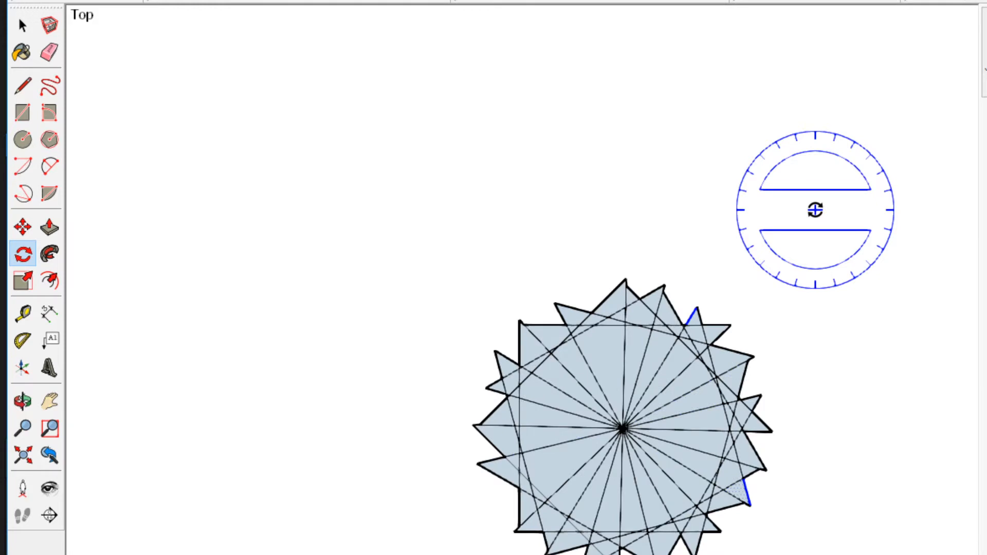
Undo the radial array of the small triangle and deselect everything.
key("ctrl+z")
key("space")
scroll(802, 268, "down", 4)
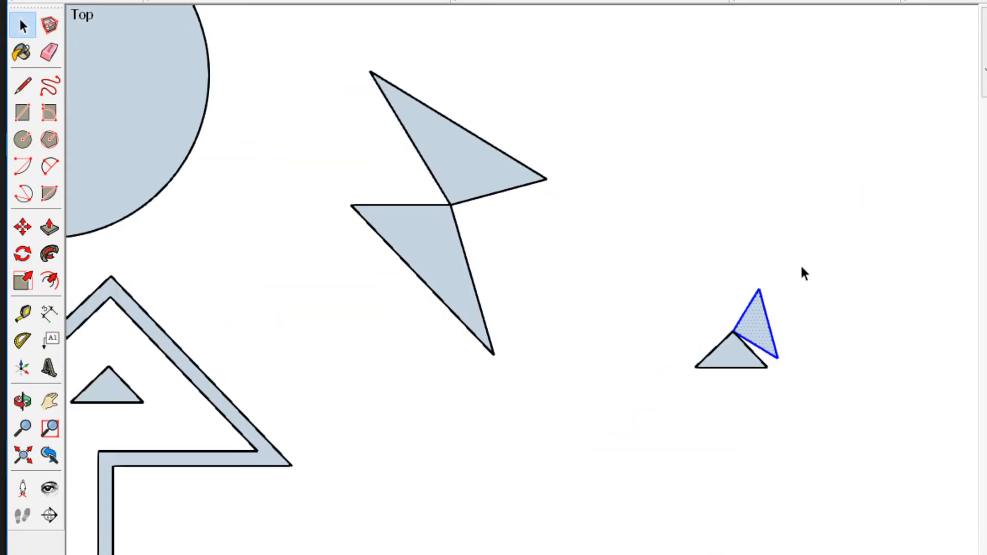
scroll(565, 431, "down", 3)
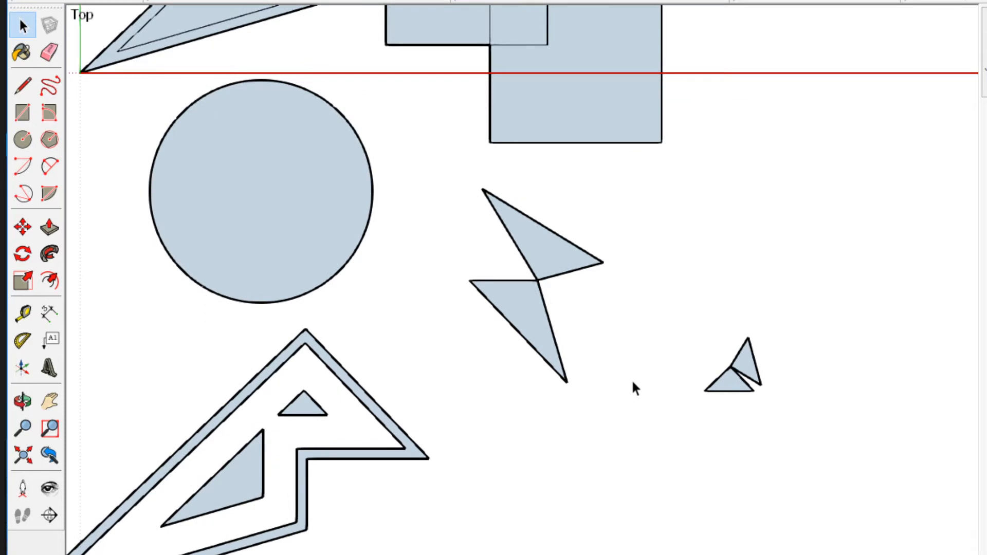
Select the standalone semicircle with its edges and copy it by its right endpoint a short distance along the red axis.
middle_click_drag(570, 293, 470, 400, "shift")
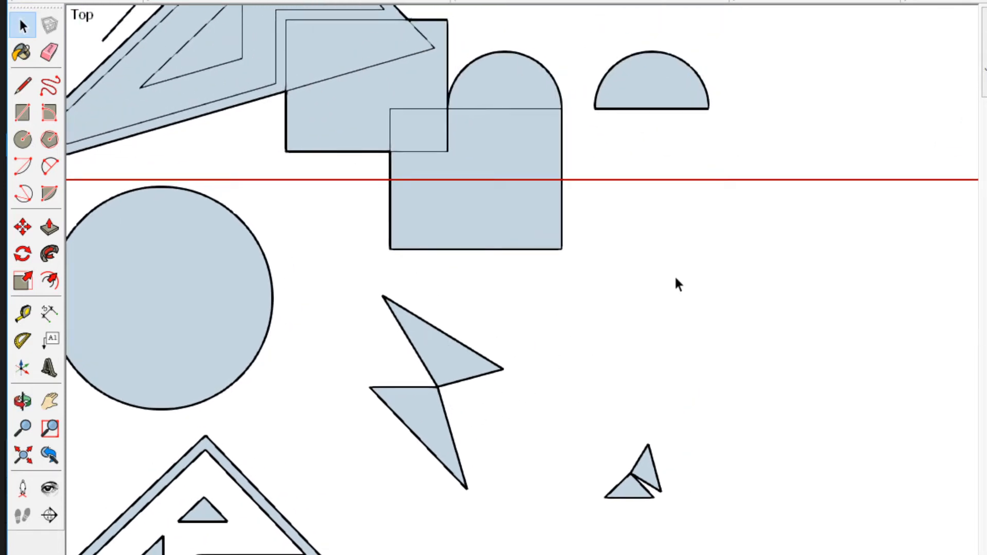
scroll(639, 72, "up", 2)
scroll(646, 334, "down", 2)
scroll(468, 509, "up", 3)
scroll(439, 447, "down", 2)
middle_click_drag(672, 56, 504, 271, "shift")
double_click(506, 276)
middle_click_drag(671, 308, 456, 313, "shift")
key("m")
scroll(411, 303, "up", 2)
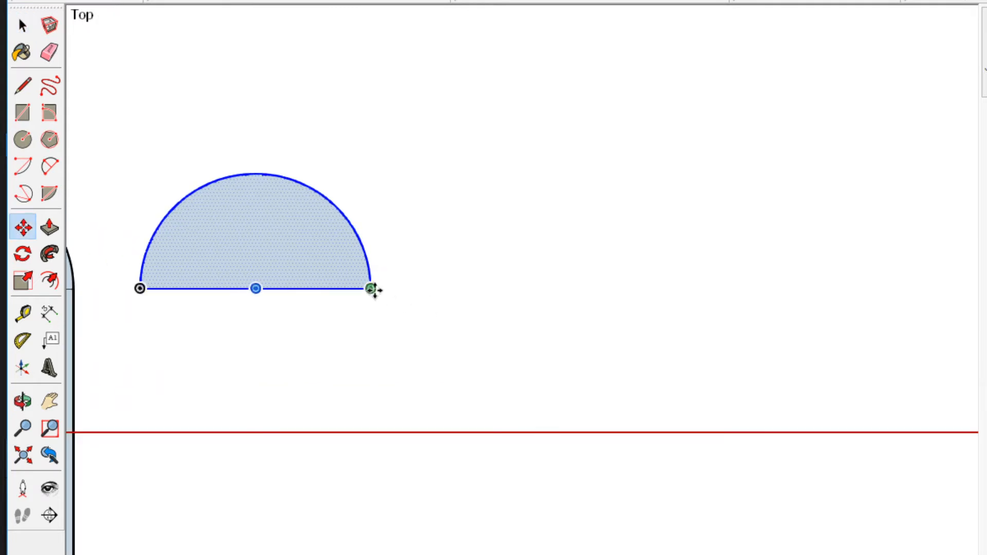
left_click(371, 289)
key("ctrl")
scroll(591, 288, "down", 2)
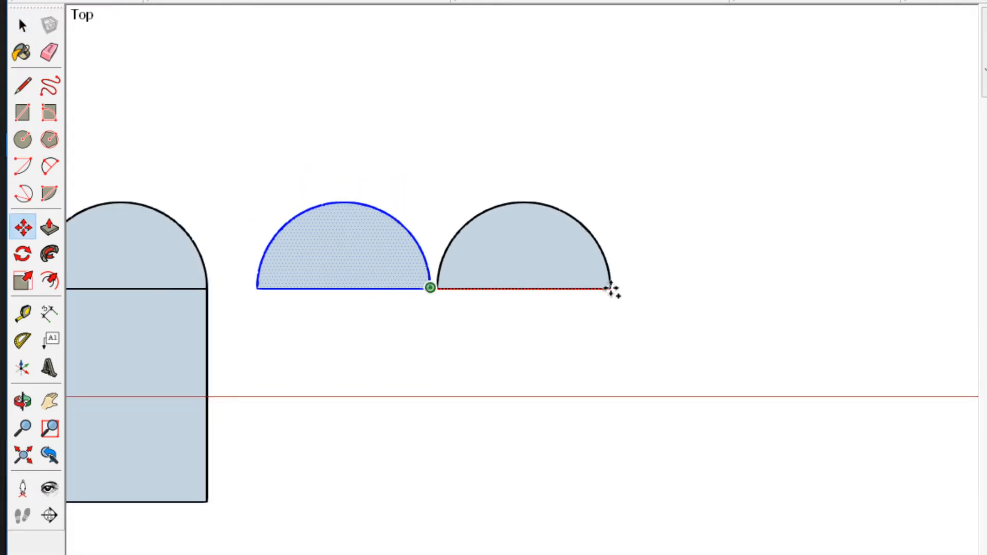
scroll(668, 289, "down", 2)
middle_click_drag(667, 291, 403, 335, "shift")
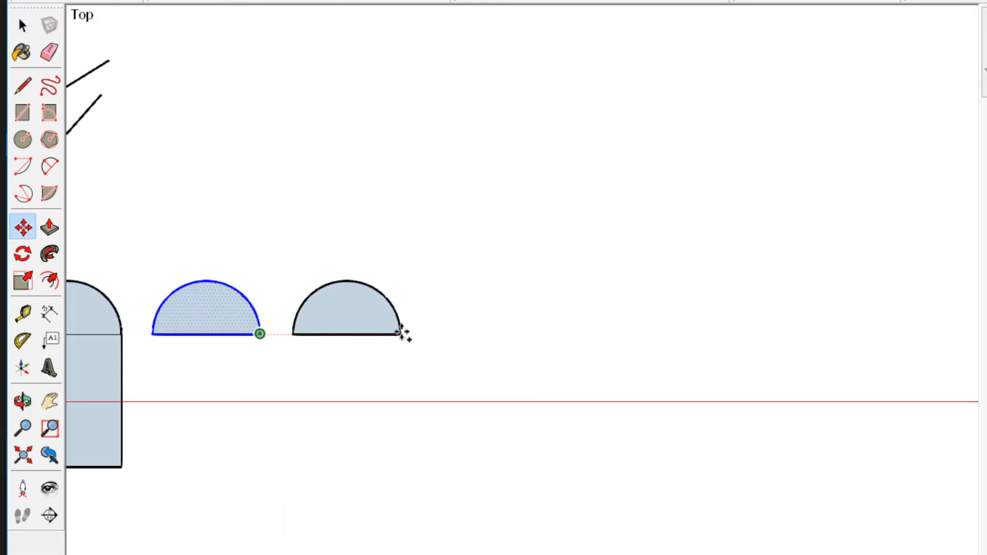
left_click(409, 329)
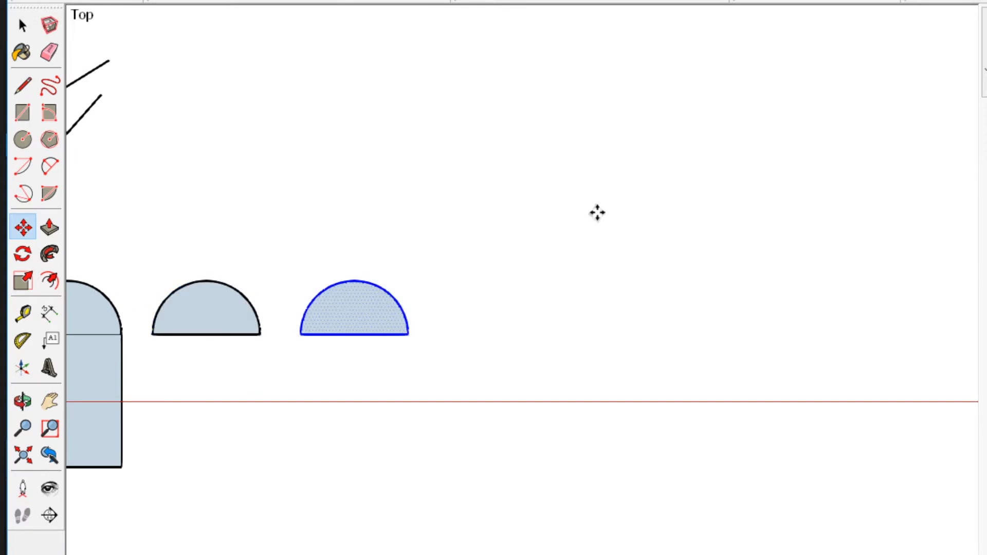
Multiply the semicircle copy with 5x to form an evenly spaced row along the red axis.
type("5x")
key("Return")
scroll(497, 334, "down", 2)
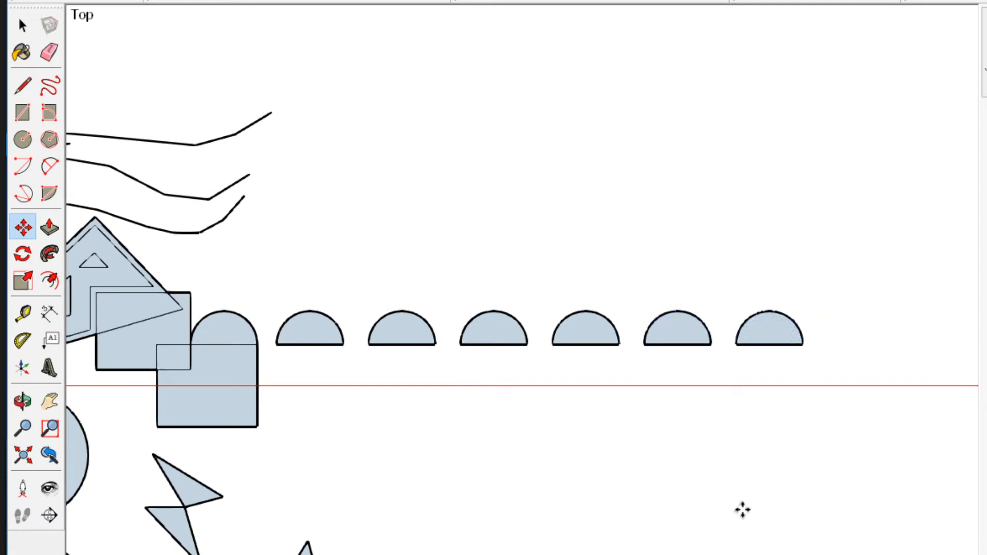
scroll(574, 354, "up", 2)
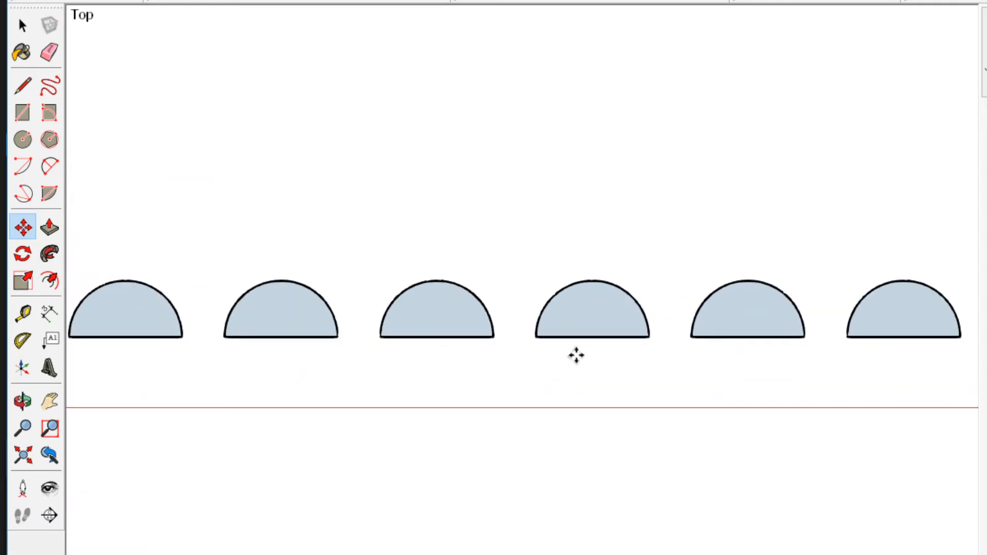
scroll(589, 357, "down", 3)
scroll(573, 332, "up", 3)
scroll(525, 252, "down", 4)
scroll(564, 275, "up", 3)
scroll(554, 255, "down", 1)
middle_click_drag(555, 257, 438, 315, "shift")
scroll(499, 328, "up", 3)
scroll(480, 400, "down", 2)
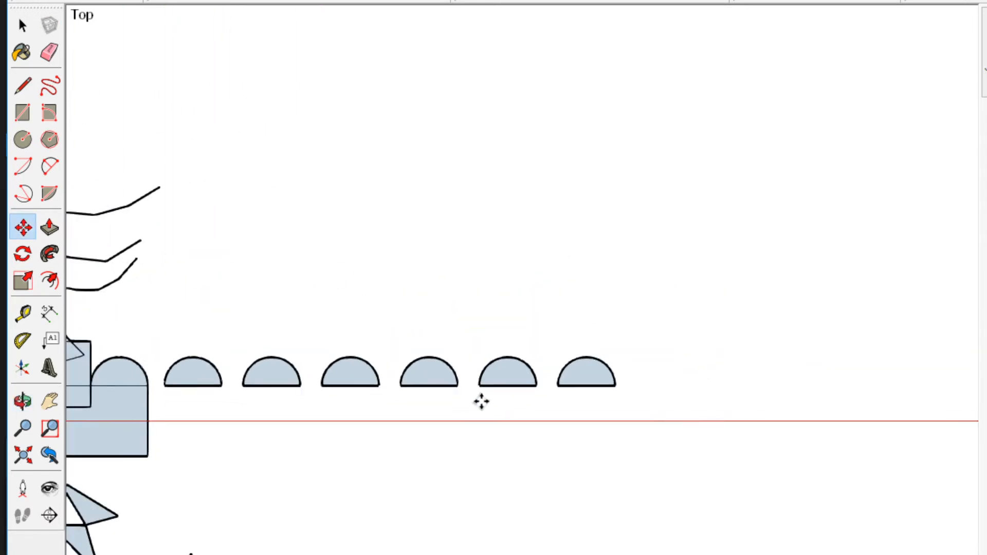
scroll(637, 401, "up", 2)
scroll(637, 403, "down", 2)
scroll(608, 386, "up", 2)
scroll(634, 348, "up", 1)
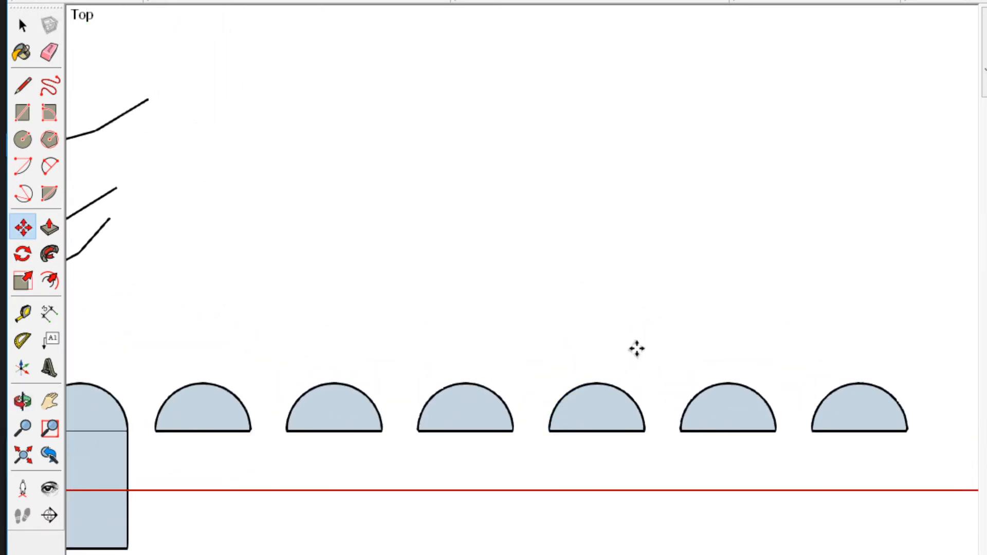
Try the semicircle array with 3x copies, then restore the row to five copies.
middle_click_drag(634, 348, 625, 240, "shift")
scroll(627, 242, "down", 1)
type("3x")
key("Return")
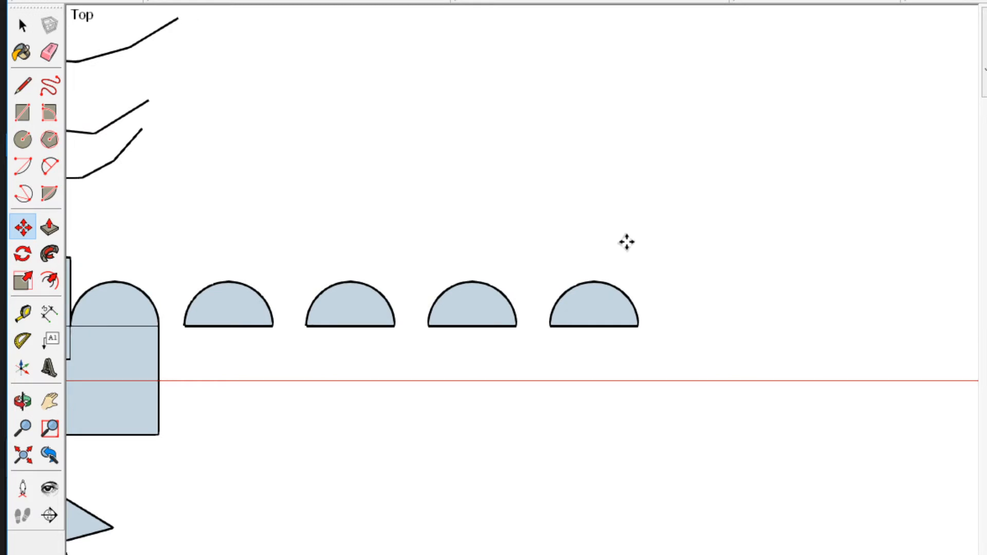
key("ctrl+z")
type("6x")
key("Return")
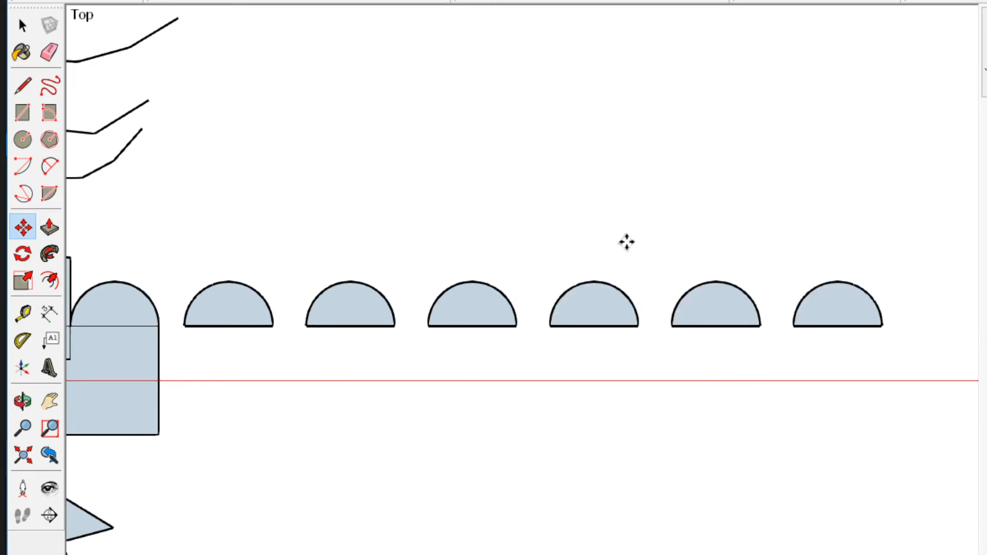
scroll(620, 267, "down", 1)
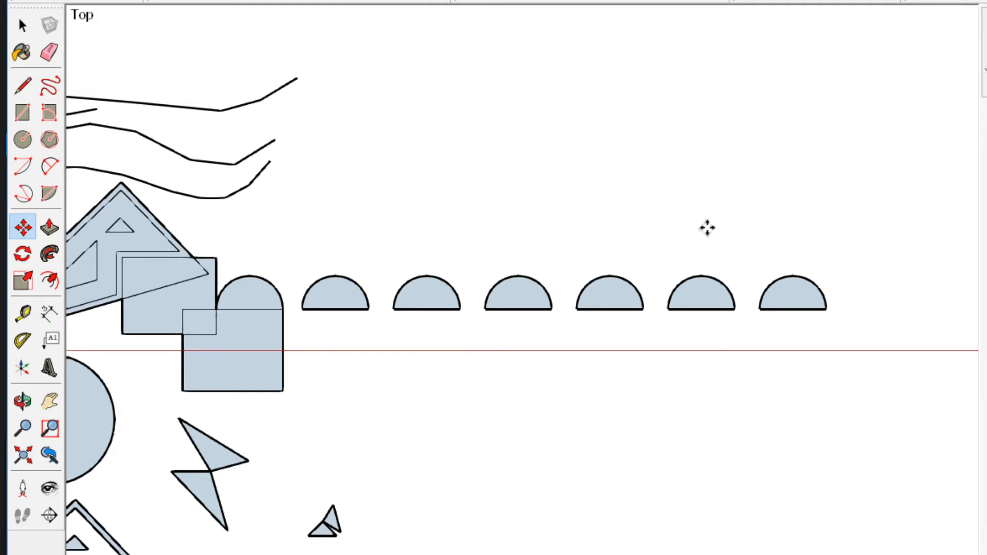
key("space")
Copy the first semicircle of the row straight down by its right endpoint to start a second row.
scroll(527, 218, "up", 1)
scroll(597, 280, "down", 2)
scroll(818, 294, "up", 1)
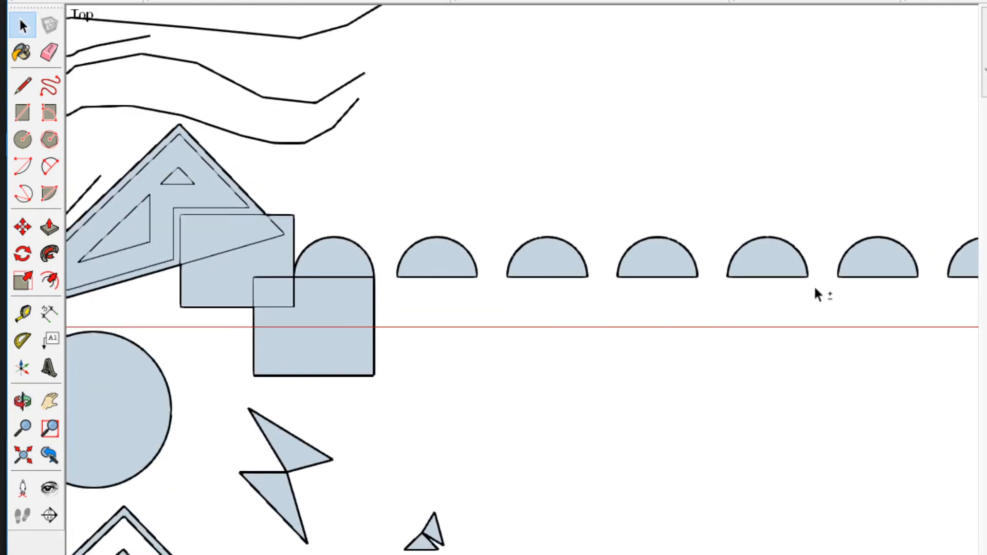
middle_click_drag(814, 288, 660, 354, "shift")
key("s")
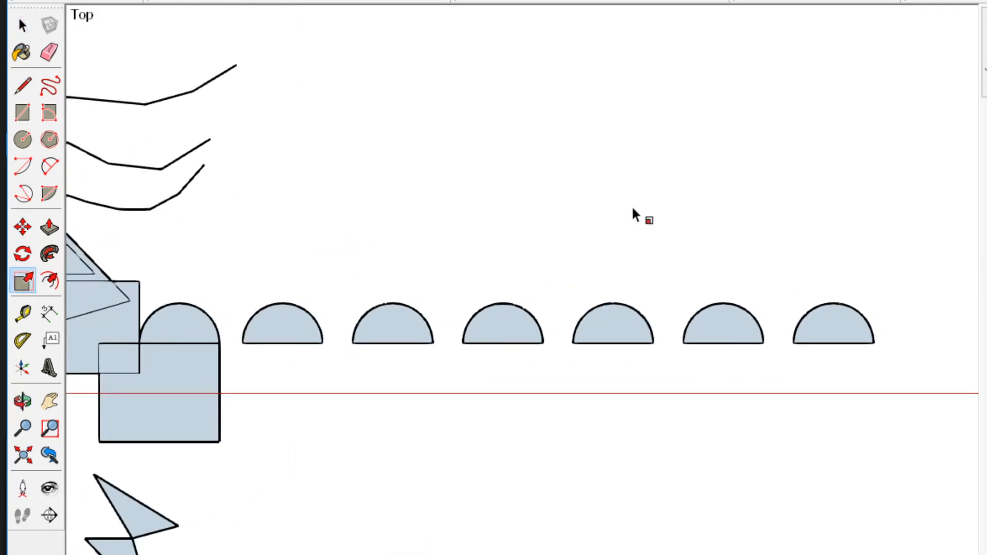
key("space")
scroll(335, 342, "up", 3)
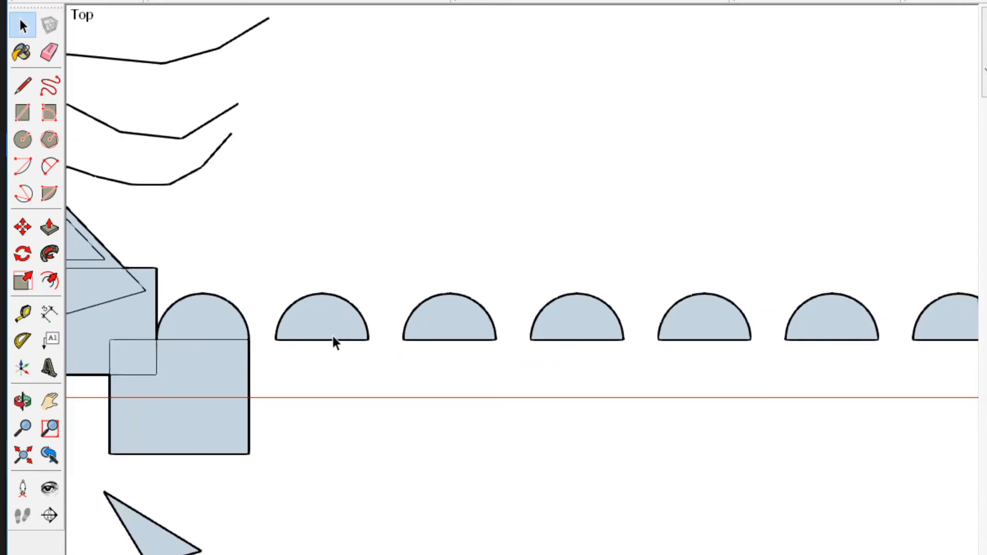
left_click(331, 328)
scroll(360, 355, "down", 4)
key("m")
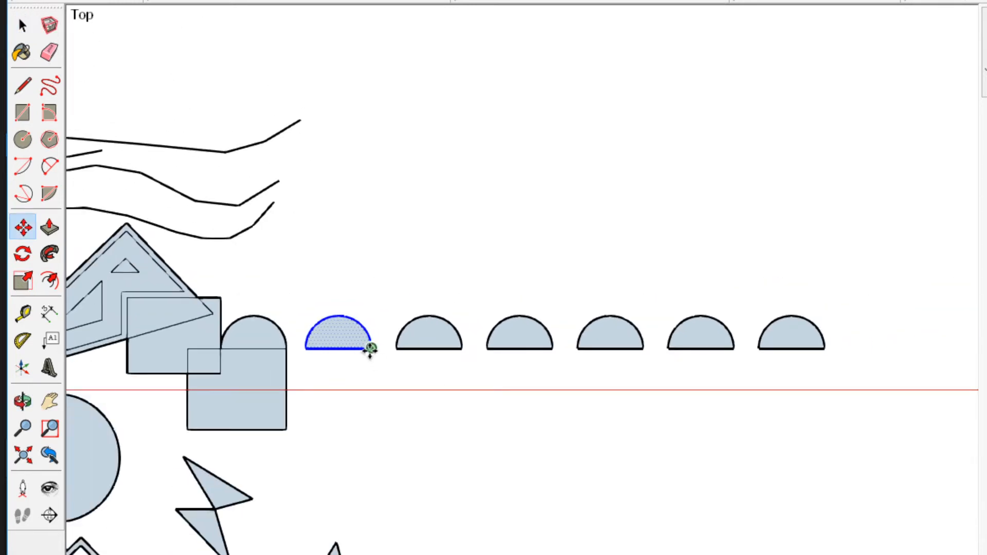
left_click(370, 348)
key("ctrl")
left_click(375, 418)
scroll(374, 416, "down", 3)
key("space")
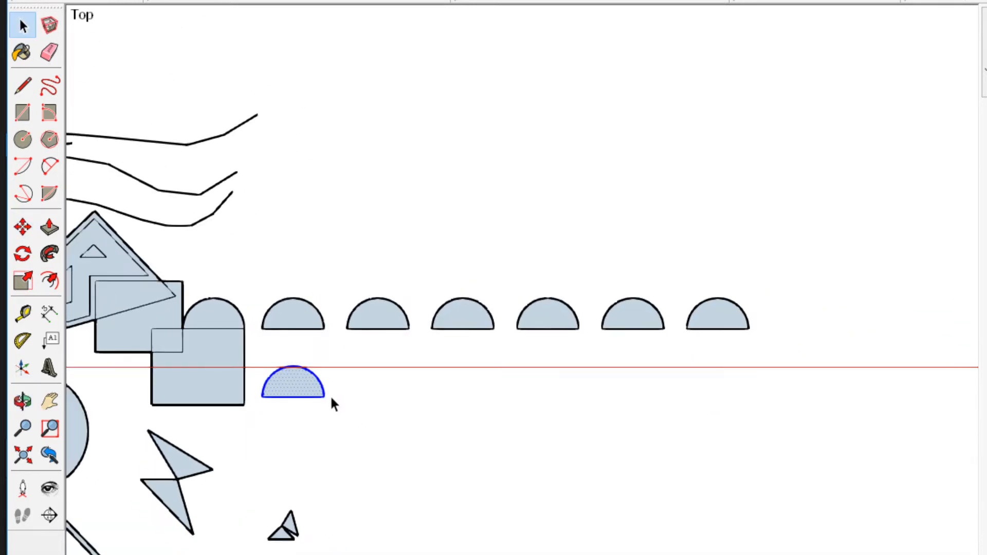
Copy the lower semicircle across to align with the upper row's last one, dividing the distance between them with /5.
middle_click_drag(371, 422, 336, 426, "shift")
key("m")
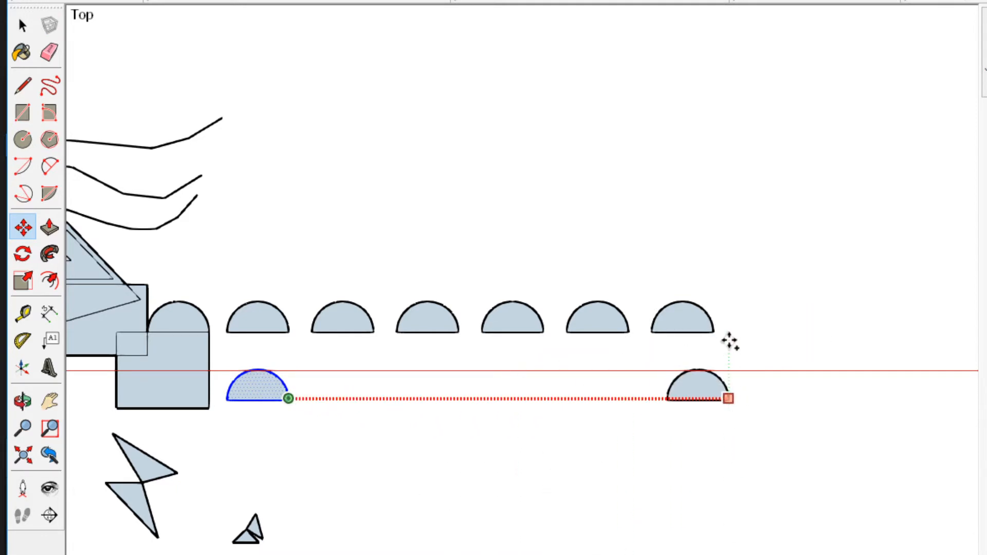
left_click(713, 330)
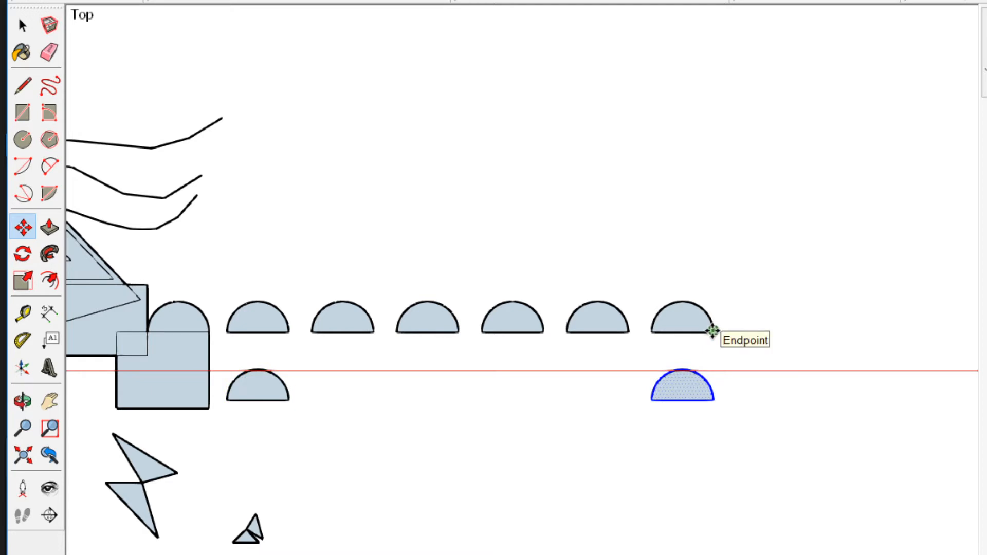
type("/5")
key("Return")
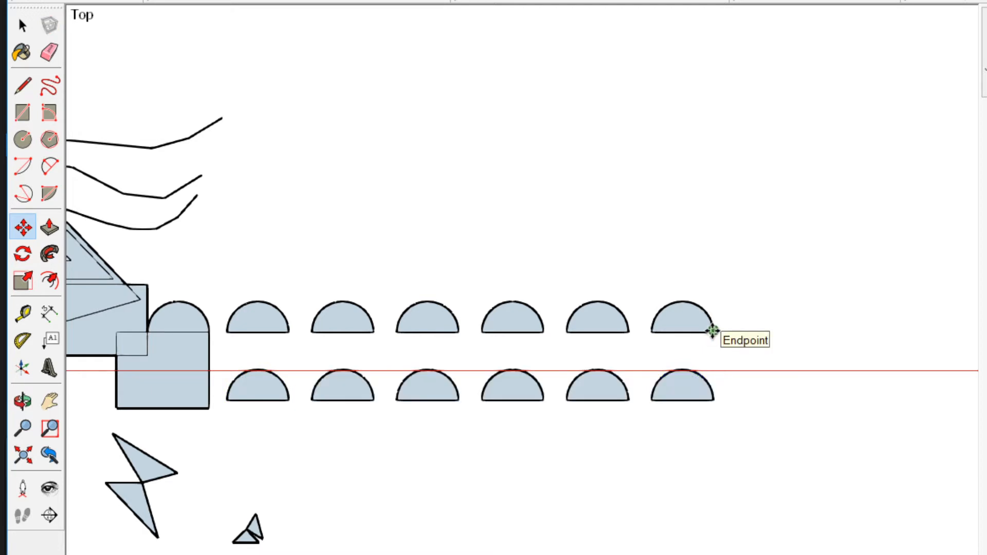
Try dividing the lower row with /3, /2 and /4, finishing with /5 again.
type("/3")
key("Return")
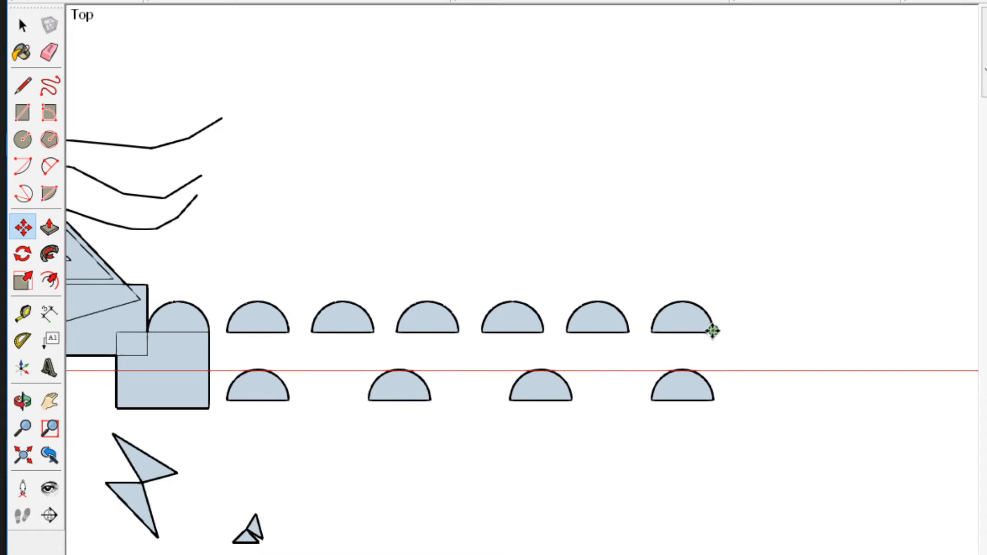
type("/2")
key("Return")
type("/4")
key("Return")
type("/5")
key("Return")
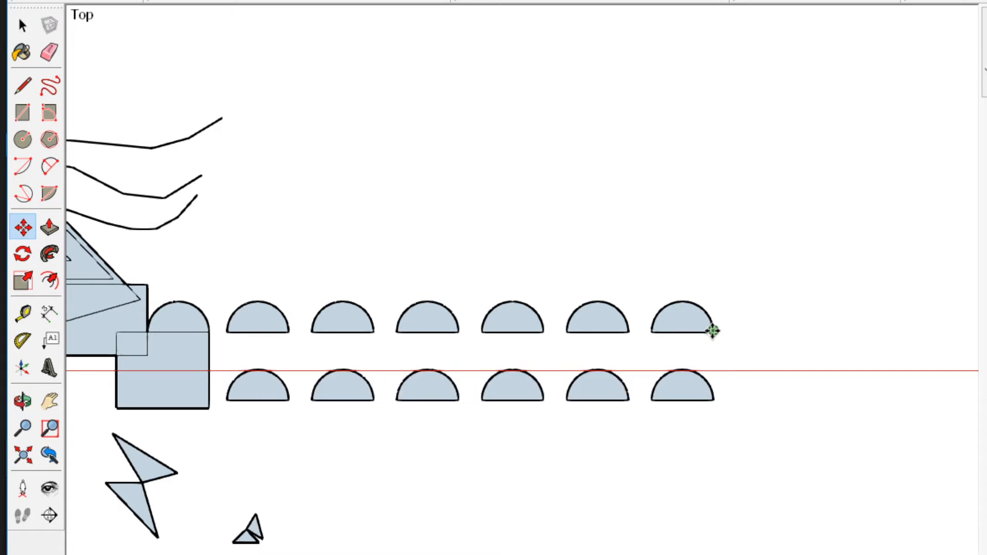
key("space")
scroll(758, 394, "down", 5)
scroll(649, 363, "up", 3)
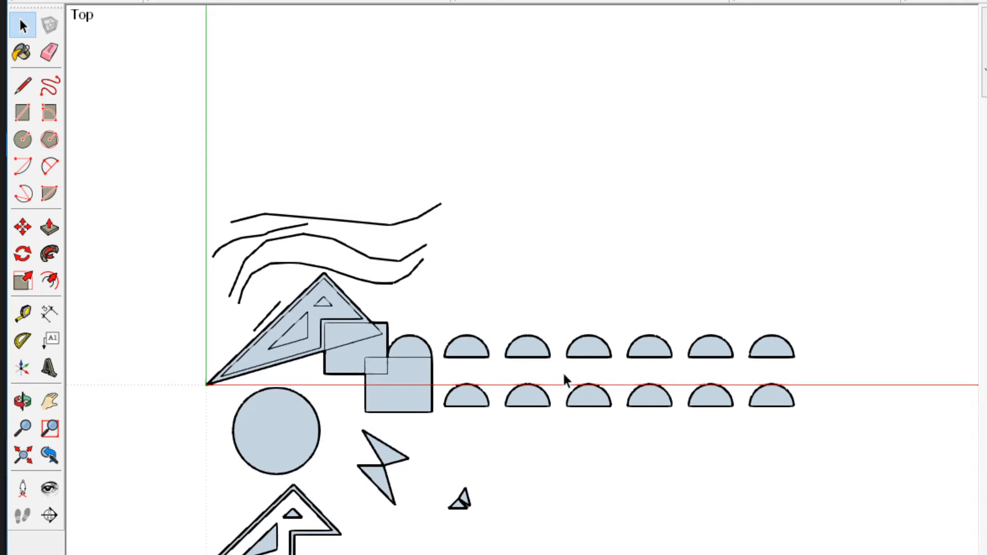
scroll(483, 387, "down", 2)
scroll(517, 385, "up", 4)
scroll(533, 458, "down", 3)
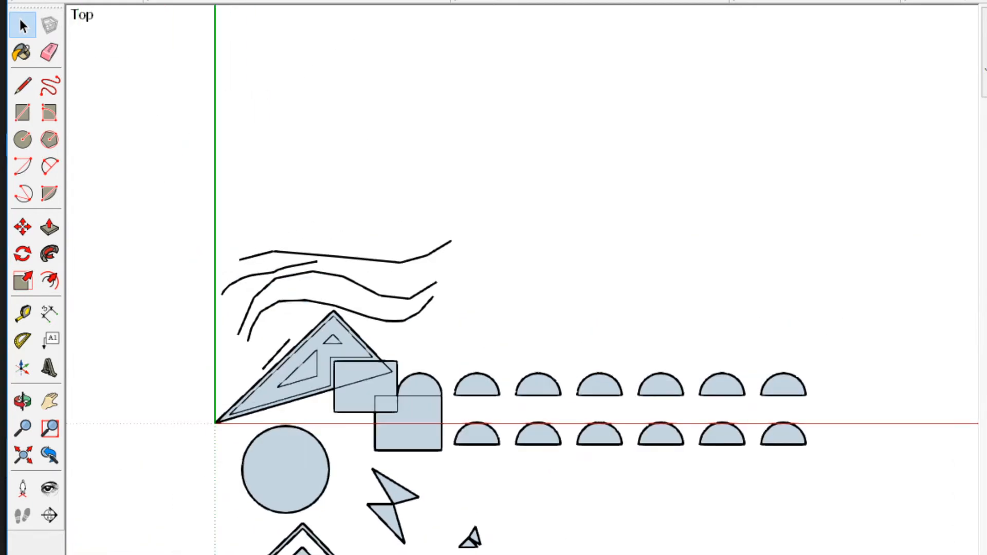
scroll(506, 406, "up", 1)
scroll(506, 406, "up", 2)
scroll(507, 346, "down", 1)
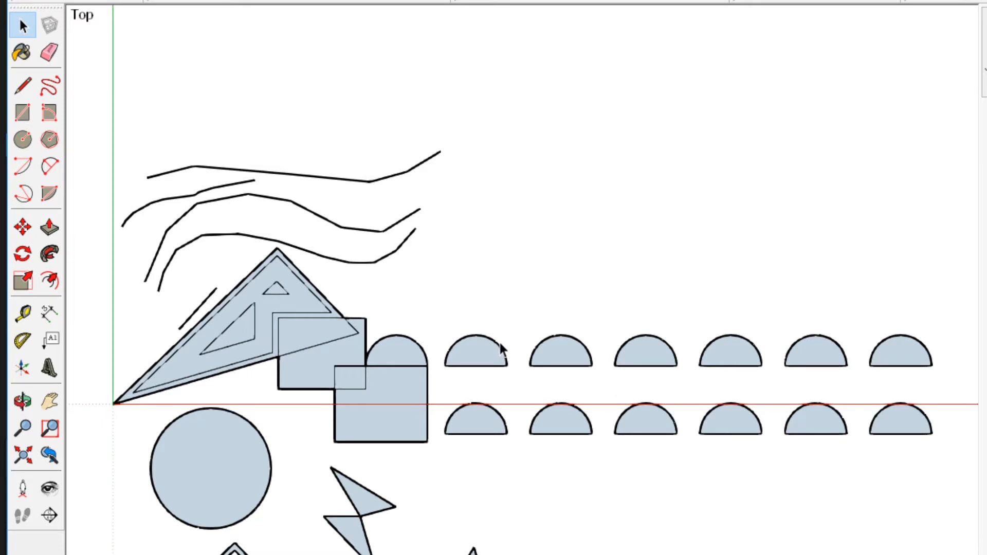
scroll(639, 443, "down", 3)
scroll(434, 391, "up", 6)
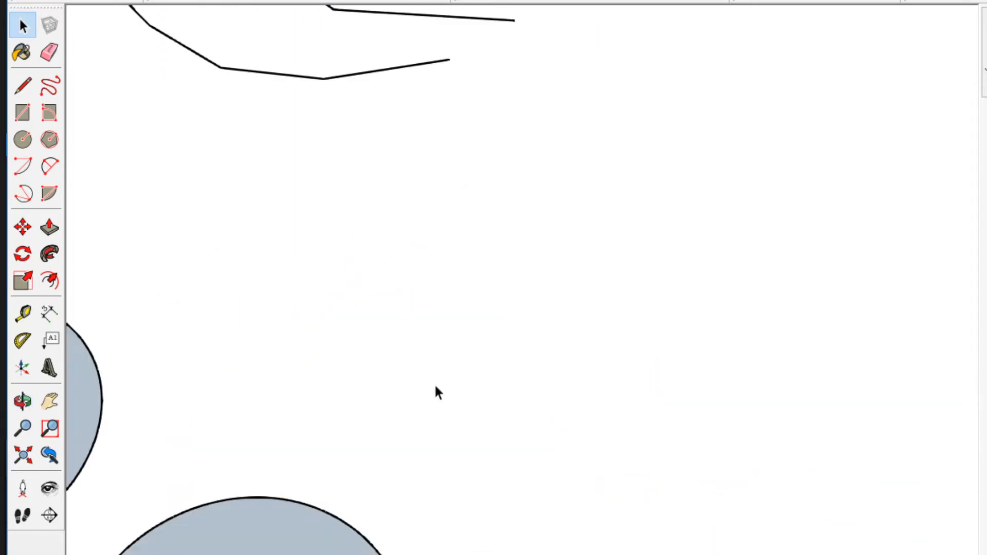
scroll(434, 501, "down", 6)
Orbit from the flat top view to an angled 3D view of all the drawn shapes.
middle_click_drag(434, 501, 787, 355)
scroll(499, 431, "up", 5)
scroll(499, 430, "down", 5)
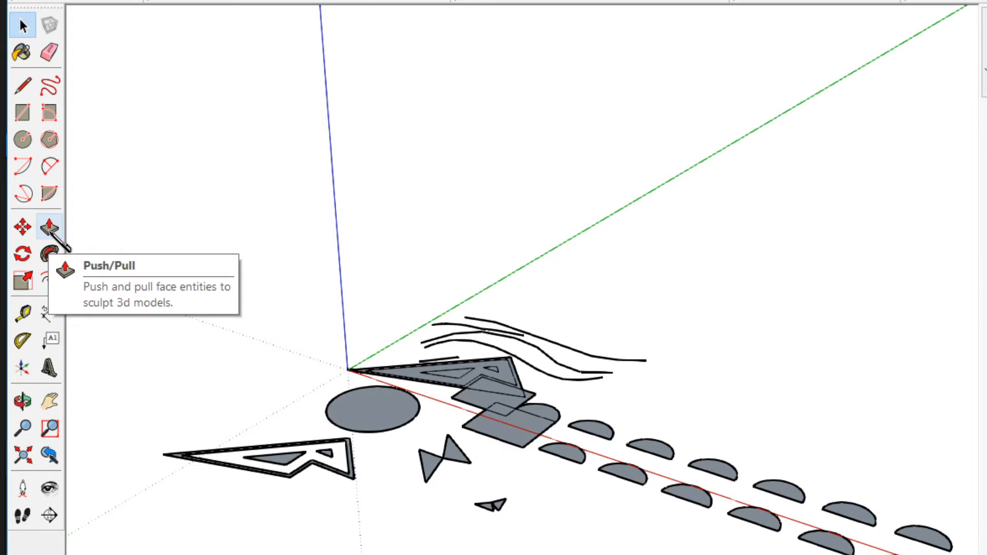
scroll(411, 324, "down", 2)
middle_click_drag(534, 347, 457, 264, "shift")
middle_click_drag(511, 301, 502, 549)
scroll(521, 395, "up", 3)
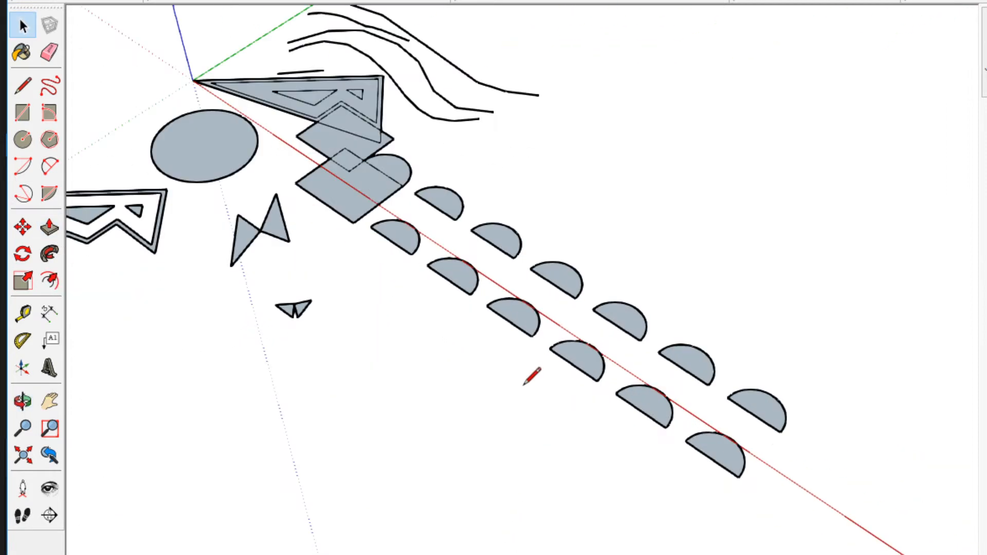
key("l")
key("a")
scroll(497, 395, "down", 1)
scroll(495, 341, "up", 1)
key("space")
scroll(496, 340, "down", 1)
middle_click_drag(495, 340, 517, 178)
scroll(509, 309, "up", 2)
scroll(498, 319, "down", 1)
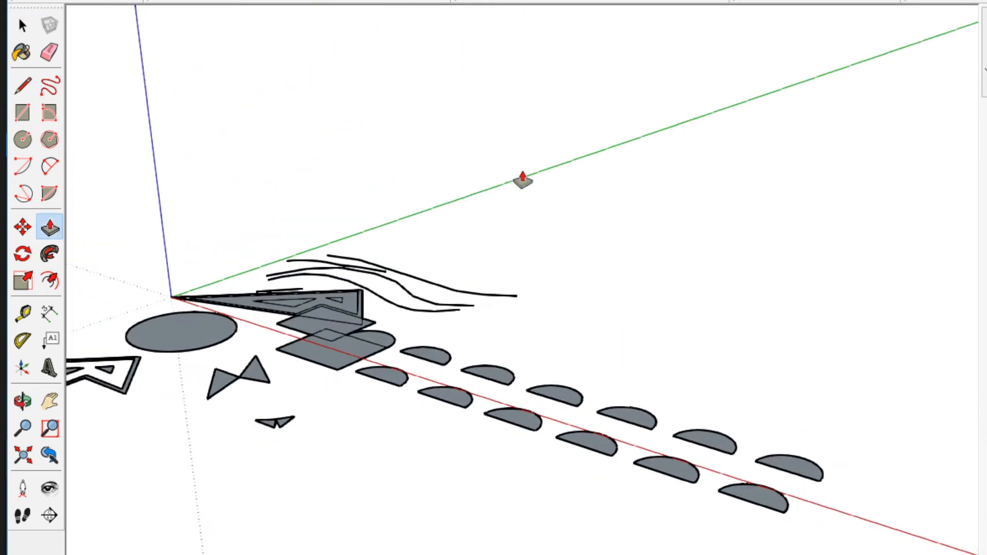
scroll(543, 370, "up", 4)
key("space")
scroll(543, 419, "down", 4)
middle_click_drag(528, 414, 672, 469)
key("p")
scroll(658, 416, "up", 2)
key("space")
scroll(663, 442, "down", 2)
scroll(454, 410, "up", 4)
scroll(748, 444, "down", 4)
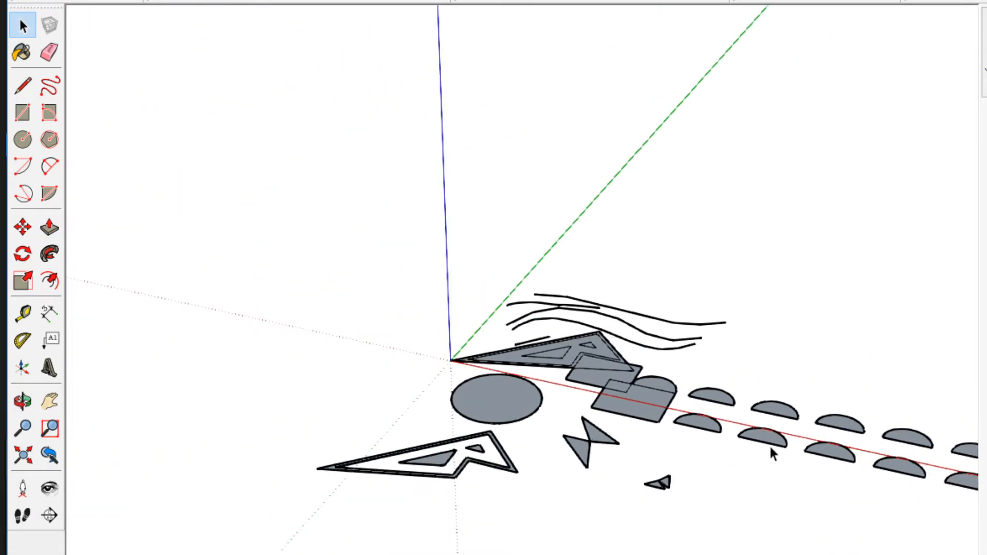
Push/Pull the first semicircle of the upper row upward into a solid.
middle_click_drag(724, 432, 410, 433, "shift")
scroll(412, 441, "up", 2)
scroll(563, 363, "up", 4)
key("p")
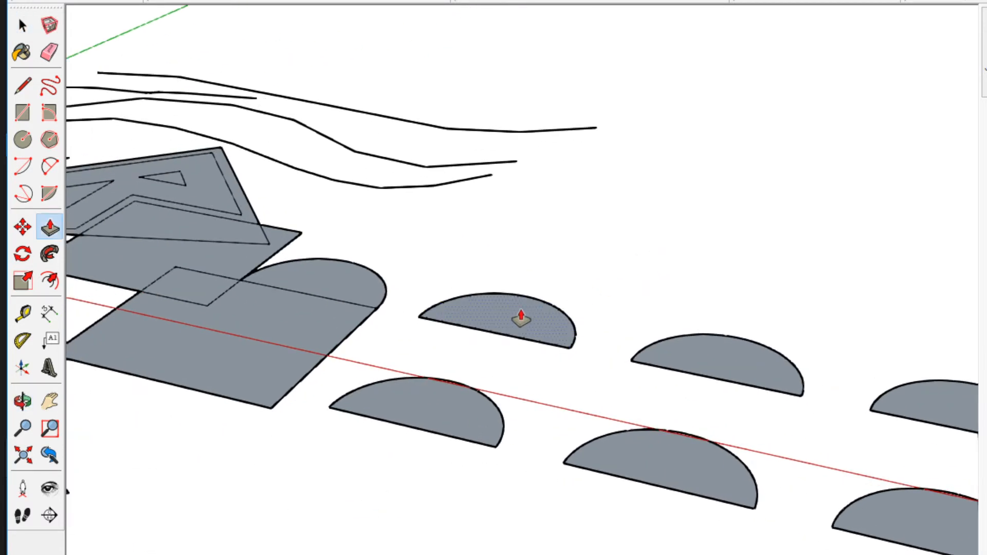
left_click(521, 318)
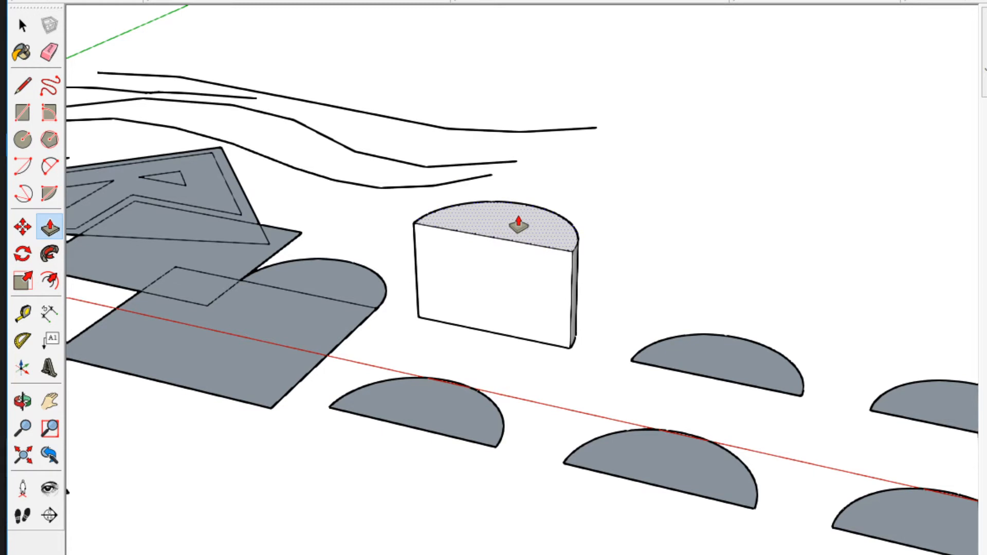
Push/Pull the second semicircle of the upper row to the same height as the first solid's top face.
scroll(404, 480, "down", 3)
scroll(628, 344, "up", 3)
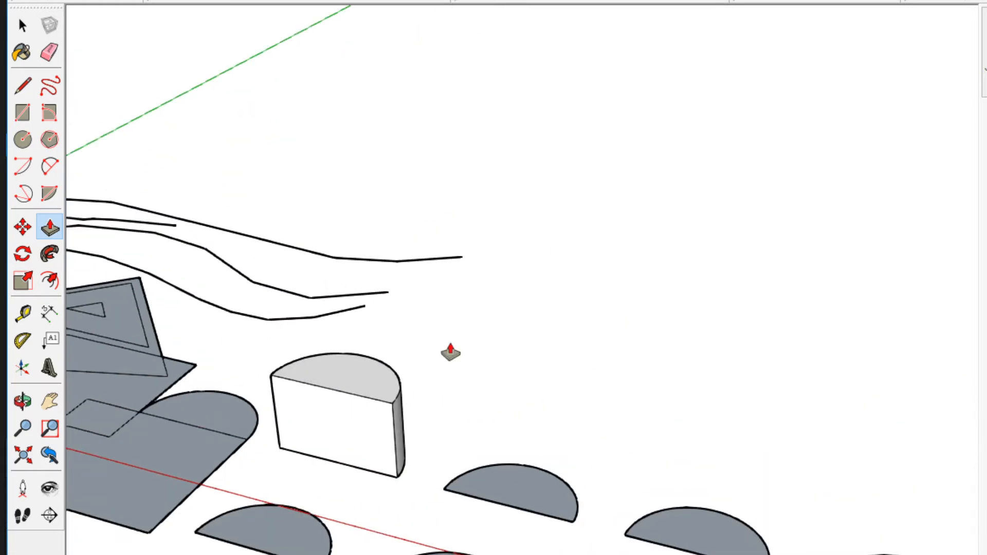
left_click(513, 498)
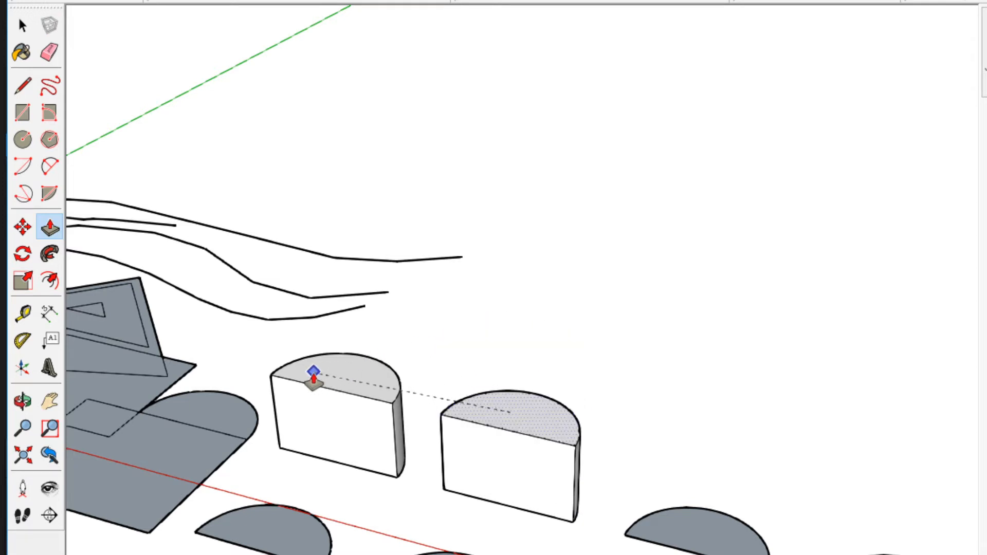
scroll(333, 375, "up", 1)
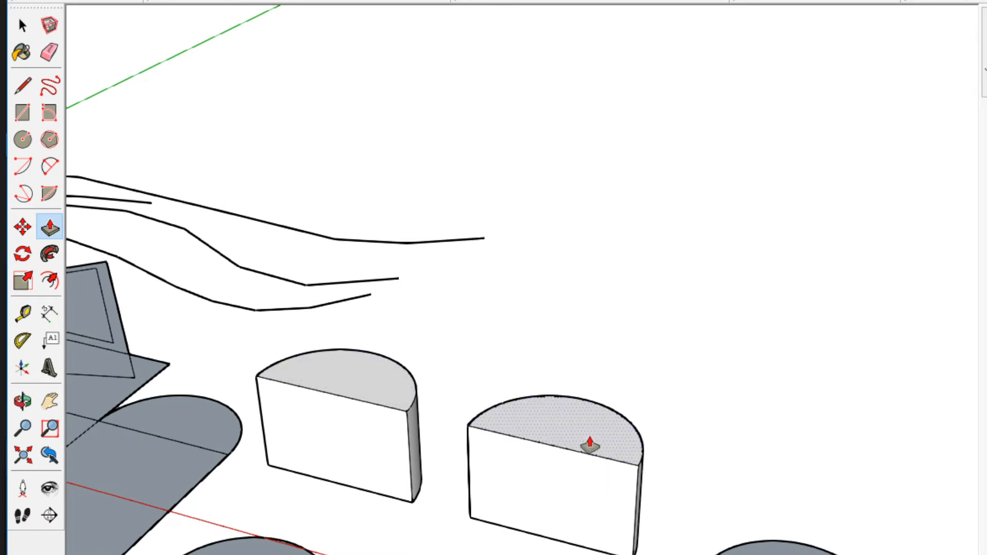
Repeat the same Push/Pull height on the remaining four semicircles of the upper row.
scroll(678, 467, "down", 2)
middle_click_drag(835, 430, 533, 353, "shift")
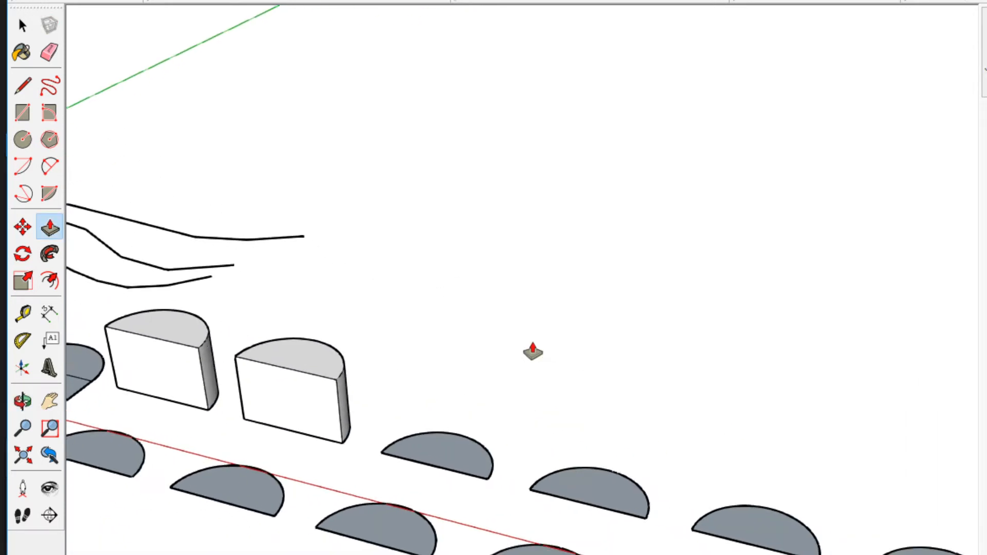
scroll(532, 352, "down", 1)
scroll(533, 353, "down", 1)
scroll(522, 363, "up", 1)
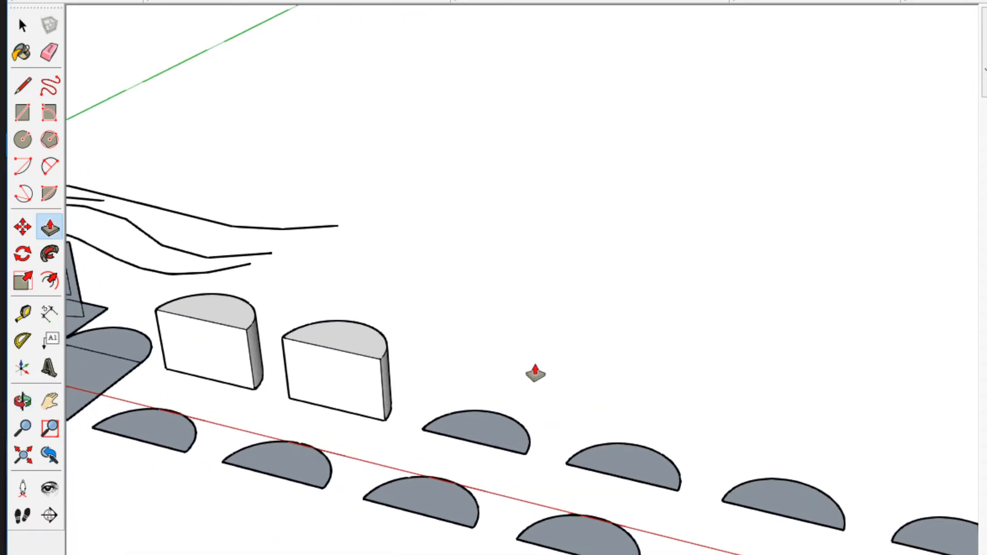
double_click(480, 436)
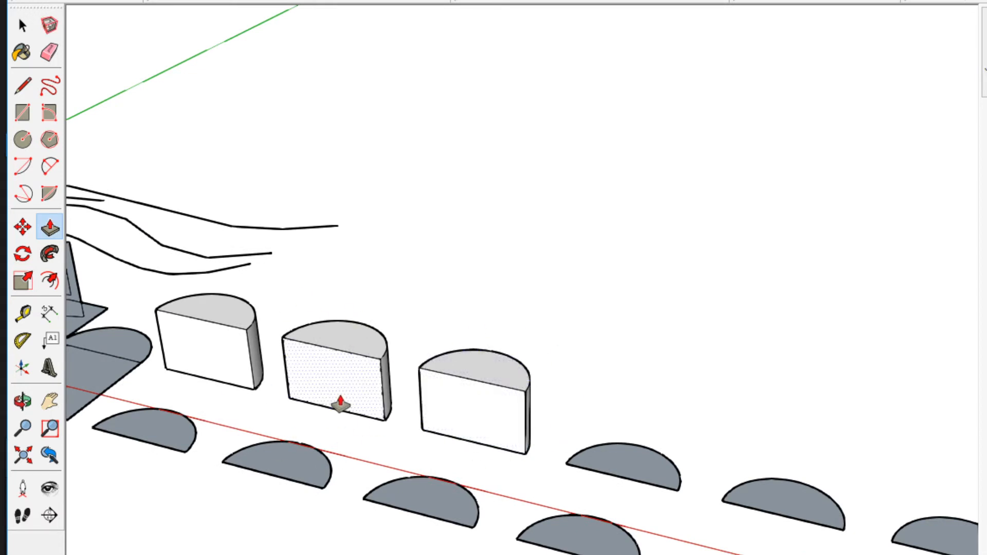
scroll(569, 397, "down", 2)
scroll(489, 430, "up", 2)
double_click(489, 432)
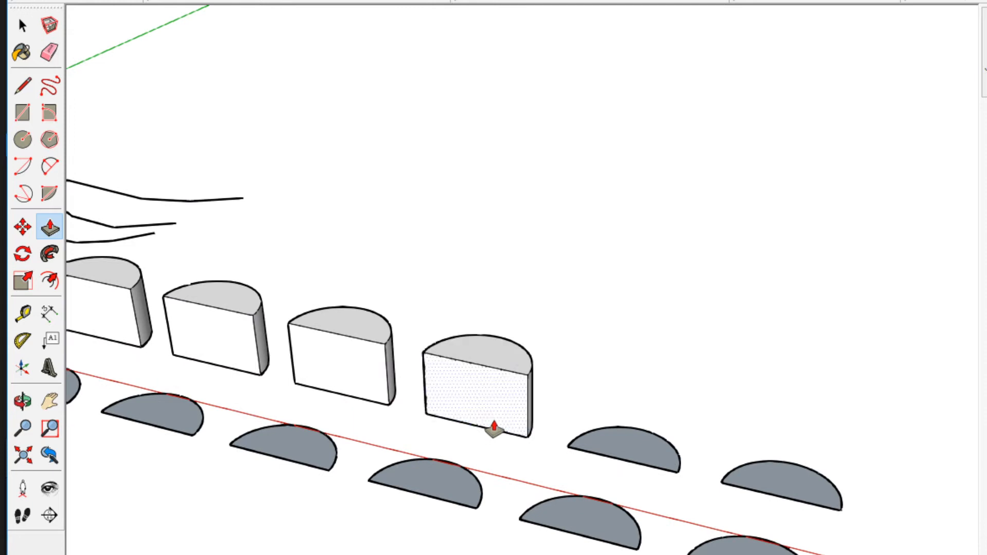
double_click(653, 453)
double_click(803, 473)
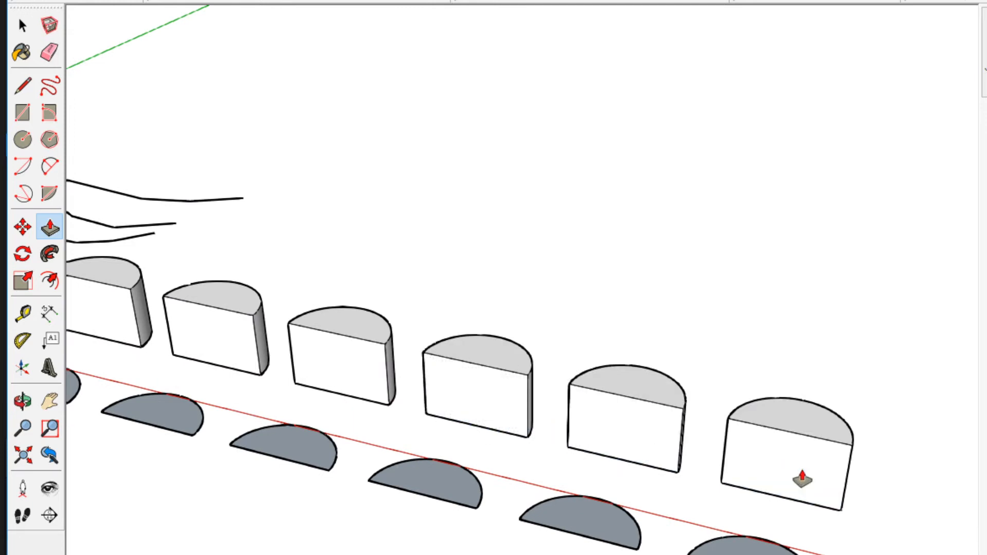
key("space")
scroll(798, 470, "down", 3)
scroll(332, 337, "up", 1)
middle_click_drag(337, 337, 272, 351)
left_click_drag(247, 309, 976, 513)
left_click(652, 336)
scroll(652, 336, "down", 2)
scroll(460, 431, "up", 2)
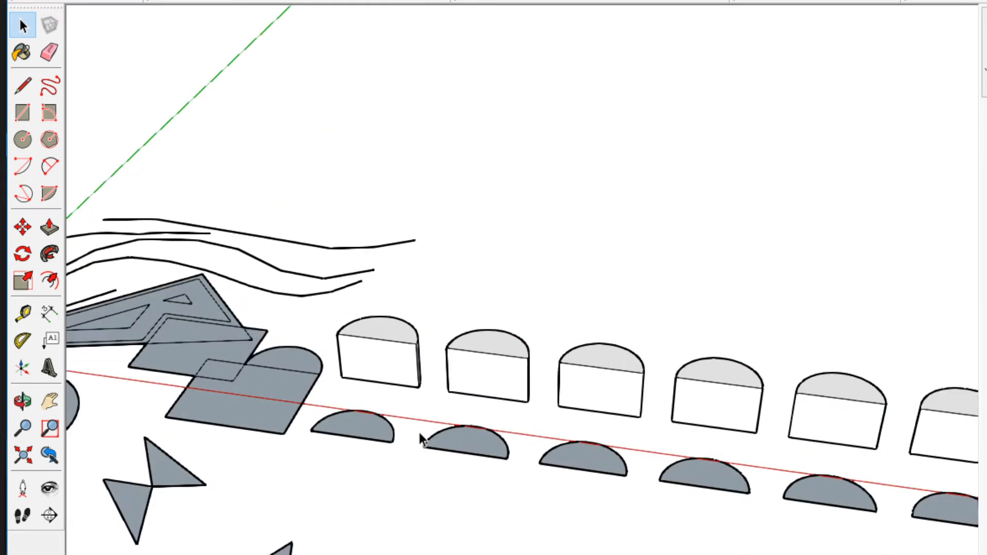
Offset the whole outline of the first solid's top face slightly inward.
scroll(272, 435, "down", 2)
scroll(449, 448, "up", 4)
scroll(408, 358, "down", 2)
mouse_move(408, 358)
middle_mouse_down("shift")
mouse_move(449, 344)
mouse_move(425, 356)
middle_mouse_up("shift")
scroll(425, 357, "up", 4)
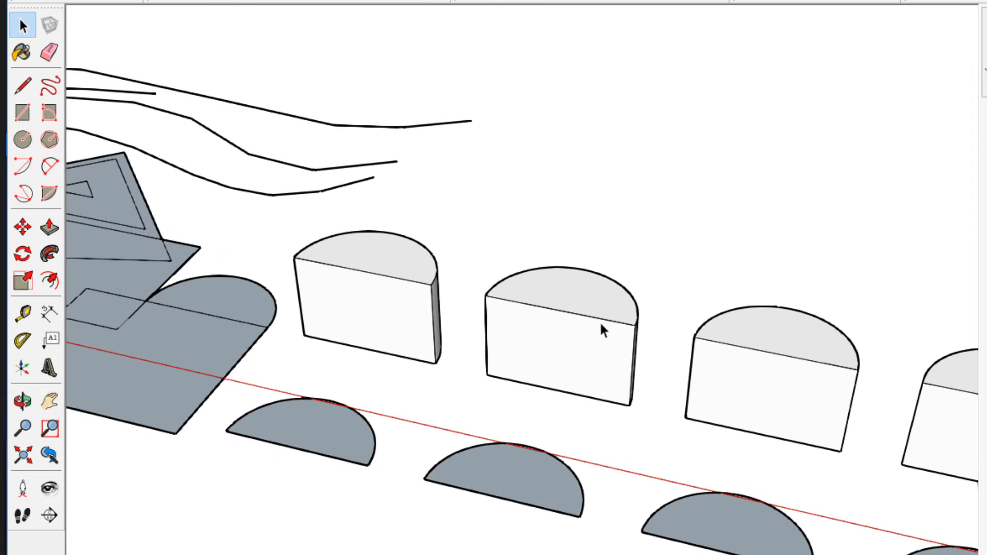
scroll(426, 335, "down", 2)
middle_click_drag(426, 334, 476, 337, "shift")
scroll(366, 347, "up", 2)
scroll(498, 259, "up", 4)
key("f")
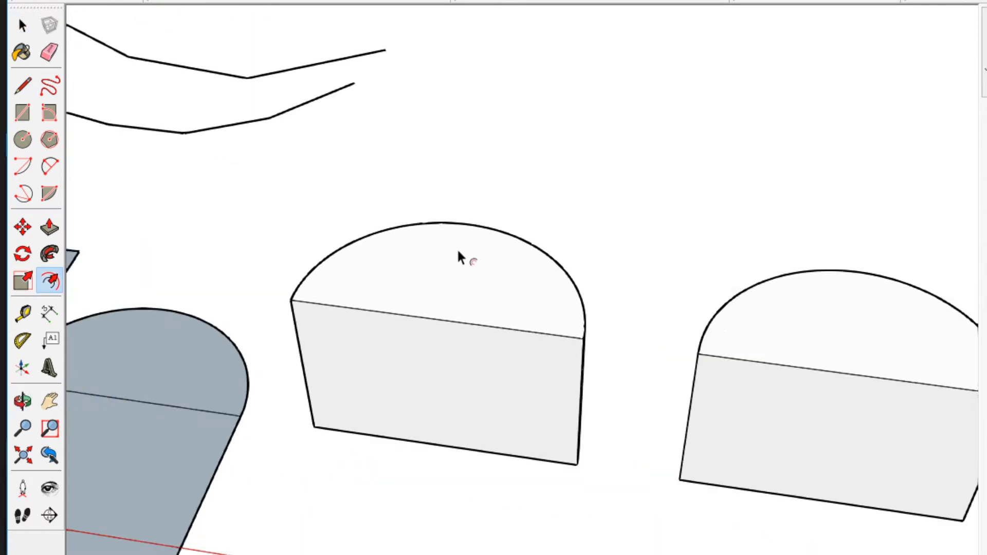
left_click(508, 260)
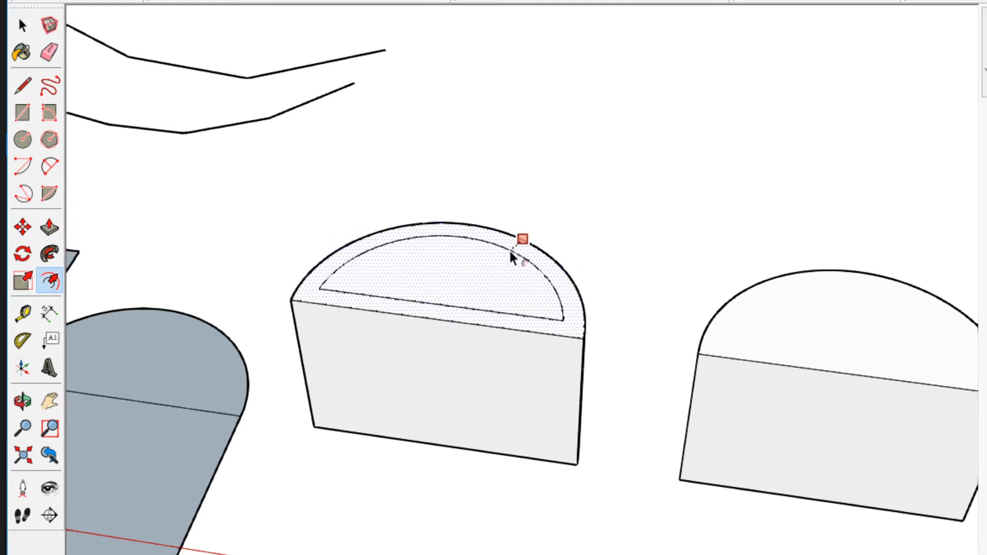
left_click(510, 251)
key("space")
Offset only the curved edge of the second solid's top face inward, leaving the straight edge out of the selection.
scroll(441, 350, "down", 2)
middle_click_drag(441, 351, 575, 437)
scroll(504, 319, "up", 3)
scroll(503, 316, "up", 1)
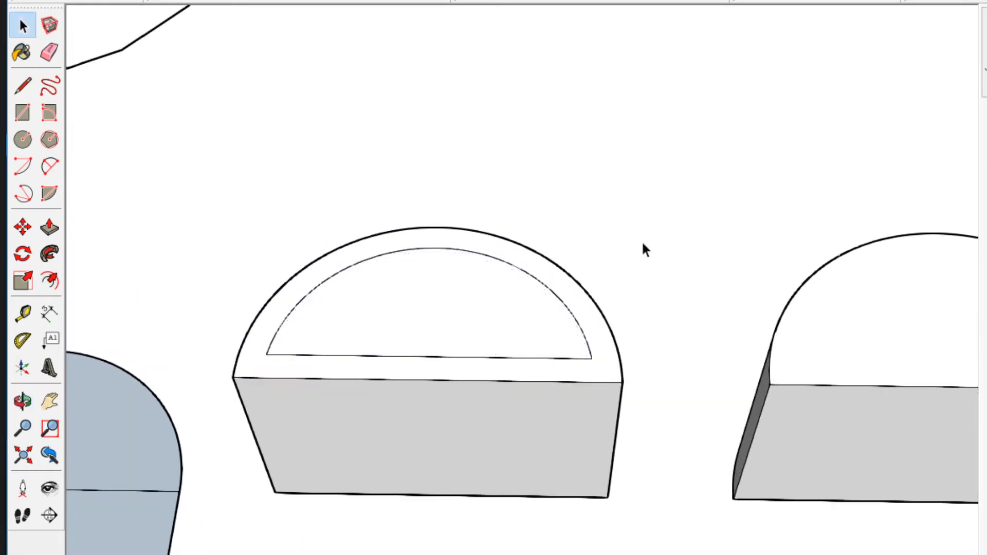
left_click(642, 240)
scroll(671, 309, "down", 2)
middle_click_drag(691, 327, 544, 337, "shift")
scroll(616, 329, "down", 1)
middle_click_drag(668, 329, 551, 351, "shift")
double_click(641, 336)
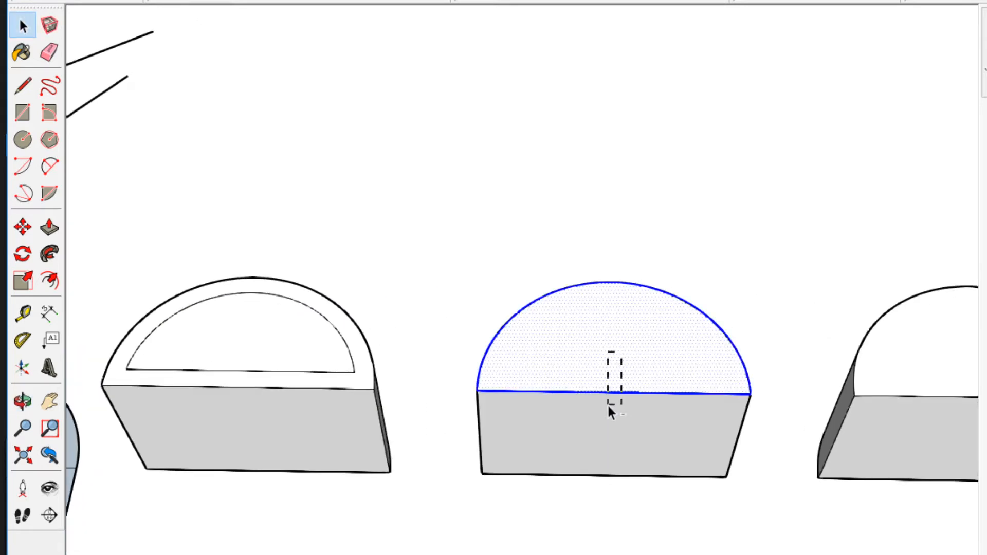
left_click_drag(561, 487, 561, 487, "ctrl+shift")
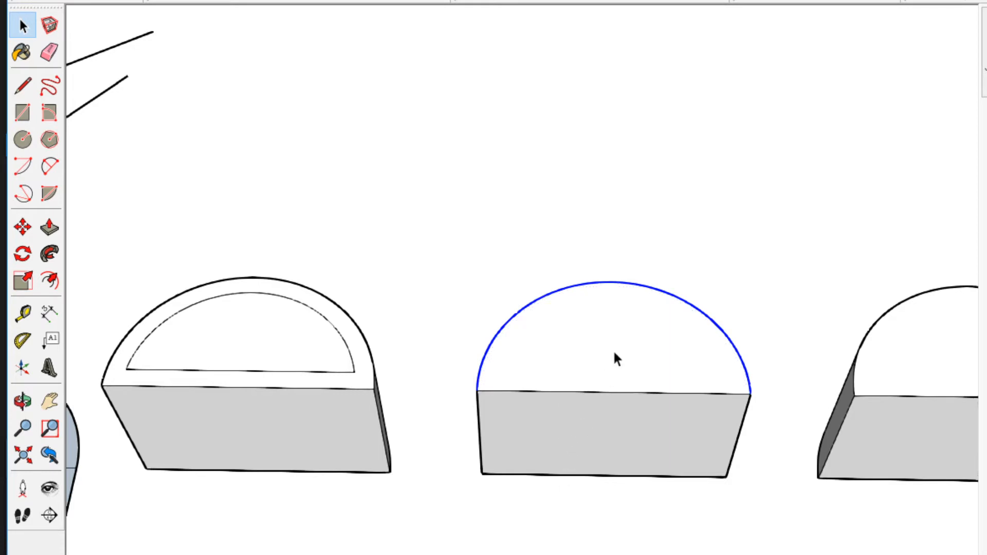
left_click(619, 303)
left_click(621, 297)
key("space")
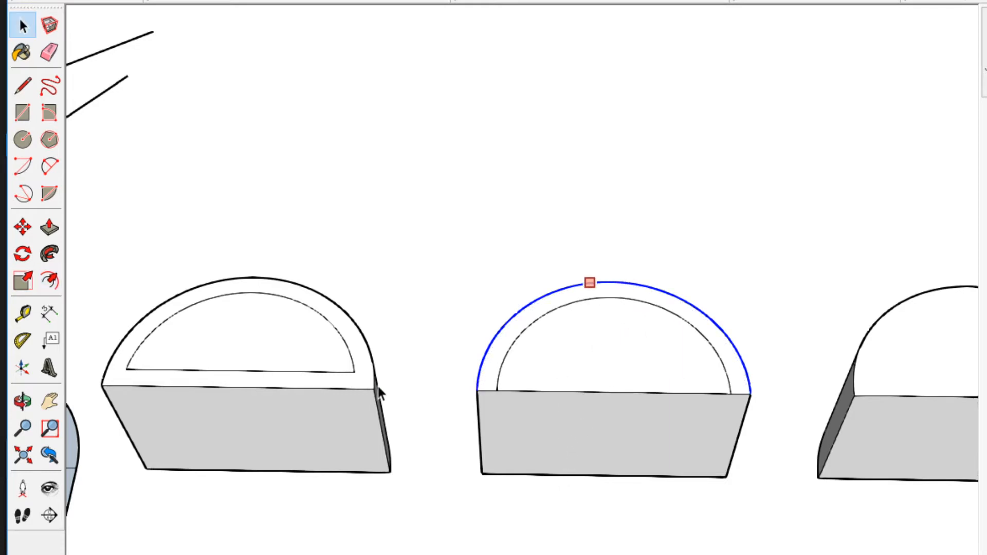
scroll(375, 379, "up", 1)
left_click(418, 347)
key("e")
scroll(353, 363, "up", 2)
scroll(349, 361, "down", 1)
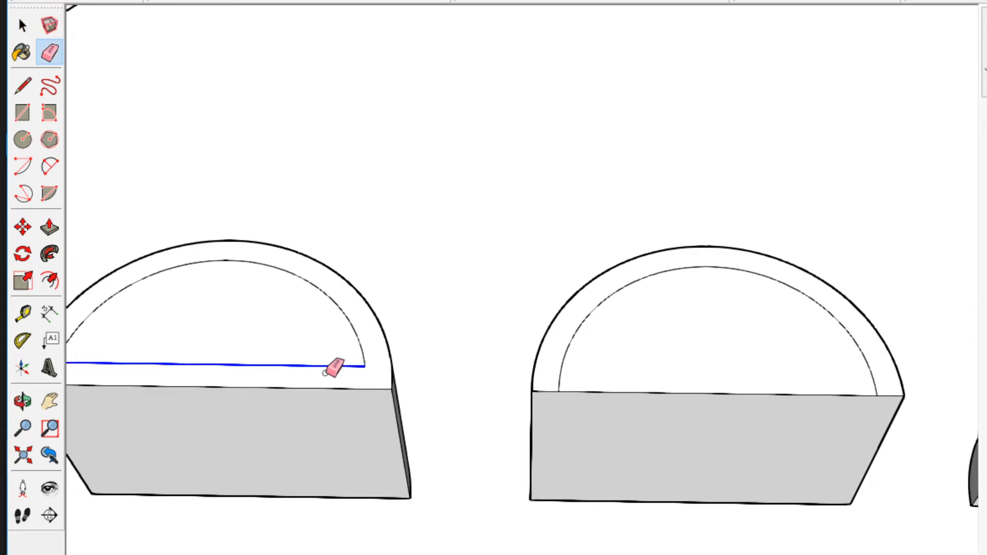
scroll(84, 371, "down", 2)
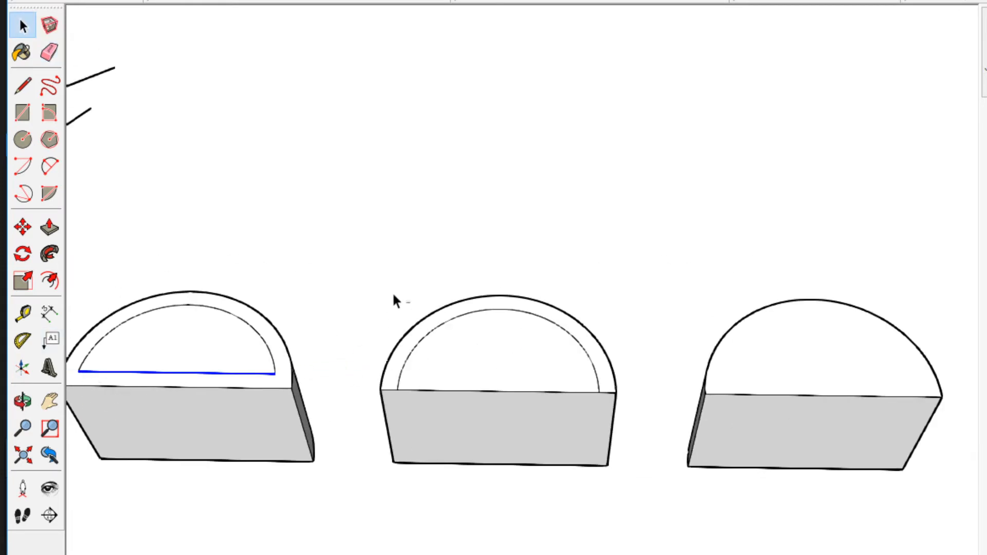
Push/Pull the second solid's inner top face down to its base, cutting through to leave only a curved wall.
middle_click_drag(586, 401, 655, 270)
key("p")
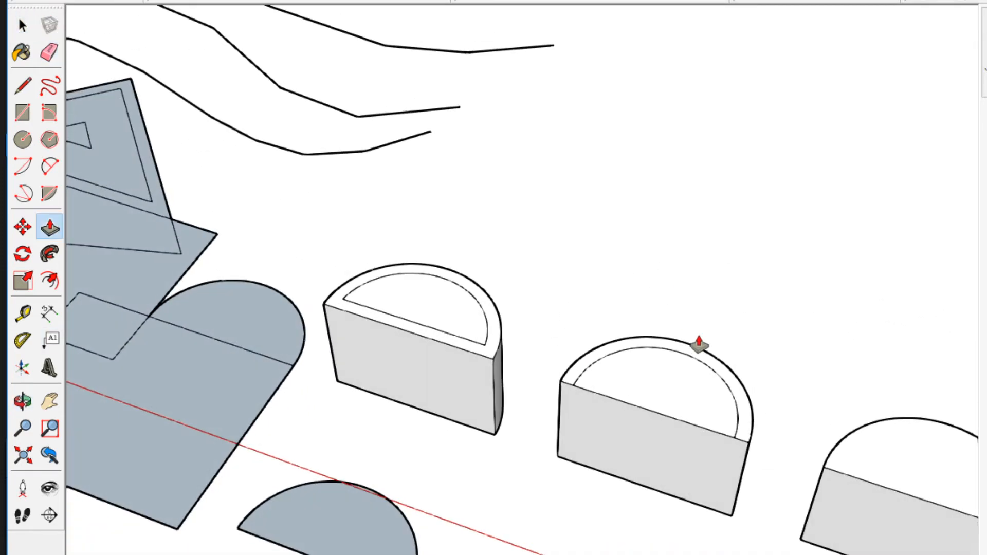
mouse_move(644, 395)
left_mouse_down()
mouse_move(639, 456)
mouse_move(645, 403)
mouse_move(605, 549)
left_mouse_up()
scroll(645, 403, "up", 2)
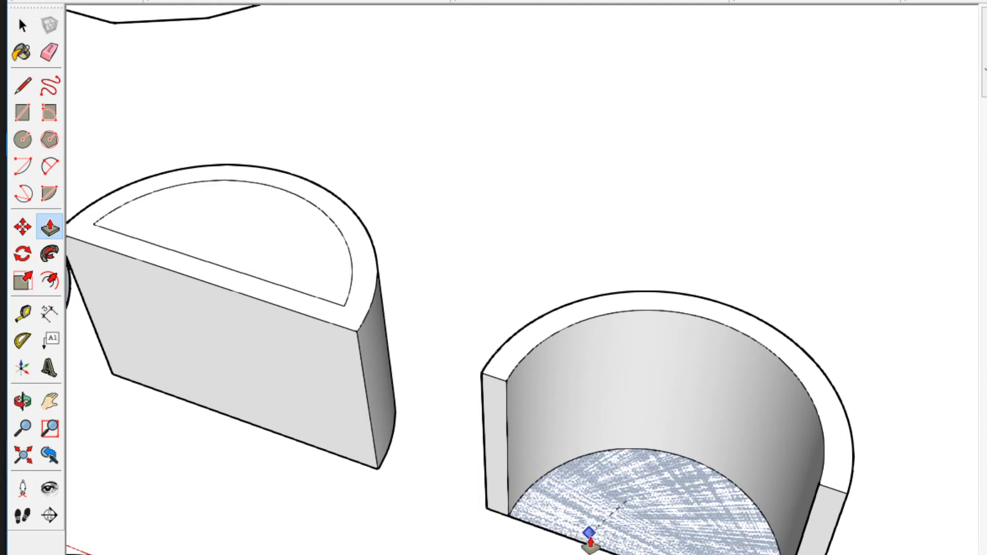
mouse_move(623, 499)
left_mouse_down()
mouse_move(633, 500)
mouse_move(634, 473)
mouse_move(612, 507)
mouse_move(617, 539)
mouse_move(637, 381)
mouse_move(632, 428)
left_mouse_up()
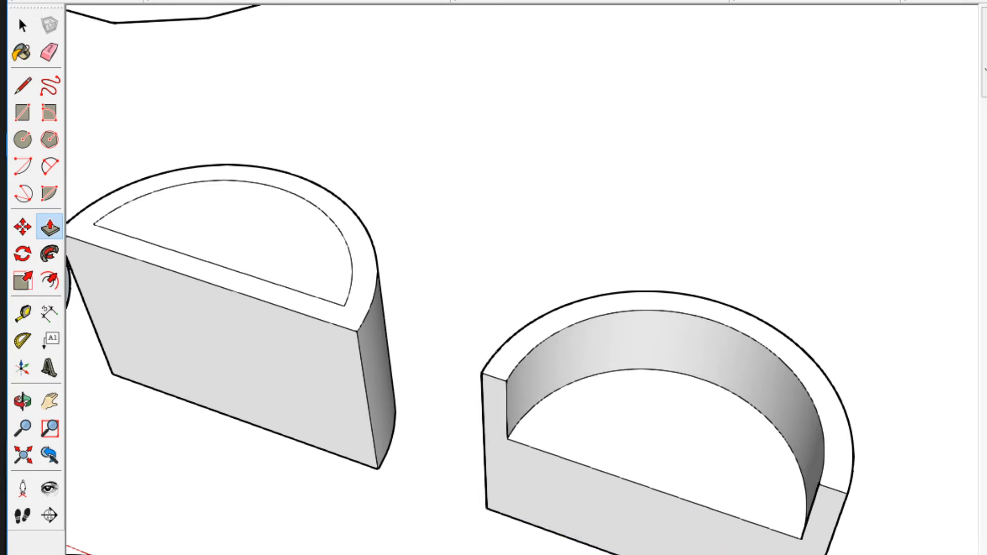
left_click_drag(661, 460, 612, 554)
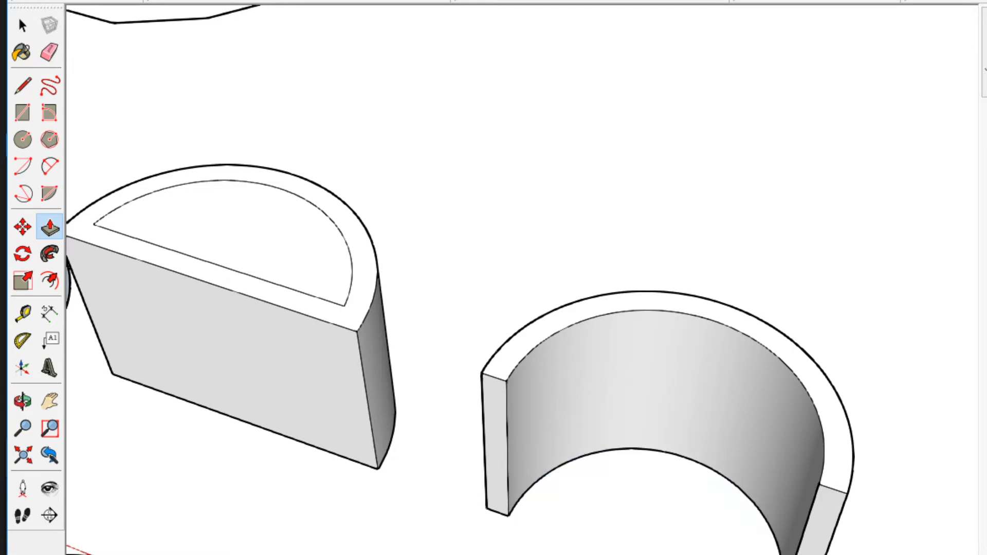
scroll(552, 554, "down", 2)
Push/Pull the first solid's inner top face down to its base to hollow it into a closed semicircular ring.
scroll(346, 434, "up", 6)
left_click_drag(550, 385, 549, 403)
middle_click_drag(548, 405, 451, 315)
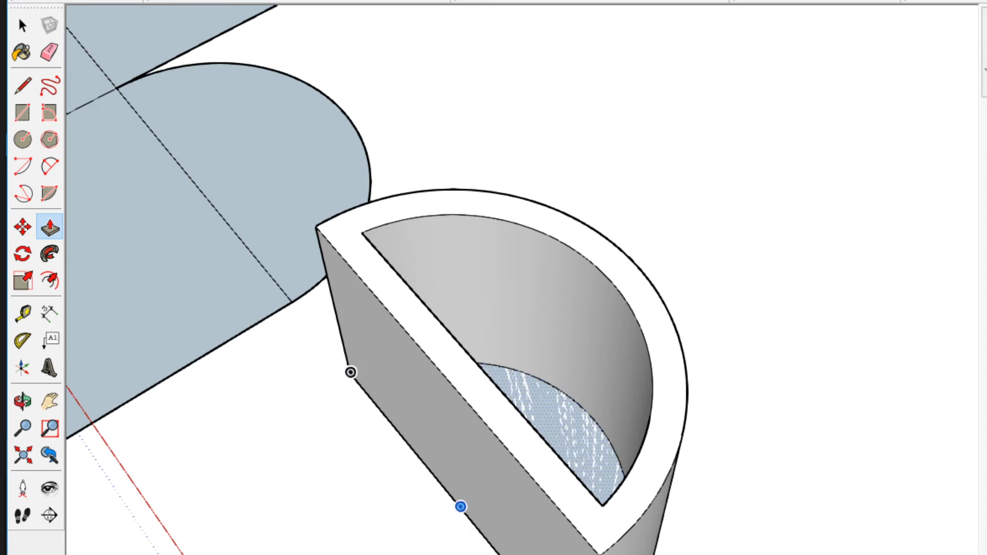
scroll(522, 279, "down", 4)
middle_click_drag(521, 462, 238, 39)
middle_click_drag(462, 411, 364, 445)
scroll(346, 427, "up", 3)
left_click(335, 410)
middle_click_drag(335, 409, 519, 360)
key("space")
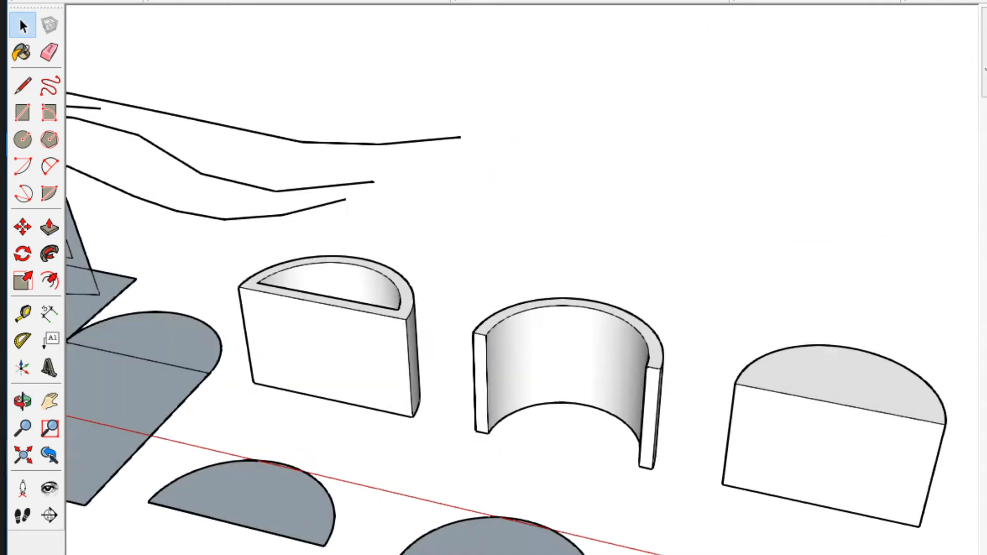
Try raising the third solid's top face with Push/Pull, both with and without creating a new stacked section.
scroll(508, 554, "down", 5)
scroll(619, 548, "up", 3)
middle_click_drag(618, 548, 707, 435, "shift")
scroll(548, 325, "up", 3)
key("p")
scroll(518, 427, "up", 3)
scroll(518, 426, "down", 2)
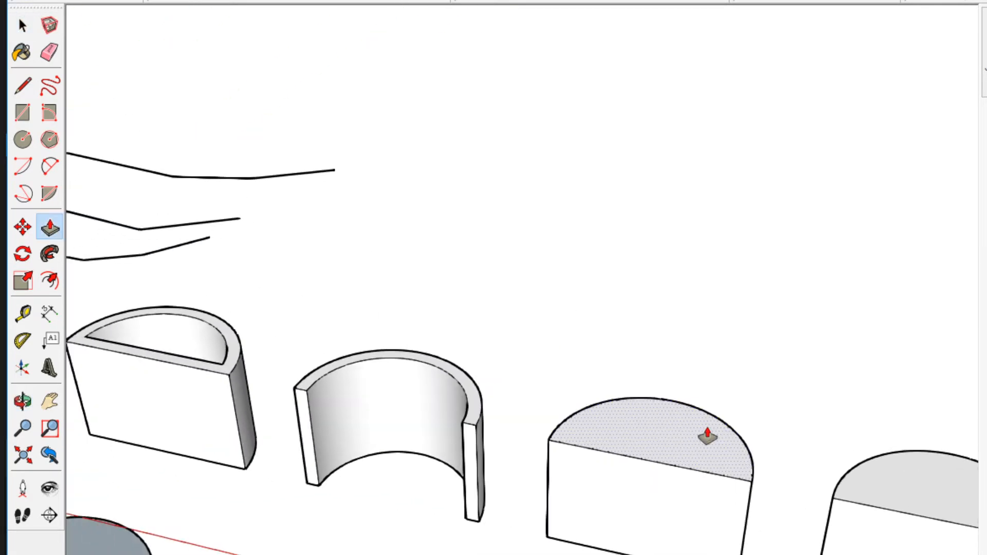
scroll(651, 448, "up", 2)
scroll(659, 445, "down", 2)
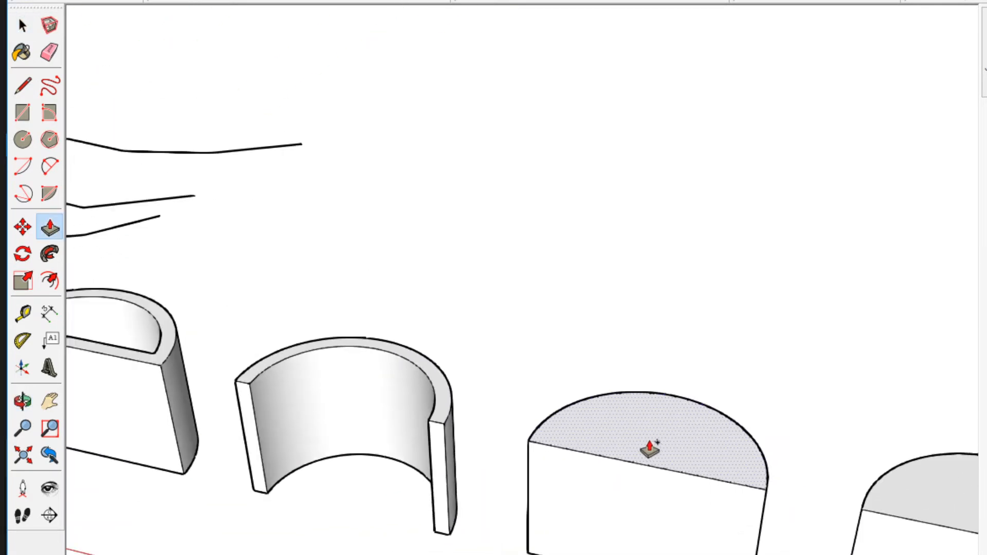
left_click(654, 447)
middle_click_drag(650, 289, 621, 431)
scroll(621, 426, "up", 2)
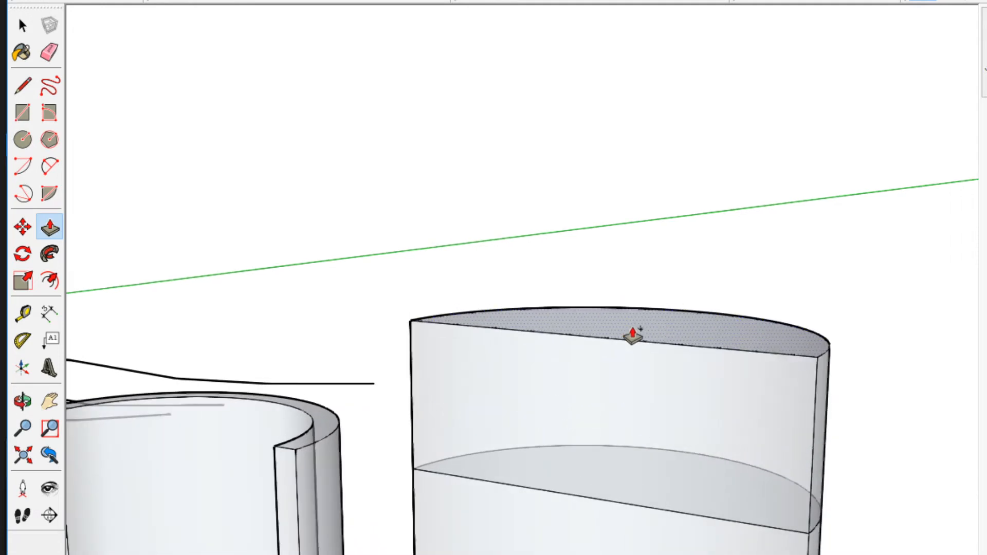
left_click(636, 305)
key("ctrl")
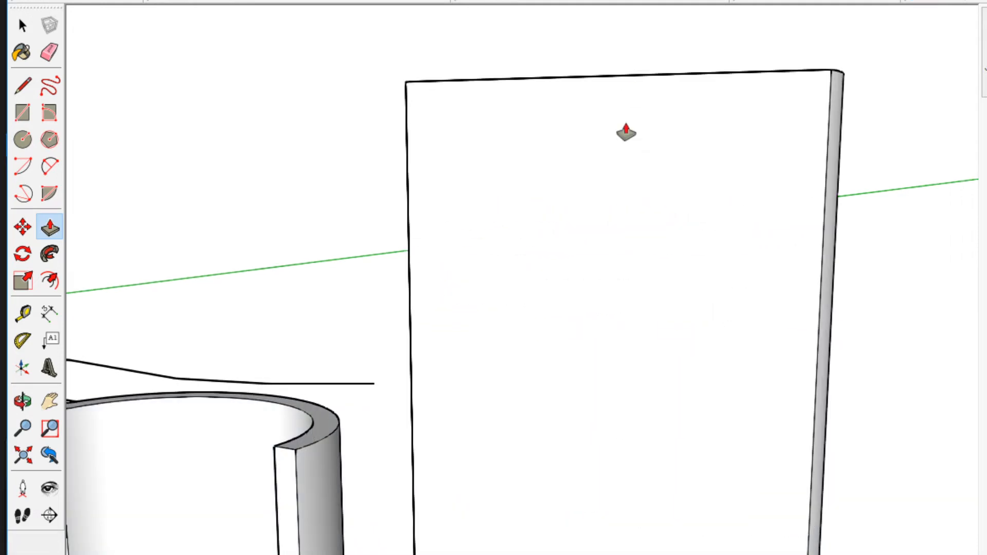
scroll(581, 375, "down", 3)
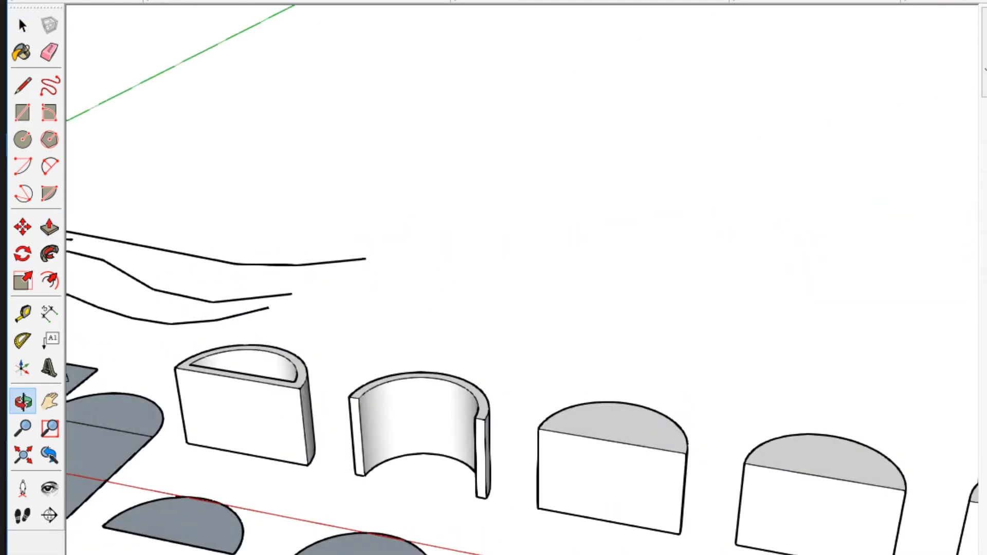
Stack new sections on the third solid's top face using Push/Pull in create-new mode, keeping the dividing edges.
scroll(739, 331, "up", 2)
middle_click_drag(738, 335, 467, 414)
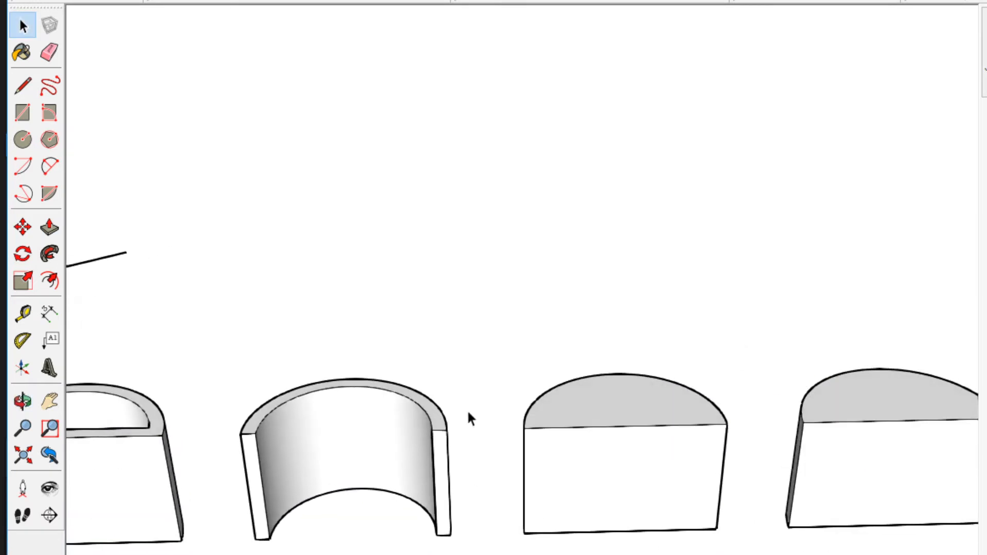
key("p")
scroll(565, 411, "up", 4)
scroll(586, 319, "down", 3)
middle_click_drag(586, 319, 582, 440, "shift")
left_click(577, 345)
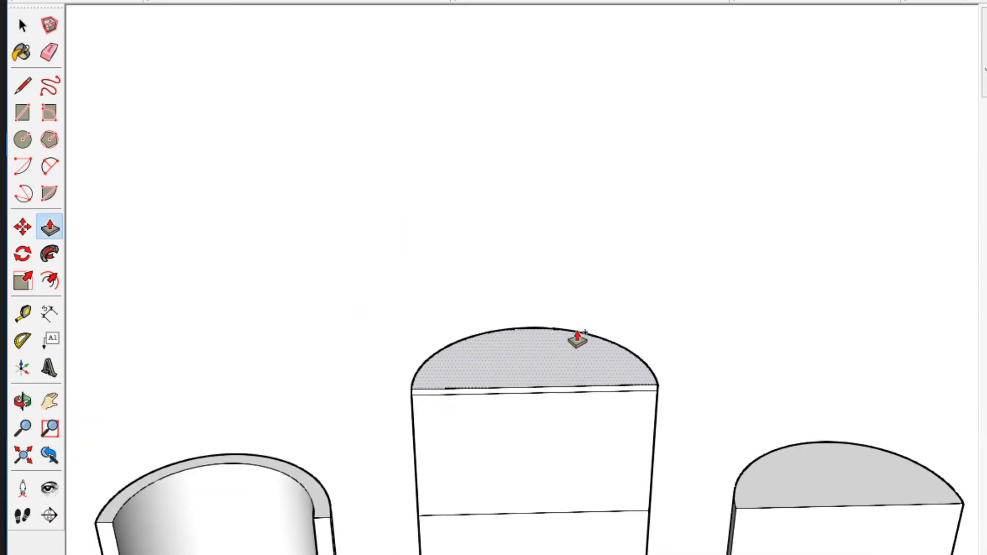
left_click(577, 204)
key("space")
scroll(606, 344, "down", 2)
key("p")
left_click(574, 223)
left_click(575, 94)
key("space")
Extend the third solid's stack upward with further Push/Pull sections above the existing top face.
scroll(562, 312, "down", 2)
middle_click_drag(622, 262, 621, 294)
scroll(555, 239, "up", 3)
key("p")
left_click(538, 222)
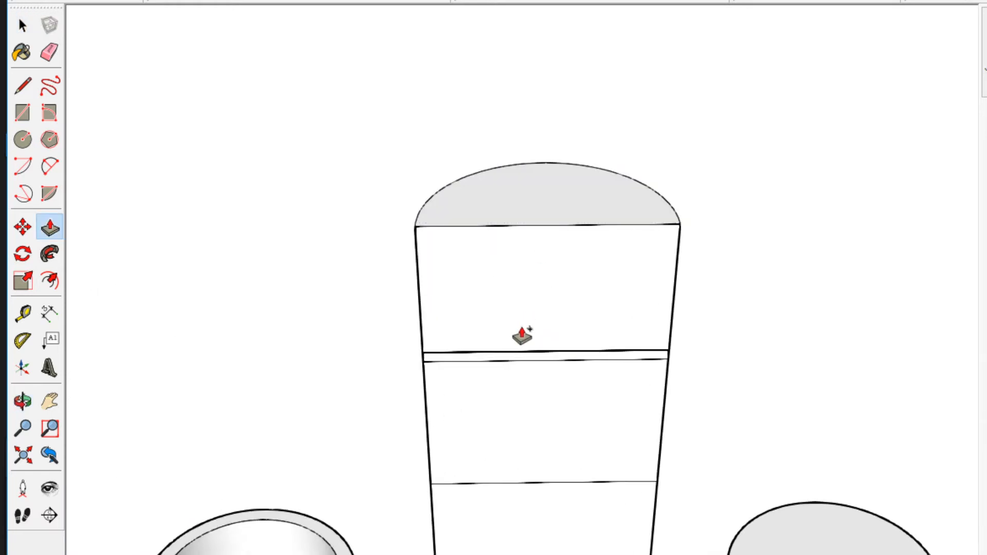
key("space")
scroll(521, 335, "down", 1)
middle_click_drag(521, 336, 494, 266)
key("p")
scroll(488, 239, "up", 1)
left_click(555, 201)
key("space")
scroll(517, 462, "down", 2)
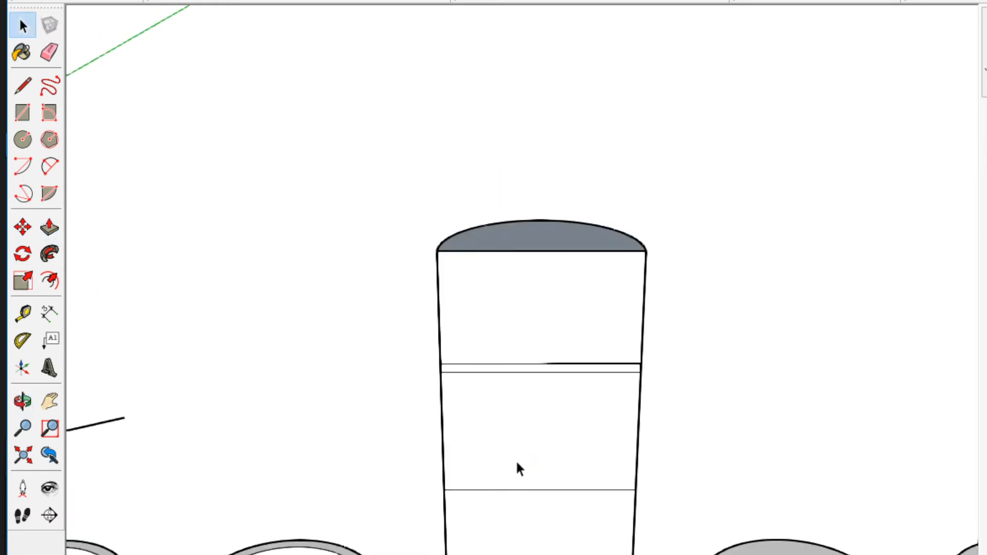
middle_click_drag(517, 462, 514, 421)
left_click_drag(333, 267, 825, 401)
middle_click_drag(580, 388, 640, 337, "shift")
key("m")
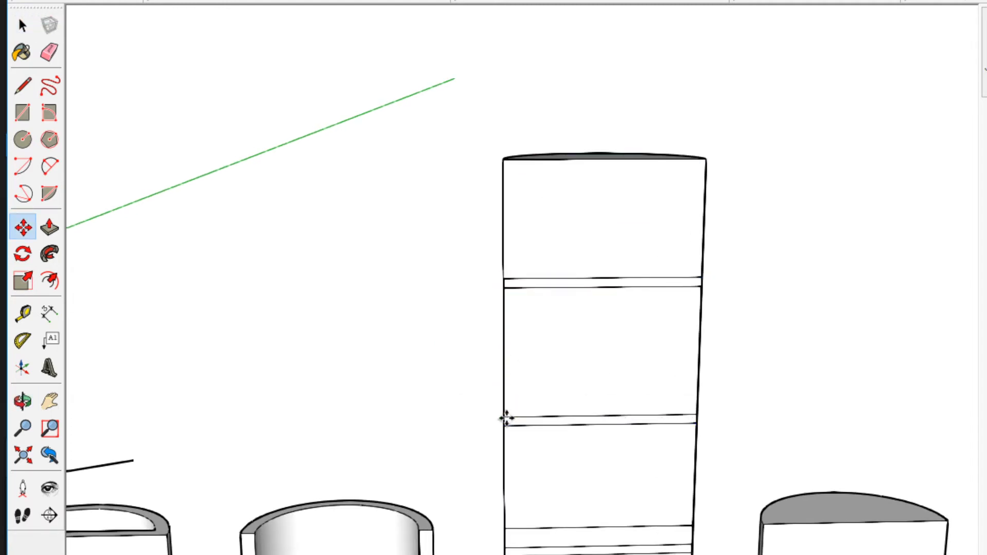
key("space")
Show the model in X-ray and erase the extra dividing edge low on the third solid's stack.
scroll(554, 554, "up", 2)
middle_click_drag(554, 554, 709, 514)
mouse_move(682, 395)
middle_mouse_down()
mouse_move(521, 434)
mouse_move(518, 411)
middle_mouse_up()
scroll(619, 469, "up", 2)
key("e")
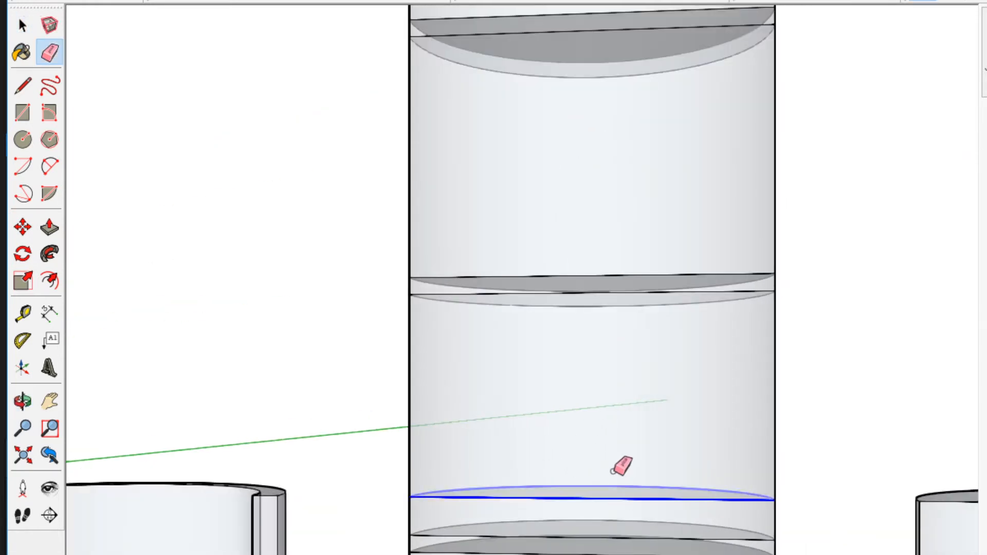
left_click_drag(608, 478, 625, 479)
key("space")
Turn off the X-ray display and return to an angled view of the row of solids.
scroll(674, 488, "down", 2)
mouse_move(676, 489)
middle_mouse_down()
mouse_move(407, 442)
mouse_move(562, 493)
middle_mouse_up()
scroll(562, 494, "down", 2)
key("x")
middle_click_drag(735, 468, 717, 345)
scroll(724, 554, "down", 2)
scroll(717, 344, "up", 3)
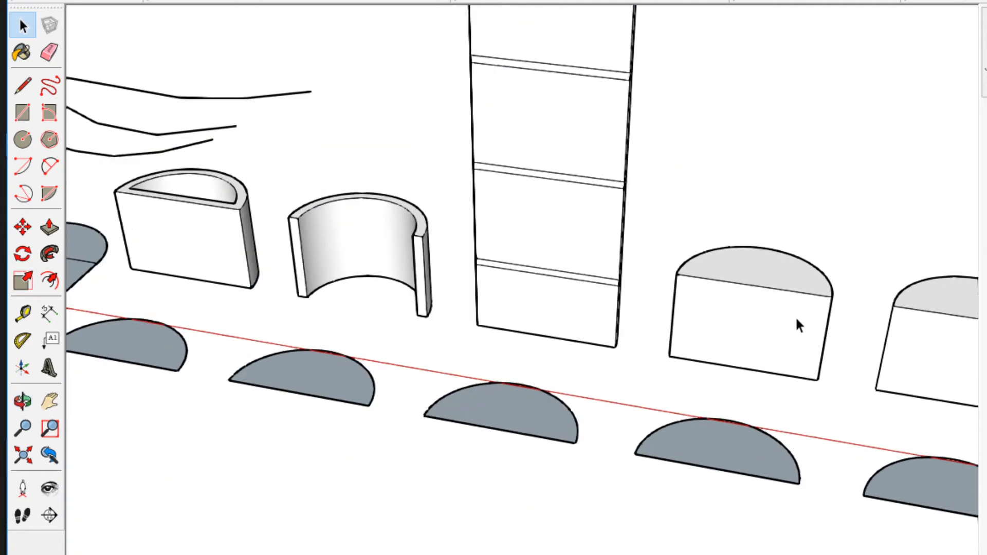
scroll(796, 319, "up", 2)
key("p")
scroll(837, 346, "up", 4)
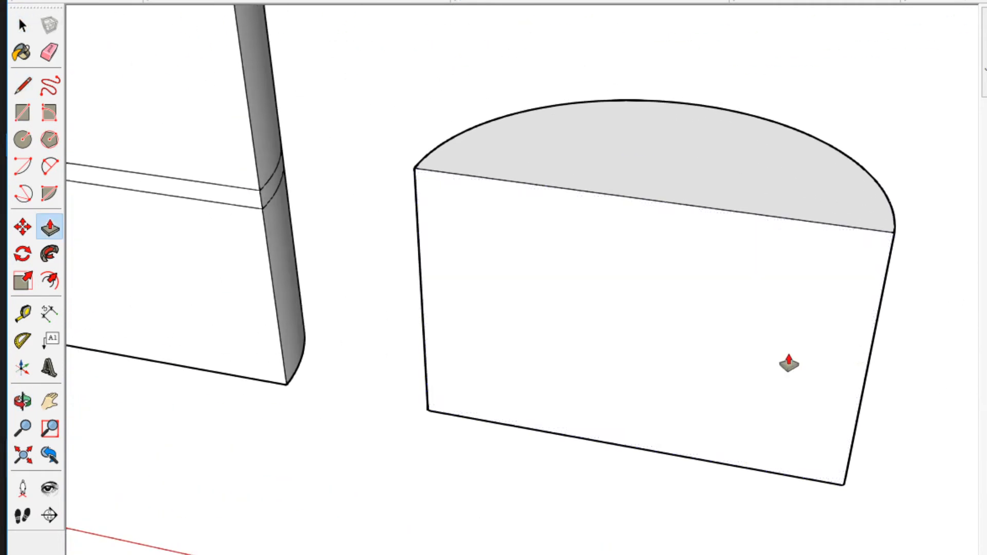
scroll(550, 396, "down", 7)
key("space")
scroll(315, 374, "up", 2)
scroll(248, 335, "up", 3)
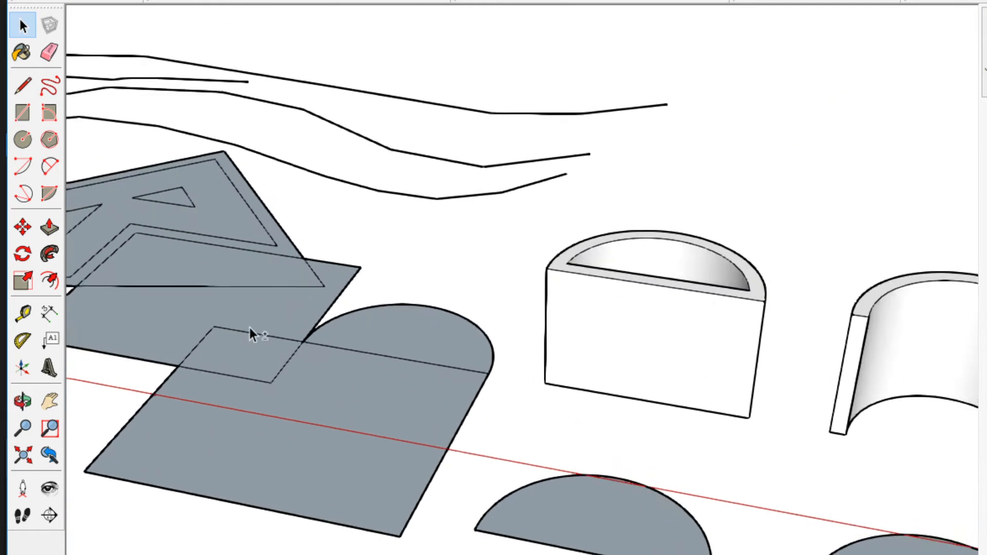
Draw a thin rectangular strip along the side edge of the large rectangle with the arched end, starting where the neighbouring rectangle crosses it.
scroll(548, 440, "up", 2)
middle_click_drag(747, 431, 751, 449)
scroll(427, 398, "up", 3)
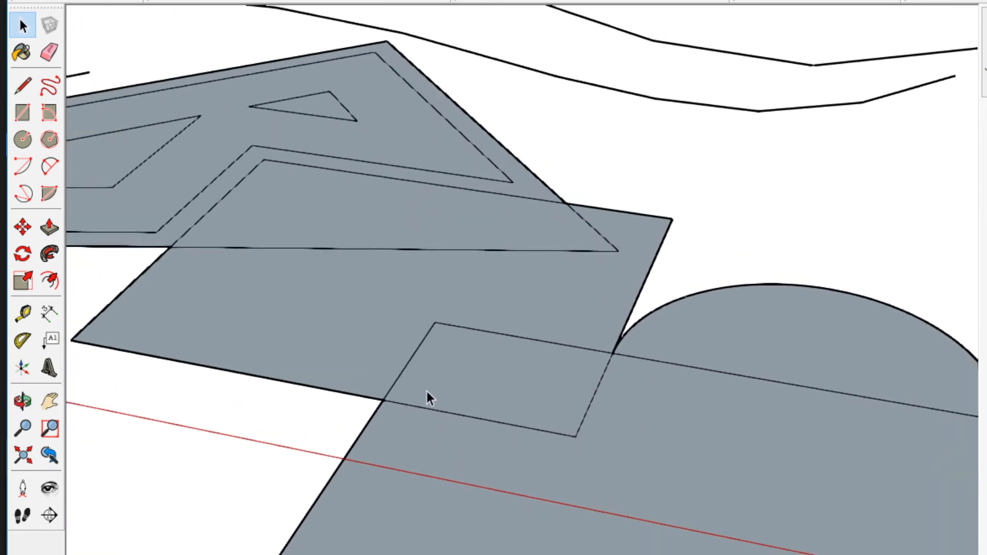
scroll(378, 400, "up", 1)
key("r")
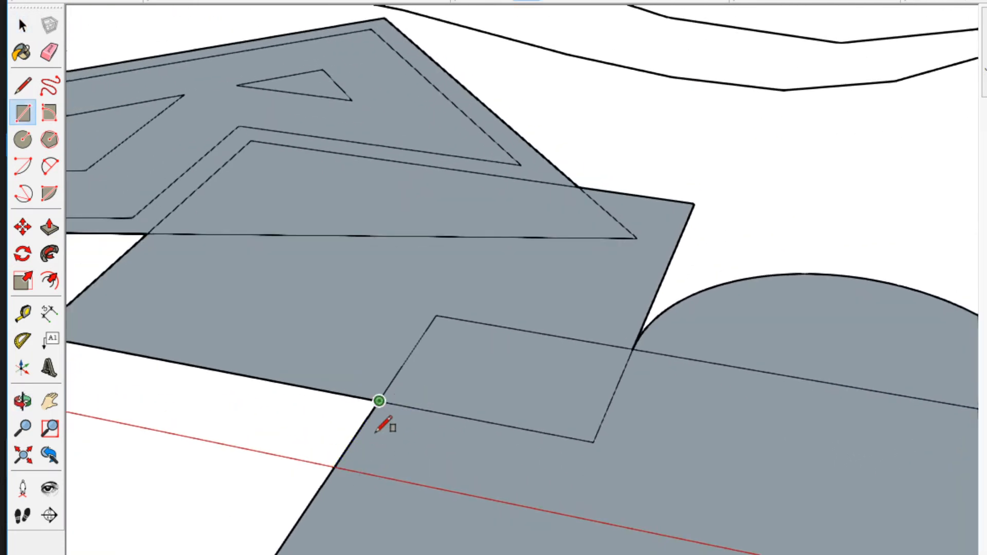
scroll(379, 400, "up", 2)
scroll(379, 384, "down", 2)
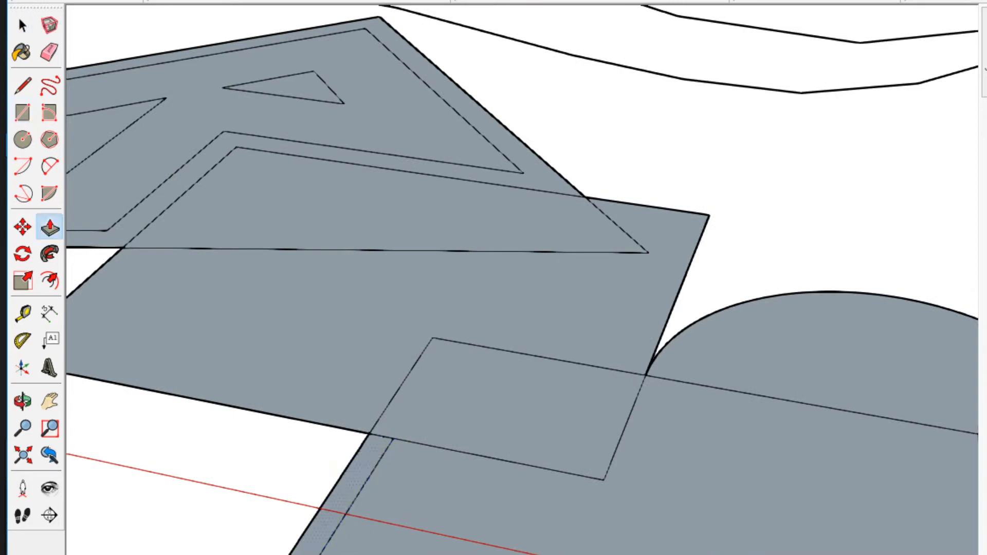
Raise the thin strip into an upright wall with Push/Pull and check its underside from below.
scroll(349, 488, "down", 2)
left_click(328, 519)
middle_click_drag(334, 506, 411, 457, "shift")
scroll(341, 418, "down", 3)
middle_click_drag(341, 418, 591, 392)
middle_click_drag(647, 213, 561, 267)
middle_click_drag(660, 267, 575, 14)
middle_click_drag(568, 154, 502, 168)
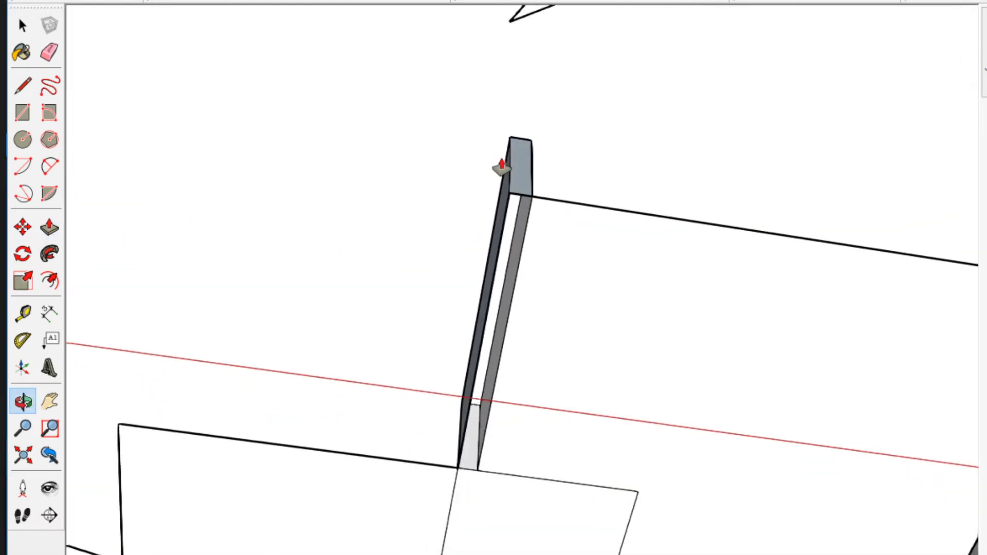
middle_click_drag(507, 97, 415, 64)
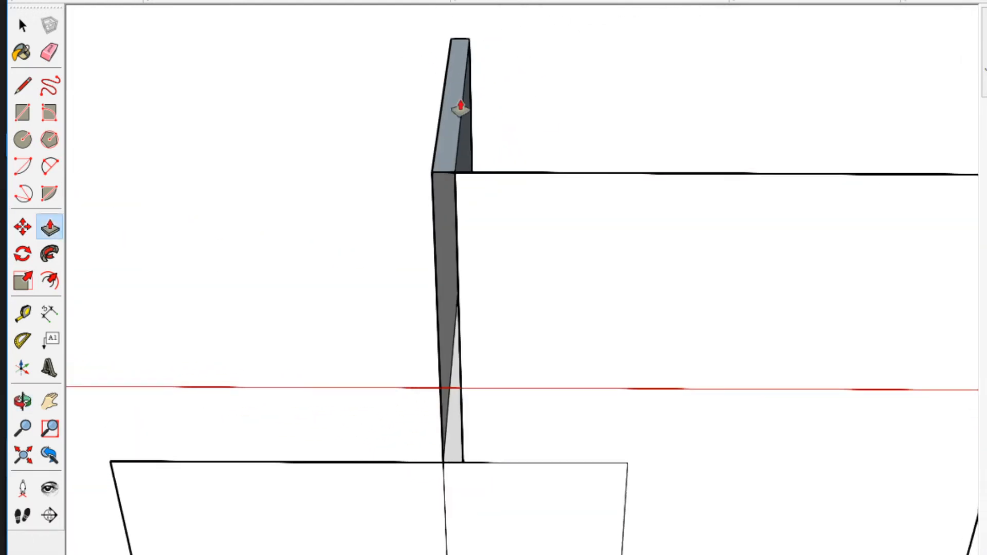
middle_click_drag(445, 106, 525, 92)
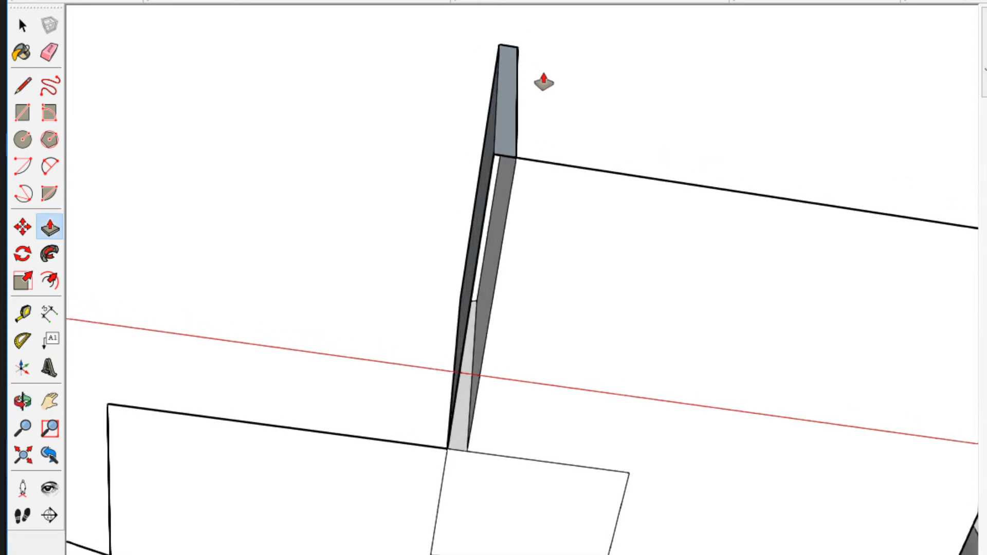
Apply Push/Pull to the wall in create-new mode so that the strip's base face is kept.
left_click(536, 90)
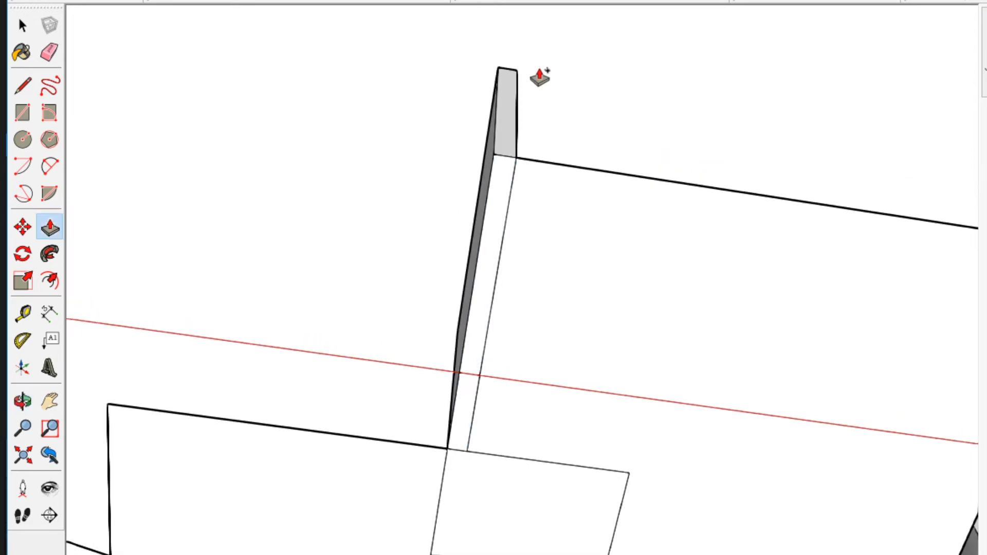
middle_click_drag(551, 78, 548, 519)
left_click(543, 343)
key("space")
scroll(594, 285, "down", 2)
middle_click_drag(594, 286, 481, 386)
scroll(411, 507, "up", 3)
Split off a corner section at the wall's near end with Push/Pull and extend a second wall along the rectangle's straight front edge.
key("p")
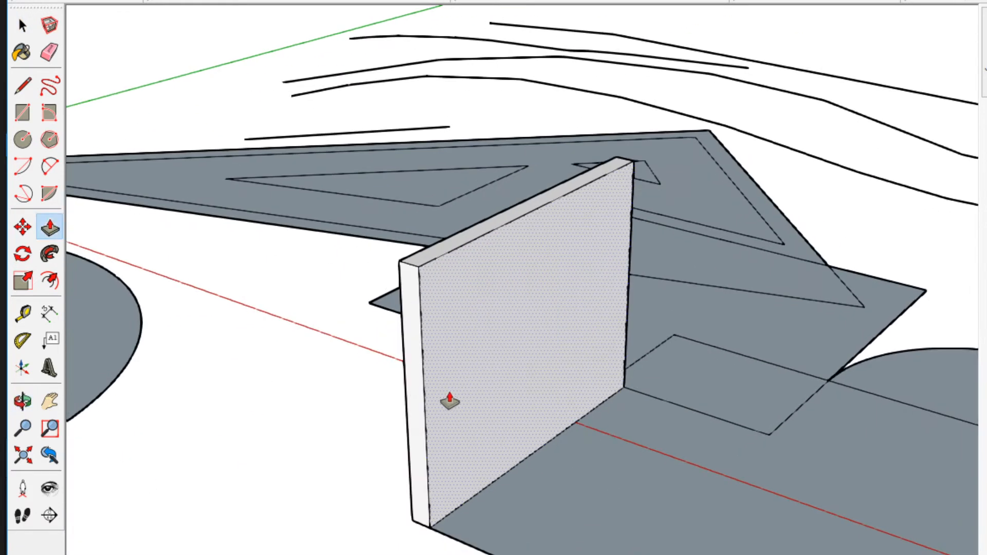
scroll(421, 388, "up", 2)
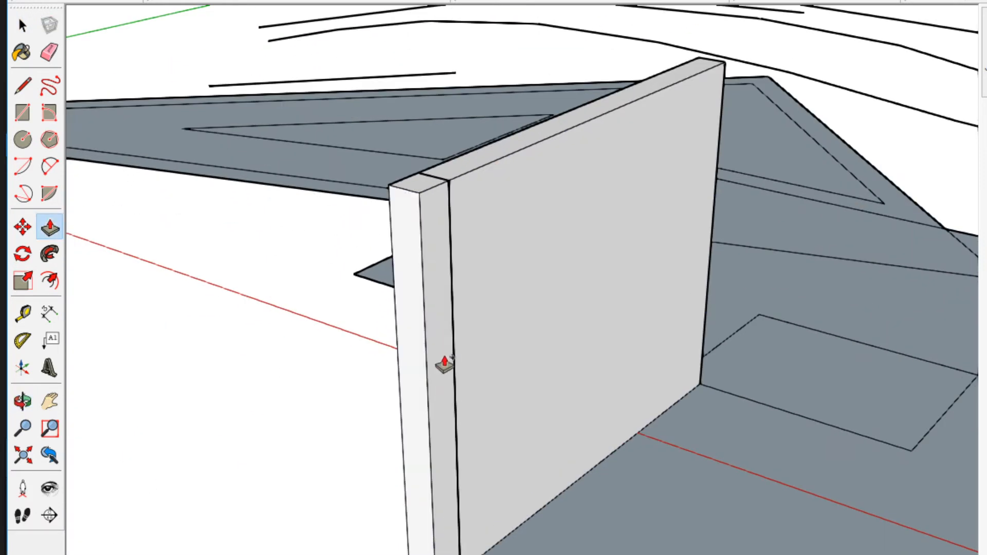
scroll(434, 385, "down", 3)
left_click(439, 370)
scroll(573, 456, "down", 3)
middle_click_drag(641, 464, 455, 411, "shift")
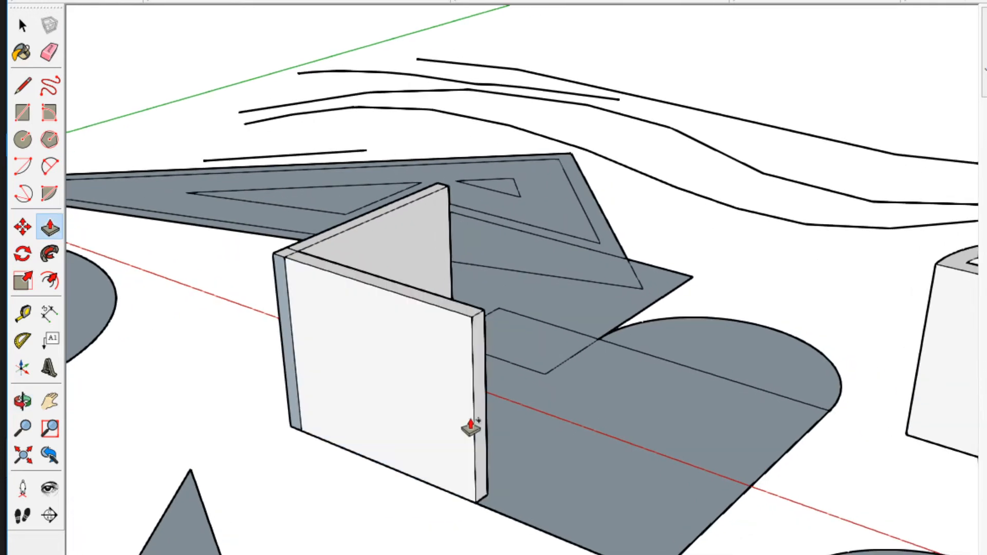
key("space")
middle_click_drag(745, 492, 183, 492)
scroll(183, 492, "up", 1)
middle_click_drag(339, 519, 146, 427)
scroll(147, 428, "up", 2)
key("t")
middle_click_drag(181, 358, 253, 368)
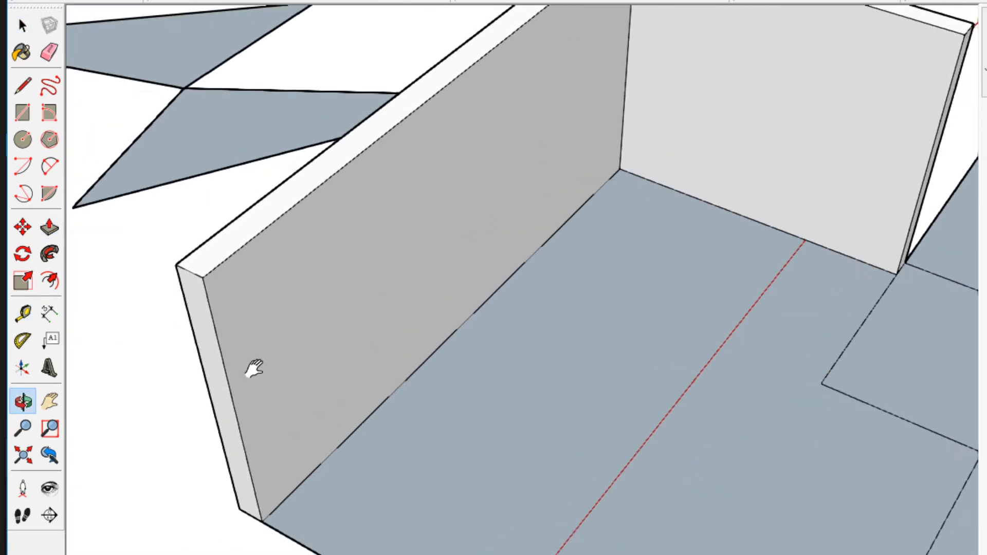
key("space")
scroll(265, 352, "up", 2)
left_click(271, 344)
key("m")
left_click(248, 226)
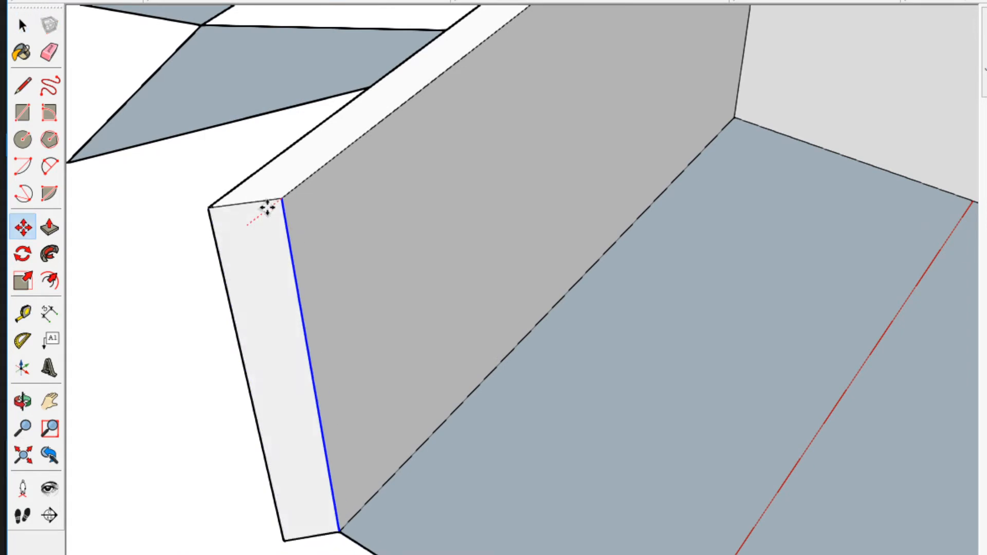
scroll(258, 236, "down", 2)
key("space")
Form a corner section at the second wall's free end in create-new mode and extend a third wall along the opposite side to the arc.
key("p")
left_click(256, 271)
key("ctrl")
left_click(275, 255)
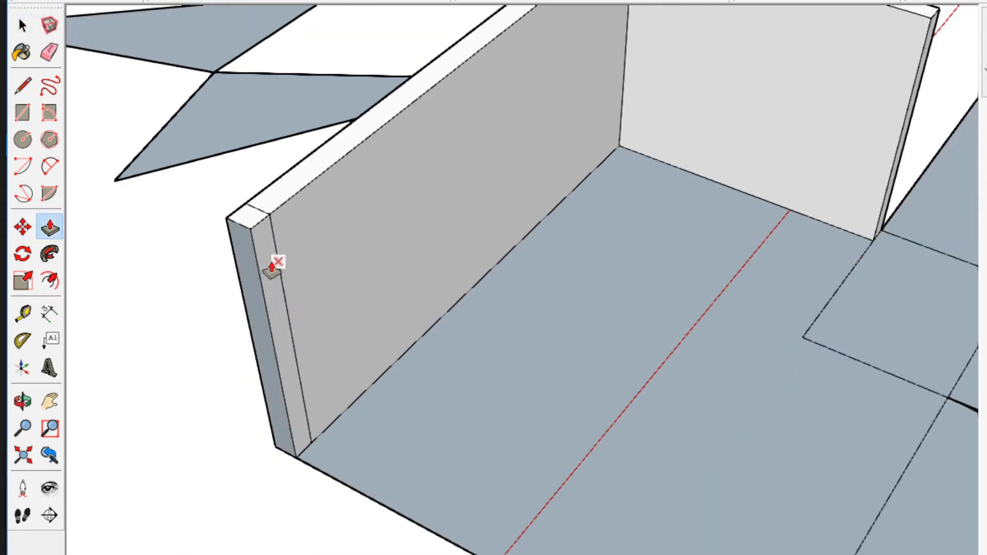
key("space")
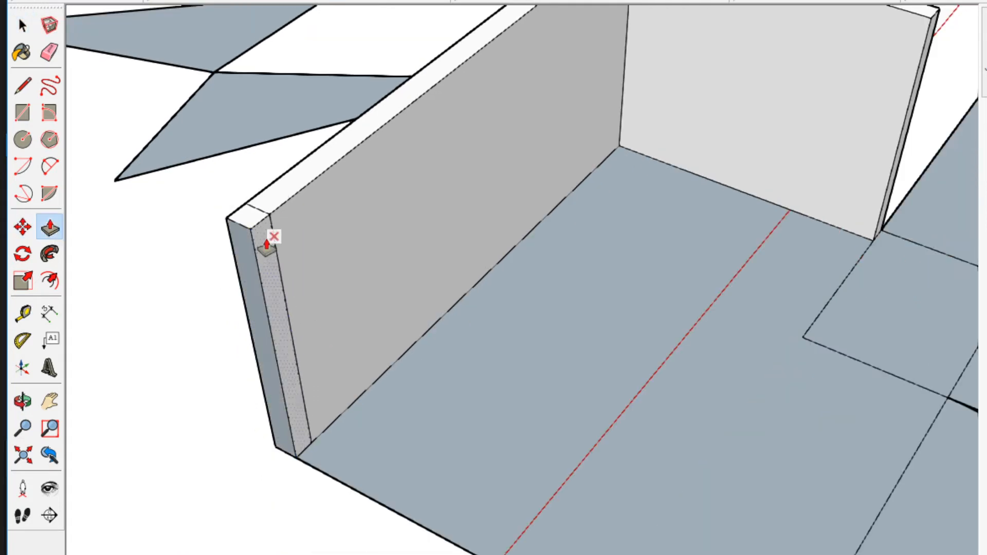
left_click(266, 247)
scroll(453, 380, "down", 2)
middle_click_drag(491, 418, 78, 413)
scroll(504, 447, "up", 1)
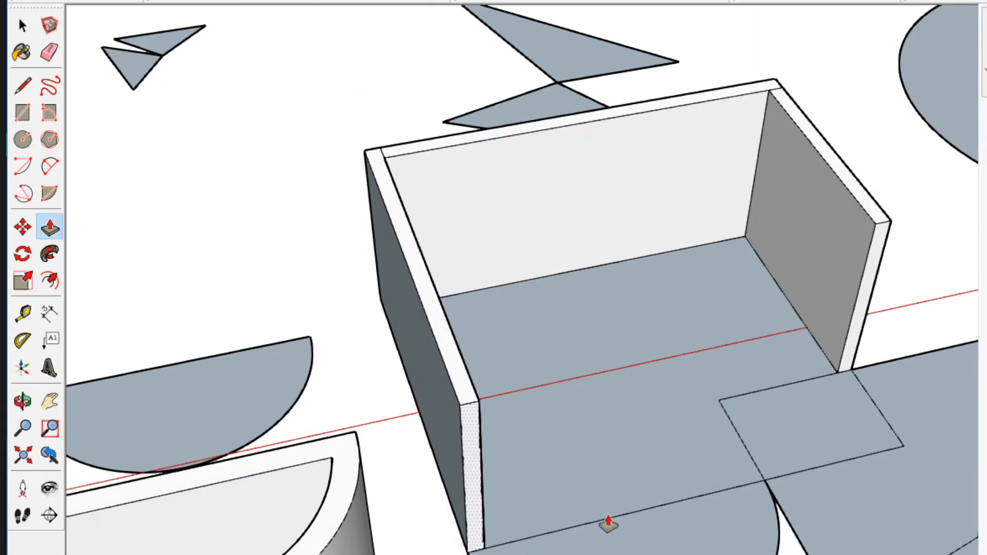
Split off a narrow end section at the first wall's free end with Push/Pull in create-new mode.
scroll(702, 514, "up", 2)
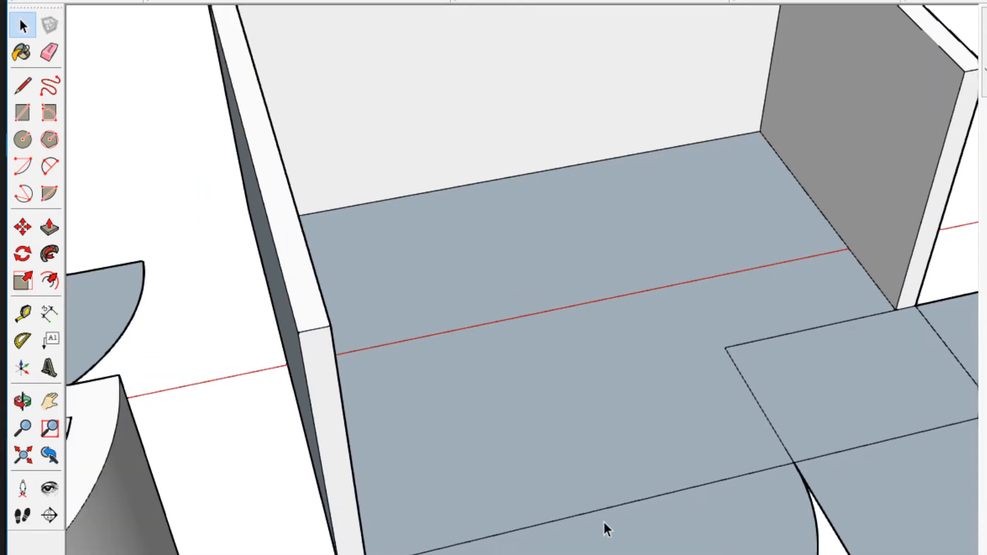
scroll(790, 421, "down", 3)
scroll(590, 522, "up", 3)
key("p")
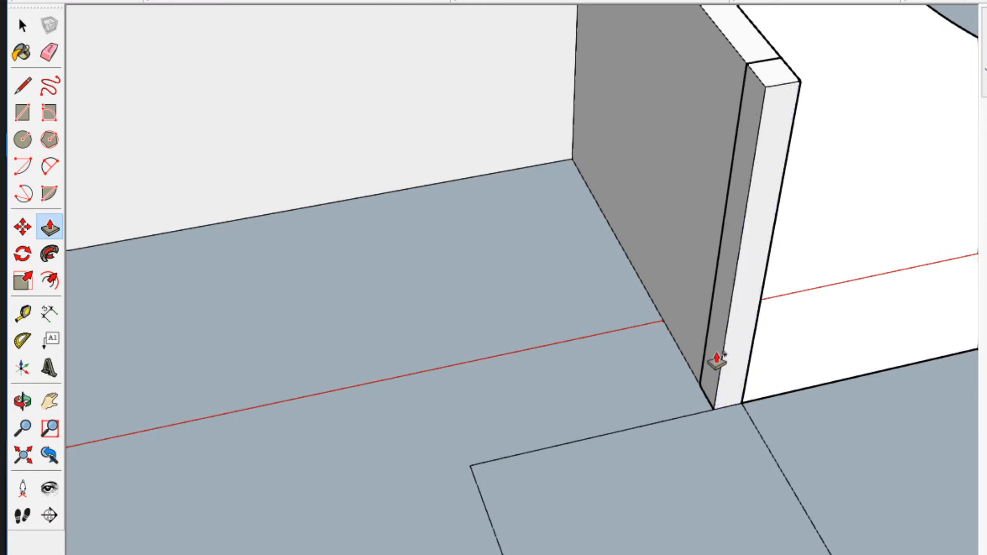
key("space")
scroll(689, 406, "up", 2)
scroll(661, 424, "down", 3)
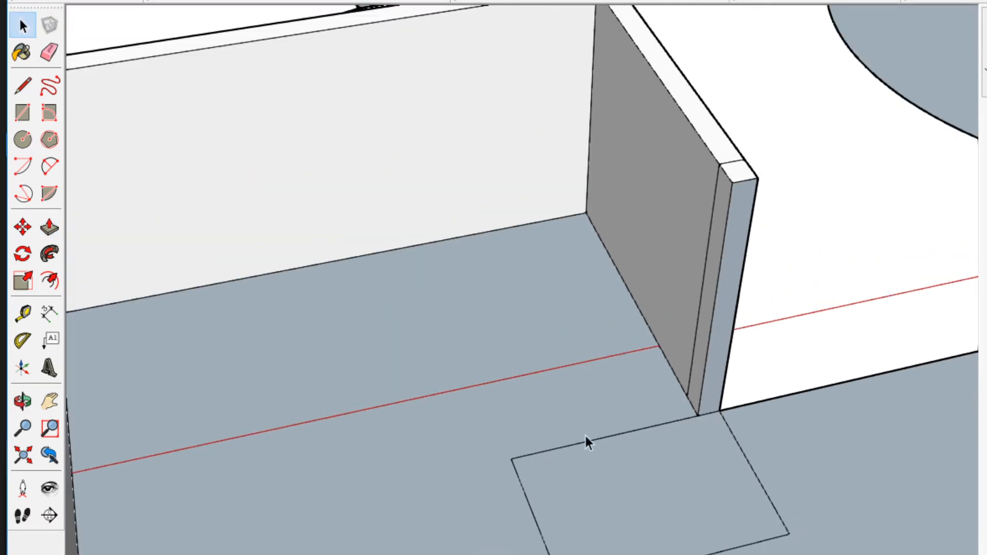
scroll(517, 461, "down", 2)
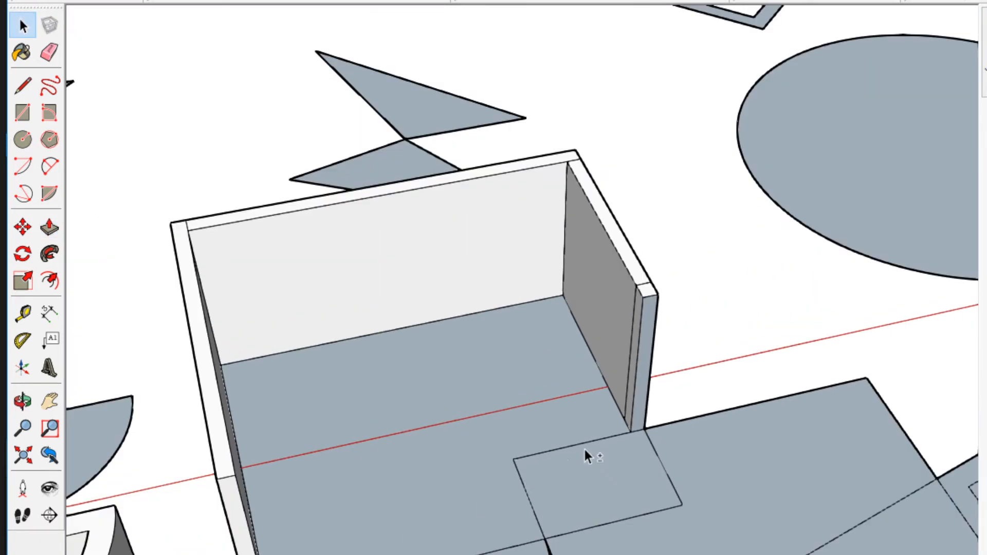
Sweep the first wall's end section with Follow Me along the inner outline and the arc until it meets the third wall.
middle_click_drag(575, 452, 805, 380)
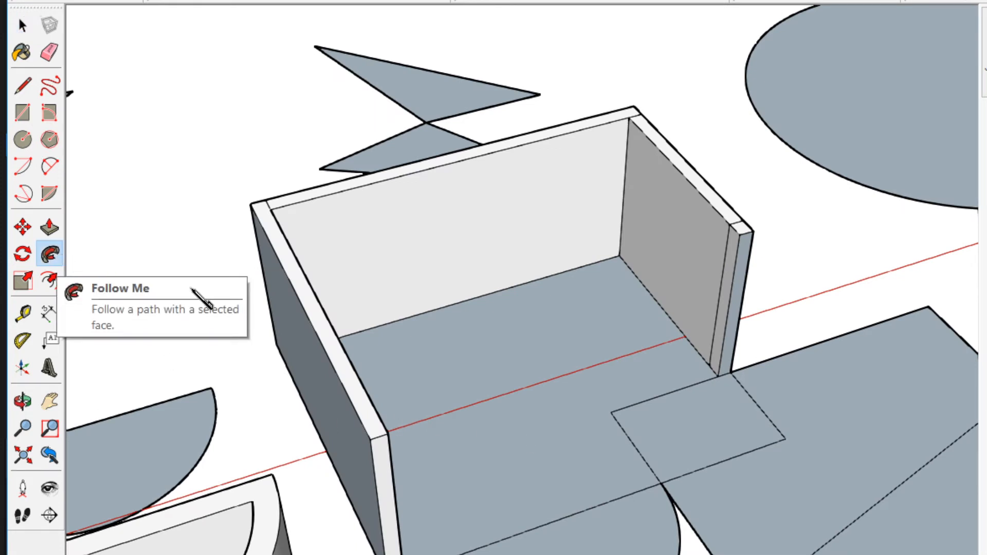
scroll(698, 381, "up", 4)
left_click(736, 357)
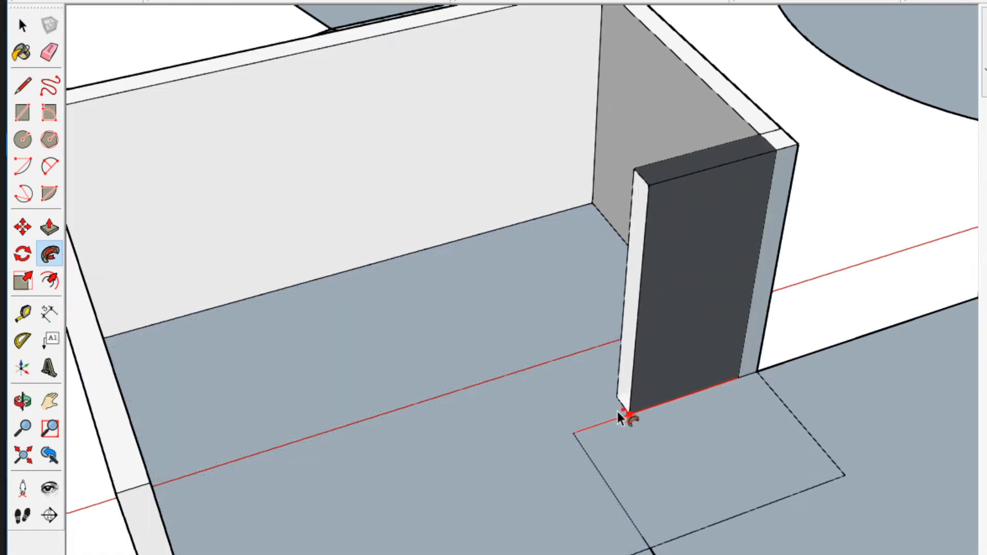
scroll(624, 488, "down", 3)
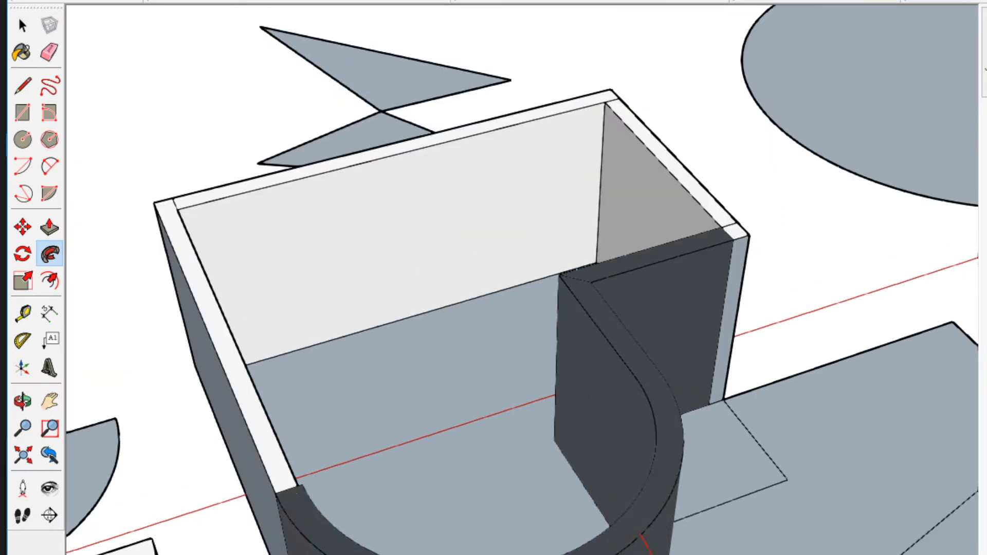
left_click(297, 492)
key("space")
Draw a line on the underside where the swept wall meets the first wall to close its bottom face.
scroll(501, 455, "down", 3)
middle_click_drag(509, 458, 557, 486)
scroll(558, 486, "up", 2)
scroll(402, 468, "down", 2)
middle_click_drag(673, 216, 960, 504)
scroll(491, 548, "down", 3)
middle_click_drag(491, 548, 732, 403)
scroll(617, 463, "up", 3)
middle_click_drag(617, 462, 745, 118)
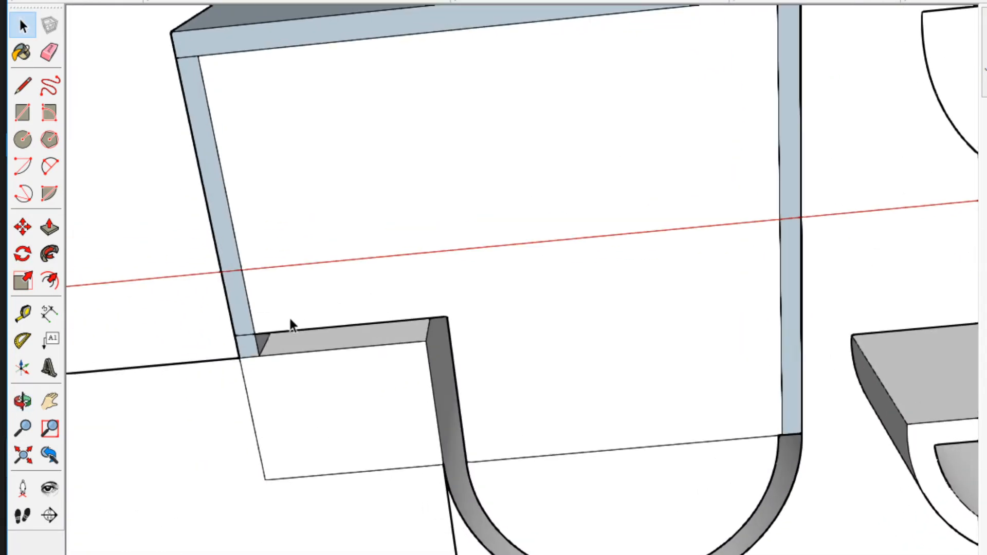
key("l")
scroll(267, 332, "up", 2)
left_click(251, 365)
key("space")
scroll(273, 366, "down", 2)
middle_click_drag(534, 291, 567, 412)
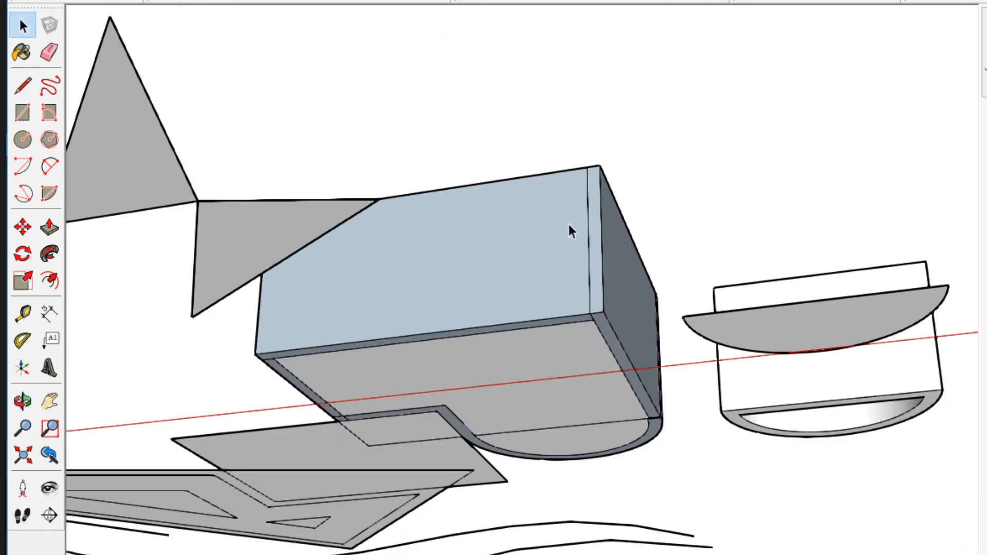
Draw a line across the wall top at the joint between the first wall and the swept wall.
middle_click_drag(567, 222, 520, 285)
scroll(344, 301, "up", 3)
key("l")
scroll(224, 291, "up", 2)
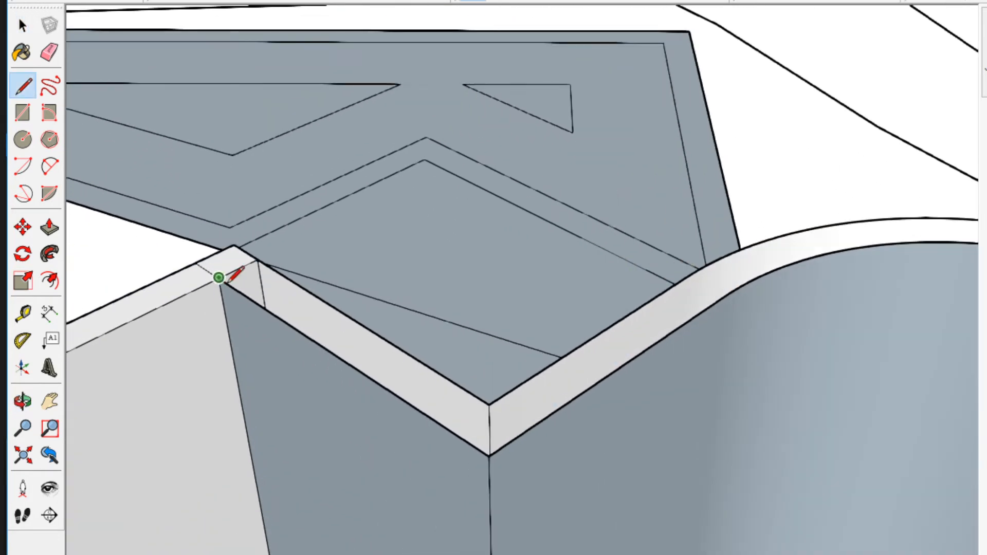
left_click(257, 259)
key("space")
Examine the wall joints in X-ray display and restore the normal display.
scroll(255, 369, "down", 2)
middle_click_drag(255, 368, 257, 483)
scroll(217, 347, "up", 3)
middle_click_drag(217, 347, 401, 432)
key("shift+x")
scroll(878, 434, "down", 2)
key("shift+x")
Close the narrow vertical gap between the curved wall and the third wall with a rectangle.
mouse_move(534, 436)
middle_mouse_down()
mouse_move(590, 383)
mouse_move(789, 434)
middle_mouse_up()
scroll(577, 456, "up", 2)
scroll(571, 396, "up", 3)
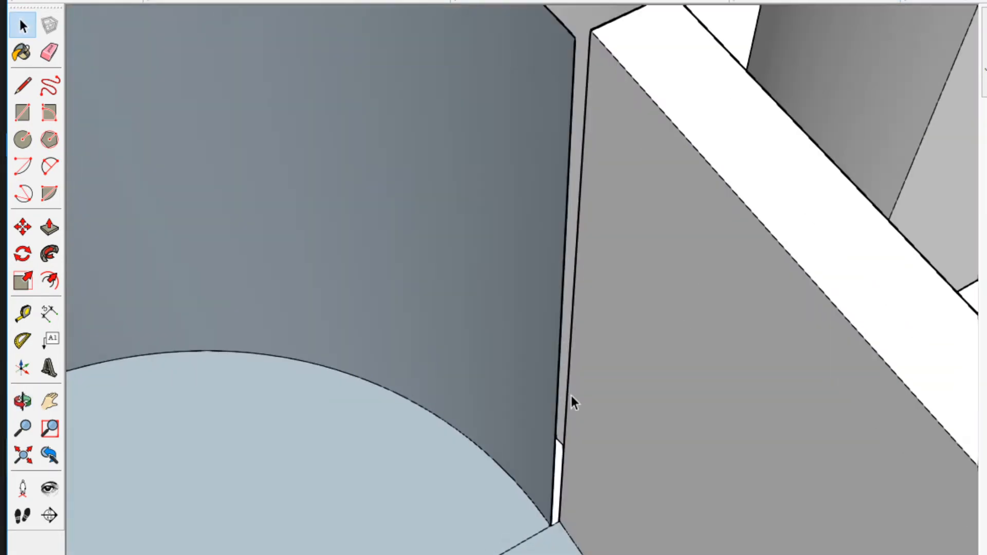
scroll(571, 396, "down", 3)
scroll(571, 395, "up", 1)
key("r")
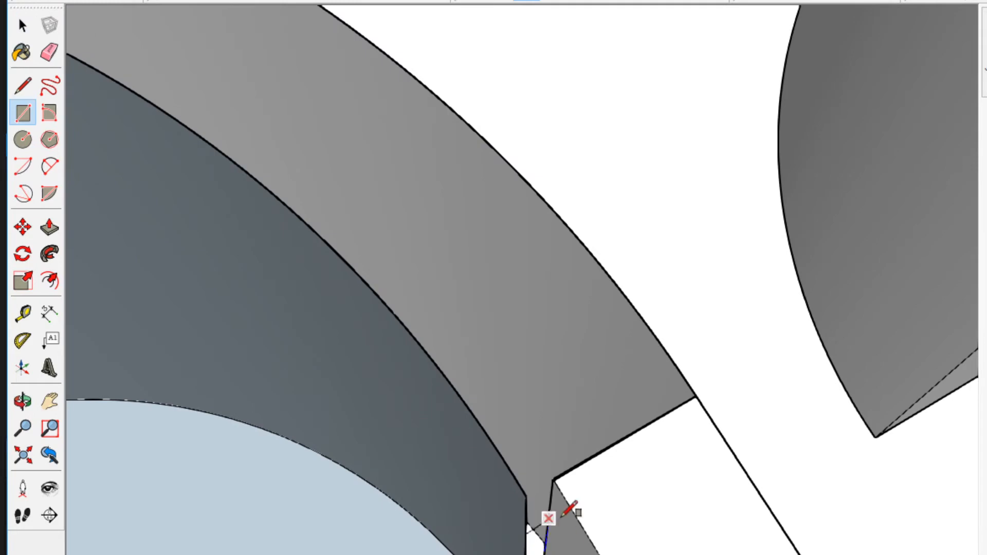
left_click(554, 480)
key("space")
Delete the unwanted face covering the top of the walled enclosure.
scroll(530, 552, "down", 7)
mouse_move(530, 552)
middle_mouse_down("shift")
mouse_move(614, 306)
mouse_move(661, 37)
mouse_move(566, 301)
mouse_move(529, 115)
mouse_move(541, 521)
mouse_move(458, 269)
middle_mouse_up("shift")
scroll(707, 475, "down", 4)
middle_click_drag(662, 535, 505, 338, "shift")
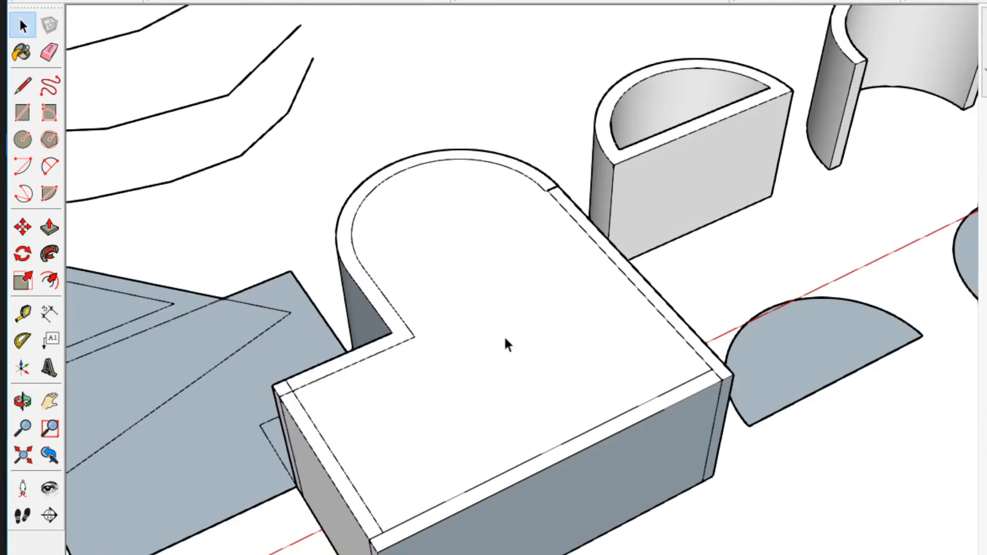
key("Delete")
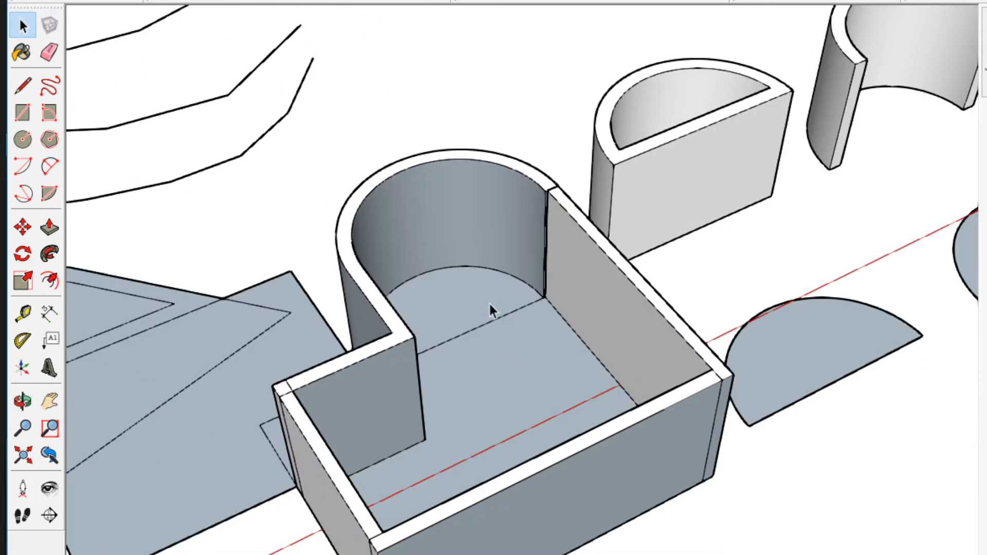
Inspect the joint between the curved and straight walls and look over the whole row of shapes and solids.
scroll(550, 203, "up", 2)
scroll(599, 244, "up", 3)
scroll(550, 289, "down", 2)
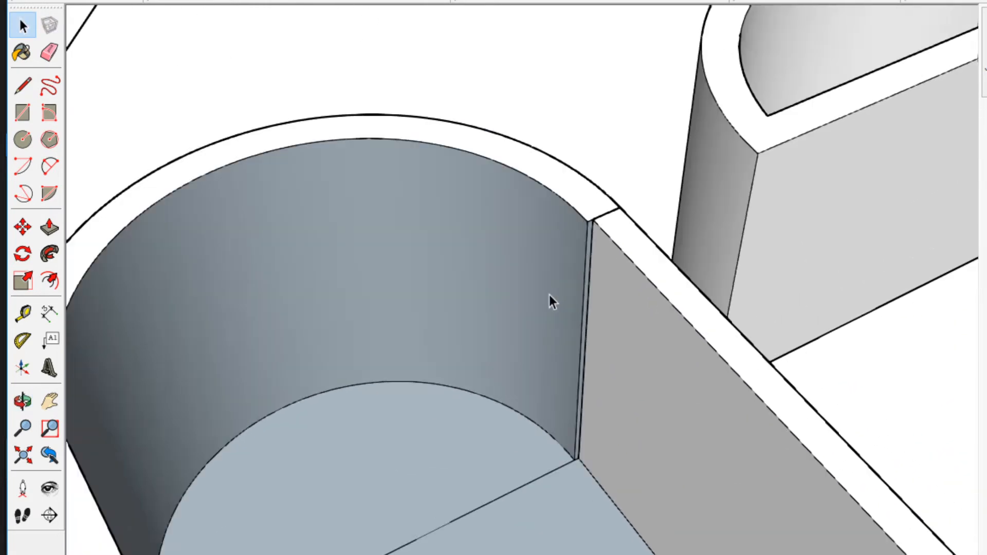
scroll(554, 368, "down", 6)
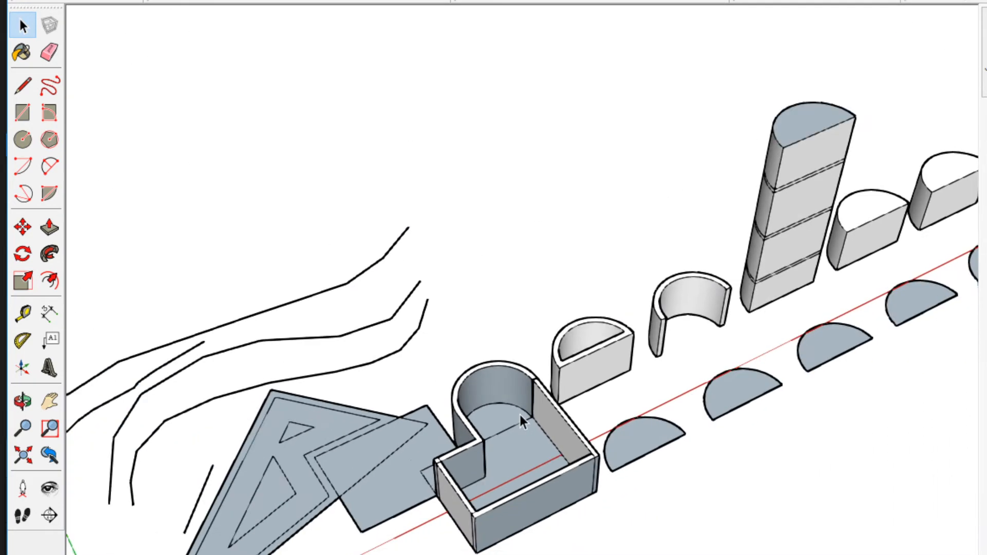
middle_click_drag(520, 414, 671, 381, "shift")
scroll(637, 396, "down", 3)
scroll(629, 478, "up", 6)
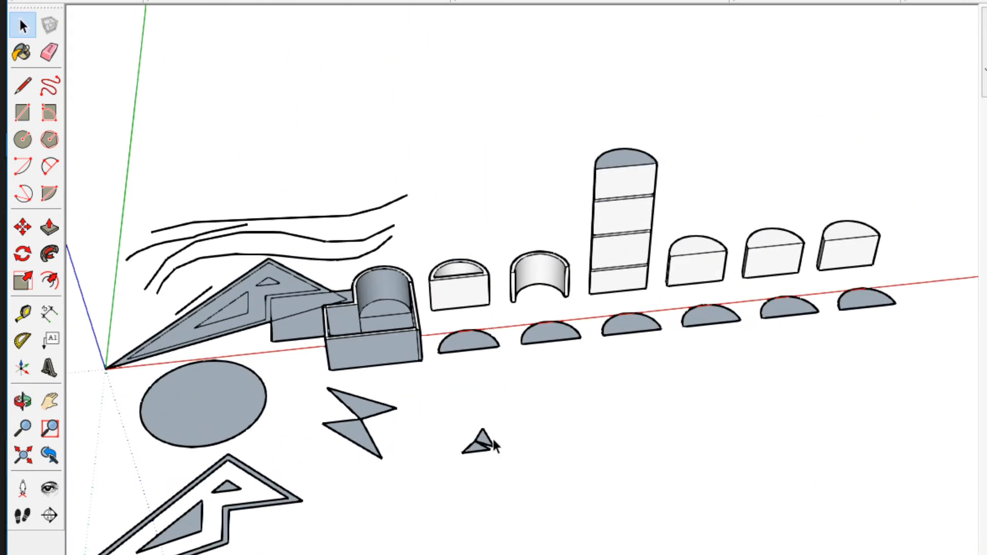
Draw a vertical edge along the blue axis in the empty area in front of the half-circle row.
key("l")
middle_click_drag(626, 501, 455, 454, "shift")
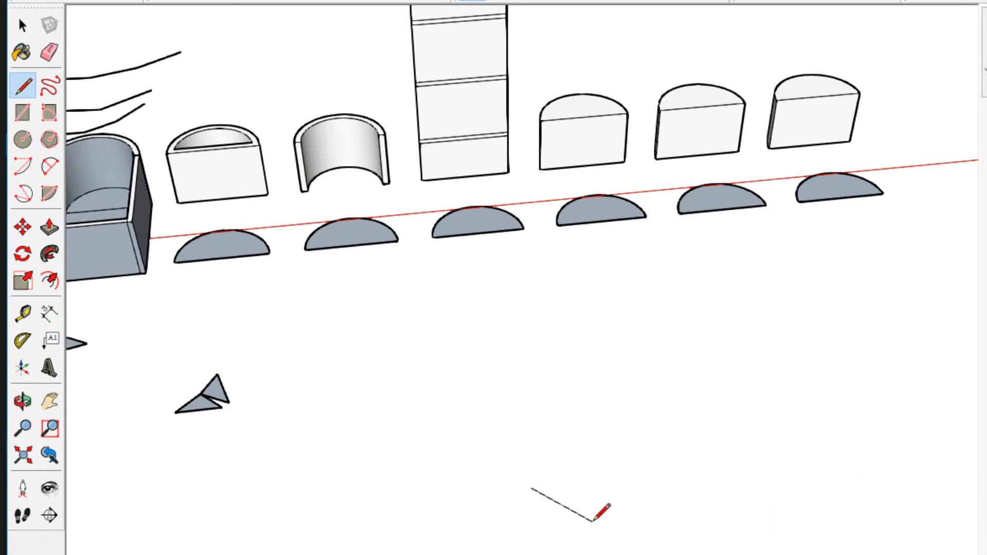
scroll(594, 521, "up", 3)
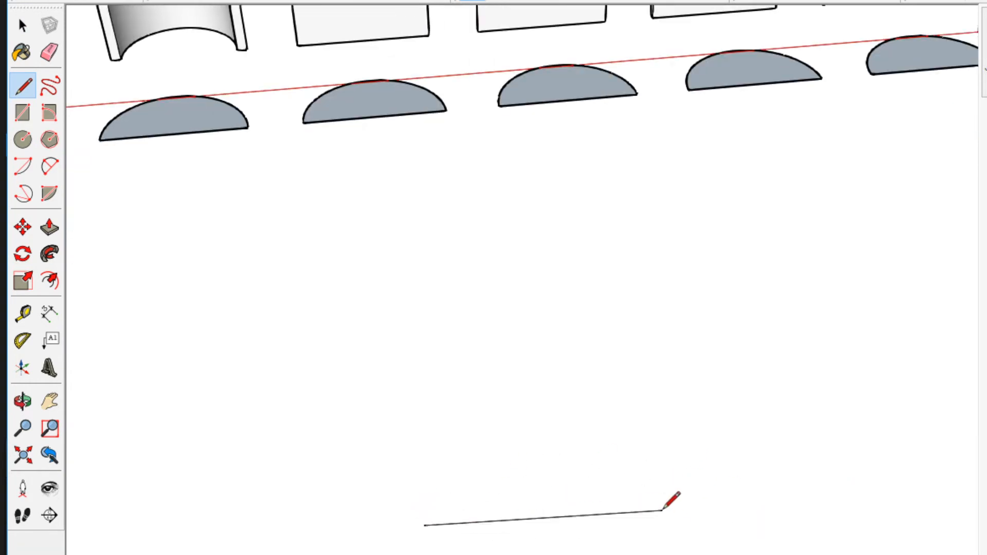
scroll(660, 496, "down", 1)
scroll(661, 496, "up", 5)
middle_click_drag(562, 501, 796, 463, "shift")
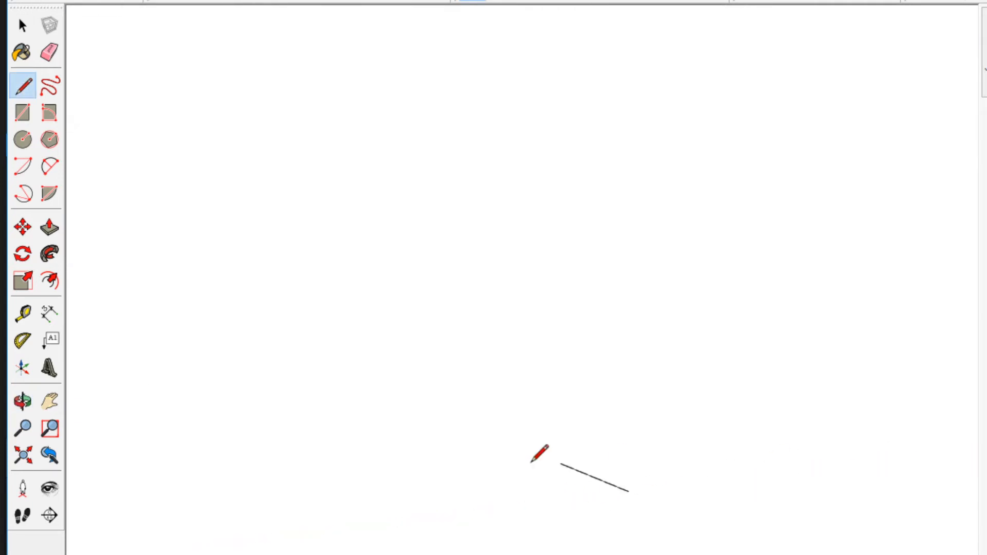
scroll(532, 455, "down", 5)
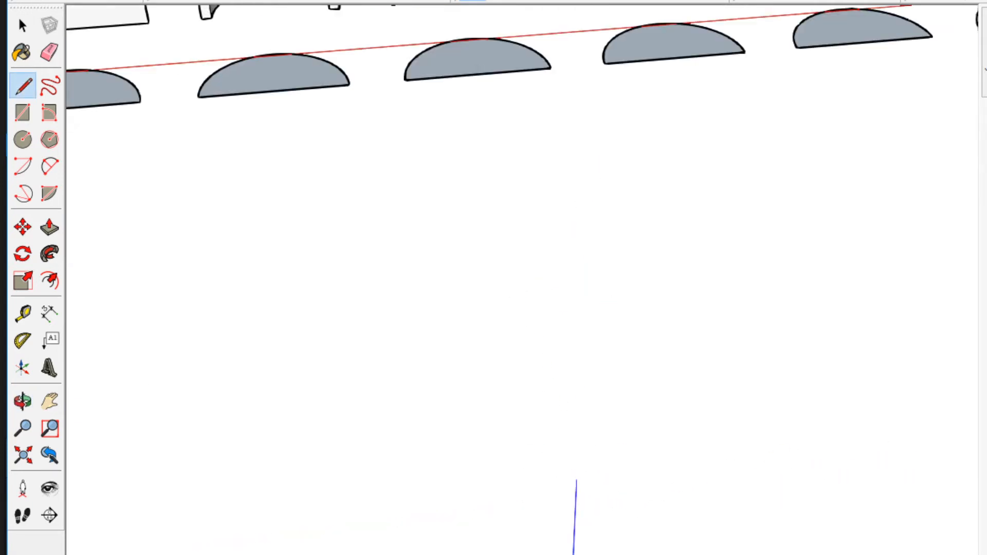
scroll(641, 437, "up", 3)
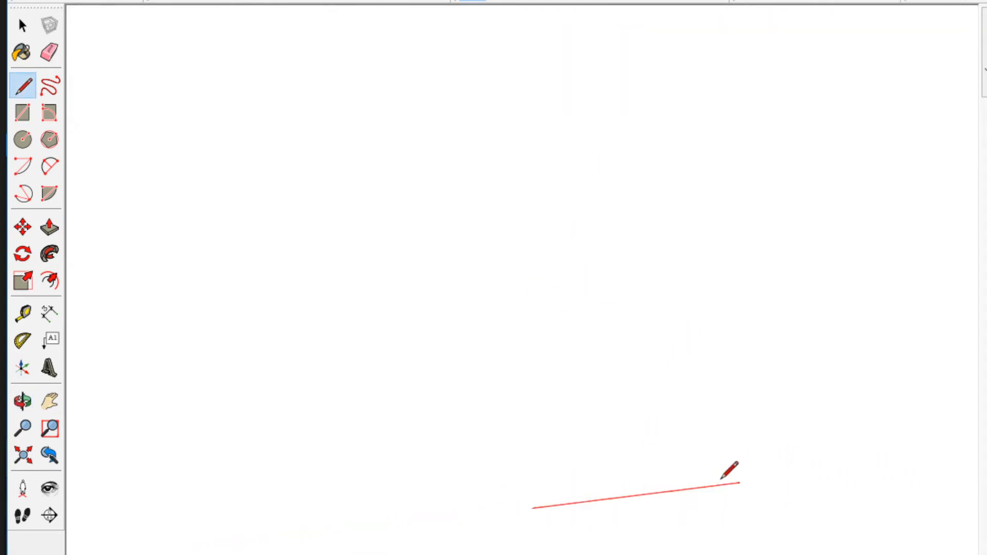
scroll(551, 443, "down", 4)
scroll(551, 443, "up", 3)
scroll(550, 445, "down", 1)
scroll(552, 446, "up", 1)
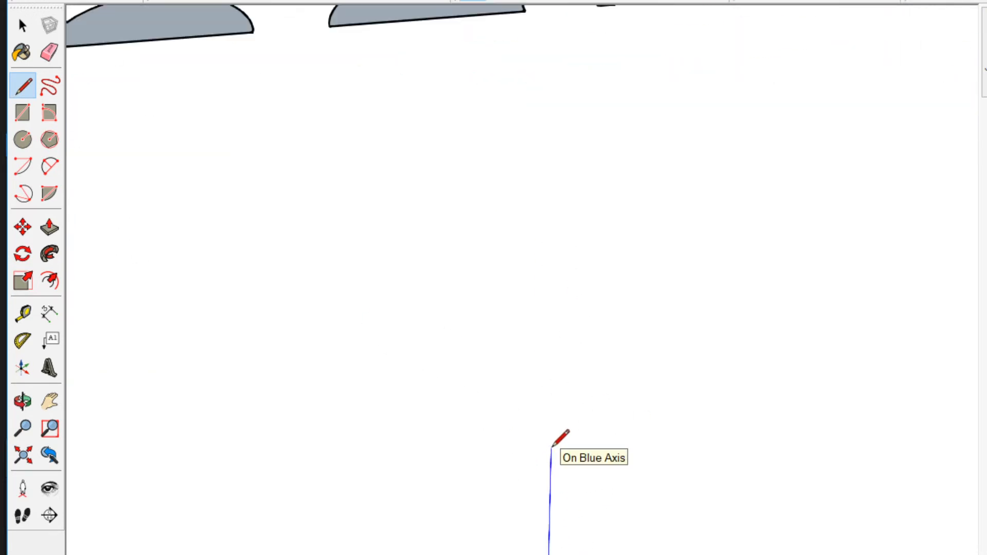
scroll(579, 315, "down", 1)
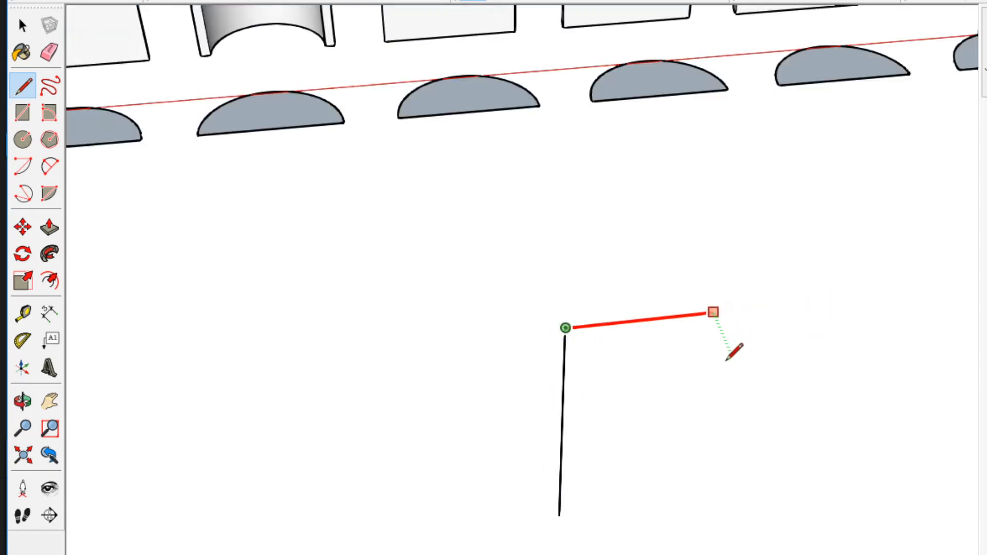
Continue from the vertical edge with connected lines along the red, green and blue axes to form an open 3D path.
left_click(533, 340)
scroll(533, 340, "down", 2)
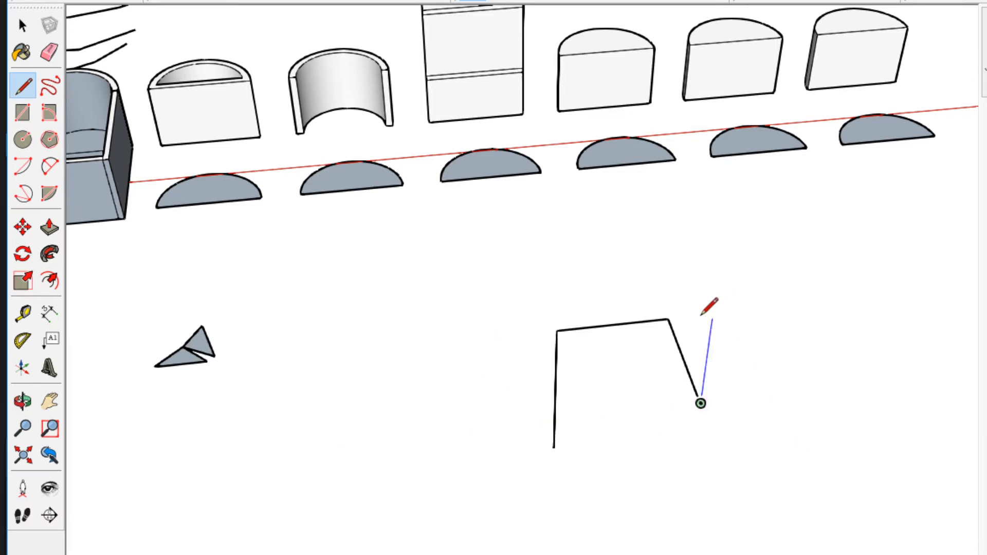
left_click(413, 437)
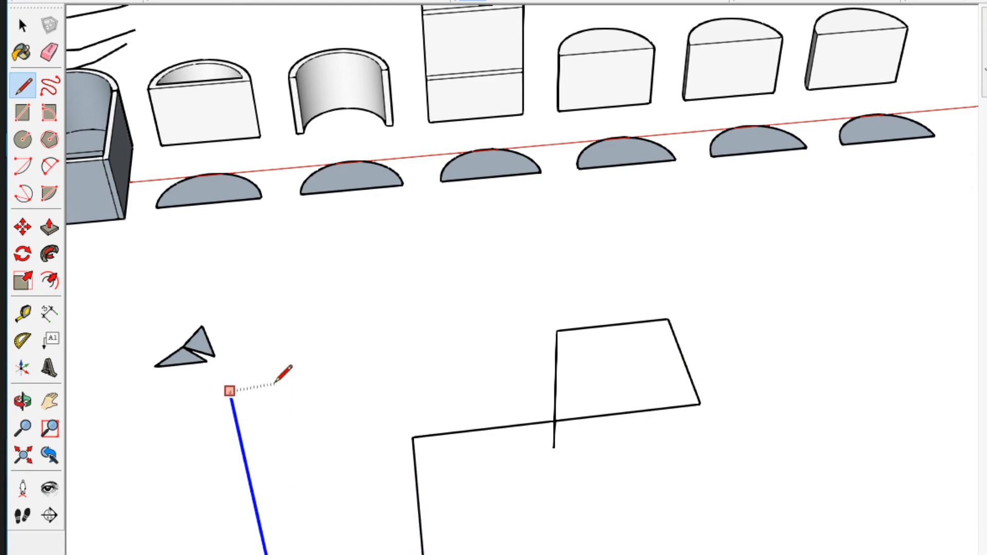
left_click(387, 312)
scroll(480, 421, "down", 2)
middle_click_drag(462, 424, 189, 202)
key("space")
Draw a small horizontal rectangle at the lower free end of the path's vertical edge as the sweep profile.
scroll(189, 202, "down", 1)
middle_click_drag(289, 203, 429, 403, "shift")
scroll(317, 471, "down", 1)
scroll(334, 528, "up", 3)
scroll(443, 479, "down", 1)
middle_click_drag(566, 403, 519, 411)
scroll(511, 517, "up", 4)
key("r")
scroll(509, 524, "up", 4)
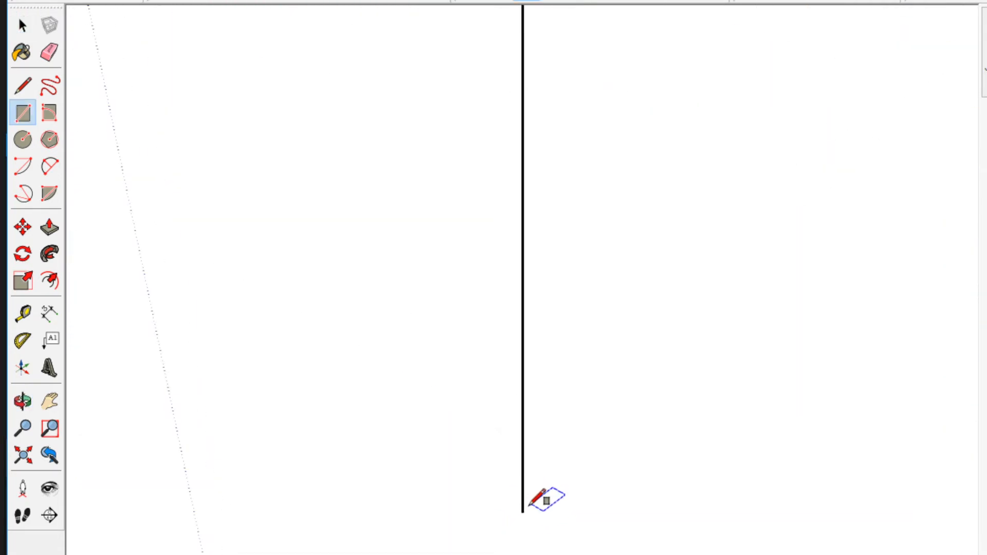
left_click(619, 522)
key("space")
Sweep the small rectangle along the 3D line path with Follow Me.
scroll(590, 547, "down", 6)
mouse_move(589, 549)
middle_mouse_down()
mouse_move(619, 519)
mouse_move(554, 499)
mouse_move(592, 554)
middle_mouse_up()
scroll(606, 549, "up", 3)
scroll(601, 553, "down", 3)
key("shift+f")
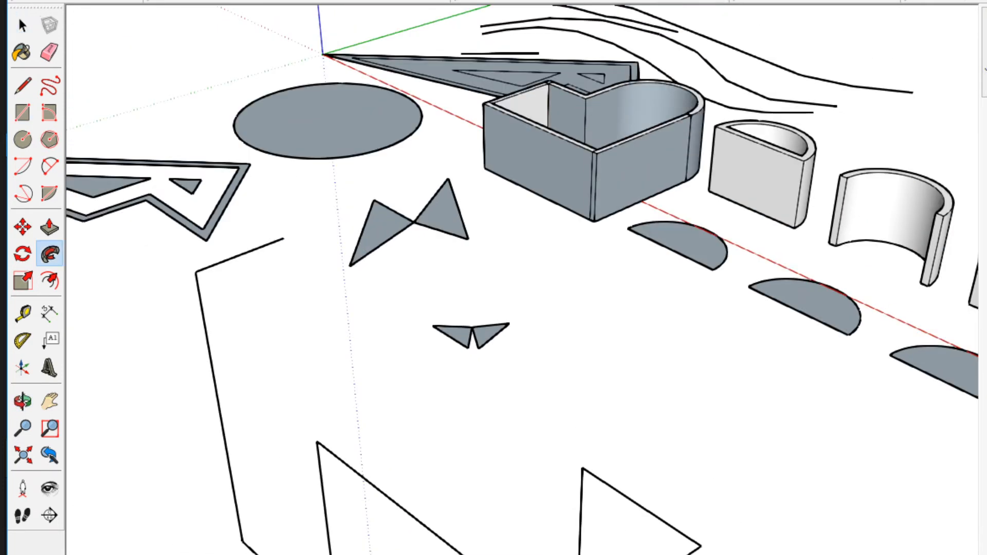
Select the connected path lines and the small rectangular profile with a selection window.
scroll(598, 552, "up", 3)
scroll(578, 414, "down", 3)
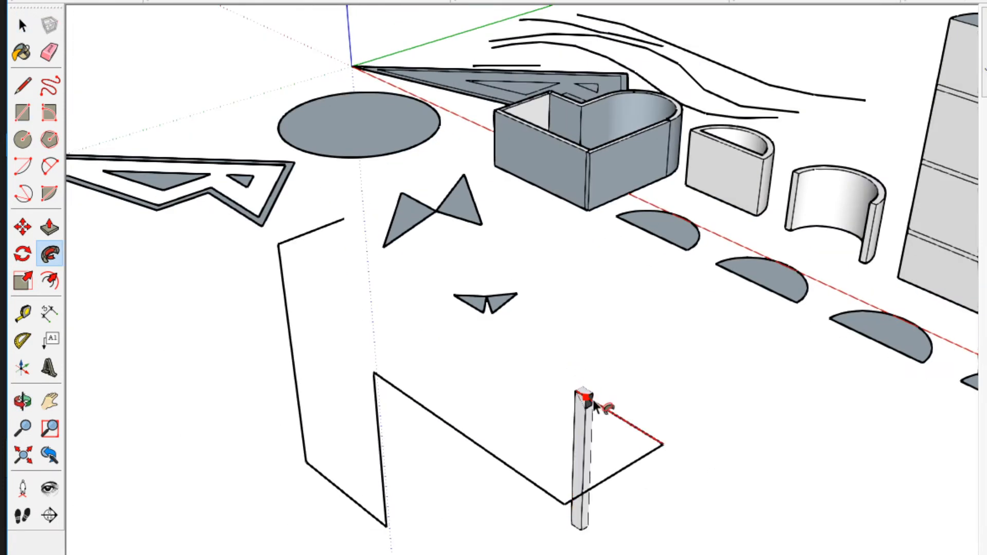
scroll(379, 408, "down", 3)
middle_click_drag(380, 409, 434, 512)
key("space")
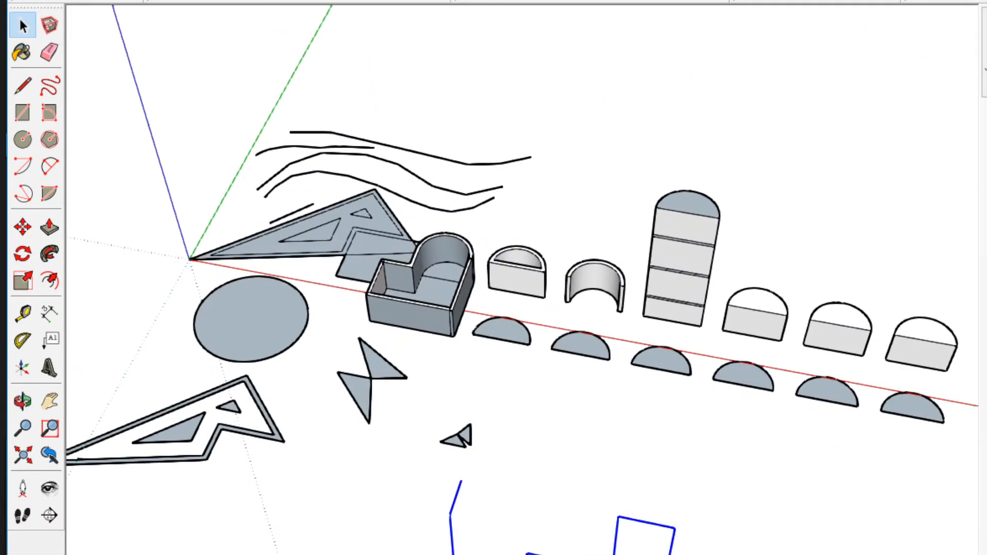
scroll(588, 547, "up", 2)
scroll(295, 432, "down", 3)
left_click_drag(253, 405, 694, 554)
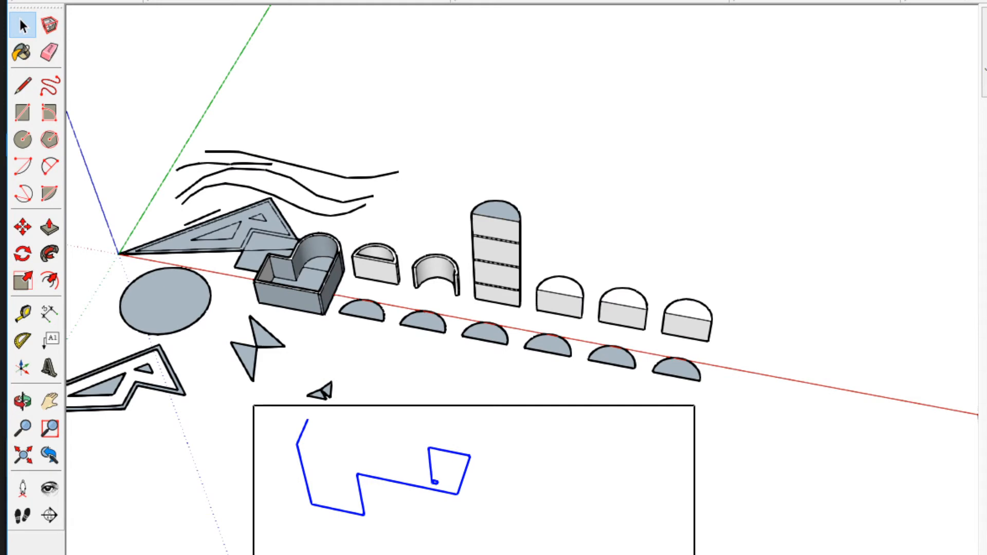
Select the path lines together with the surrounding shapes using a crossing selection.
scroll(119, 382, "up", 3)
scroll(574, 452, "down", 2)
middle_click_drag(756, 528, 581, 237)
left_click_drag(695, 213, 480, 322)
middle_click_drag(479, 322, 414, 124)
left_click_drag(575, 401, 864, 554)
middle_click_drag(864, 554, 760, 554)
left_click_drag(785, 213, 288, 554)
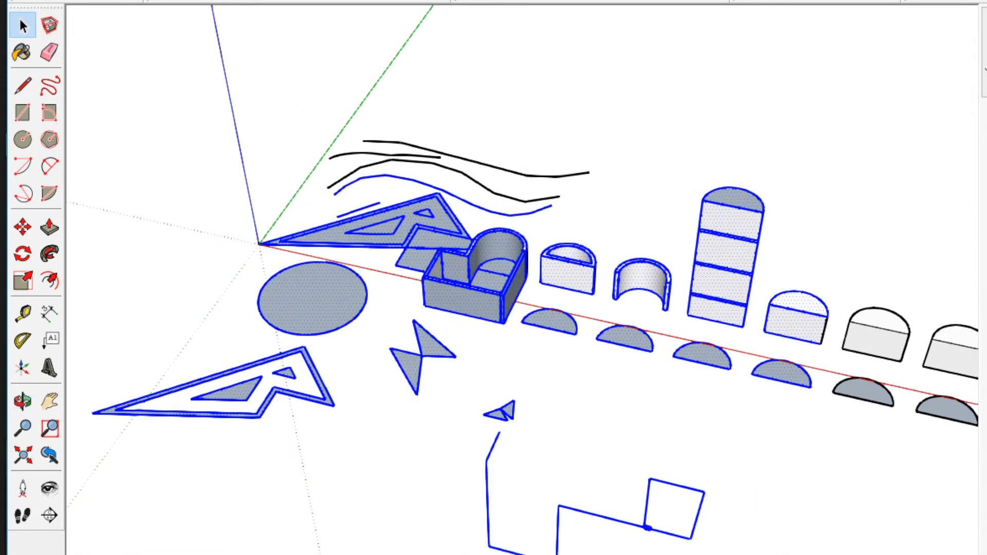
Remove the surrounding shapes and the small profile face from the selection, keeping only the path lines selected.
middle_click_drag(440, 430, 685, 415)
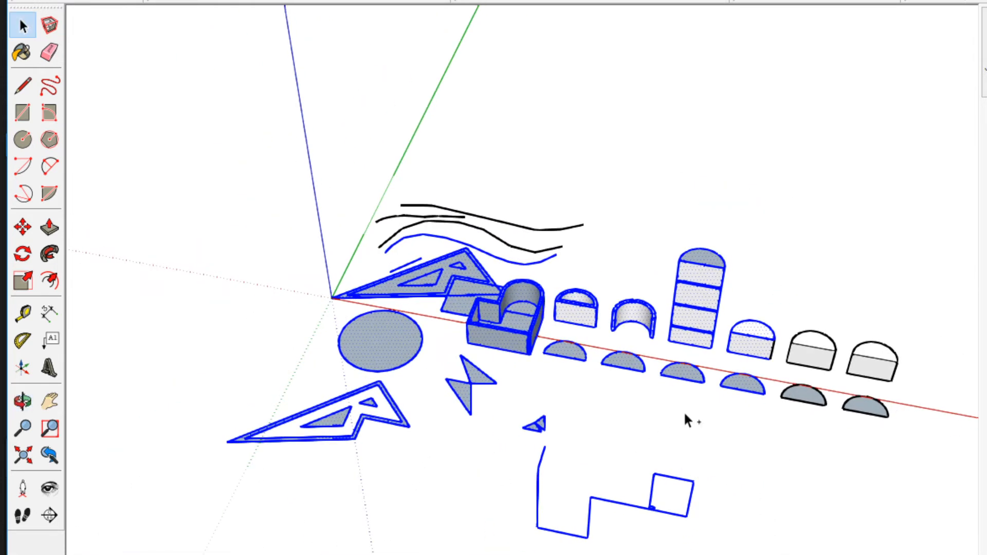
left_click_drag(361, 413, 363, 413, "ctrl+shift")
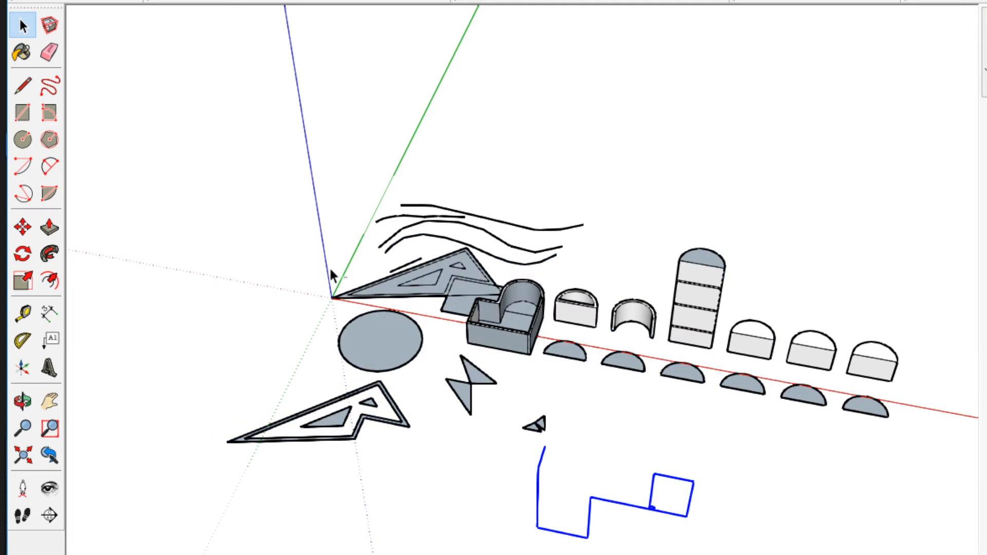
scroll(541, 408, "up", 8)
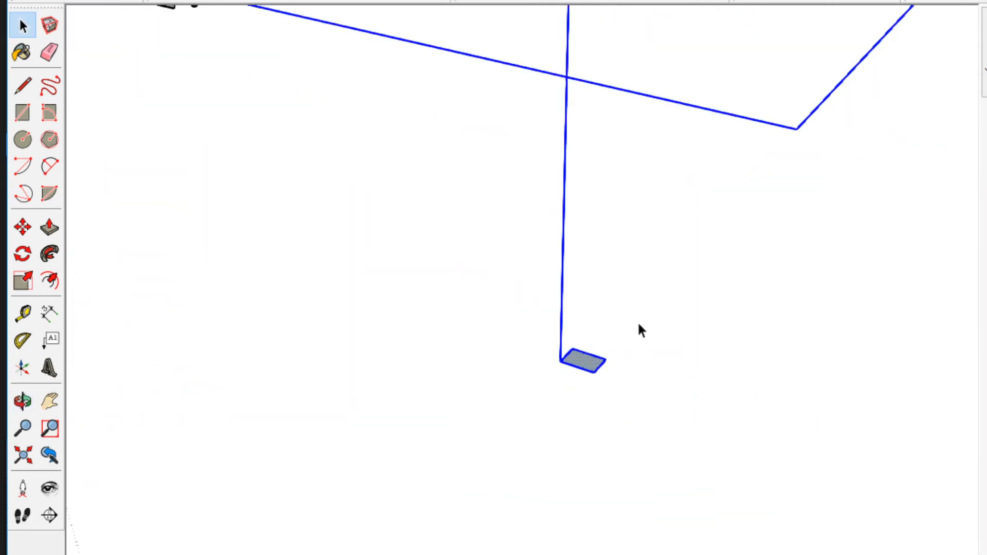
left_click_drag(718, 282, 648, 347)
Extrude the small rectangular profile along the selected path with Follow Me.
scroll(555, 364, "down", 10)
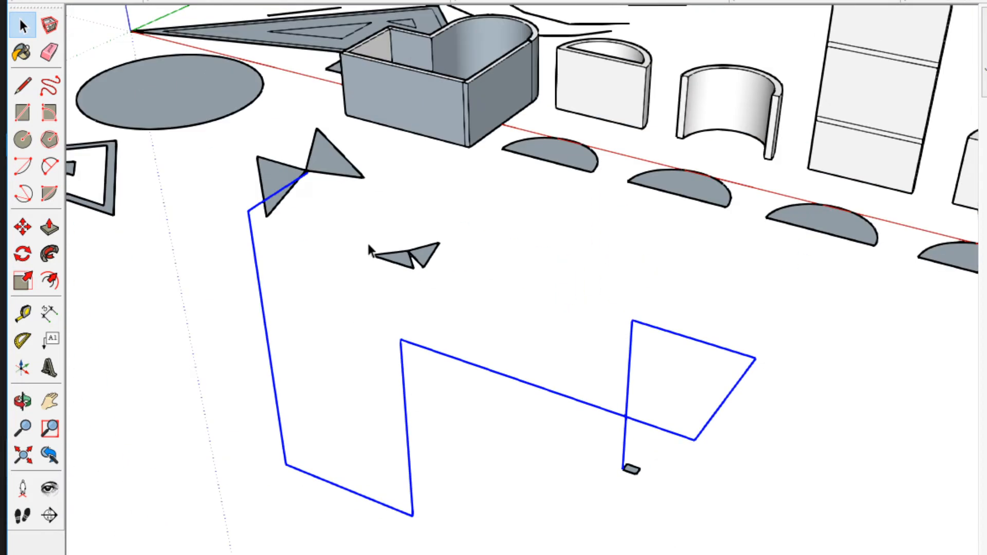
left_click(56, 256)
scroll(637, 478, "up", 5)
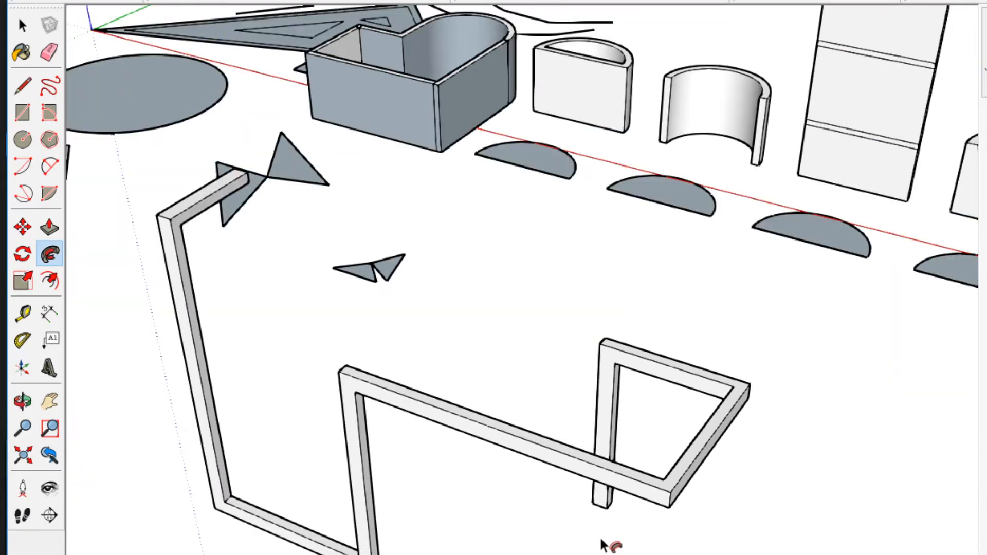
scroll(528, 370, "down", 5)
Examine the extruded rectangular frame and its corners from several sides.
key("alt+Tab")
key("alt+Tab")
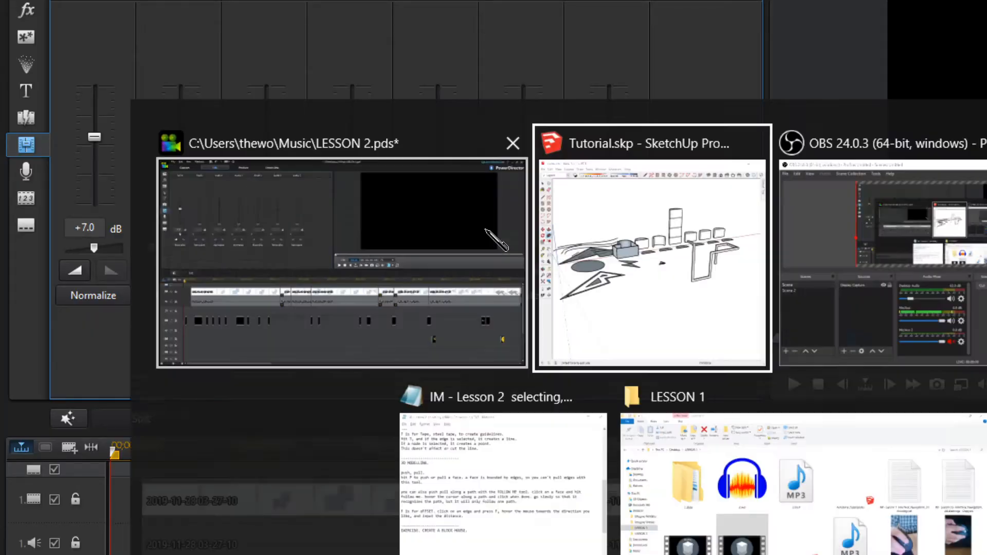
key("space")
scroll(694, 319, "up", 1)
middle_click_drag(684, 329, 506, 433)
scroll(364, 395, "up", 3)
mouse_move(367, 396)
middle_mouse_down("shift")
mouse_move(410, 370)
mouse_move(501, 351)
middle_mouse_up("shift")
scroll(197, 154, "up", 2)
scroll(197, 154, "down", 2)
middle_click_drag(206, 159, 374, 193, "shift")
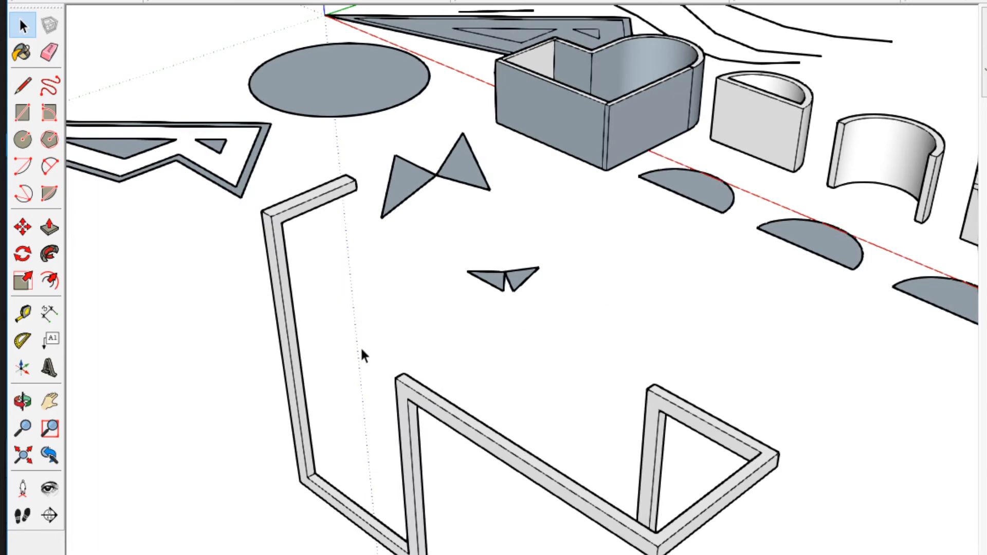
Undo the frame extrusion, draw joined arcs and a closing line across the small profile, and erase the cut-off part.
scroll(362, 353, "down", 3)
middle_click_drag(363, 352, 569, 425)
scroll(591, 396, "up", 4)
scroll(880, 402, "up", 5)
middle_click_drag(881, 402, 474, 416)
scroll(796, 493, "up", 1)
middle_click_drag(747, 496, 637, 453, "shift")
scroll(636, 455, "up", 5)
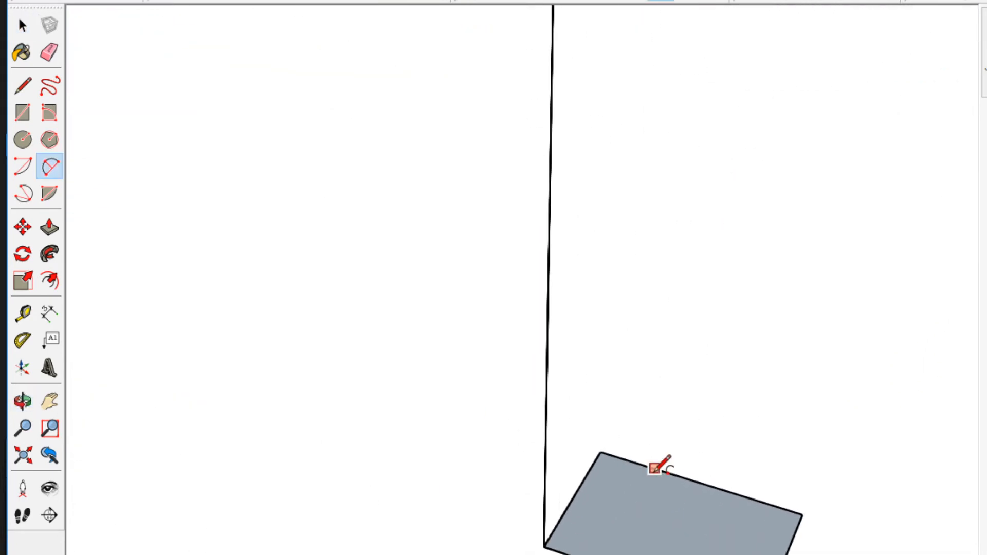
left_click(661, 431)
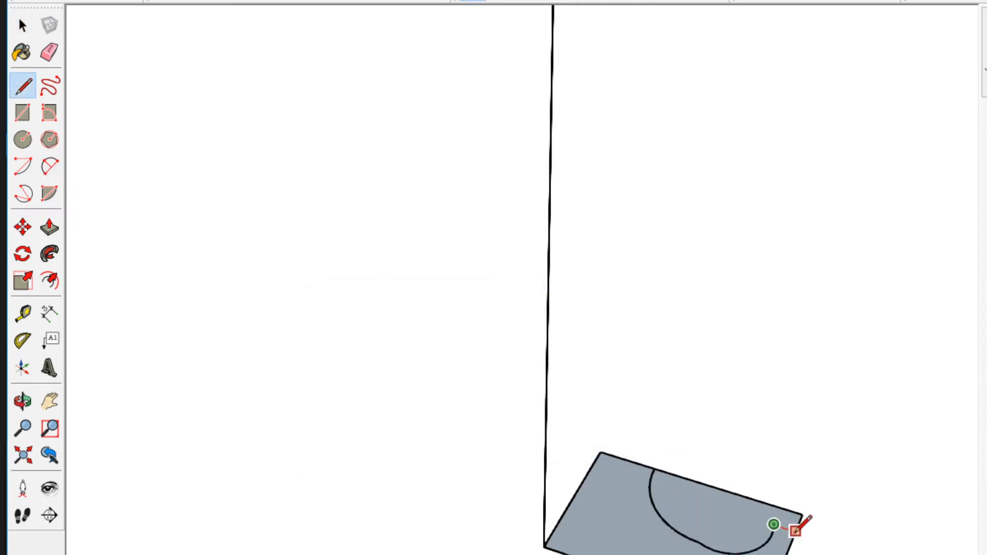
key("e")
Select the path lines and extrude the curved profile along them with Follow Me.
scroll(778, 480, "down", 10)
key("space")
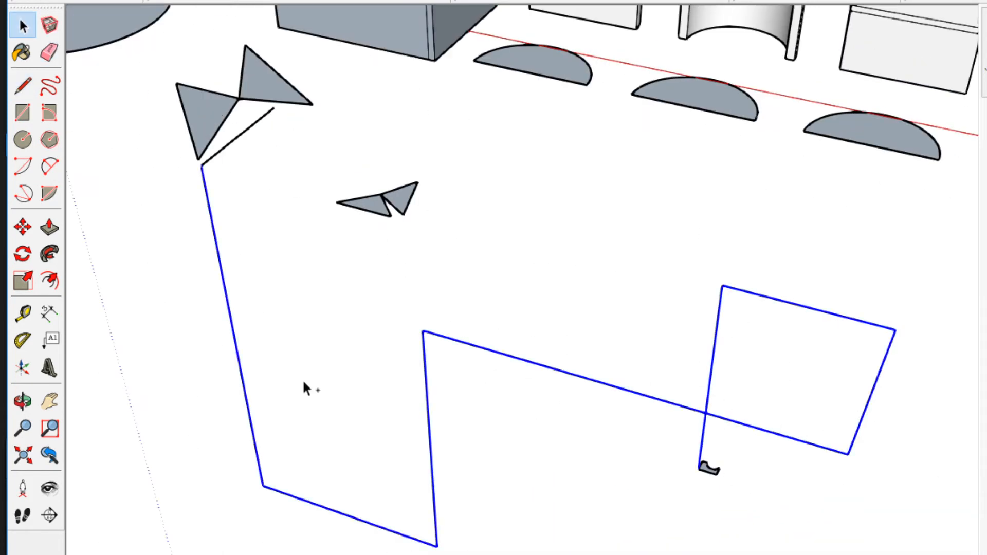
scroll(623, 523, "up", 3)
key("shift+f")
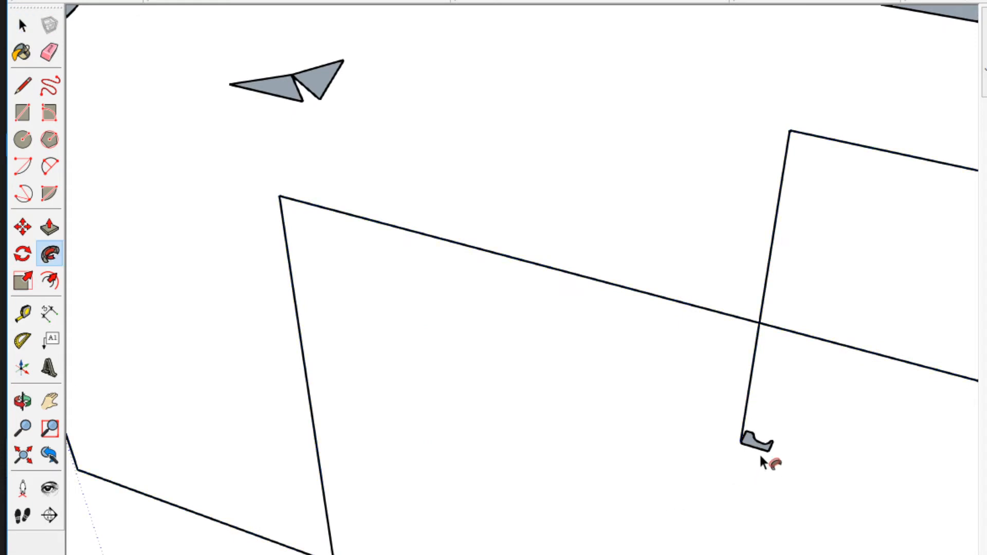
left_click(755, 445)
key("space")
Examine the curved moulding extruded along the path from several viewpoints.
scroll(559, 520, "down", 5)
middle_click_drag(533, 517, 30, 83)
scroll(483, 507, "up", 4)
scroll(621, 326, "down", 1)
middle_click_drag(621, 327, 554, 354)
scroll(550, 360, "down", 2)
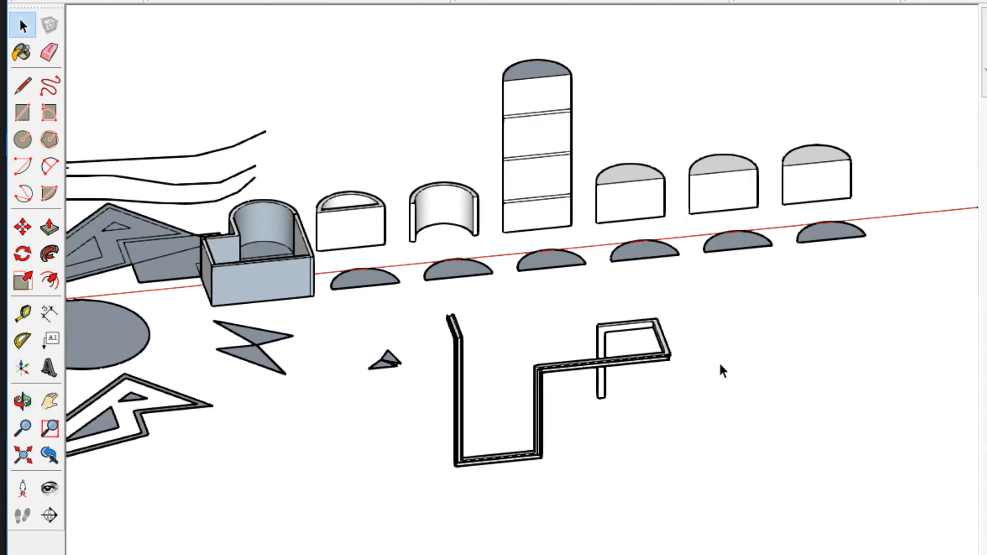
scroll(720, 365, "down", 3)
scroll(458, 283, "up", 4)
middle_click_drag(776, 427, 730, 350, "shift")
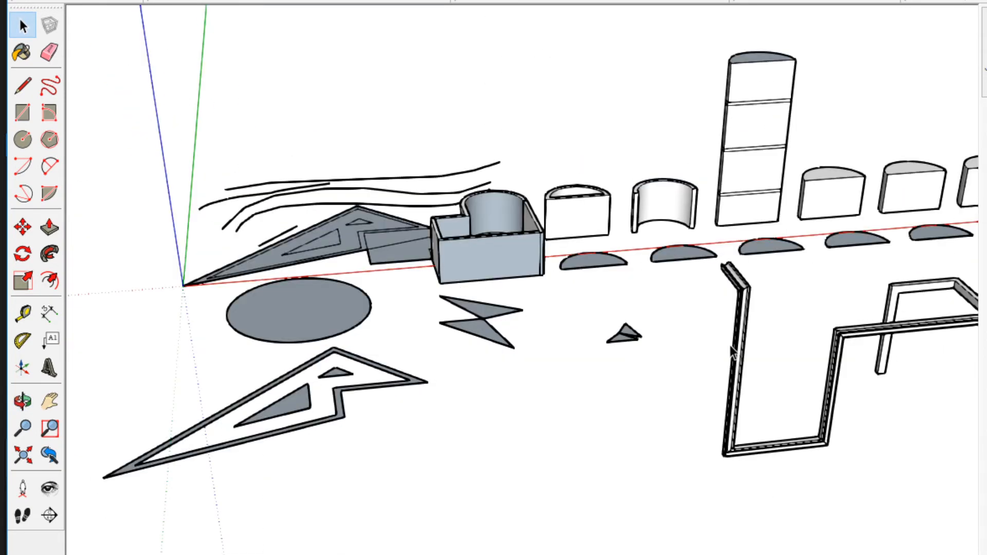
scroll(646, 358, "down", 1)
key("v")
scroll(618, 355, "down", 4)
scroll(618, 356, "up", 2)
middle_click_drag(618, 358, 603, 352)
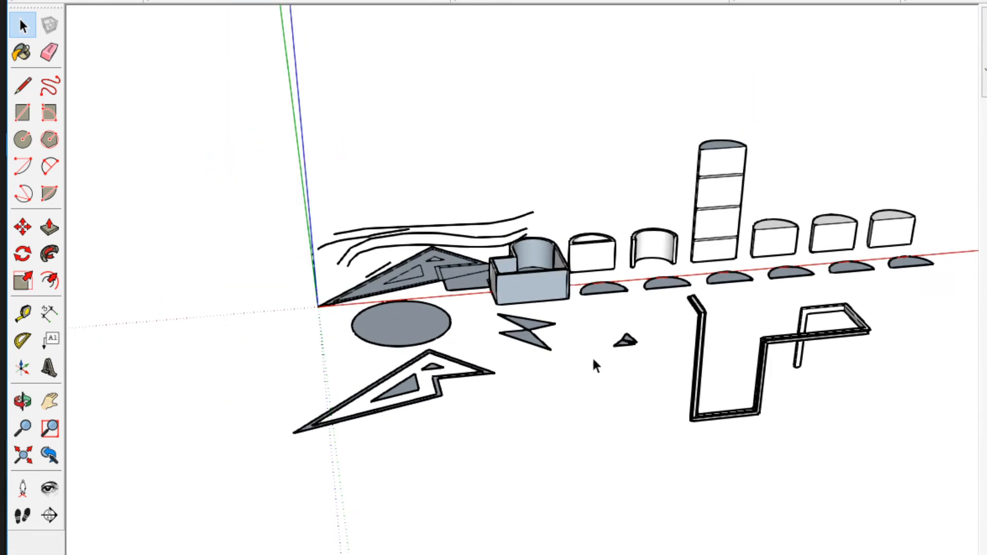
key("shift+t")
scroll(610, 392, "down", 2)
middle_click_drag(563, 511, 648, 361)
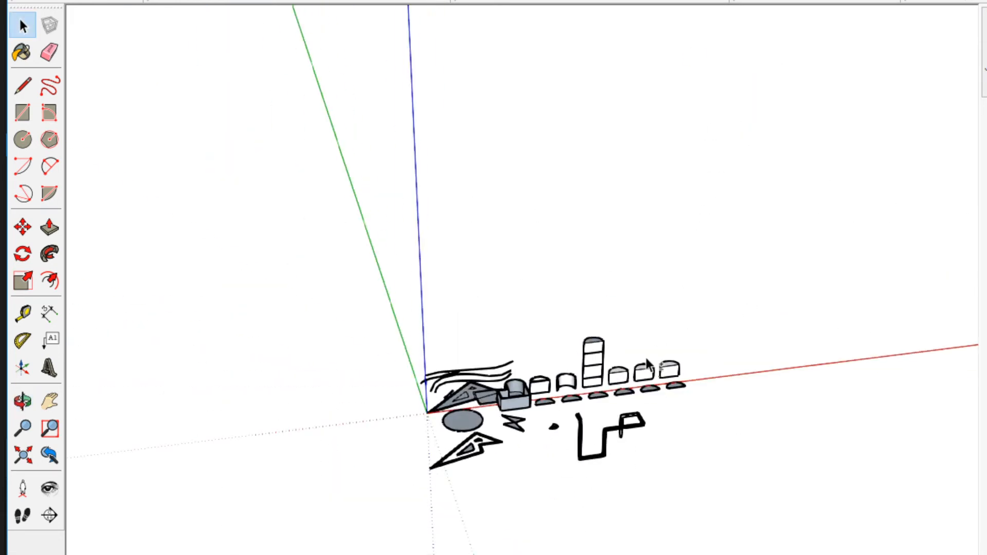
key("shift+t")
scroll(463, 425, "up", 4)
left_click_drag(249, 137, 864, 553)
scroll(653, 551, "down", 3)
left_click(561, 550)
middle_click_drag(561, 549, 483, 180)
scroll(581, 426, "up", 4)
middle_click_drag(615, 526, 468, 439)
middle_click_drag(483, 425, 513, 436)
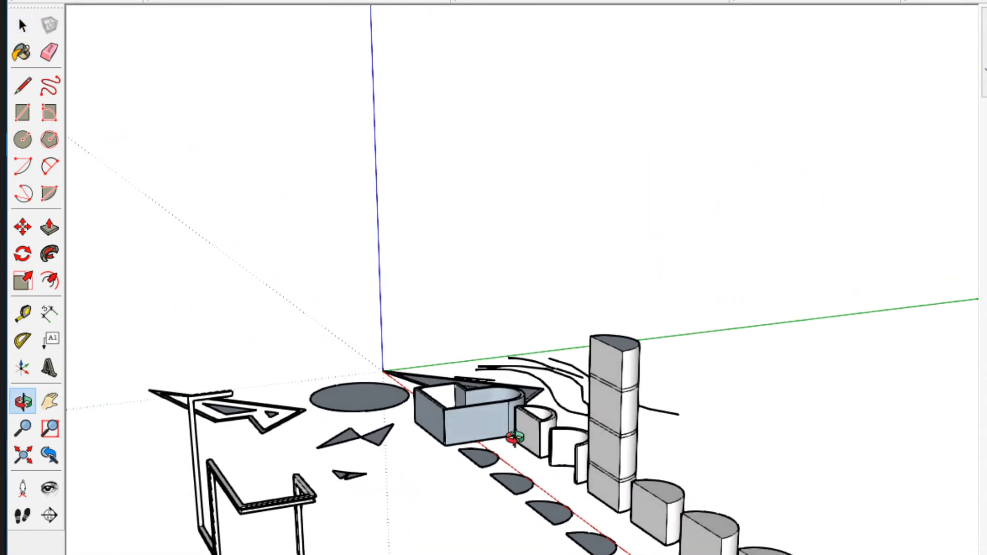
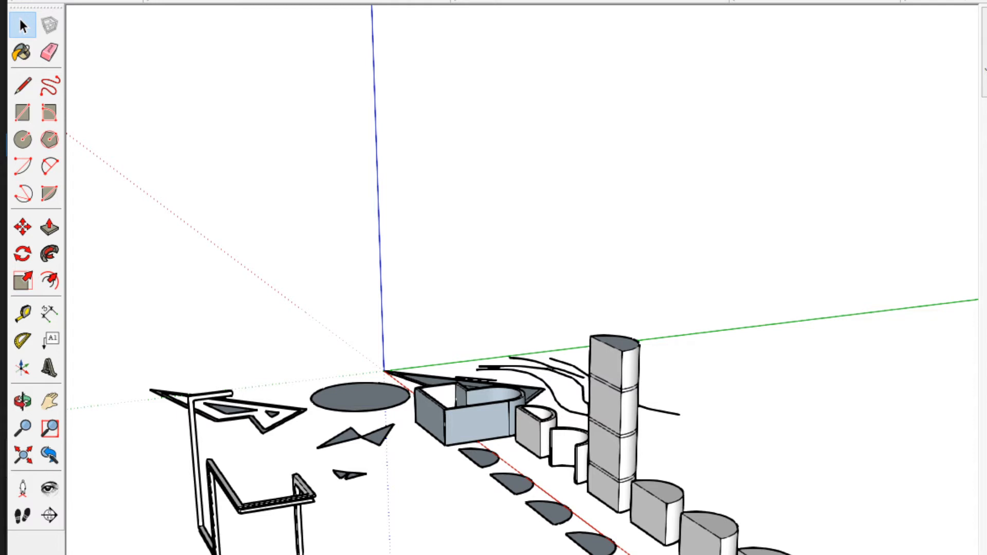
Draw a large rectangle on the ground in the empty area beside the extruded moulding and the half-circle faces.
scroll(783, 149, "down", 2)
middle_click_drag(782, 304, 742, 545)
scroll(741, 545, "up", 2)
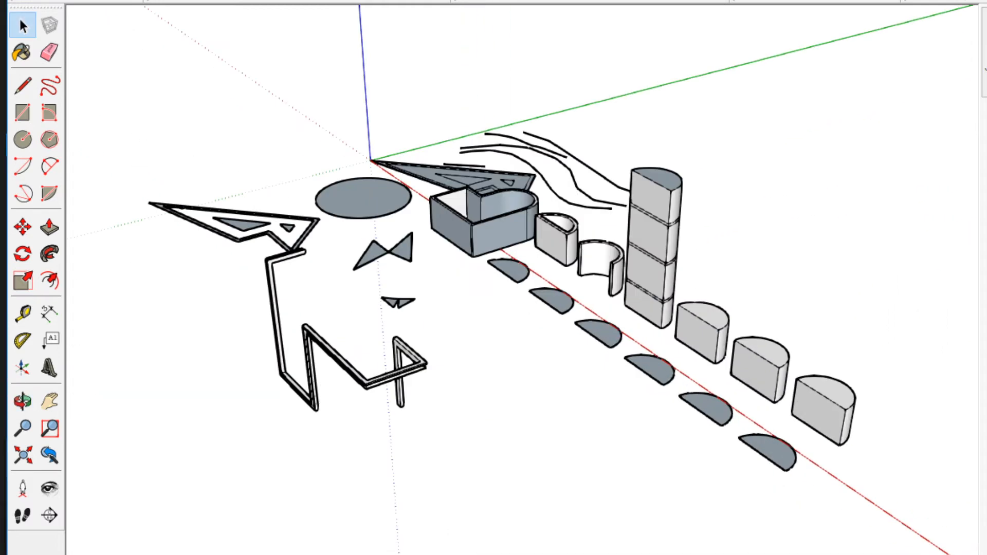
left_click(547, 396)
key("space")
Offset the large rectangle's edges inward to create a smaller rectangle in its centre.
scroll(682, 510, "up", 5)
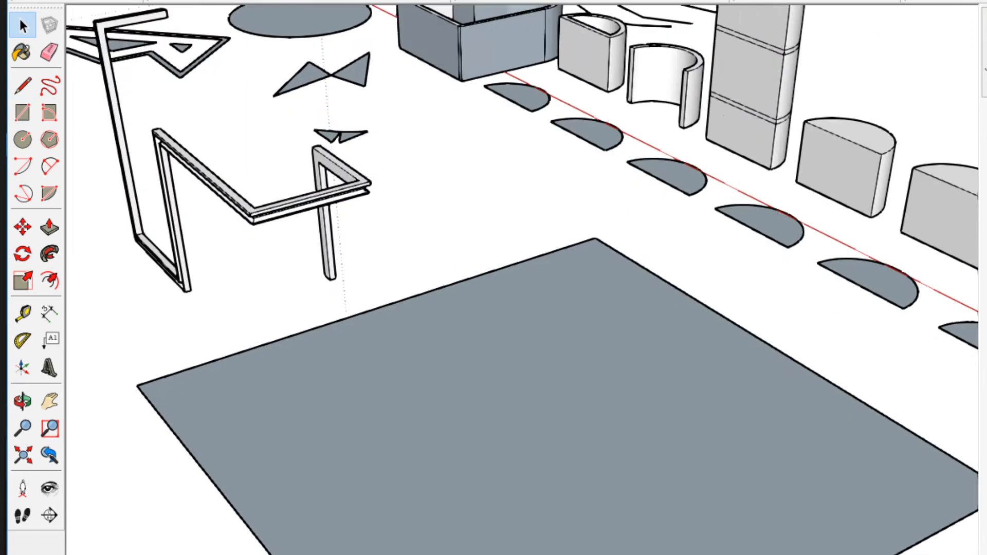
scroll(684, 502, "up", 2)
middle_click_drag(725, 360, 526, 545)
scroll(762, 192, "down", 2)
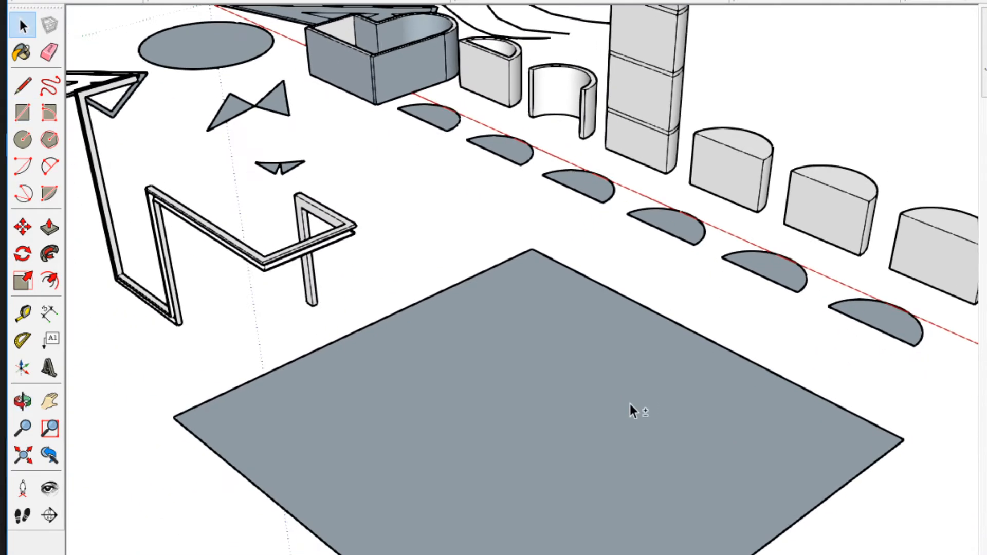
scroll(584, 403, "up", 2)
scroll(564, 251, "down", 2)
key("f")
left_click(563, 242)
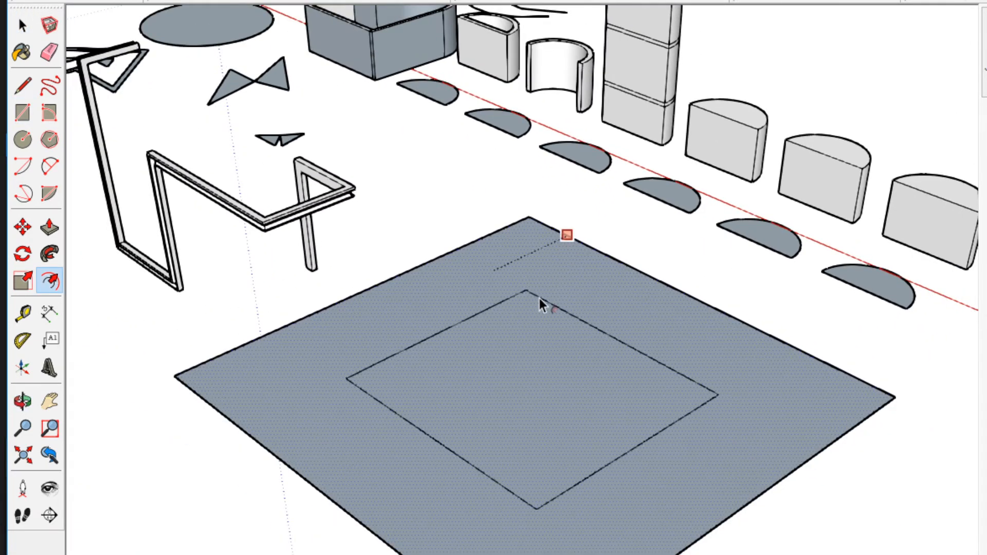
left_click(548, 294)
key("space")
Move one edge of the inner rectangle inward along the red axis to narrow the building footprint.
scroll(453, 306, "up", 2)
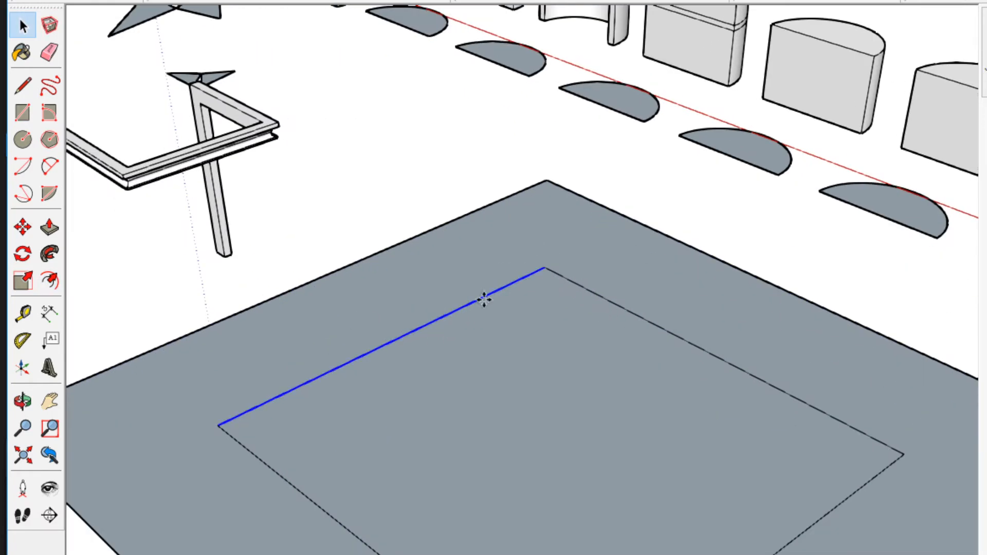
key("space")
left_click(544, 268)
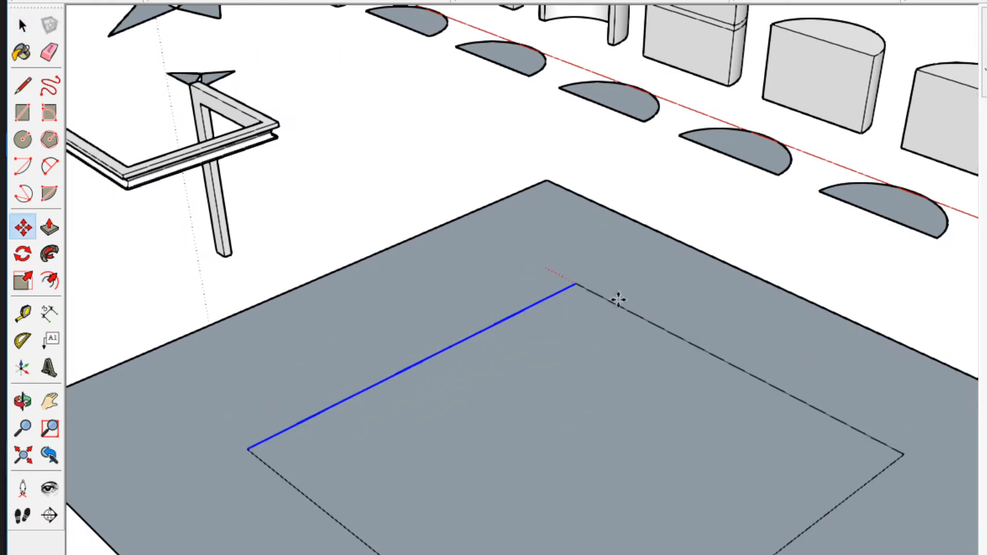
left_click(616, 304)
key("space")
Offset the inner rectangle slightly inward to outline the thickness of the building's walls.
scroll(588, 339, "down", 2)
left_click(324, 535)
scroll(323, 535, "down", 1)
middle_click_drag(476, 509, 706, 507)
scroll(705, 507, "up", 2)
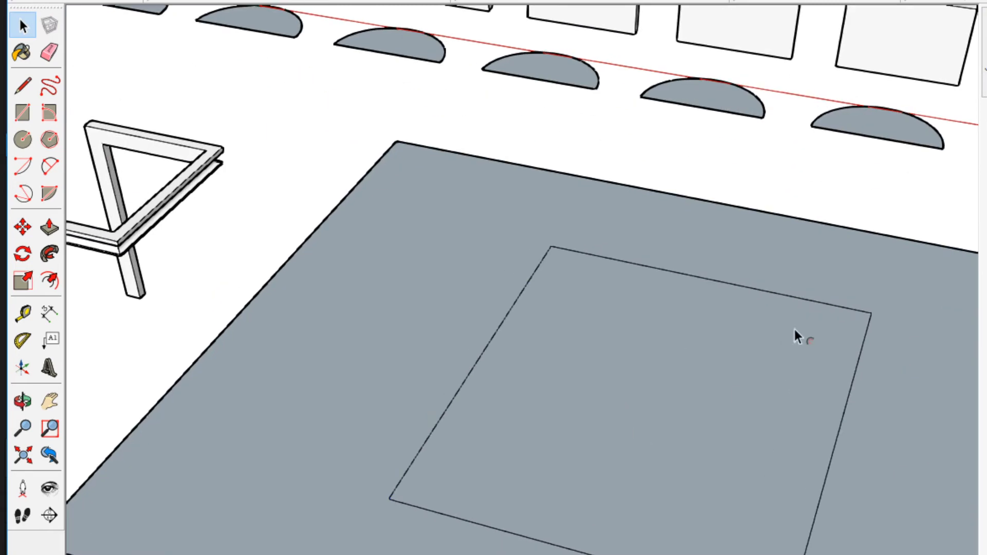
left_click(807, 316)
Push/Pull the narrow band between the two inner rectangles upward to form the building's walls.
key("p")
scroll(810, 313, "down", 3)
scroll(815, 397, "up", 3)
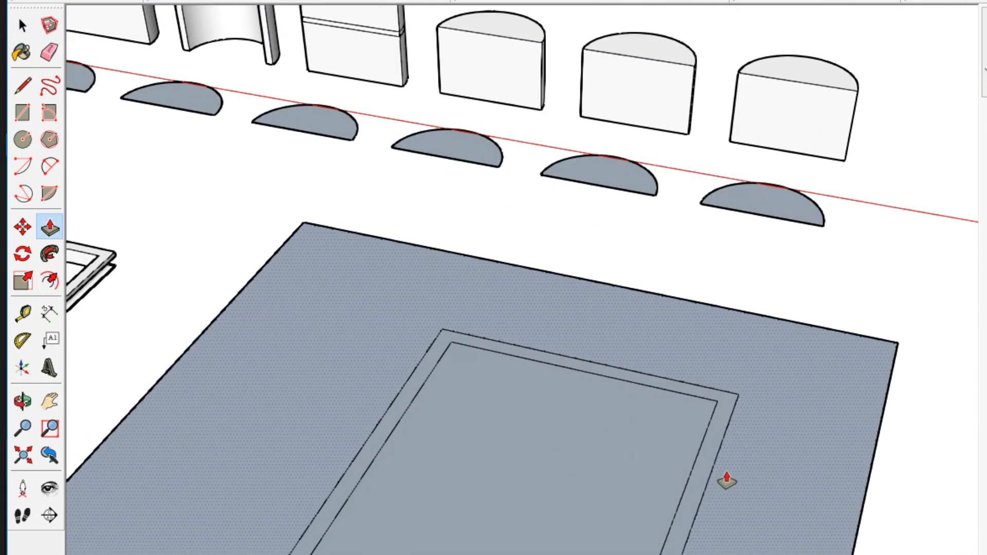
left_click(706, 481)
left_click(677, 328)
scroll(660, 311, "down", 1)
middle_click_drag(668, 325, 712, 298)
middle_click_drag(712, 298, 679, 170)
middle_click_drag(679, 130, 577, 366)
key("ctrl")
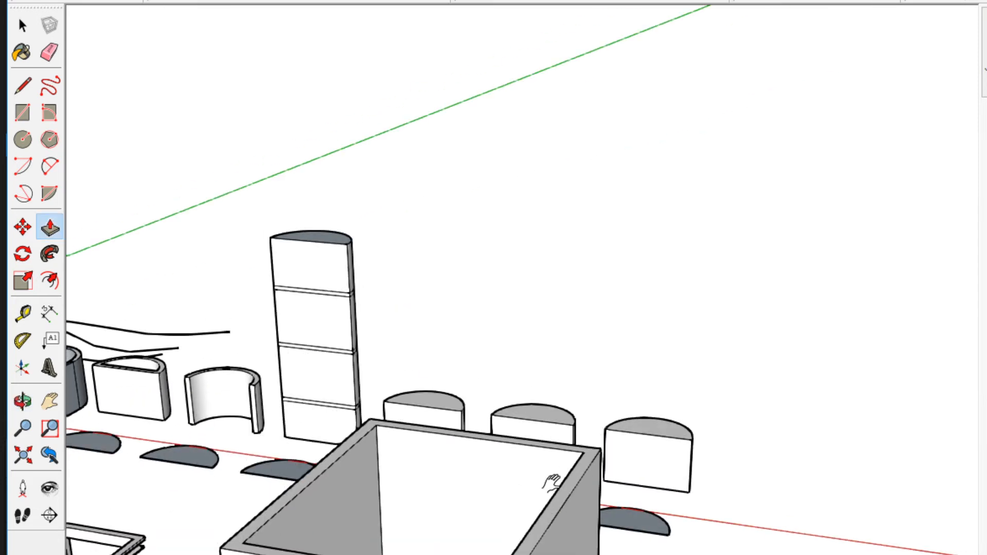
middle_click_drag(551, 483, 657, 359, "shift")
left_click(630, 353)
key("space")
Offset the ground plot's outer edge slightly inward to outline a narrow perimeter wall.
scroll(566, 356, "down", 2)
middle_click_drag(566, 357, 744, 477)
scroll(744, 477, "up", 1)
scroll(744, 476, "down", 1)
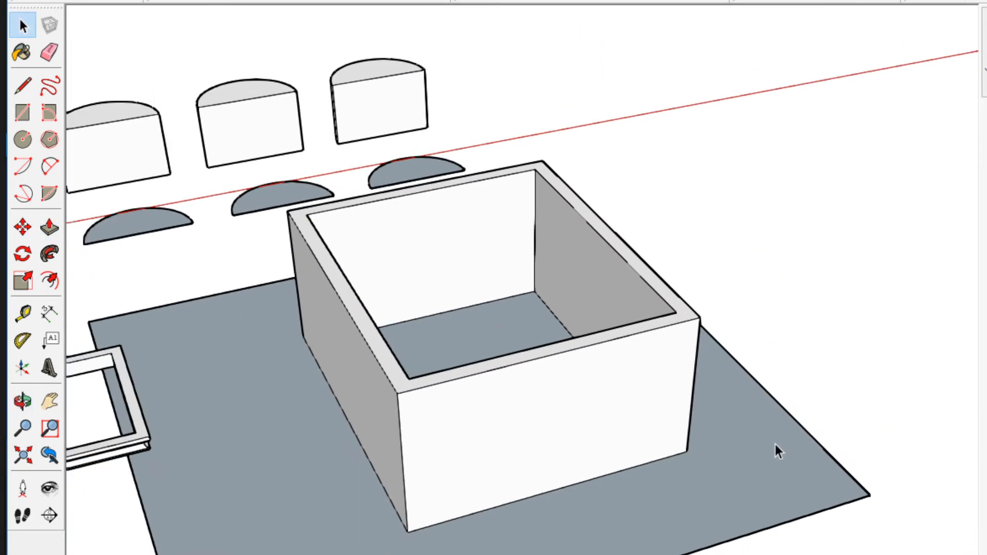
key("f")
left_click(784, 433)
left_click(788, 433)
key("space")
Draw a short line across one side of the perimeter band and copy it along that side to mark an opening.
scroll(359, 502, "down", 2)
middle_click_drag(359, 501, 365, 462)
scroll(434, 298, "up", 2)
key("l")
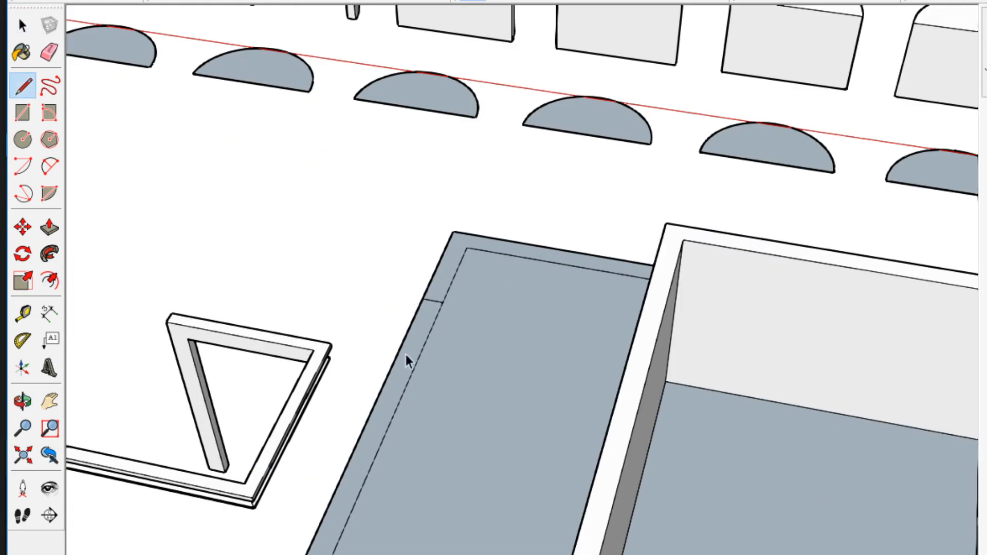
key("space")
scroll(423, 297, "down", 3)
scroll(507, 197, "up", 3)
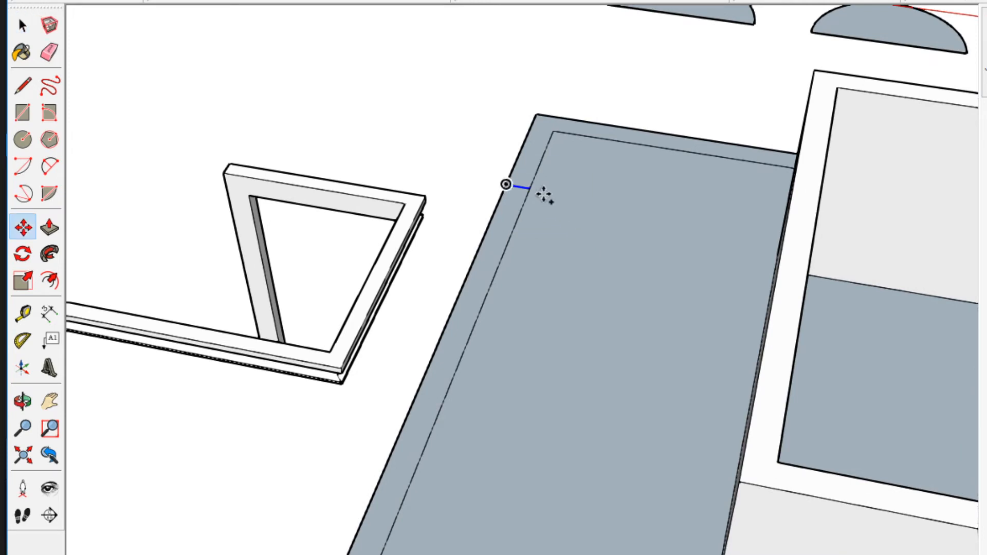
key("space")
scroll(386, 553, "down", 3)
Push/Pull the perimeter band upward to form the outer wall, leaving the marked opening flat.
left_click_drag(405, 520, 355, 554)
middle_click_drag(530, 554, 448, 553, "shift")
left_click(284, 523)
left_click(279, 488)
key("space")
Draw a line between corners along the top of the building's walls to close them with a flat roof face.
scroll(275, 501, "down", 3)
middle_click_drag(276, 501, 446, 433)
scroll(440, 348, "up", 3)
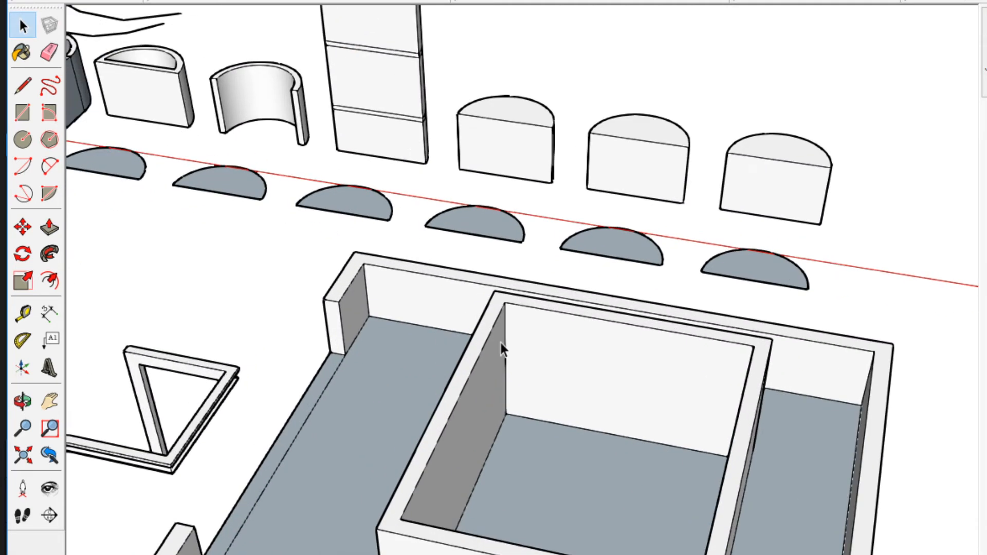
scroll(500, 317, "down", 3)
scroll(509, 365, "up", 3)
key("l")
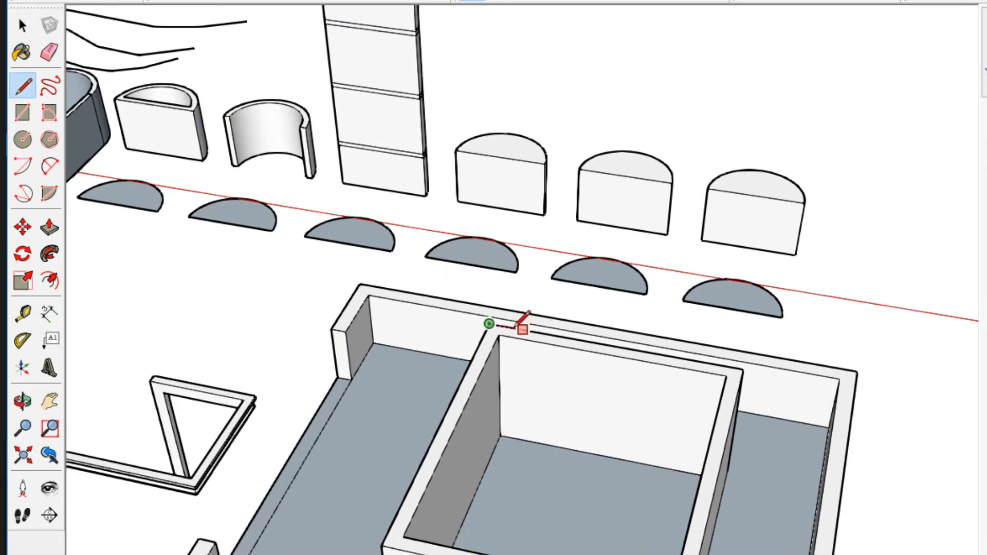
left_click(410, 540)
key("space")
scroll(410, 541, "down", 1)
middle_click_drag(501, 509, 570, 462)
scroll(564, 340, "up", 1)
key("l")
key("space")
scroll(817, 474, "up", 2)
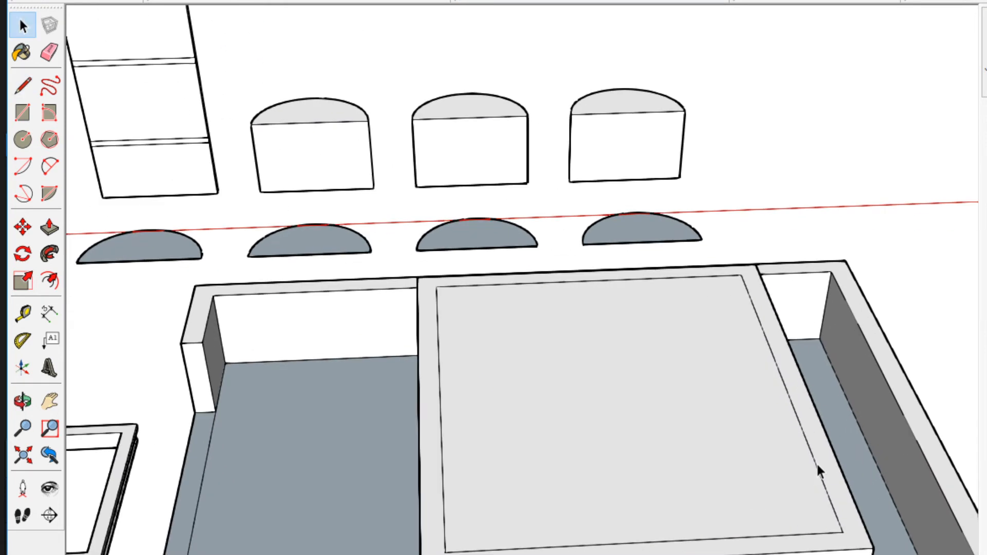
Offset the flat roof's outer edges outward to create an overhang around the building.
middle_click_drag(793, 448, 737, 473, "shift")
key("f")
left_click(754, 428)
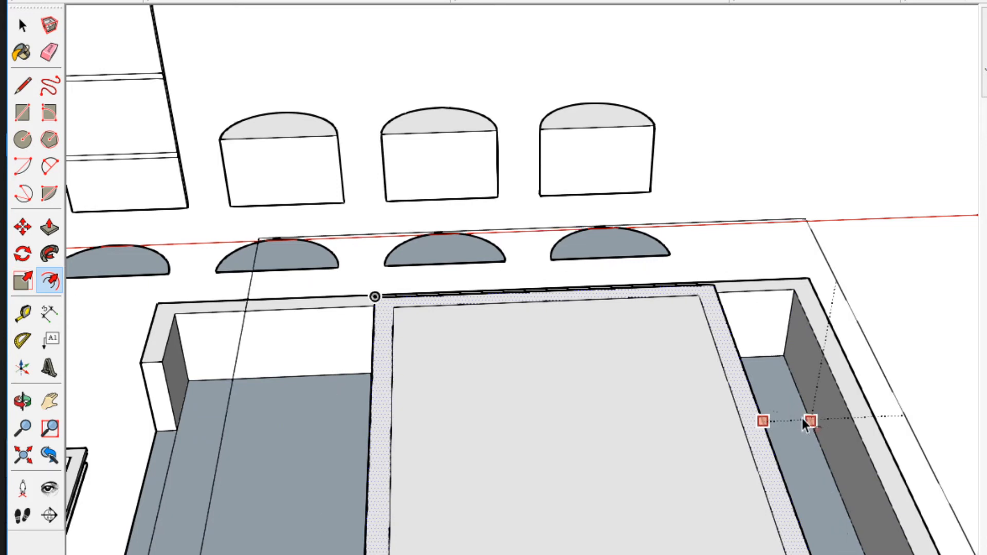
left_click(796, 420)
key("space")
scroll(737, 445, "down", 3)
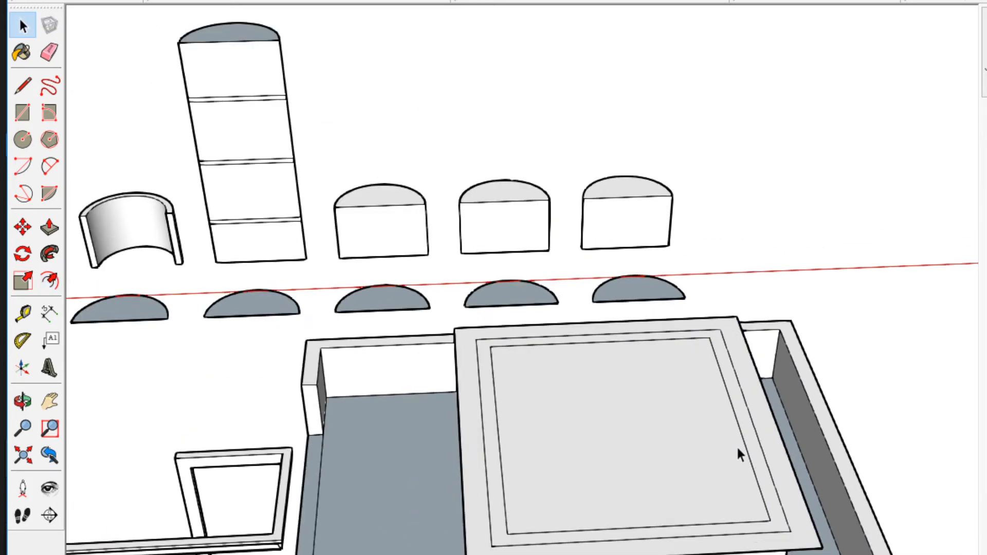
Draw a rectangle on the ground beside the walled plot and add both diagonals between its corners.
scroll(622, 517, "down", 2)
middle_click_drag(822, 373, 623, 501, "shift")
key("r")
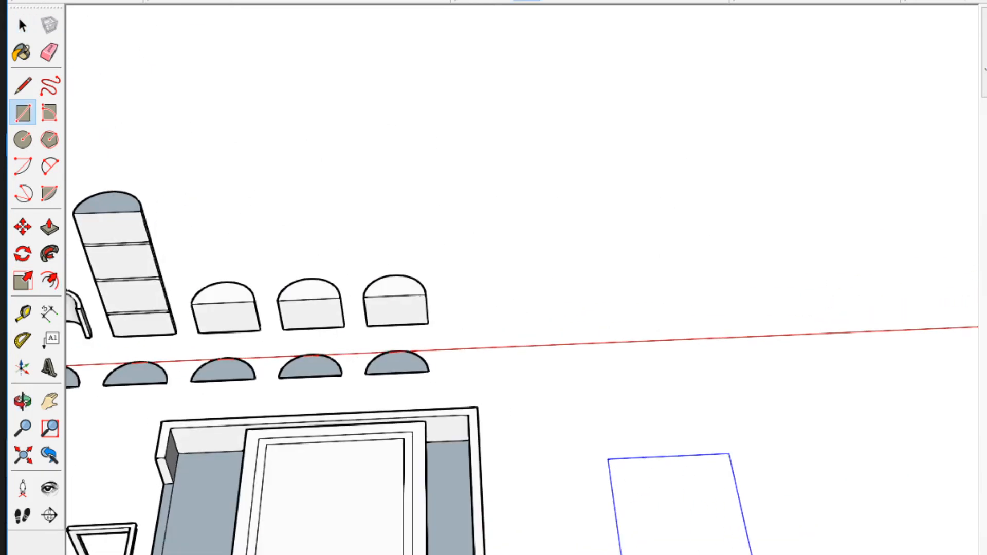
left_click(801, 554)
key("space")
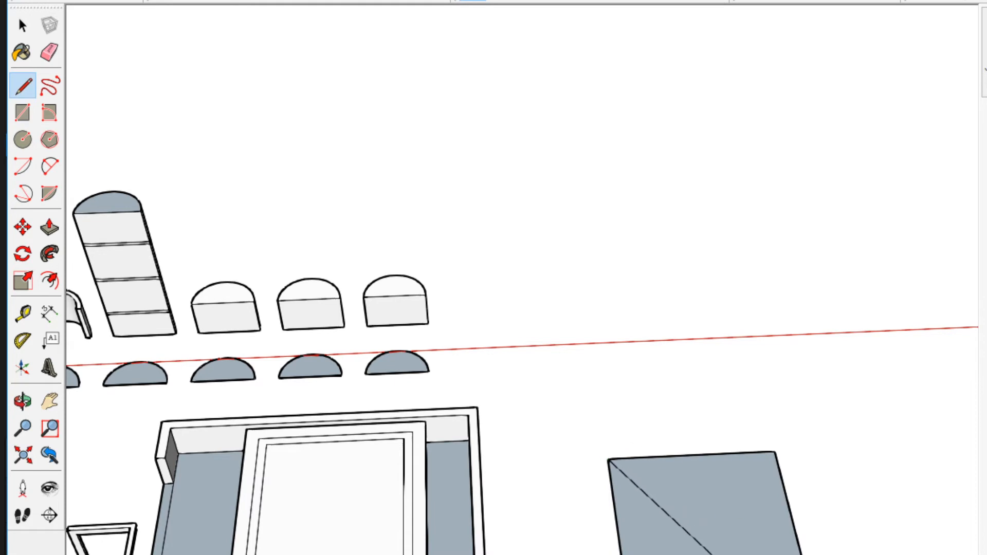
middle_click_drag(720, 550, 748, 492)
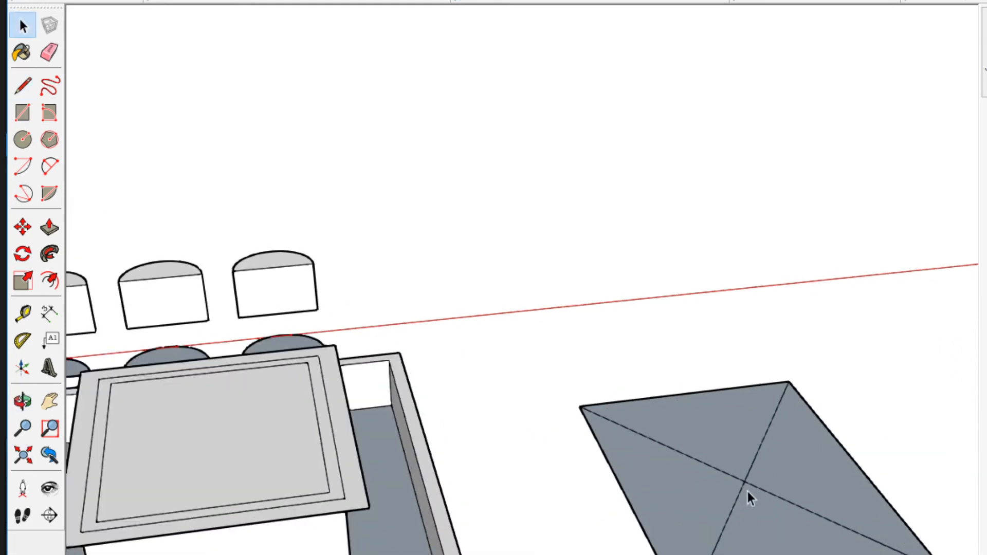
Move the crossing point of the rectangle's diagonals straight up along the blue axis to form a pyramid.
scroll(746, 484, "down", 3)
left_click(745, 481)
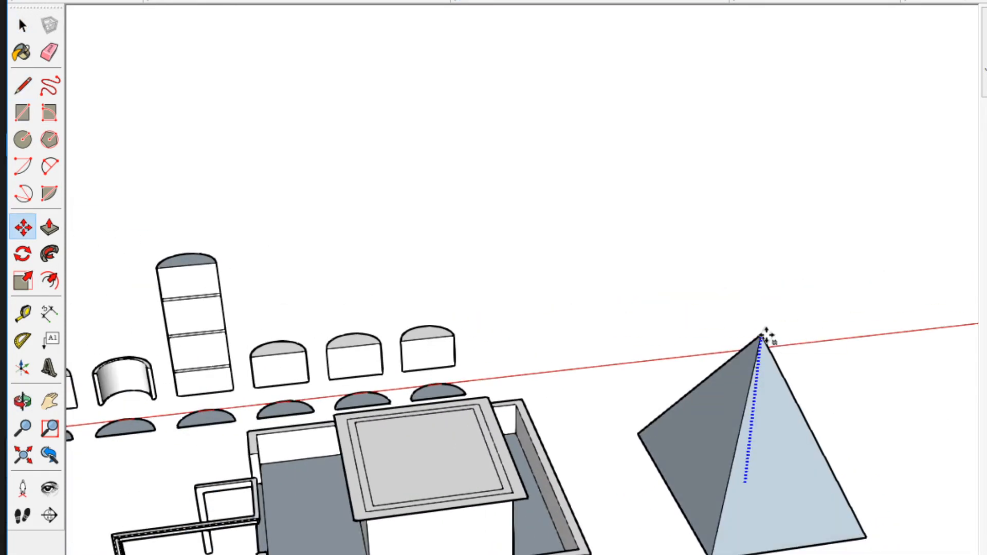
middle_click_drag(749, 409, 659, 535)
Draw a diagonal line across the overhanging roof between two opposite outer corners.
scroll(348, 518, "up", 5)
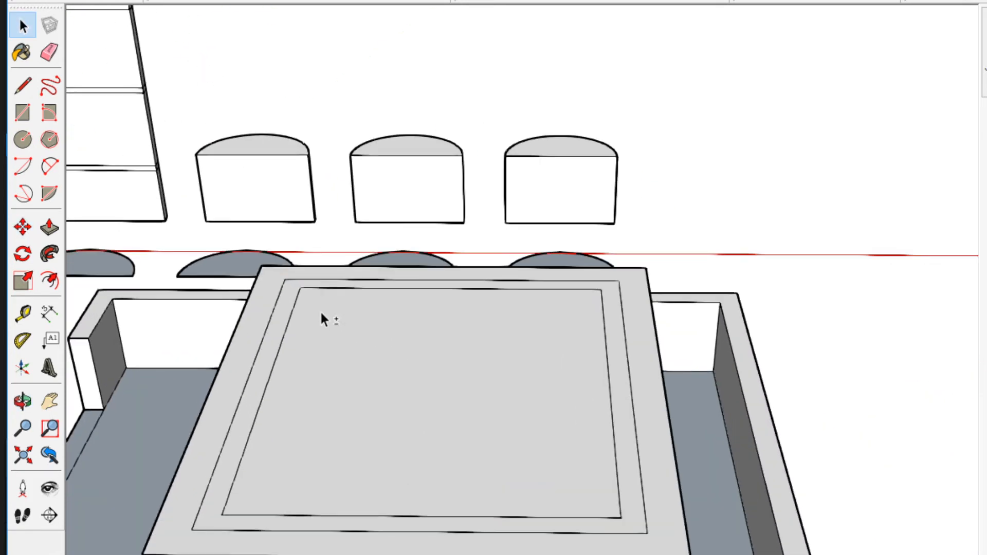
left_click(690, 554)
key("space")
scroll(506, 457, "down", 2)
middle_click_drag(502, 440, 565, 451, "shift")
scroll(565, 450, "up", 1)
Try to move the central segment of the roof's diagonal away from the flat roof plane.
key("c")
key("m")
left_click(520, 416)
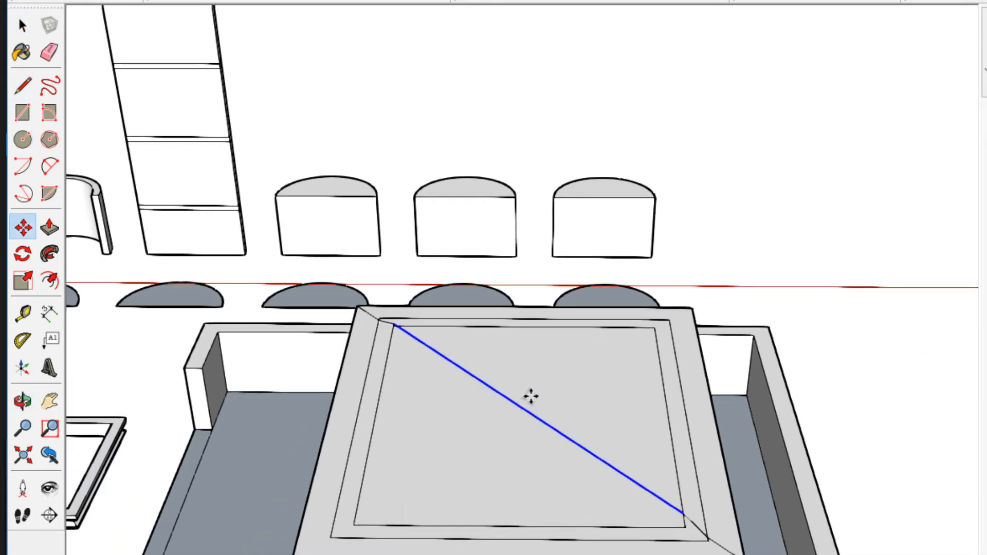
middle_click_drag(579, 266, 693, 163)
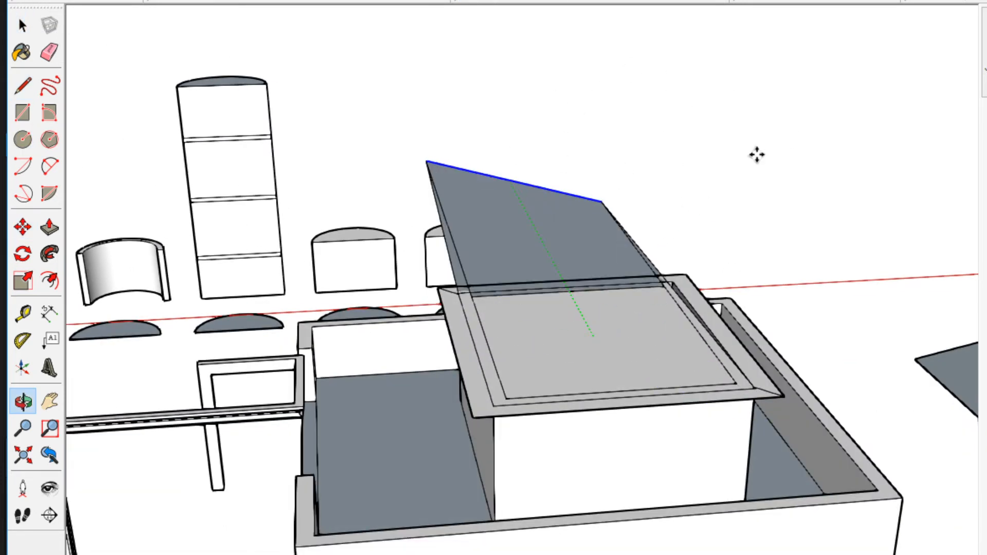
key("space")
Examine the building's overhanging flat roof and plot from below and above.
scroll(650, 244, "down", 3)
left_click_drag(784, 211, 484, 449)
scroll(611, 313, "up", 2)
middle_click_drag(630, 358, 505, 229)
scroll(505, 229, "down", 1)
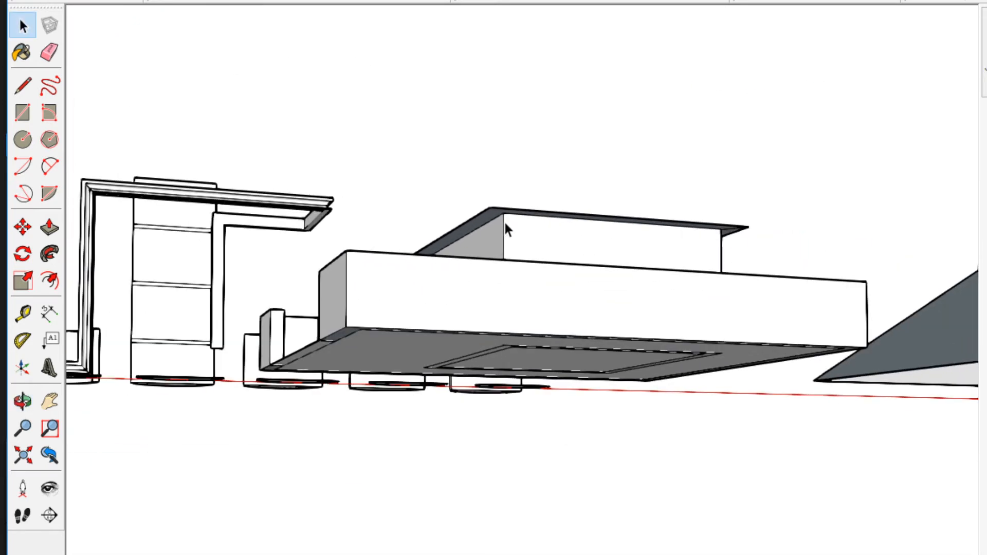
middle_click_drag(527, 240, 504, 435)
scroll(505, 435, "up", 2)
scroll(504, 435, "down", 2)
middle_click_drag(553, 380, 435, 550)
scroll(436, 528, "down", 1)
scroll(421, 507, "up", 3)
scroll(421, 507, "down", 2)
scroll(512, 399, "up", 2)
scroll(494, 392, "down", 1)
scroll(539, 314, "up", 1)
scroll(540, 323, "up", 1)
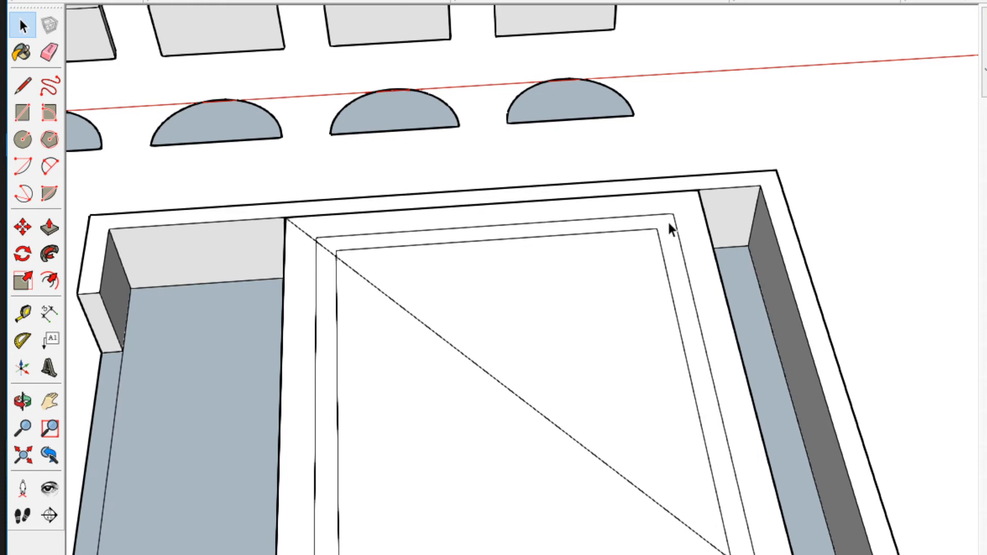
Erase the segments of the diagonal line across the flat roof.
middle_click_drag(673, 233, 648, 350)
mouse_move(434, 524)
middle_mouse_down()
mouse_move(313, 345)
mouse_move(517, 362)
middle_mouse_up()
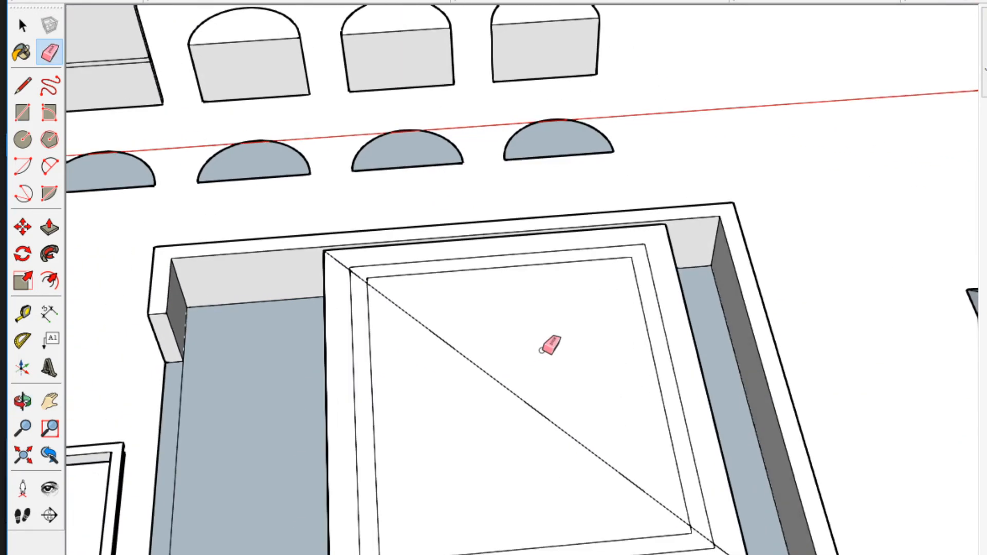
scroll(352, 274, "up", 2)
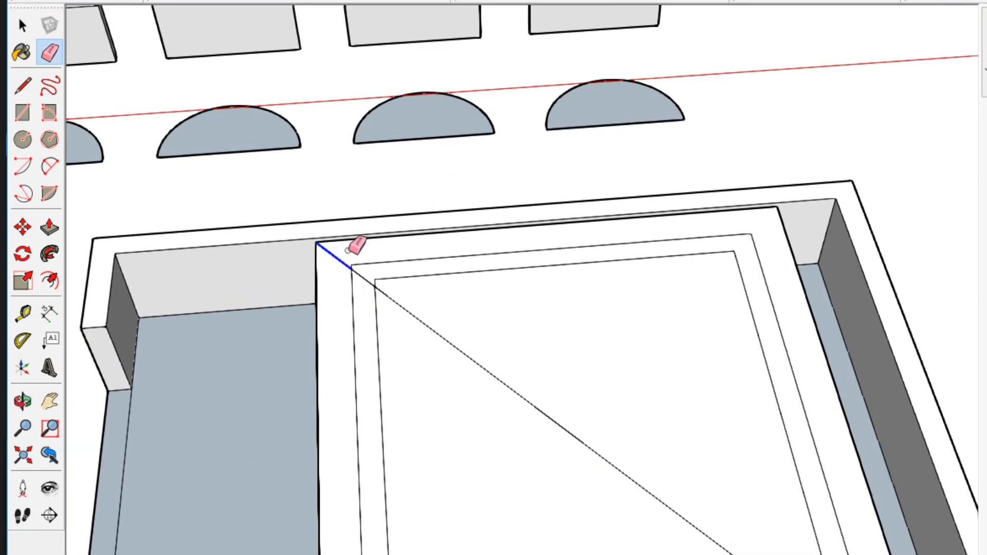
scroll(363, 285, "down", 3)
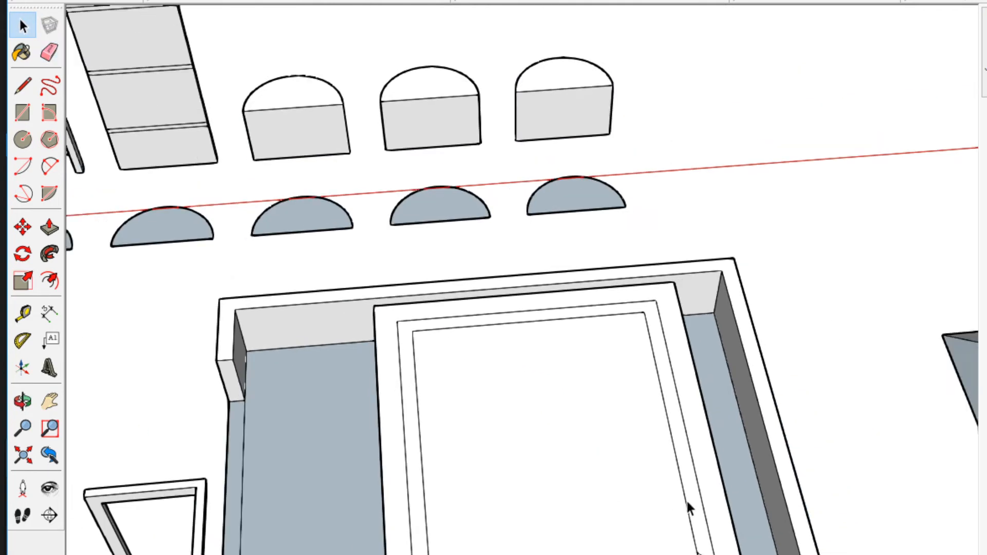
scroll(689, 506, "up", 2)
left_click(723, 461)
key("space")
Try to Push/Pull the roof's outer overhang band slightly upward, keeping the original face.
scroll(682, 508, "down", 2)
mouse_move(683, 507)
middle_mouse_down()
mouse_move(722, 247)
mouse_move(652, 403)
middle_mouse_up()
scroll(439, 380, "up", 2)
key("p")
left_click(406, 376)
key("ctrl")
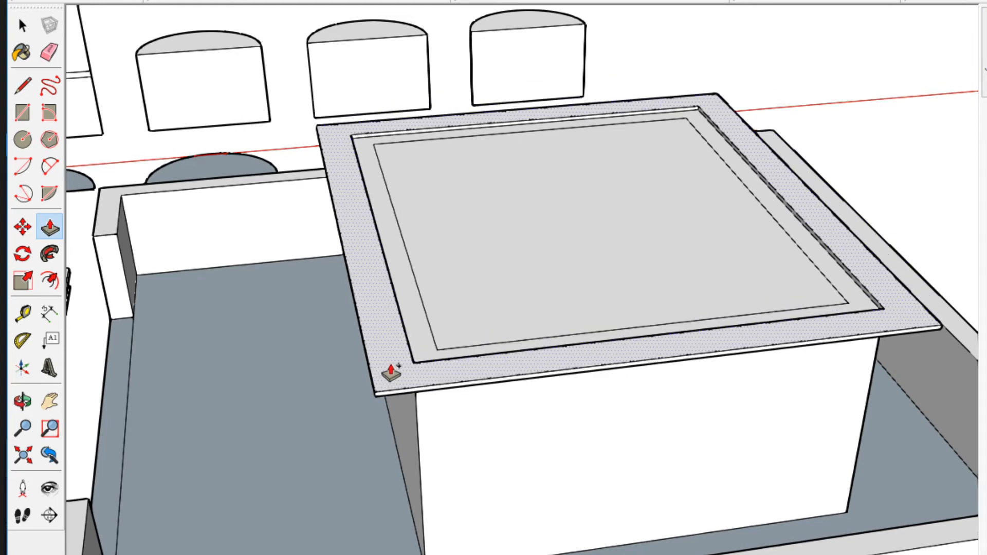
left_click(390, 372)
Draw a short vertical line down from the roof's outer corner and a small upright rectangle there as a profile.
scroll(388, 395, "up", 4)
key("l")
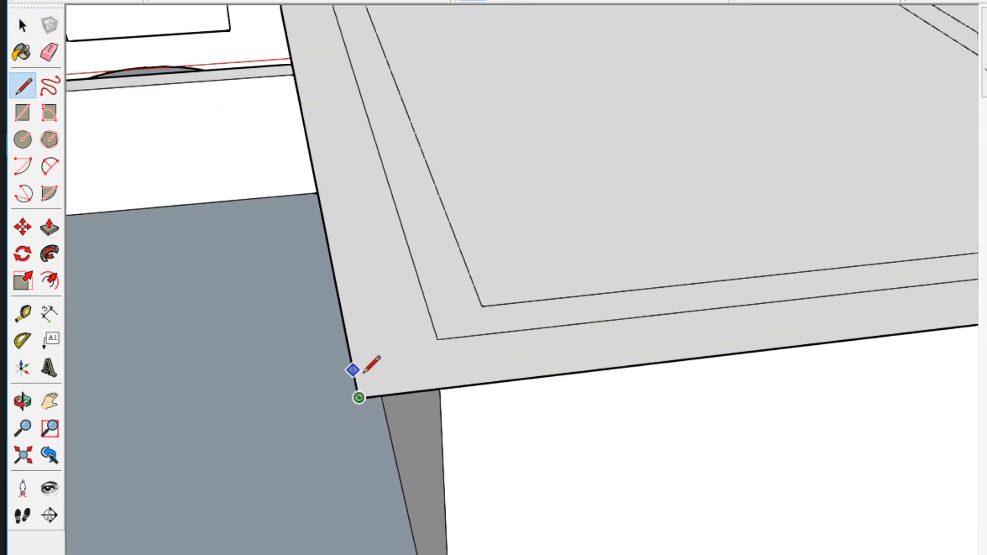
left_click(358, 398)
middle_click_drag(375, 429, 589, 501)
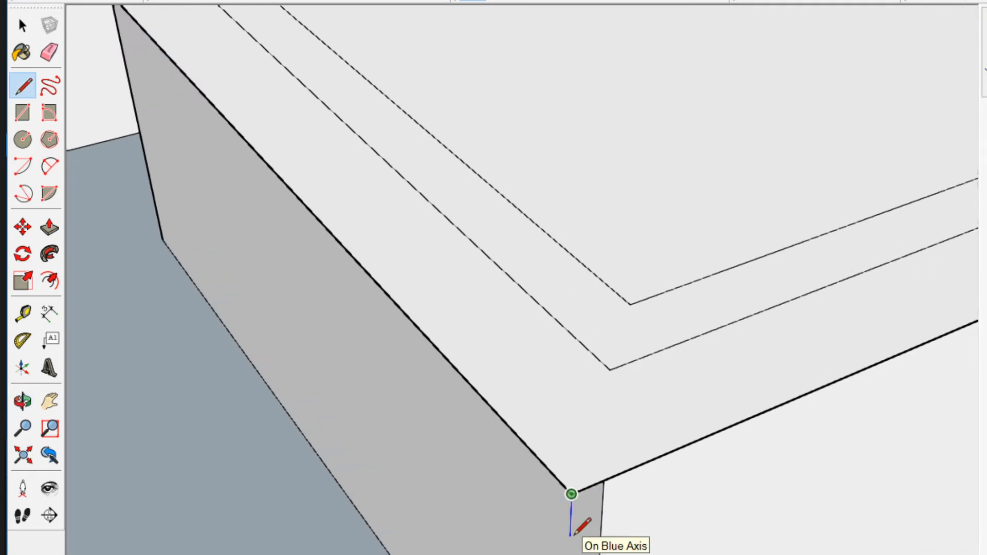
middle_click_drag(569, 534, 568, 534)
key("r")
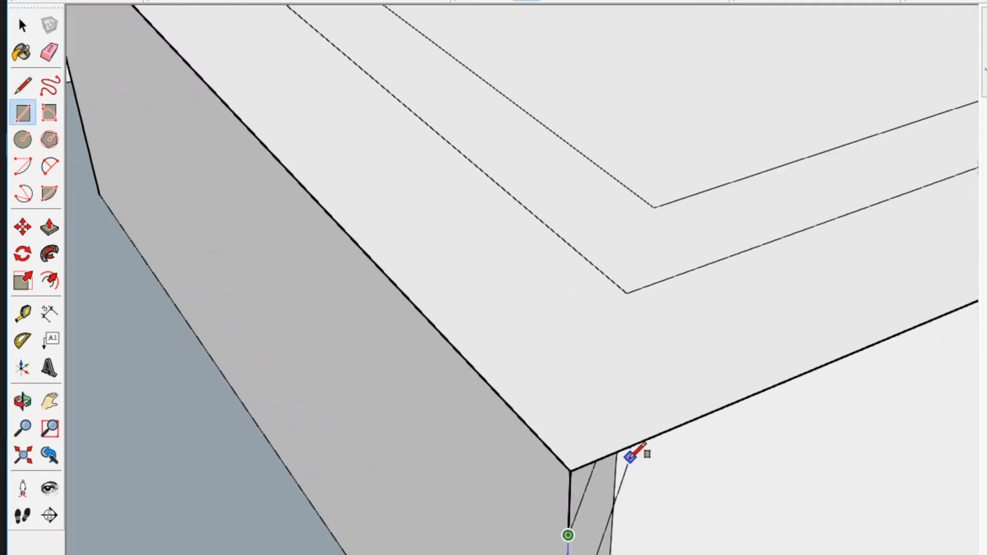
left_click(617, 451)
middle_click_drag(617, 451, 520, 522)
Select the small rectangular profile and rotate it about the roof's outer corner in the horizontal plane.
key("space")
double_click(520, 522)
key("q")
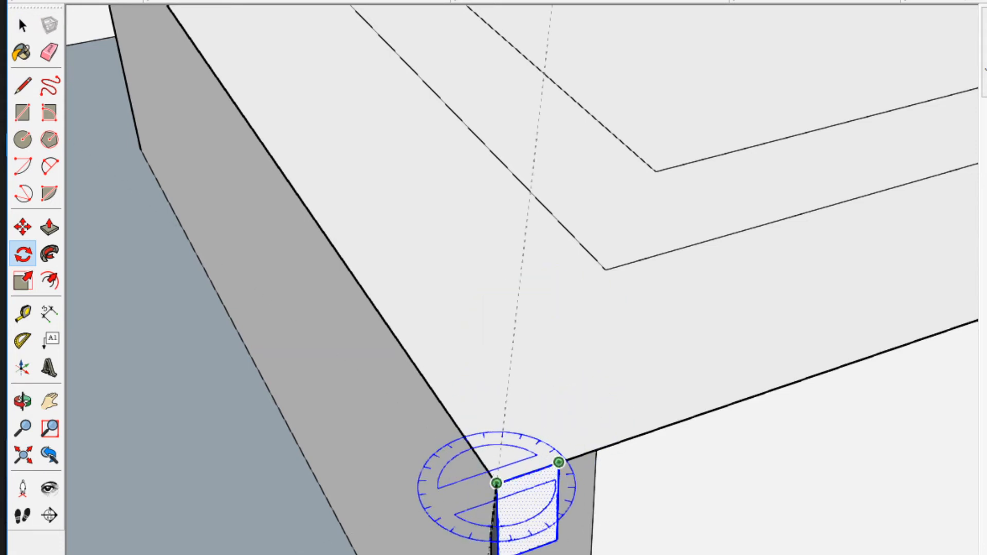
key("Return")
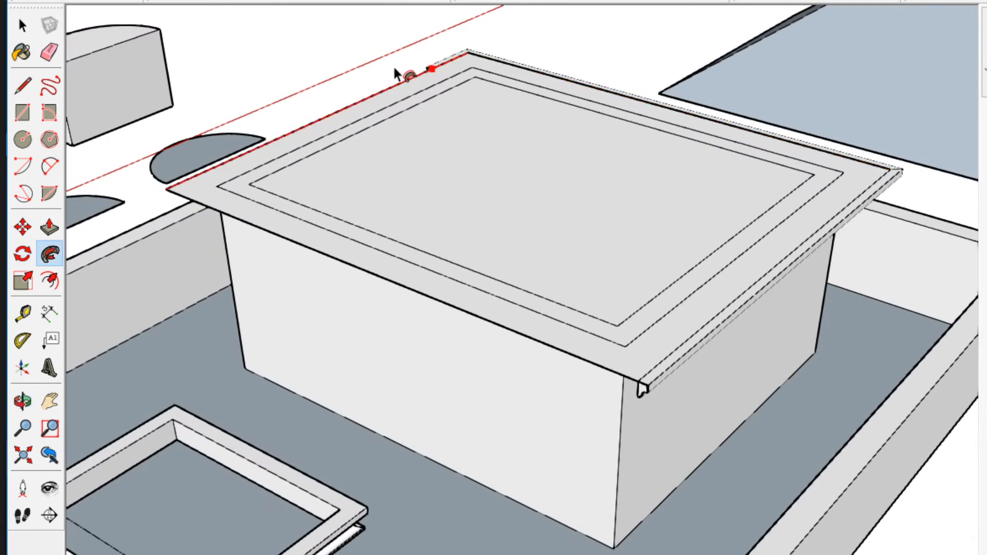
Try to sweep the moulding profile manually along the roof's outer edges with Follow Me.
scroll(655, 408, "up", 5)
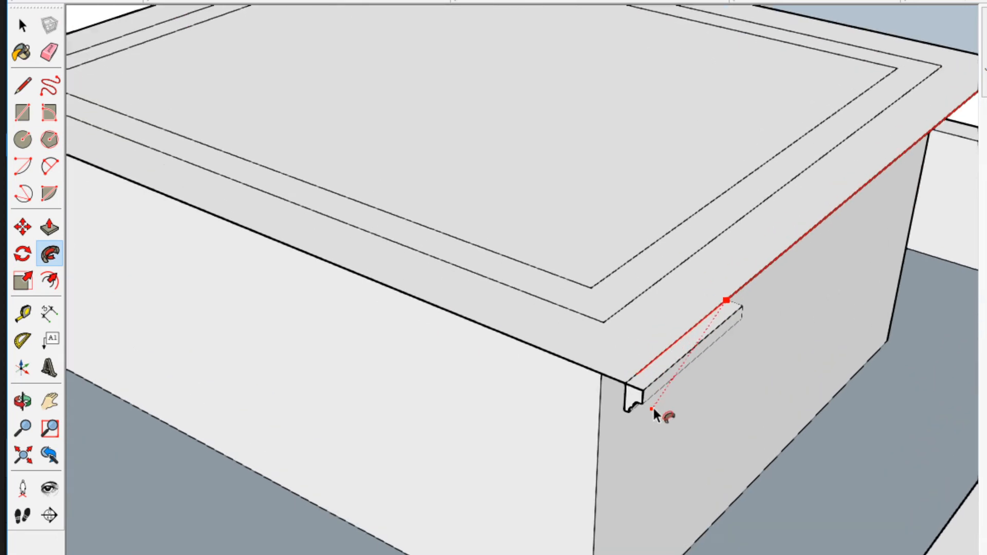
scroll(655, 400, "up", 3)
middle_click_drag(622, 363, 539, 293)
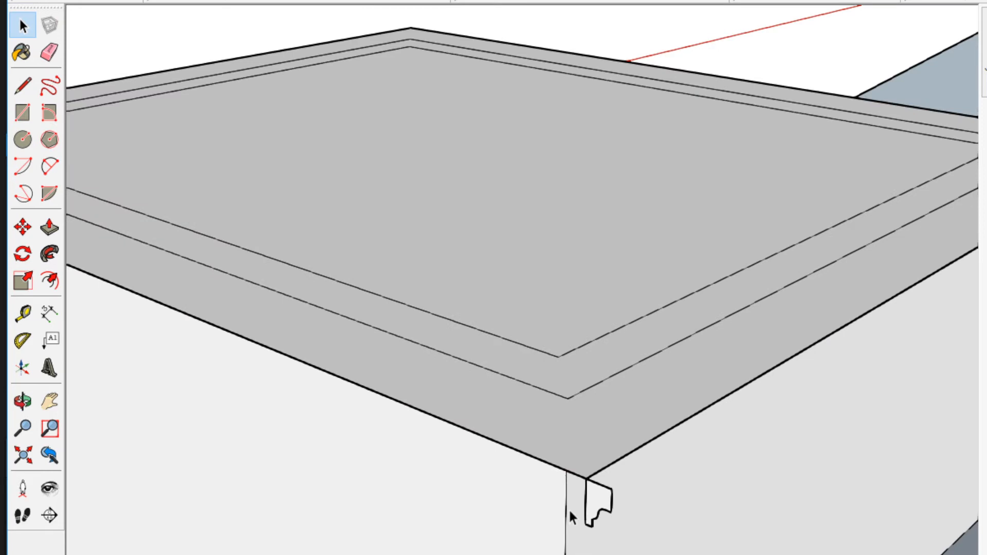
Select the roof's outer boundary edges as the path and sweep the corner moulding profile around them with Follow Me.
double_click(581, 445)
scroll(581, 444, "down", 1)
left_click_drag(588, 394, 553, 422, "shift")
middle_click_drag(521, 313, 456, 433)
scroll(456, 433, "down", 2)
double_click(429, 536)
double_click(436, 498, "ctrl+shift")
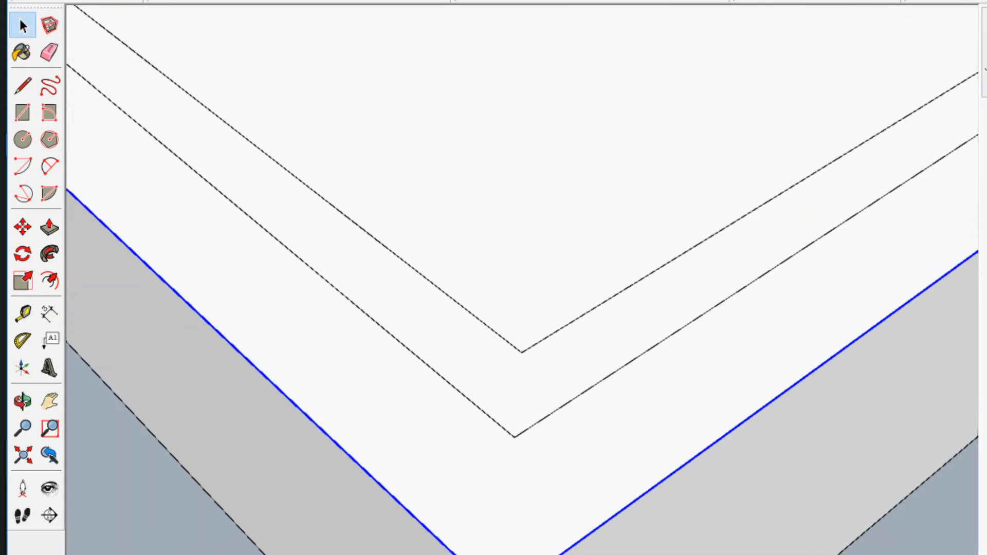
left_click(49, 254)
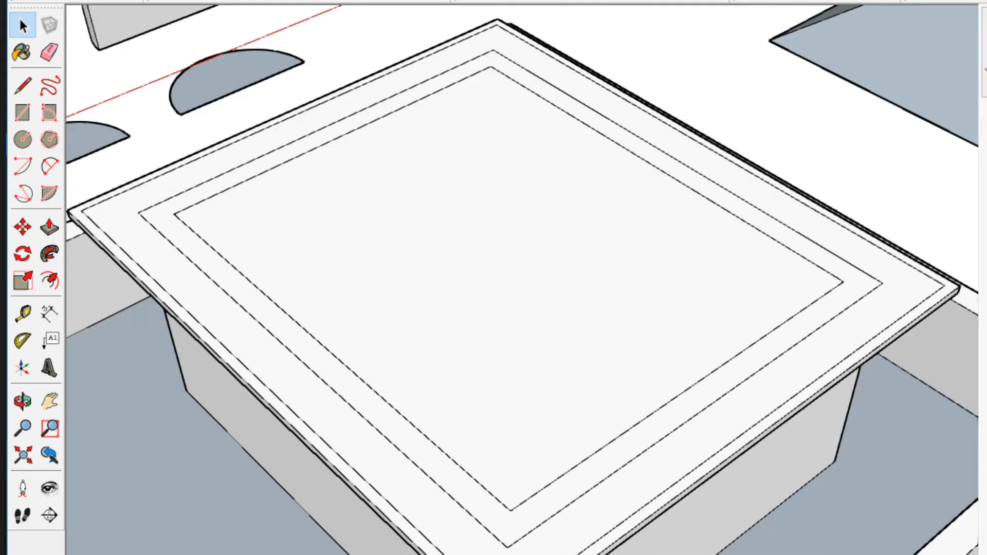
Inspect the cornice moulding along the roof's edges and at its corner.
scroll(514, 463, "down", 3)
middle_click_drag(513, 496, 565, 360)
scroll(612, 278, "up", 6)
middle_click_drag(590, 317, 313, 307, "shift")
scroll(599, 459, "up", 5)
middle_click_drag(599, 459, 451, 489)
scroll(452, 488, "down", 5)
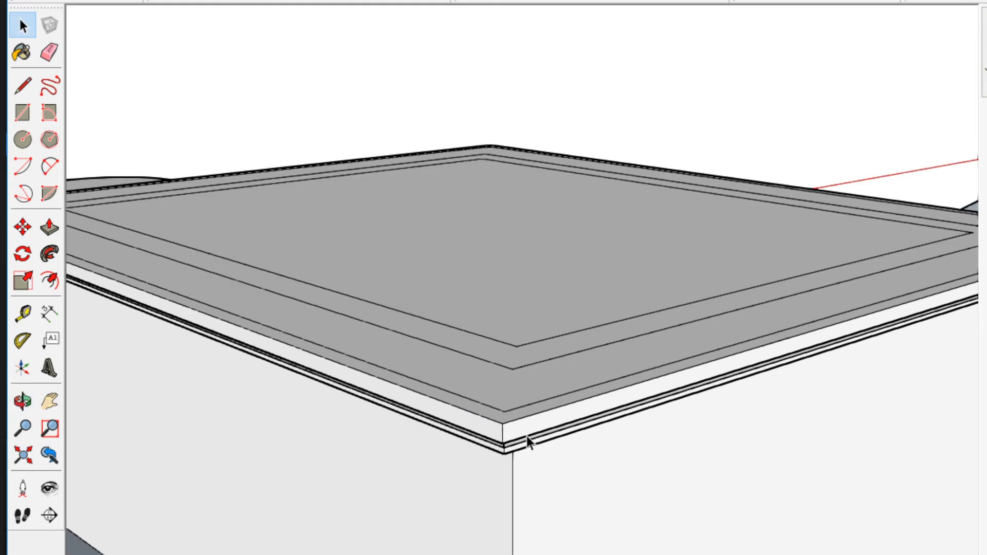
Select all geometry connected to the building's cornice, including the plot walls, and clear the selection.
left_click(524, 436)
scroll(523, 436, "down", 1)
scroll(519, 432, "down", 2)
triple_click(515, 430)
scroll(456, 436, "down", 5)
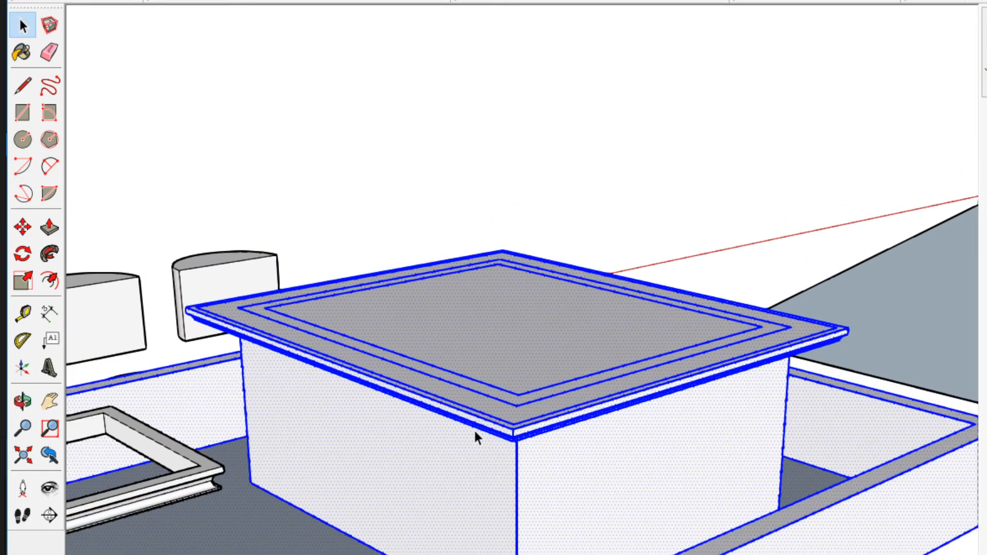
middle_click_drag(527, 438, 485, 502)
key("ctrl+t")
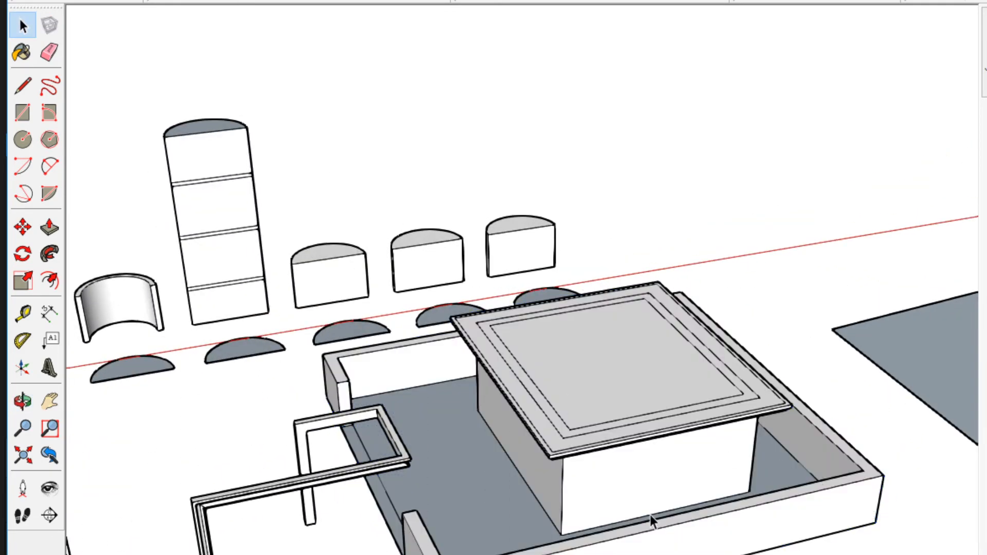
scroll(596, 452, "down", 4)
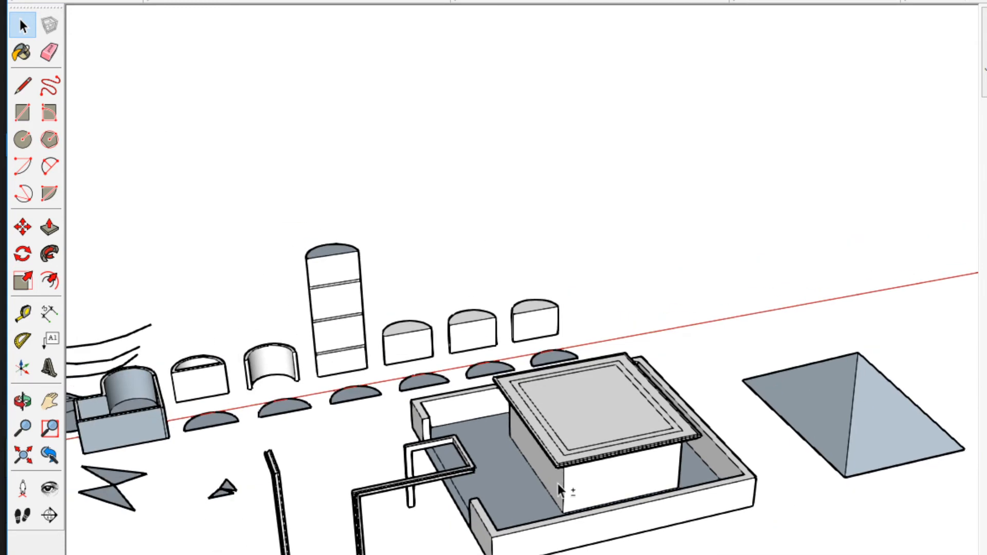
middle_click_drag(557, 484, 571, 488)
scroll(585, 495, "up", 5)
middle_click_drag(380, 523, 404, 437)
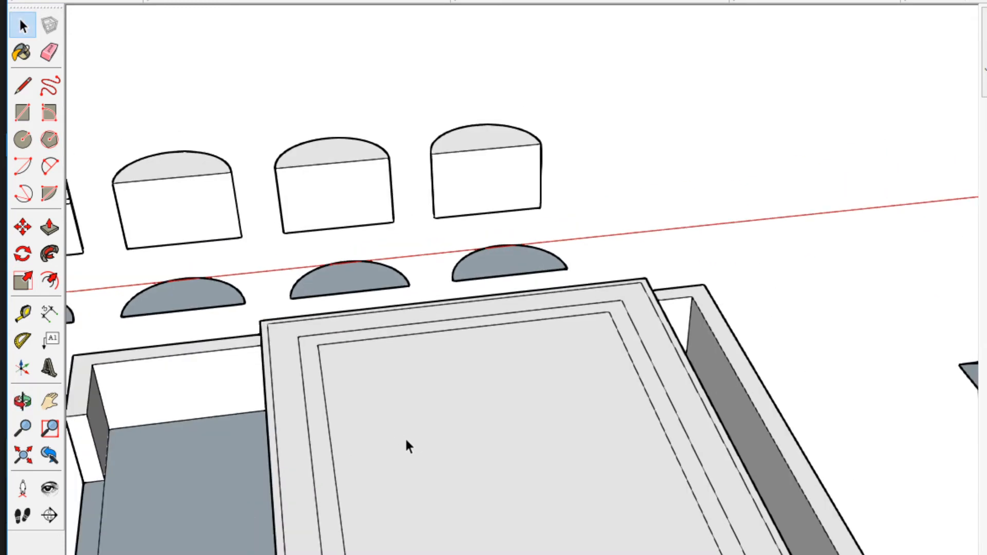
middle_click_drag(348, 522, 408, 462)
scroll(409, 464, "down", 3)
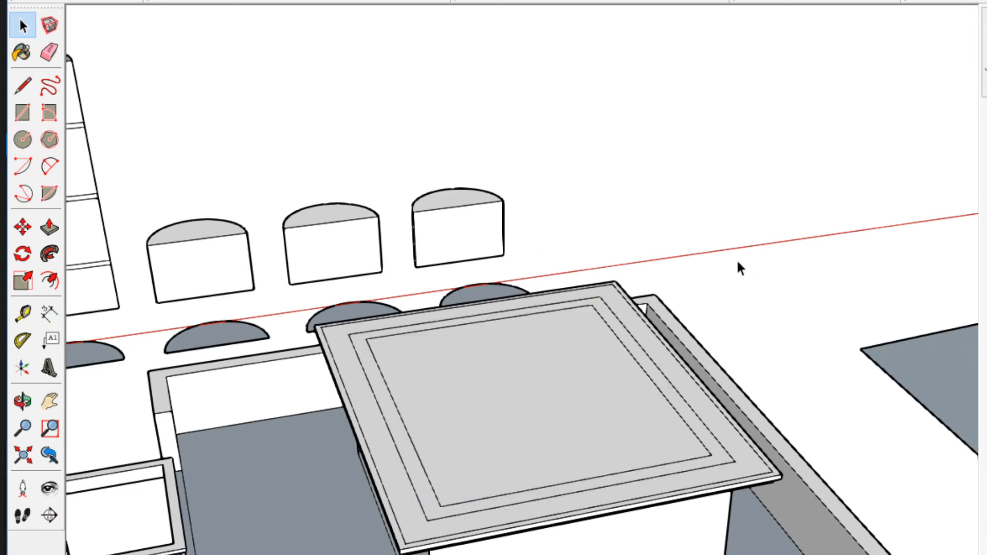
Select all geometry of the half-cylinder next to the tall banded column and make it a group.
scroll(435, 537, "down", 3)
key("F2")
scroll(450, 358, "up", 7)
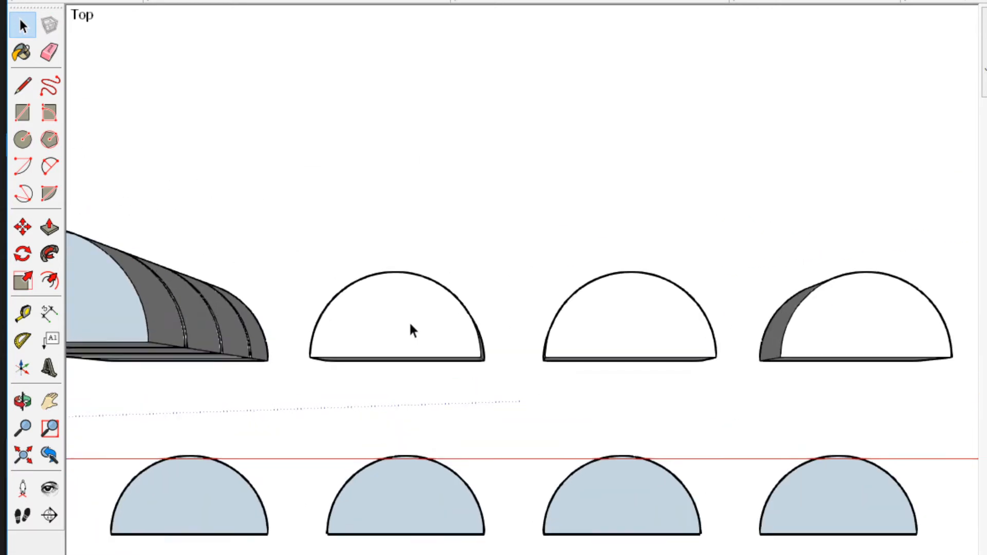
double_click(434, 311)
middle_click_drag(432, 308, 476, 421)
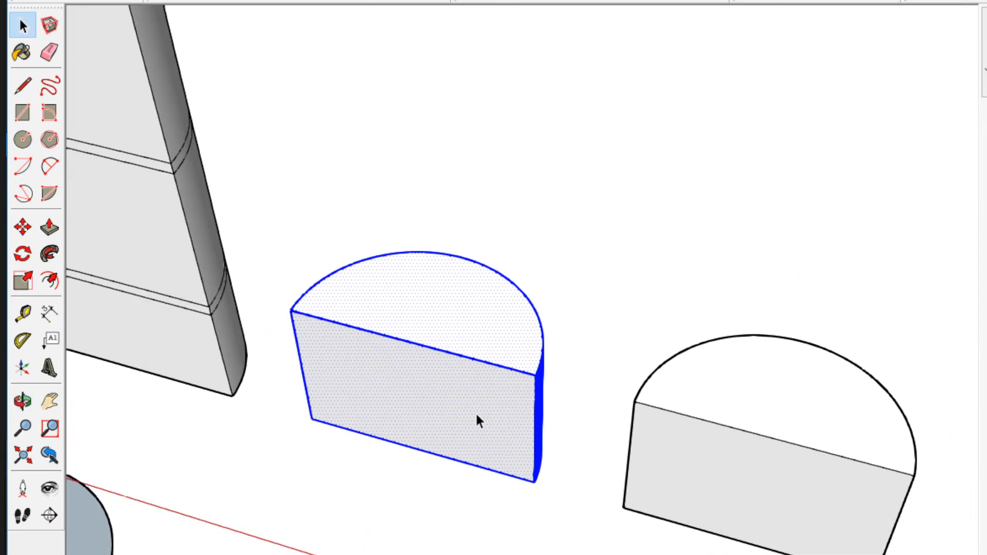
right_click(420, 344)
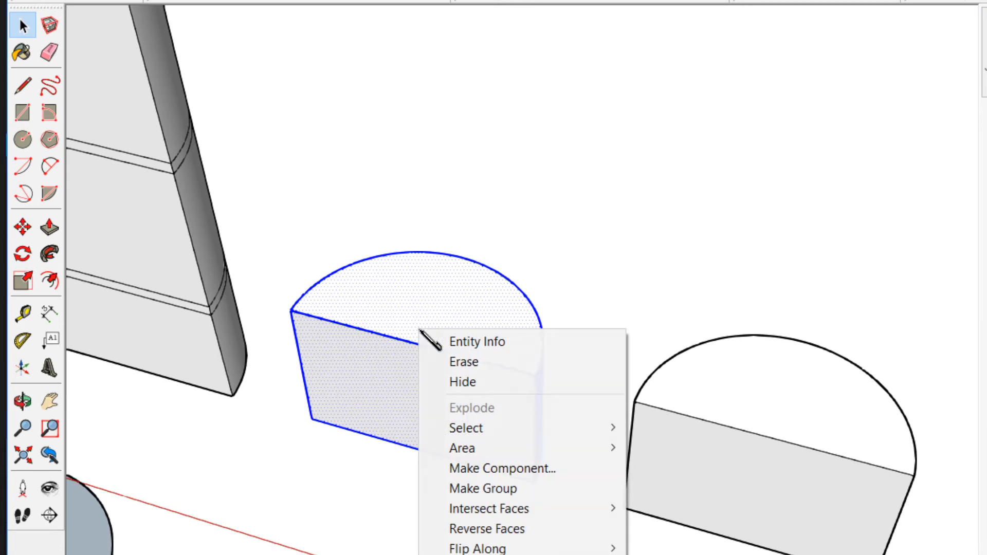
left_click(511, 488)
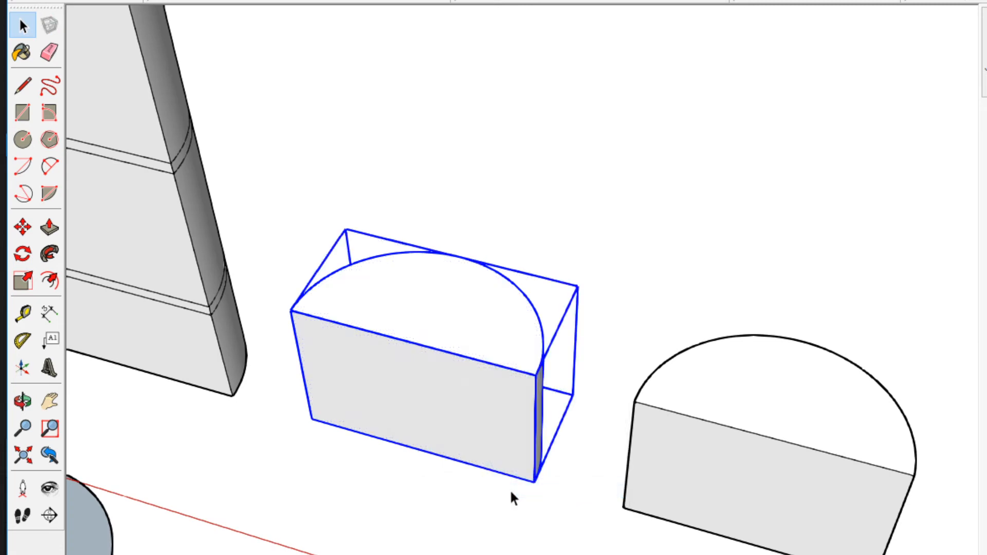
Select the whole ungrouped middle half-cylinder and move it so that it overlaps the neighbouring half-cylinder.
scroll(522, 427, "down", 3)
scroll(529, 421, "down", 2)
middle_click_drag(466, 428, 412, 427, "shift")
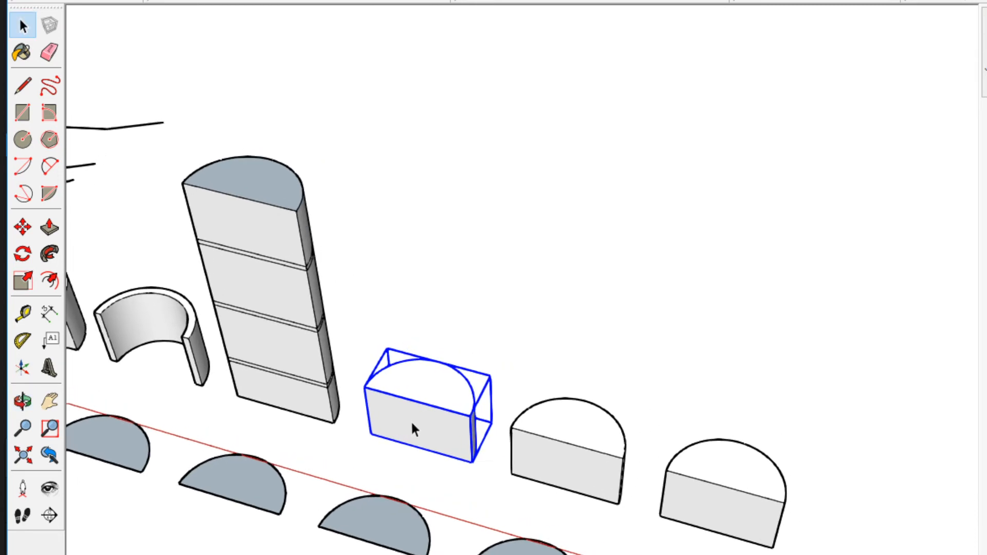
scroll(416, 422, "up", 3)
scroll(489, 421, "down", 1)
middle_click_drag(489, 422, 351, 405, "shift")
scroll(446, 393, "down", 2)
left_click(445, 392)
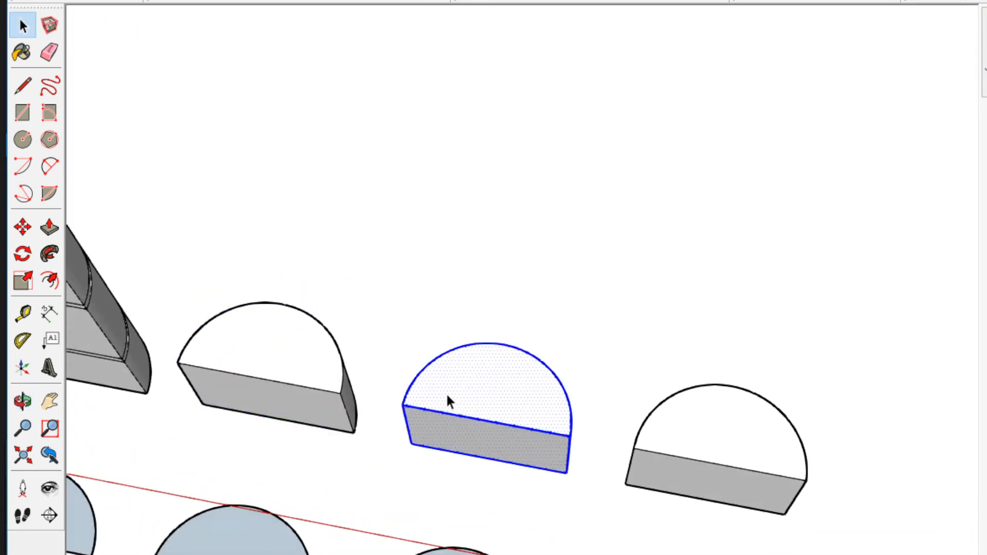
scroll(353, 312, "up", 2)
middle_click_drag(353, 312, 301, 287)
scroll(428, 448, "down", 1)
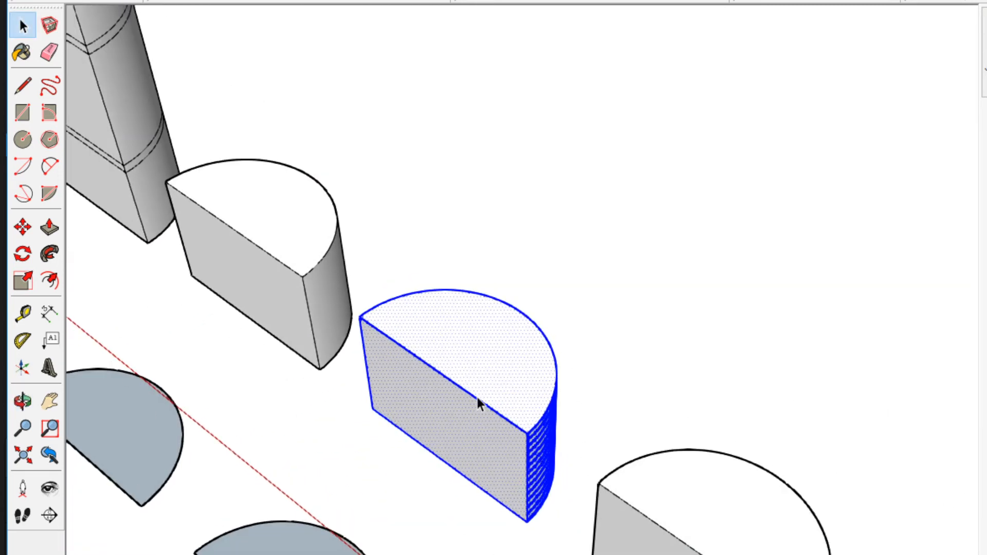
middle_click_drag(600, 458, 593, 457, "shift")
key("m")
left_click(544, 401)
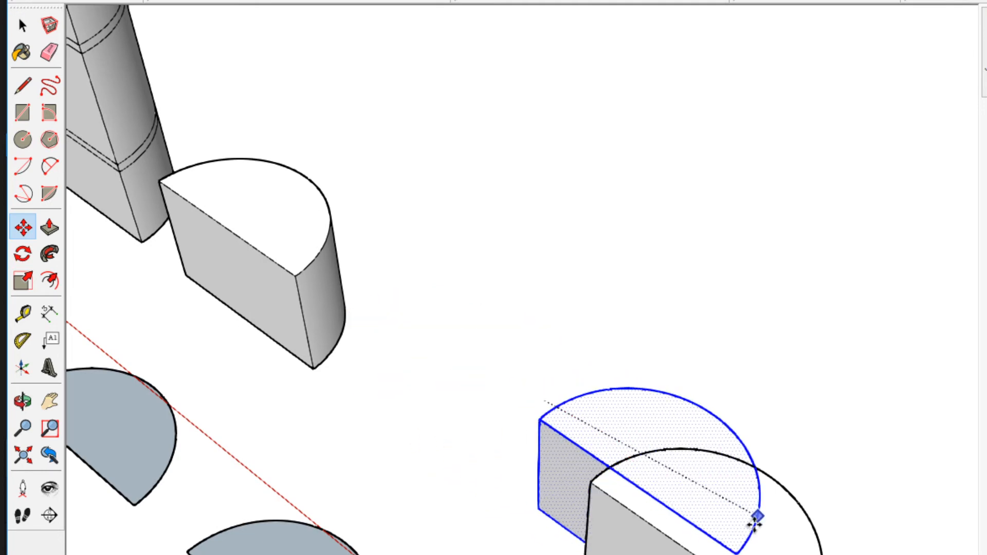
left_click(716, 548)
Try to move the selected geometry back out of the half-cylinder it overlaps.
key("space")
scroll(730, 551, "down", 1)
middle_click_drag(730, 551, 583, 522)
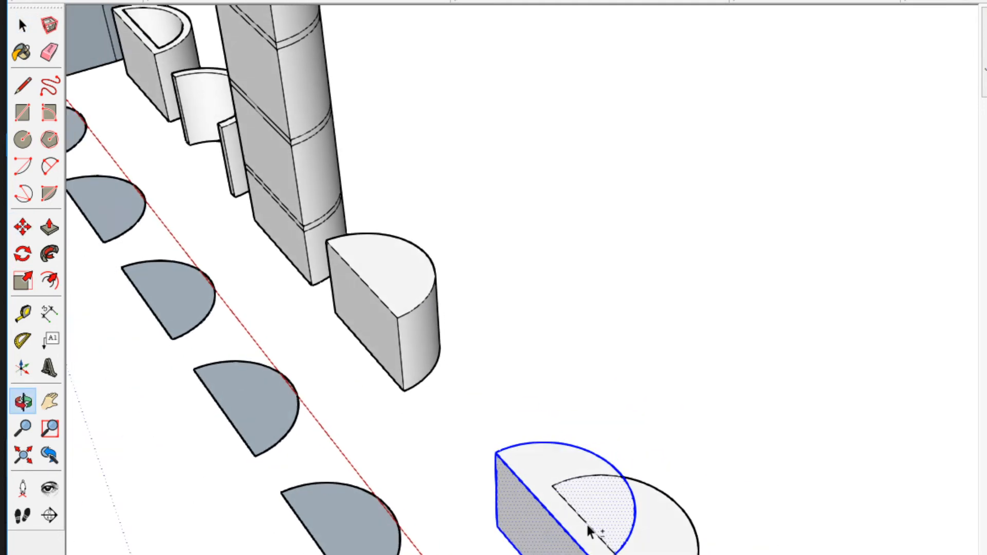
left_click(699, 454)
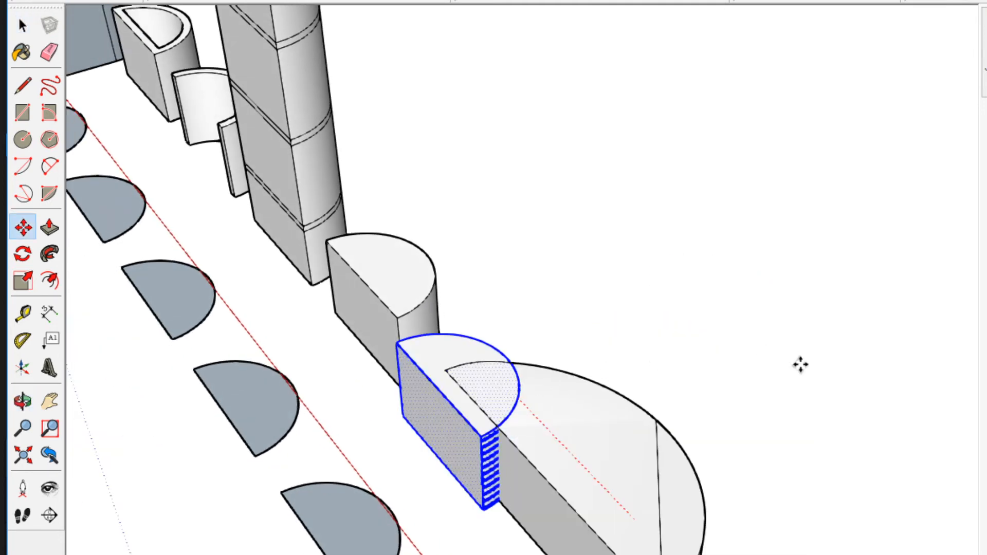
key("space")
Move the grouped half-cylinder so that it overlaps the front of the ungrouped half-cylinder beside it.
scroll(512, 384, "up", 4)
left_click(341, 324)
key("m")
left_click(311, 315)
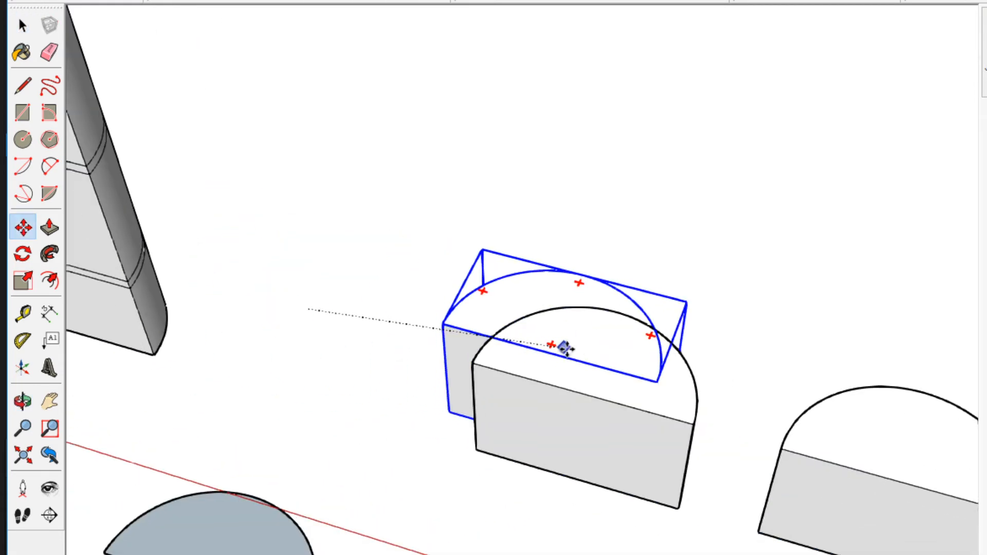
middle_click_drag(540, 439, 308, 462)
key("space")
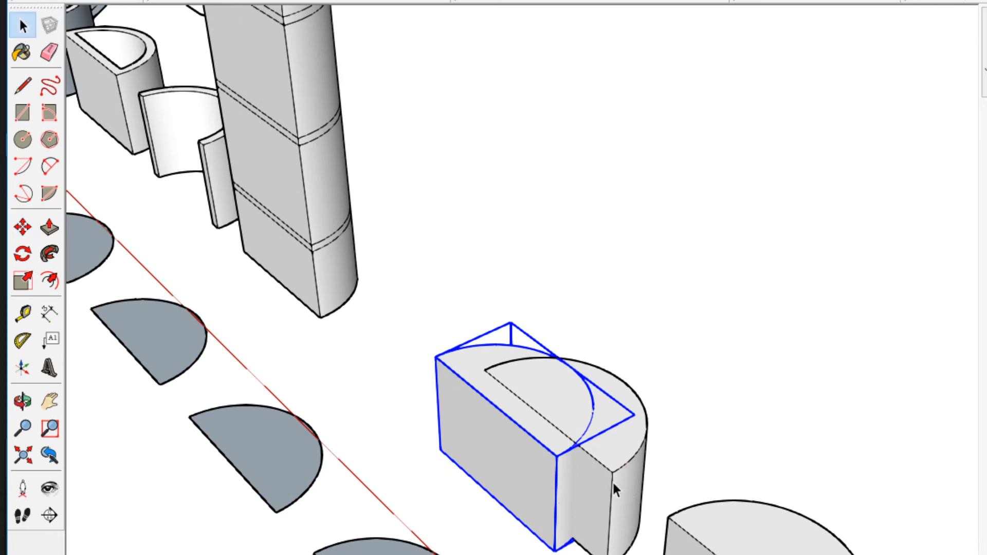
Inspect the overlap between the grouped block and the ungrouped half-cylinder behind it.
scroll(509, 447, "up", 3)
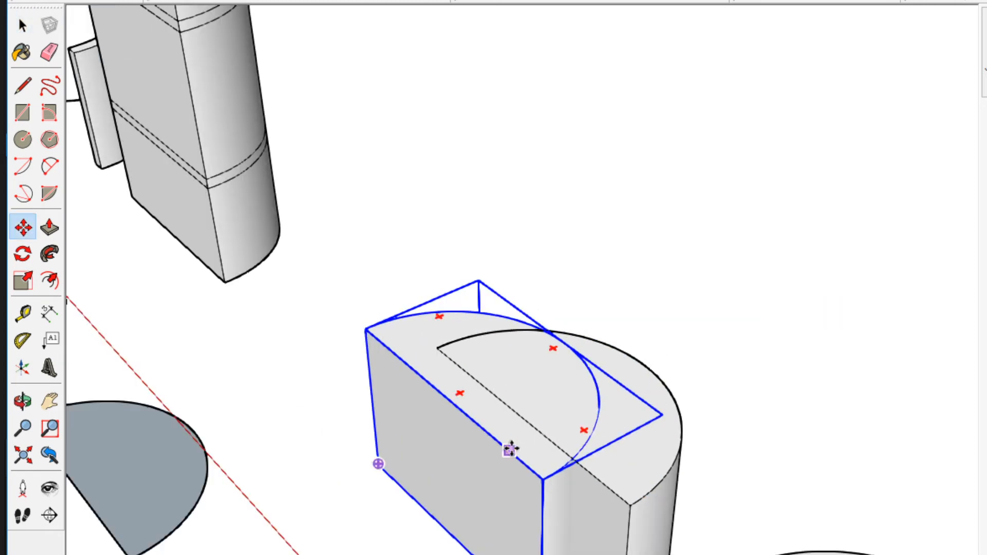
key("space")
scroll(360, 503, "down", 3)
left_click(522, 406)
middle_click_drag(523, 406, 491, 547)
scroll(663, 455, "up", 3)
left_click(661, 451)
scroll(647, 447, "down", 2)
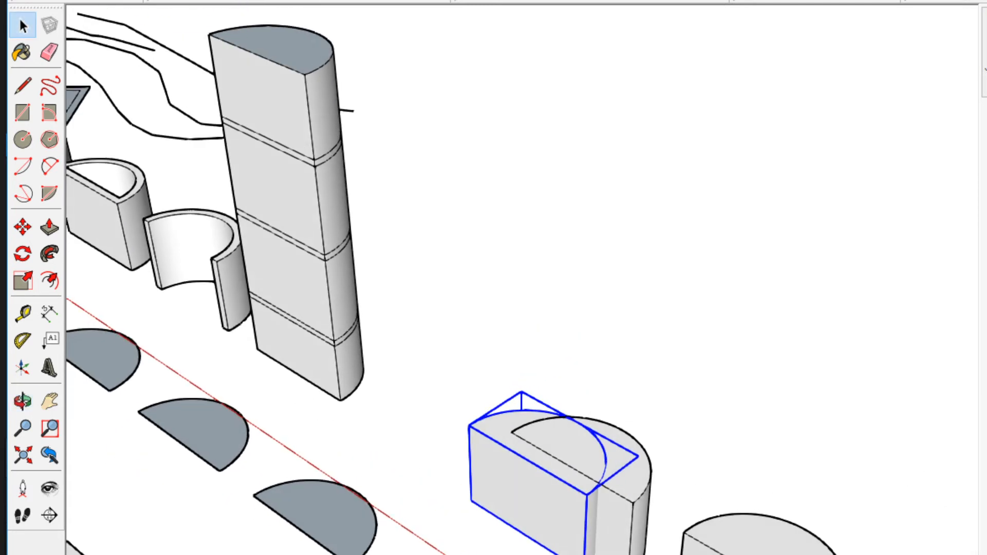
scroll(490, 547, "up", 1)
scroll(519, 455, "up", 2)
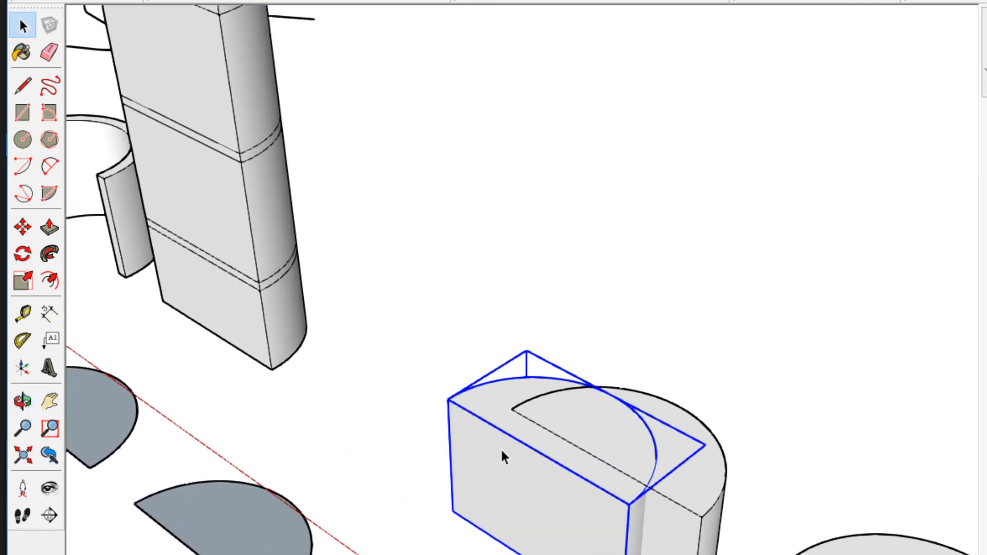
Open the front block's group and push its top face down until it is lower than the half-cylinder behind.
double_click(501, 455)
middle_click_drag(502, 454, 483, 439)
key("p")
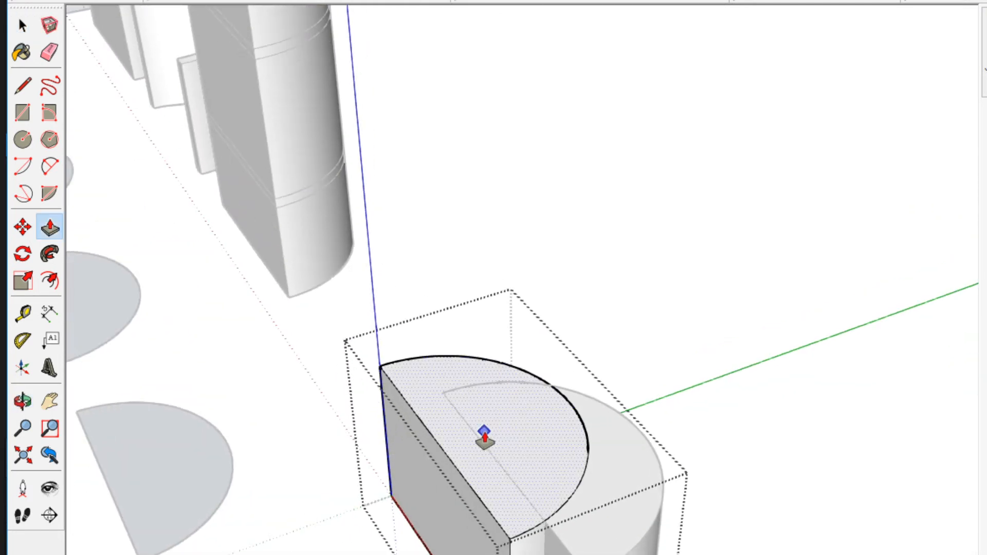
left_click(483, 431)
left_click(509, 505)
key("space")
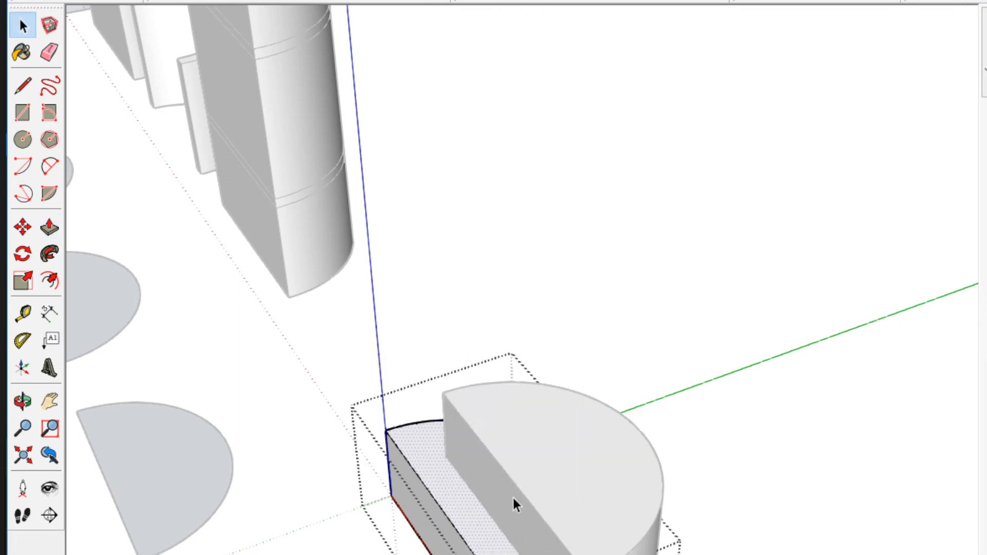
key("Escape")
Select all geometry of the taller half-cylinder and make it a group.
left_click(593, 516)
triple_click(608, 453)
scroll(578, 531, "down", 1)
middle_click_drag(608, 453, 627, 406)
key("ctrl+g")
Select the low and tall half-cylinder groups together and combine them into one parent group.
middle_click_drag(655, 443, 448, 543)
left_click(357, 525)
key("space")
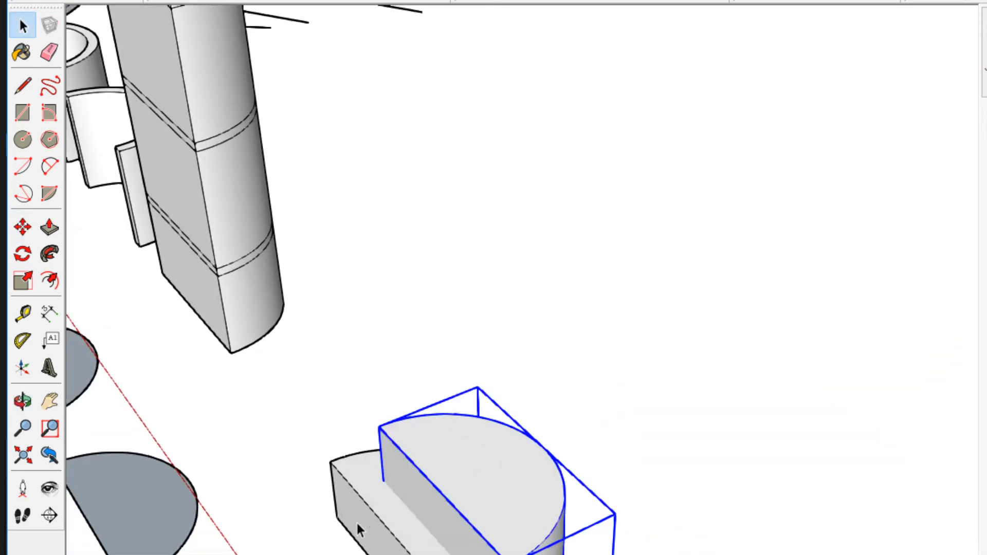
key("m")
left_click(375, 491)
key("space")
scroll(483, 483, "down", 2)
middle_click_drag(482, 483, 541, 477)
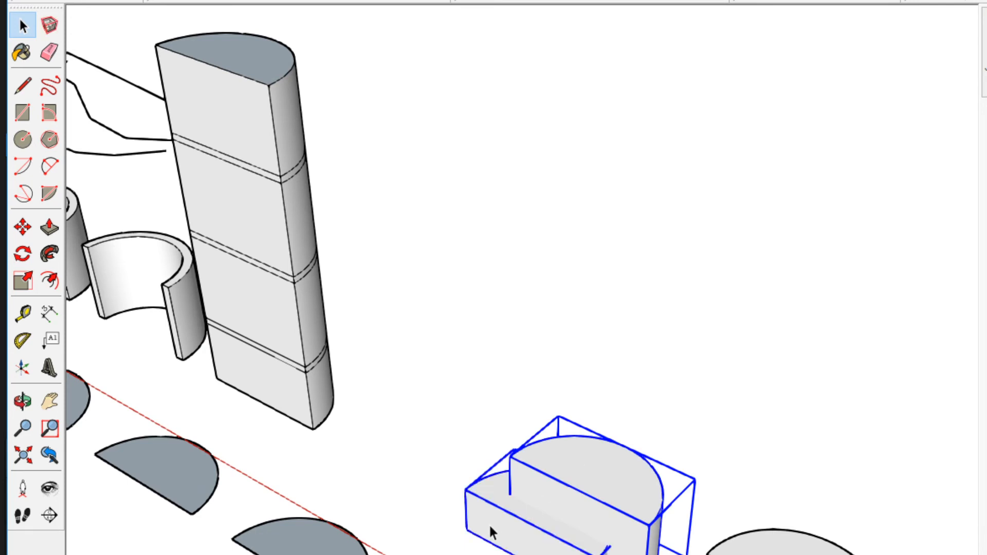
right_click(488, 523)
left_click(617, 350)
Open the parent group, check its low and tall nested blocks by selecting them, and leave the group.
scroll(590, 476, "up", 4)
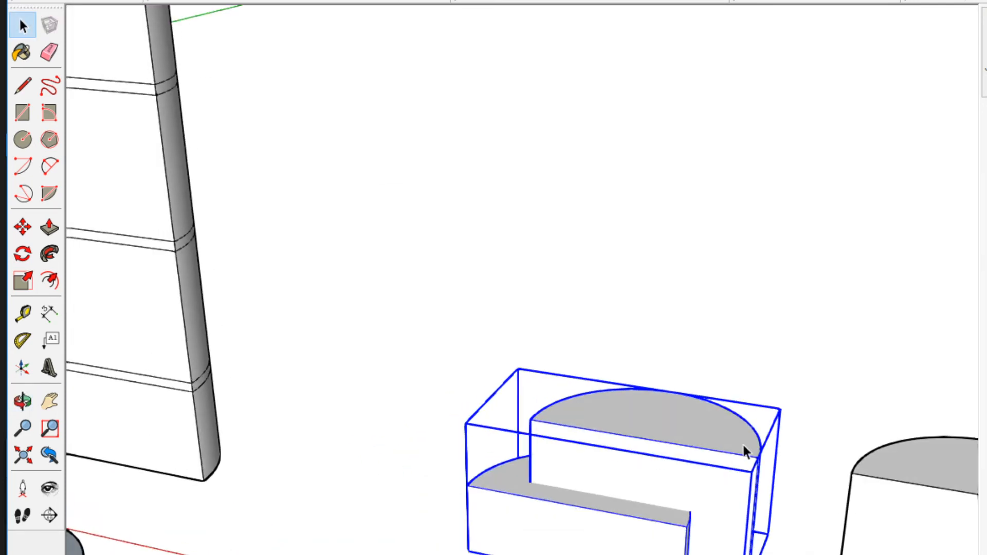
double_click(677, 455)
left_click(599, 482)
left_click(542, 526)
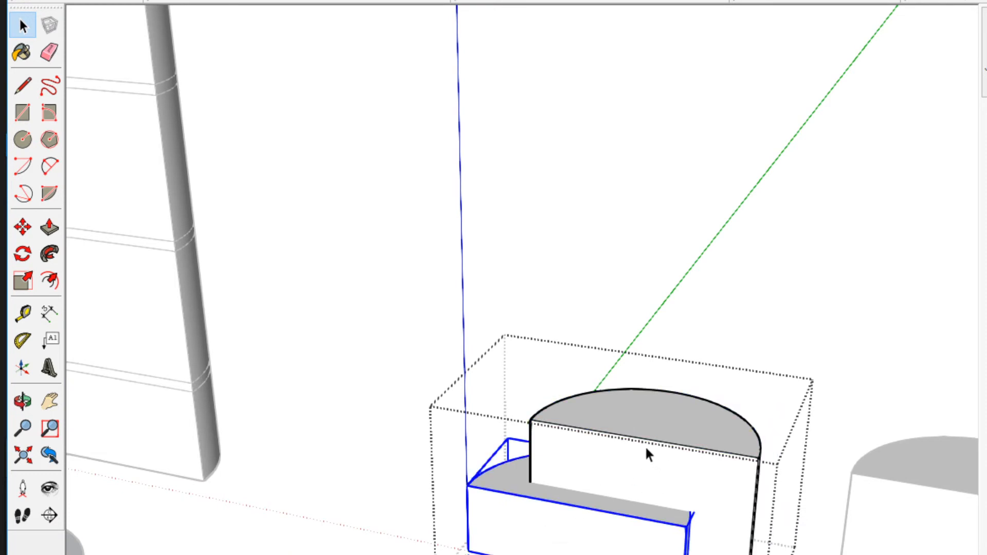
left_click(612, 429)
key("ctrl+a")
key("Escape")
Try the Move tool on the parent group as a single unit and clear the selection.
left_click(638, 468)
middle_click_drag(638, 469, 563, 502)
key("m")
left_click(563, 503)
key("space")
scroll(576, 477, "up", 2)
left_click(657, 385)
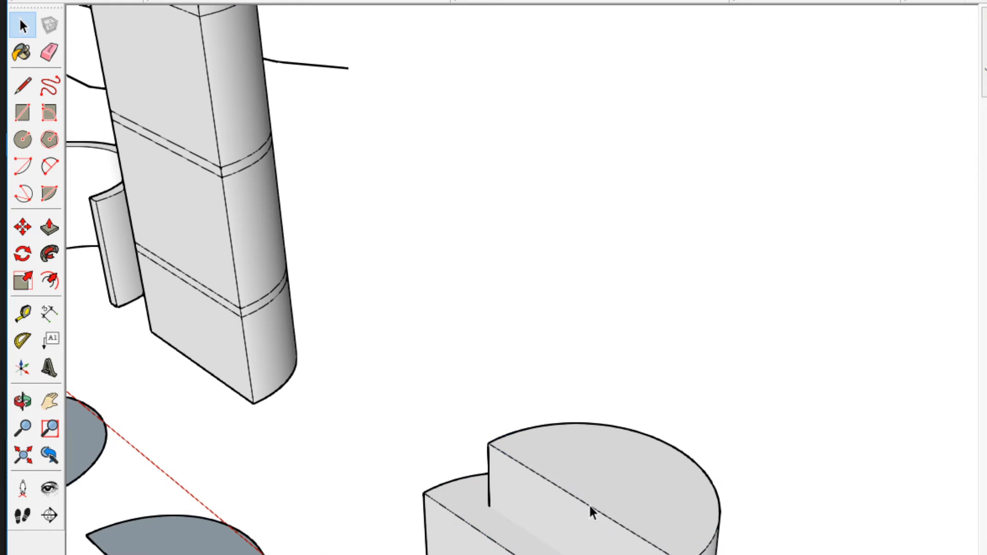
Reopen the parent group, select both nested blocks and merge them with Outer Shell.
left_click(577, 535)
double_click(578, 532)
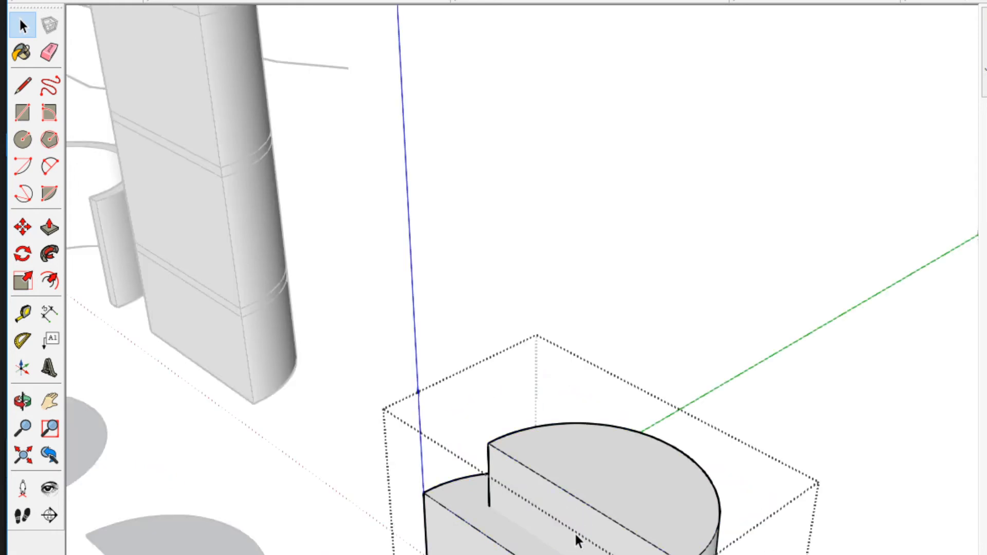
scroll(584, 535, "down", 2)
mouse_move(584, 534)
middle_mouse_down()
mouse_move(523, 505)
mouse_move(817, 483)
mouse_move(684, 436)
mouse_move(668, 462)
middle_mouse_up()
scroll(684, 430, "up", 2)
scroll(677, 427, "down", 2)
middle_click_drag(601, 553, 596, 529)
scroll(596, 530, "up", 2)
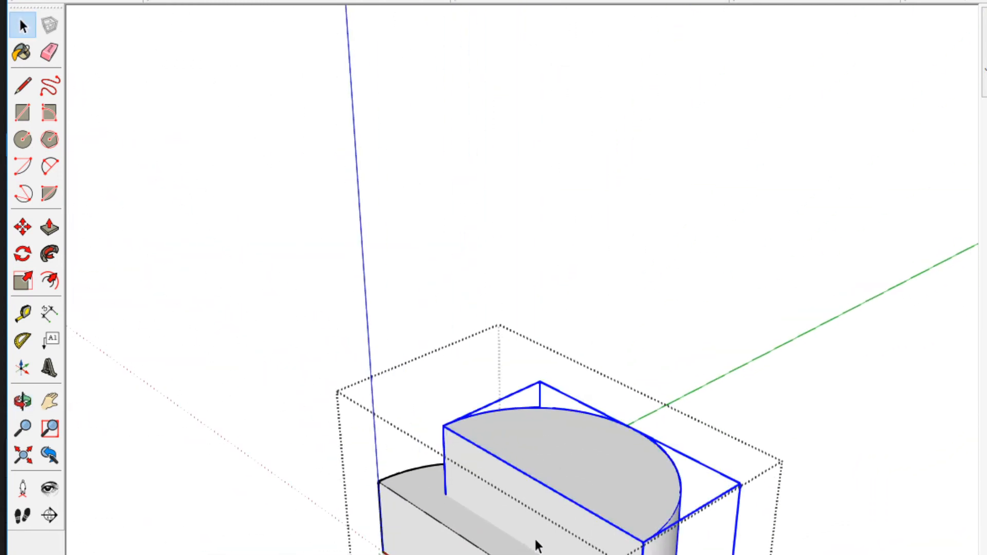
scroll(450, 551, "up", 2)
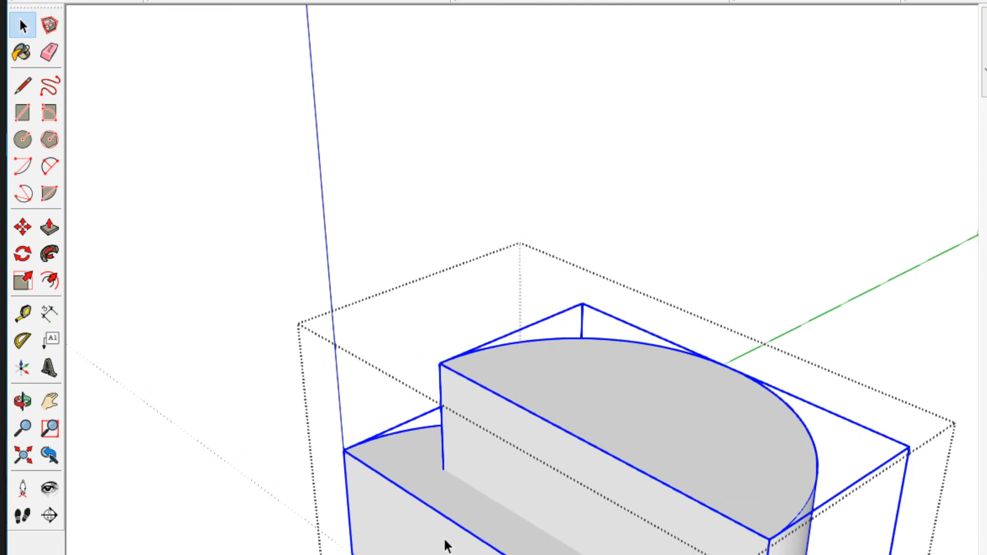
right_click(445, 546)
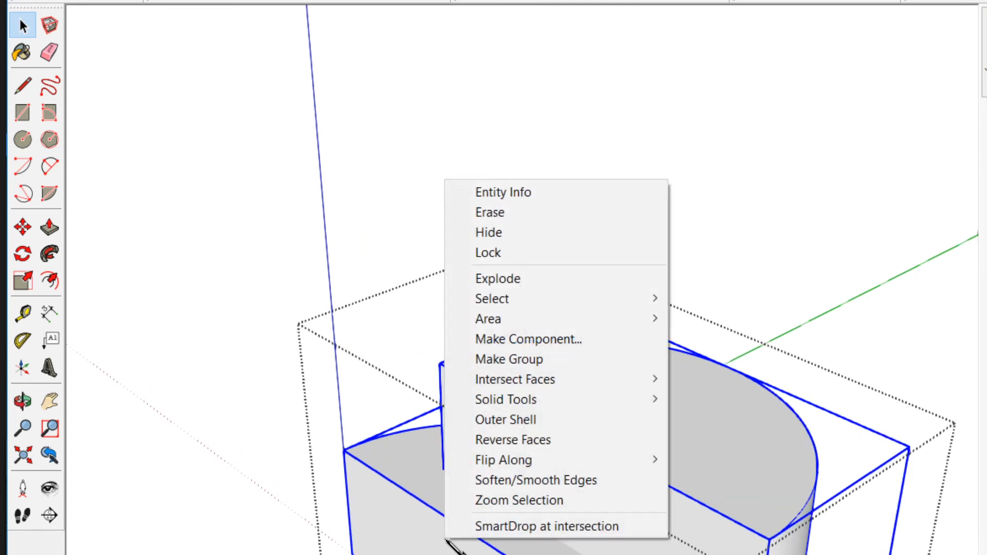
left_click(544, 419)
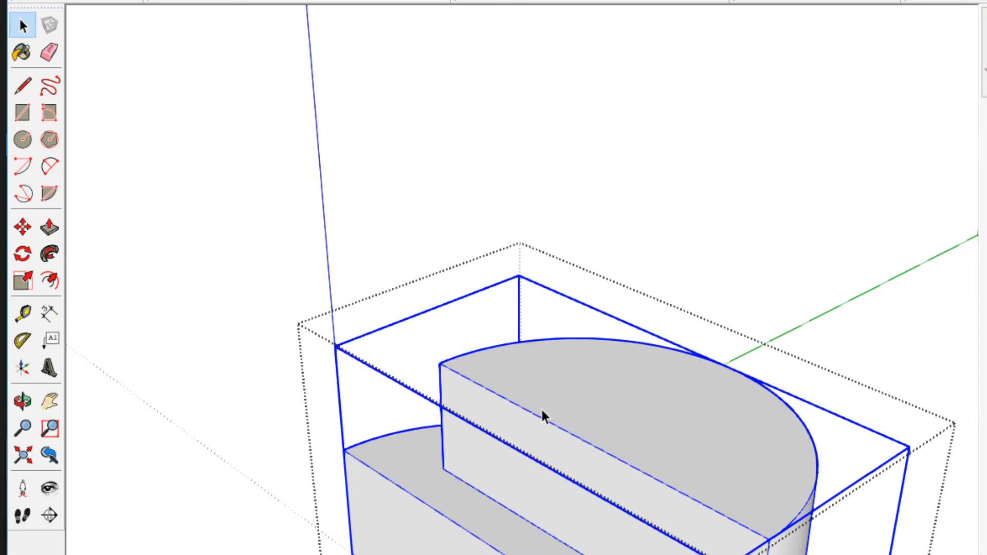
Inspect the merged shell and undo the merge to get the two nested blocks back.
scroll(540, 421, "down", 1)
scroll(582, 439, "up", 1)
scroll(582, 459, "down", 2)
mouse_move(622, 520)
middle_mouse_down()
mouse_move(341, 470)
mouse_move(343, 525)
mouse_move(401, 550)
mouse_move(493, 553)
middle_mouse_up()
scroll(429, 470, "up", 2)
scroll(501, 499, "down", 4)
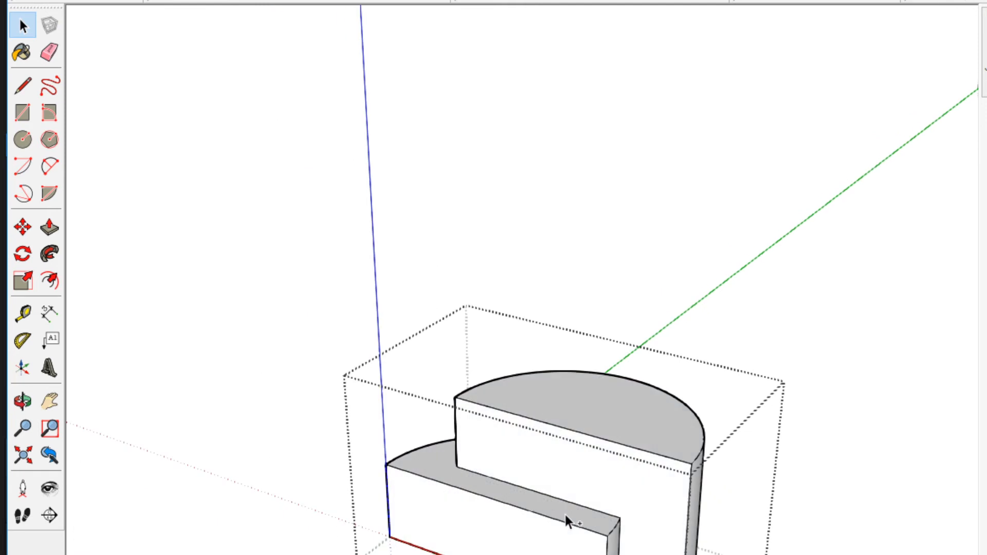
left_click(599, 493)
left_click(568, 530)
key("space")
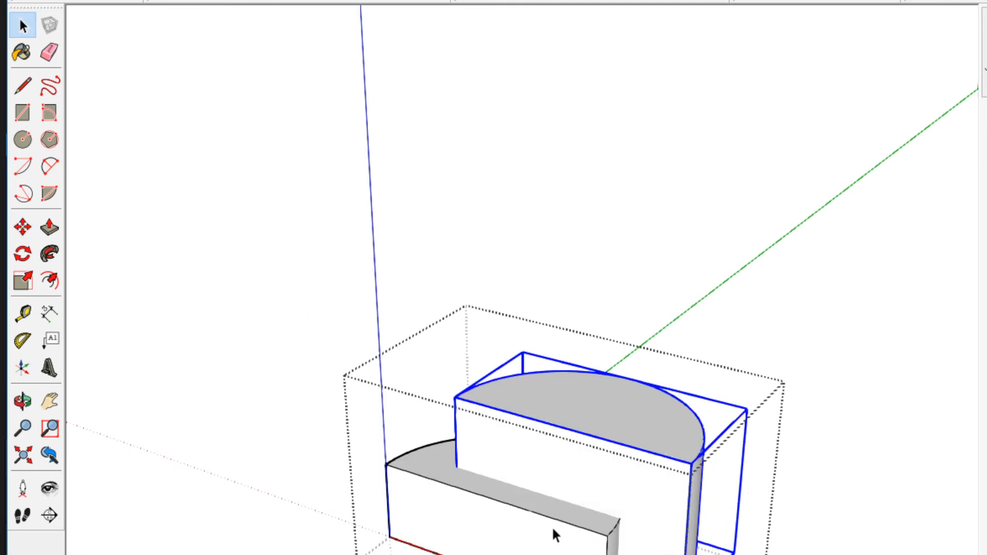
Select both nested blocks, subtract the low block from the tall one with Solid Tools, and undo the subtraction.
left_click(507, 546)
key("m")
left_click(497, 509)
key("space")
left_click(570, 475, "shift")
right_click(579, 466)
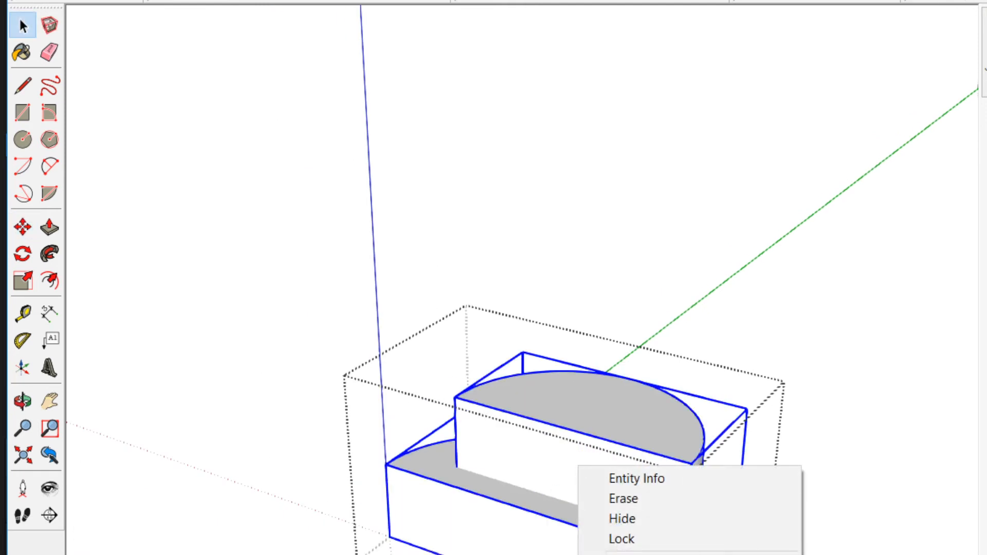
middle_click_drag(579, 466, 726, 474)
middle_click_drag(545, 448, 404, 473)
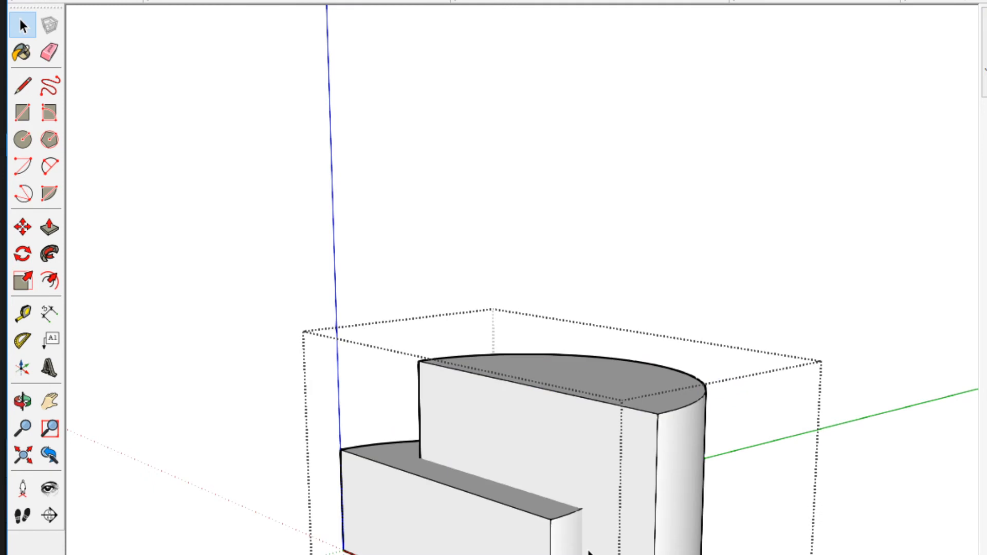
left_click(482, 416, "shift")
right_click(481, 413)
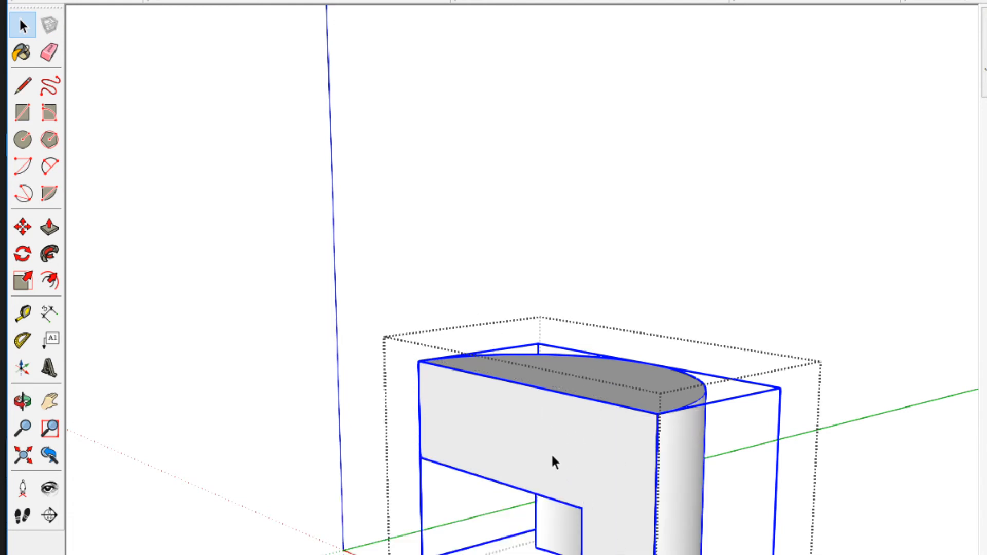
scroll(600, 414, "up", 1)
scroll(600, 414, "down", 1)
key("ctrl+z")
Apply the Solid Tools Subtract operation to the two nested blocks once more and undo it.
left_click(588, 441)
right_click(386, 539)
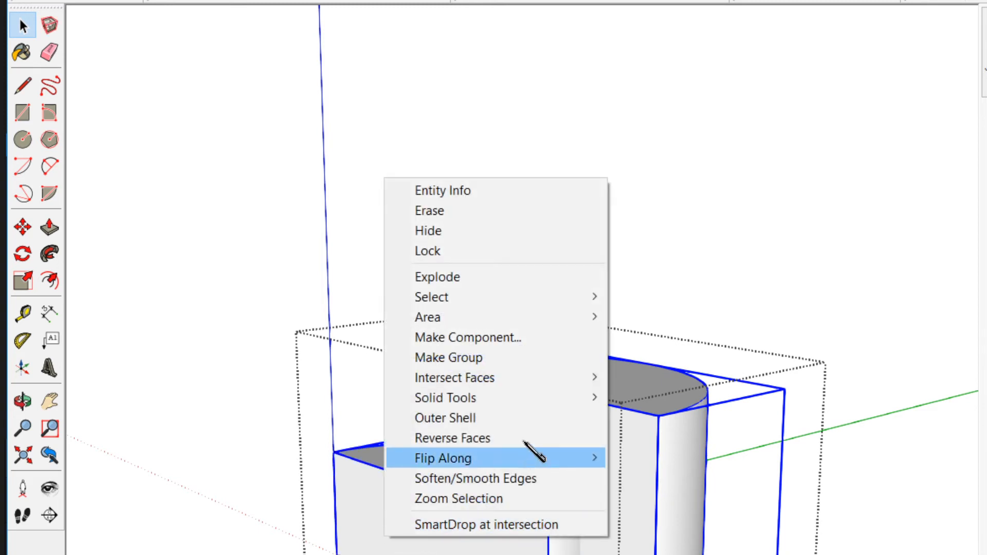
mouse_move(560, 404)
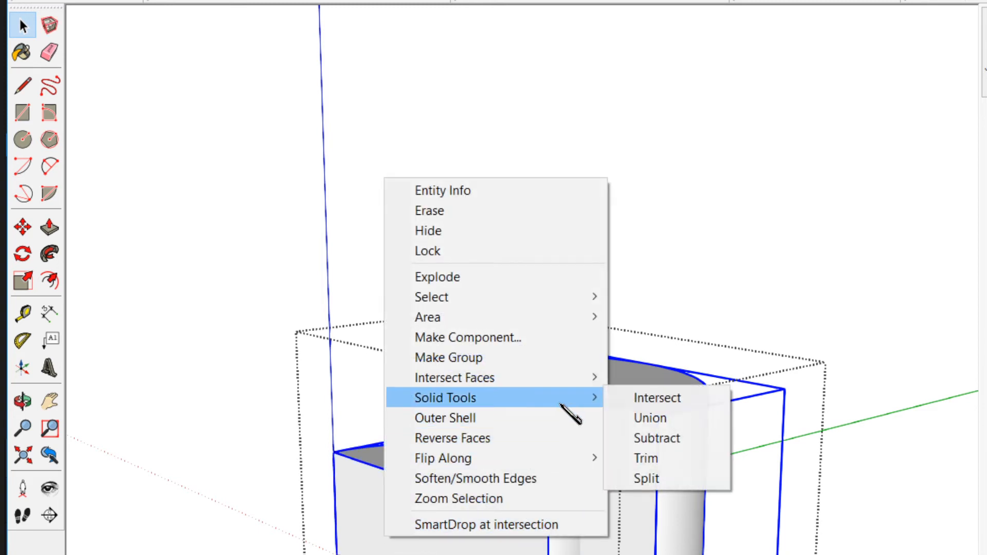
left_click(679, 445)
middle_click_drag(680, 445, 710, 439)
key("ctrl+z")
key("Escape")
Leave the parent group and select all connected geometry of the tall banded half-round column.
scroll(570, 535, "down", 4)
middle_click_drag(571, 514, 554, 455)
scroll(554, 455, "up", 2)
left_click(606, 356)
key("space")
middle_click_drag(242, 303, 499, 349)
scroll(605, 237, "up", 2)
triple_click(598, 228)
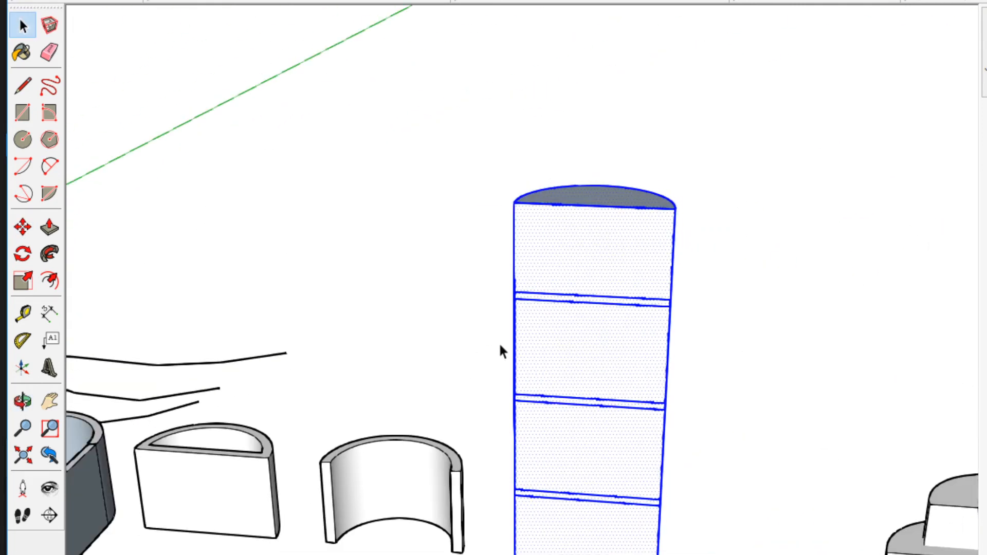
Select the top segment of the tall banded half-round column and make it a group.
scroll(552, 343, "up", 2)
middle_click_drag(490, 163, 572, 341)
left_click_drag(343, 197, 834, 486)
middle_click_drag(834, 486, 522, 323)
key("m")
right_click(553, 269)
left_click(649, 428)
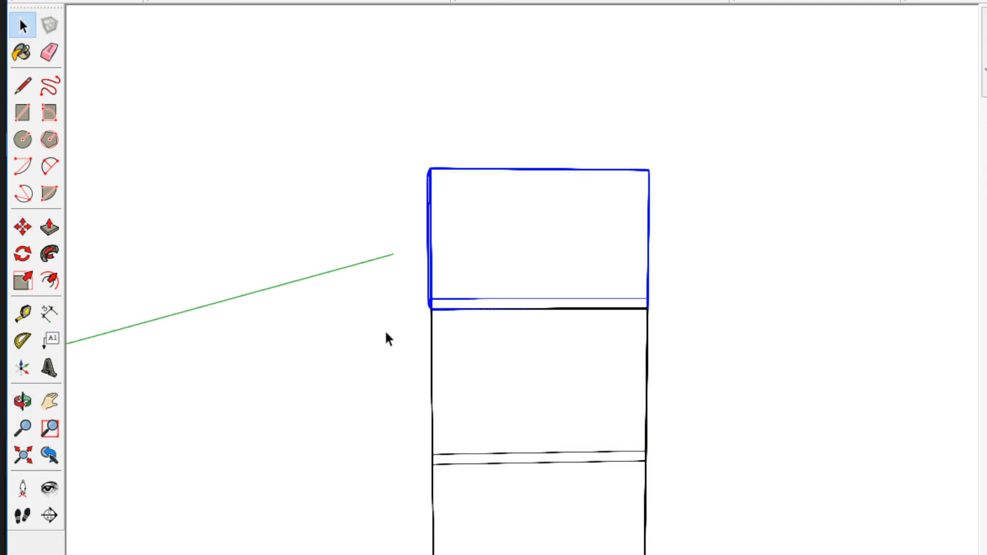
left_click_drag(741, 499, 740, 499)
left_click_drag(684, 554, 684, 554)
middle_click_drag(684, 554, 722, 554)
left_click_drag(399, 547, 622, 554)
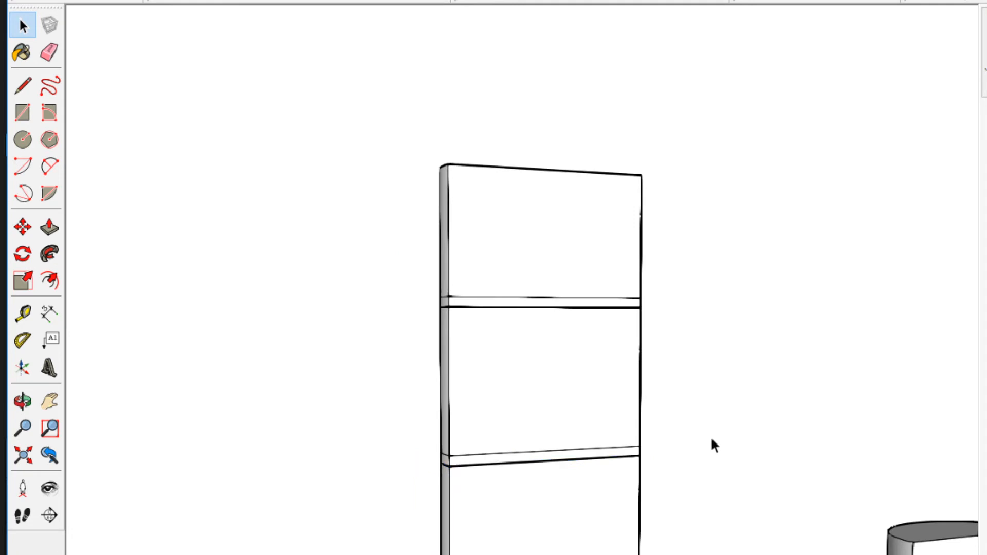
middle_click_drag(706, 473, 596, 513)
scroll(594, 337, "down", 2)
double_click(628, 257)
middle_click_drag(628, 257, 594, 436)
left_click(651, 466)
scroll(649, 465, "up", 1)
double_click(625, 455)
left_click(593, 436)
double_click(669, 447)
left_click(482, 492)
middle_click_drag(657, 418, 448, 540)
scroll(482, 492, "down", 3)
scroll(565, 550, "up", 3)
double_click(492, 476)
middle_click_drag(492, 476, 516, 457)
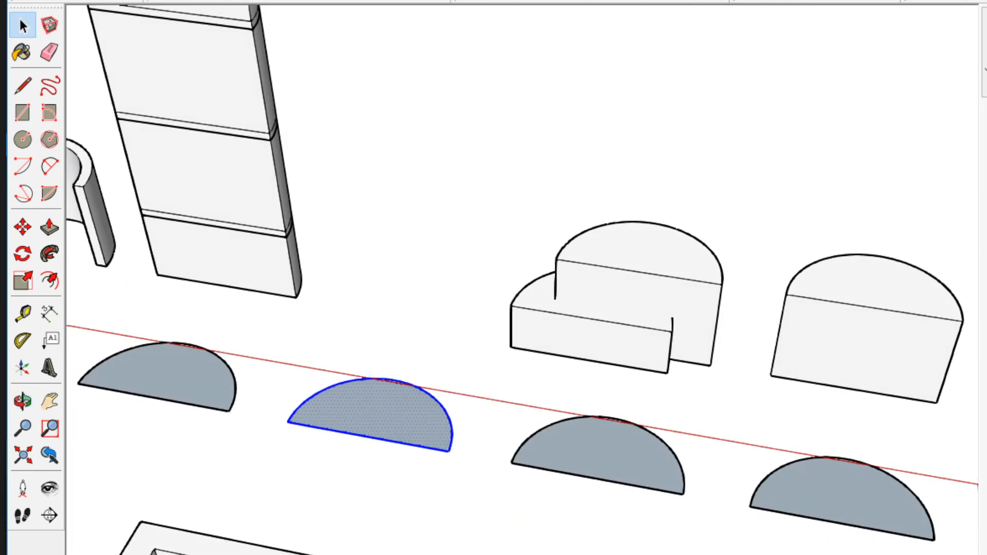
scroll(517, 457, "up", 3)
double_click(624, 455)
scroll(616, 504, "down", 2)
scroll(738, 540, "down", 5)
middle_click_drag(738, 539, 515, 551, "shift")
left_click(514, 508)
scroll(513, 509, "up", 3)
Select all connected geometry of the single half-cylinder block and make it a component named adf.
left_click(631, 460)
scroll(628, 458, "up", 4)
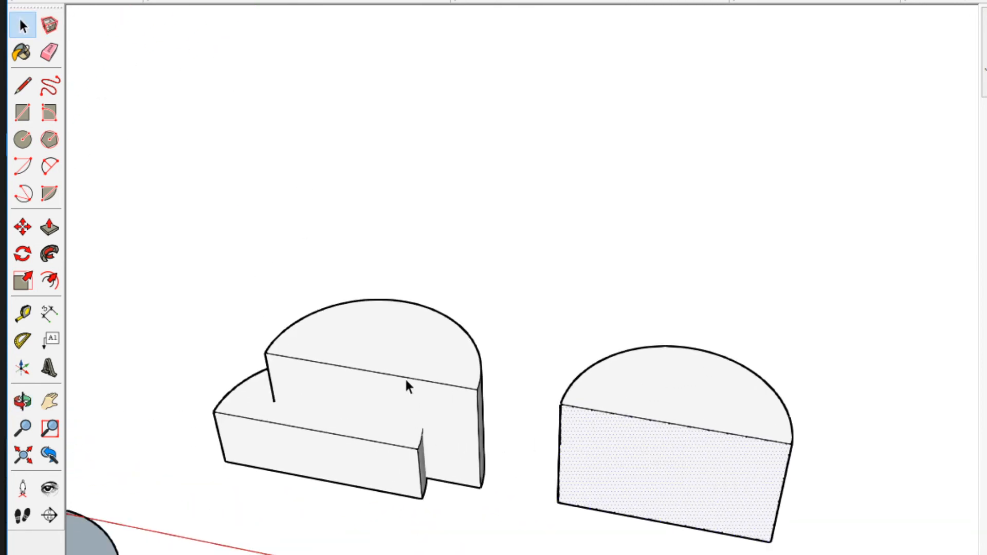
scroll(603, 412, "down", 3)
scroll(592, 497, "up", 3)
triple_click(579, 435)
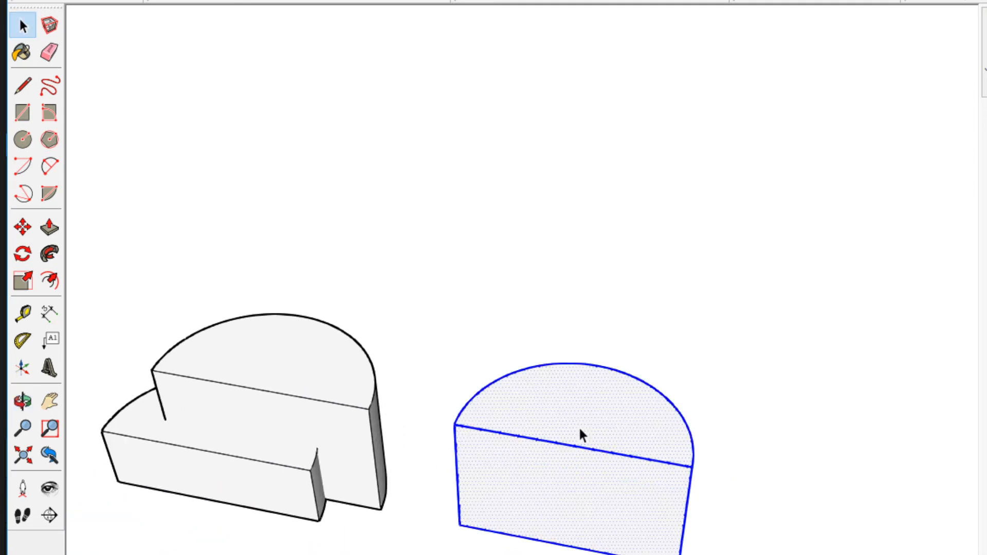
middle_click_drag(579, 434, 553, 470)
right_click(553, 470)
key("g")
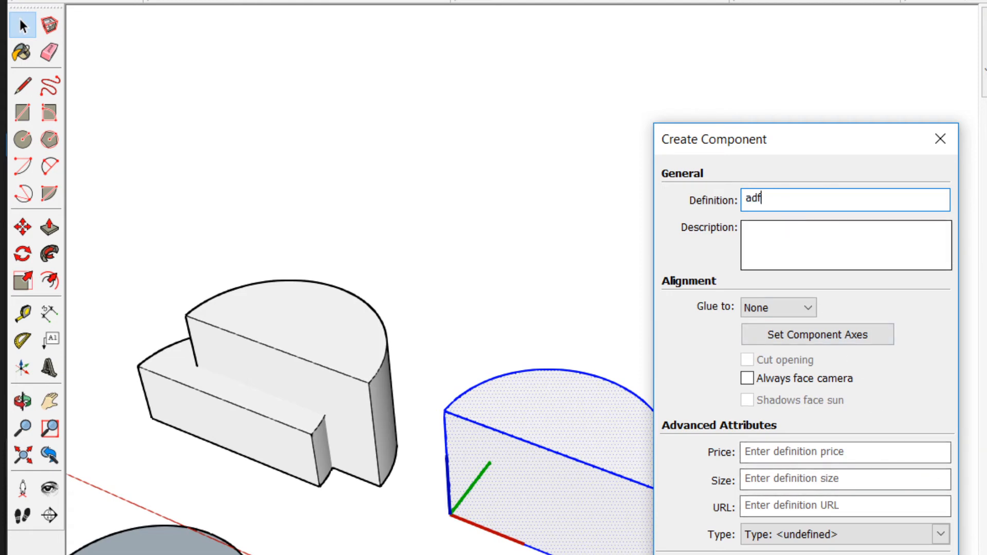
key("Return")
scroll(697, 552, "down", 5)
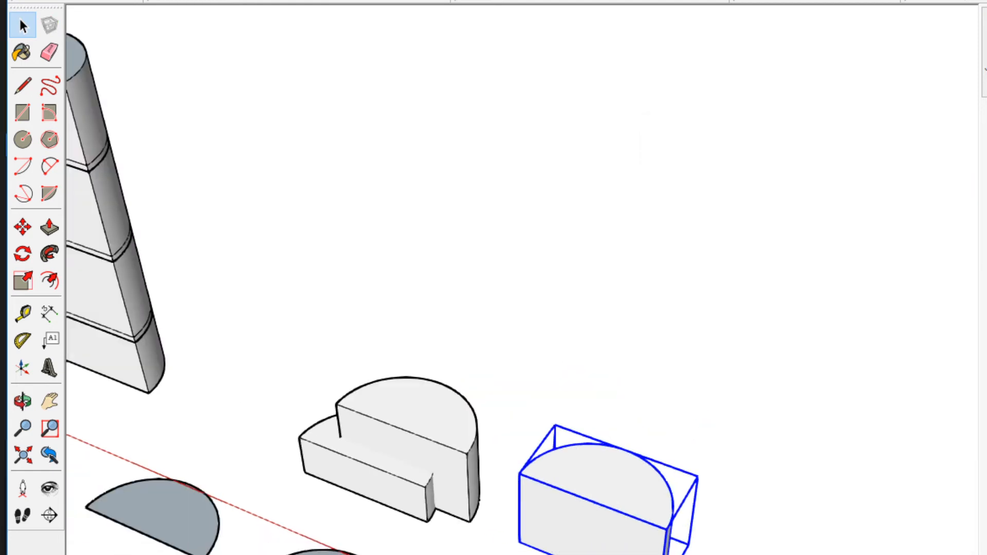
scroll(344, 375, "down", 2)
scroll(344, 375, "up", 6)
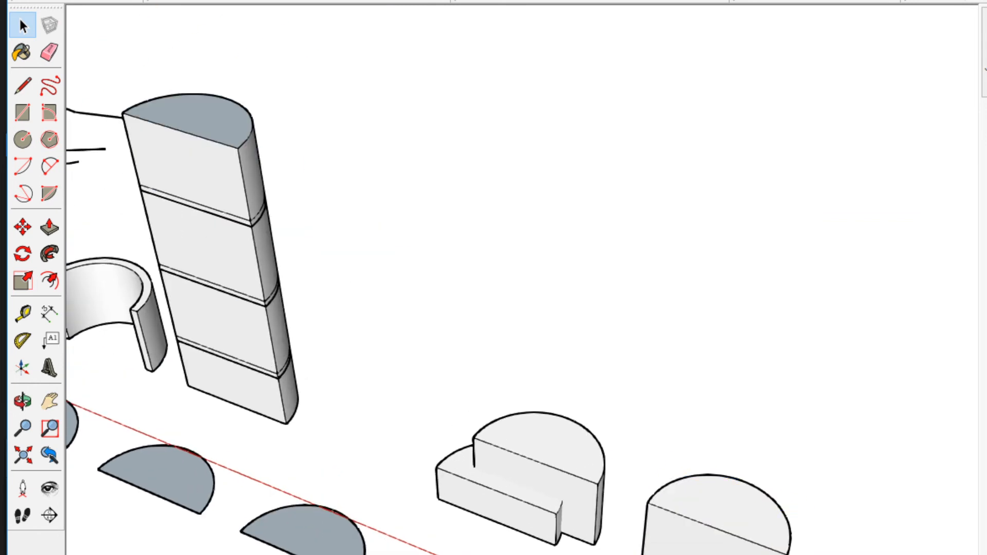
Select the single half-cylinder block's geometry again and make it a group.
scroll(712, 549, "up", 1)
middle_click_drag(713, 548, 540, 509, "shift")
left_click_drag(710, 554, 710, 554)
scroll(565, 535, "up", 1)
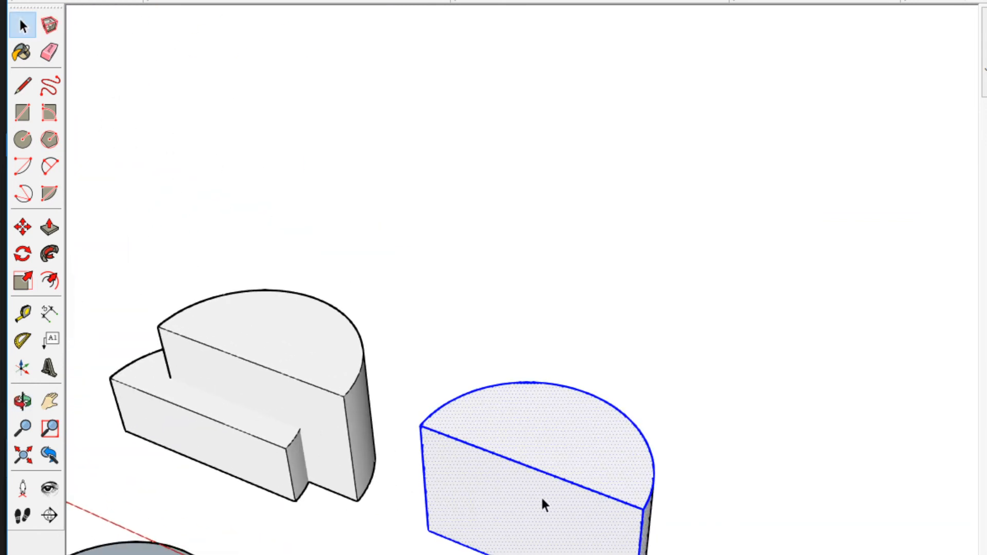
right_click(545, 507)
left_click(628, 297)
Convert the half-cylinder group into a component, accepting the default definition name and settings.
right_click(528, 486)
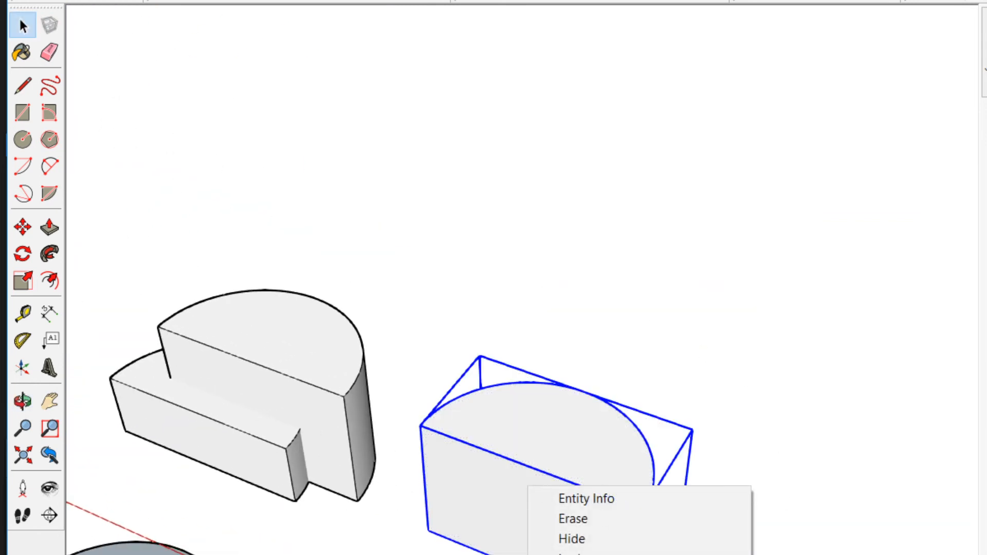
left_click(575, 554)
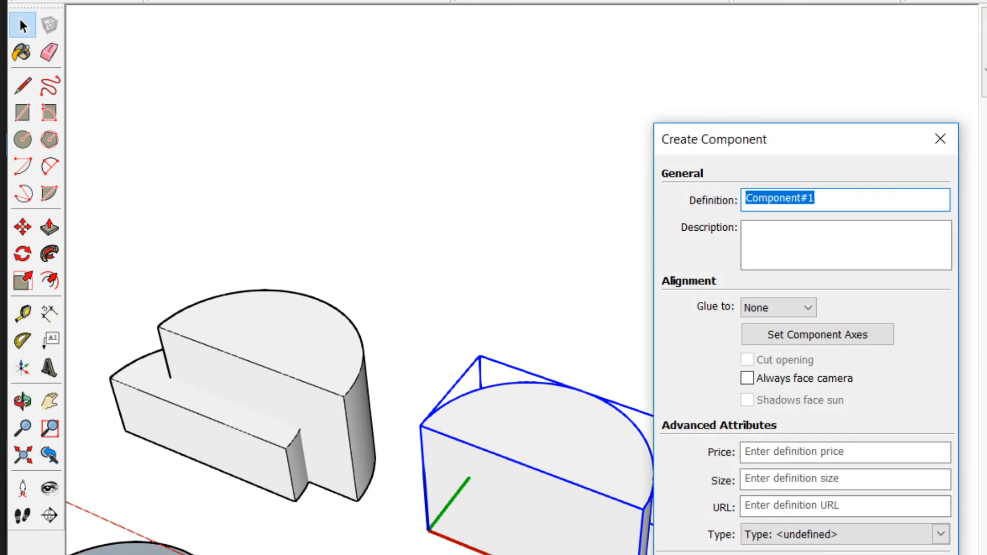
key("Return")
scroll(854, 554, "down", 1)
left_click(854, 554)
scroll(514, 463, "down", 3)
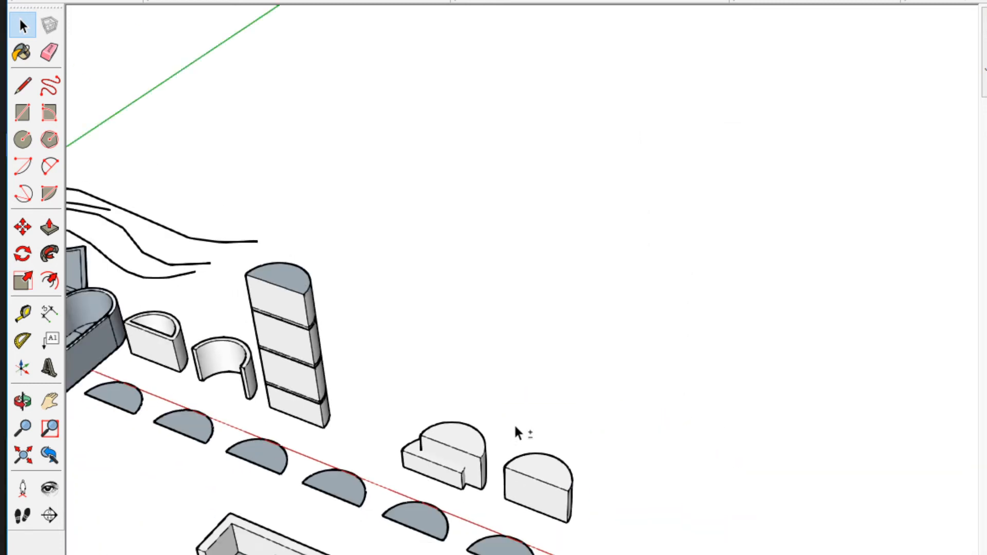
Place a copy of the half-cylinder component behind the original.
scroll(509, 436, "up", 4)
left_click(459, 427)
scroll(548, 471, "down", 3)
left_click(544, 489)
scroll(624, 494, "up", 3)
scroll(645, 511, "up", 2)
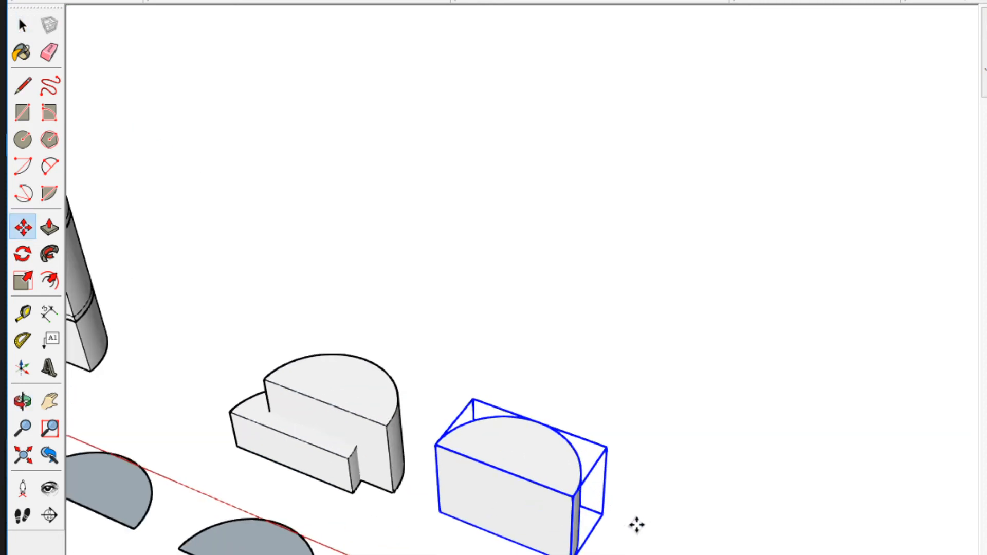
left_click(606, 548, "ctrl")
left_click(740, 409)
key("space")
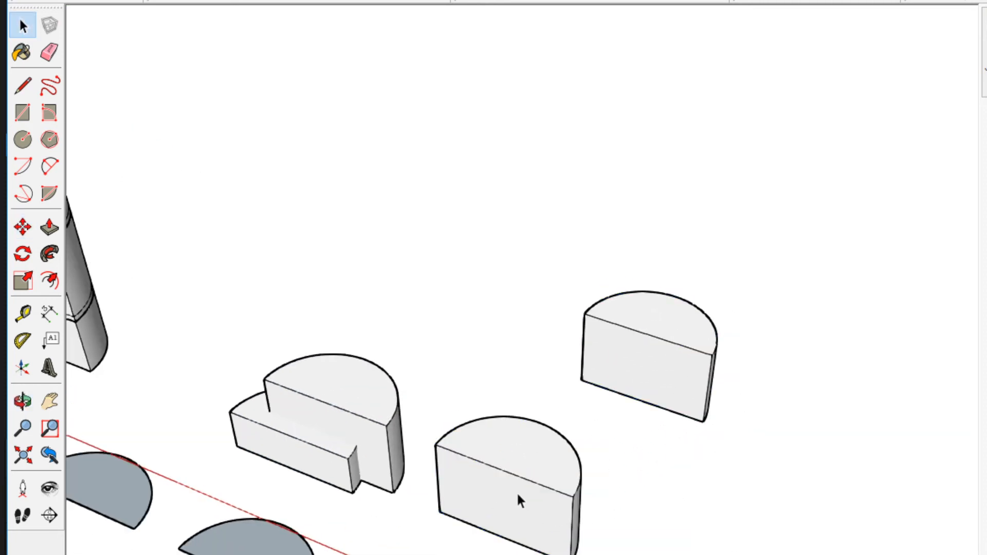
Open the original half-cylinder component for editing, try Push/Pull on its top face, and close the component.
double_click(525, 480)
scroll(530, 478, "up", 2)
key("p")
left_click(528, 476)
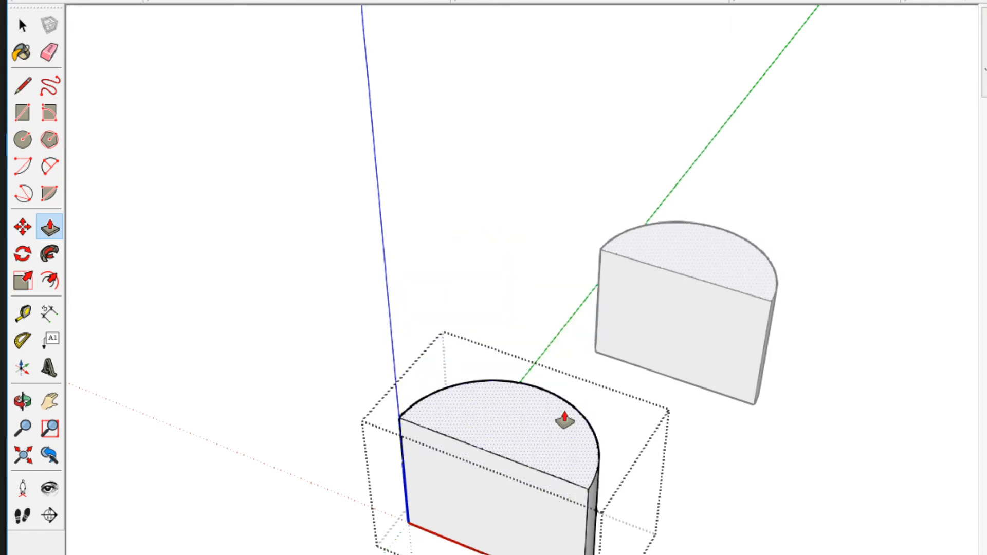
key("space")
scroll(737, 452, "down", 2)
left_click(714, 448)
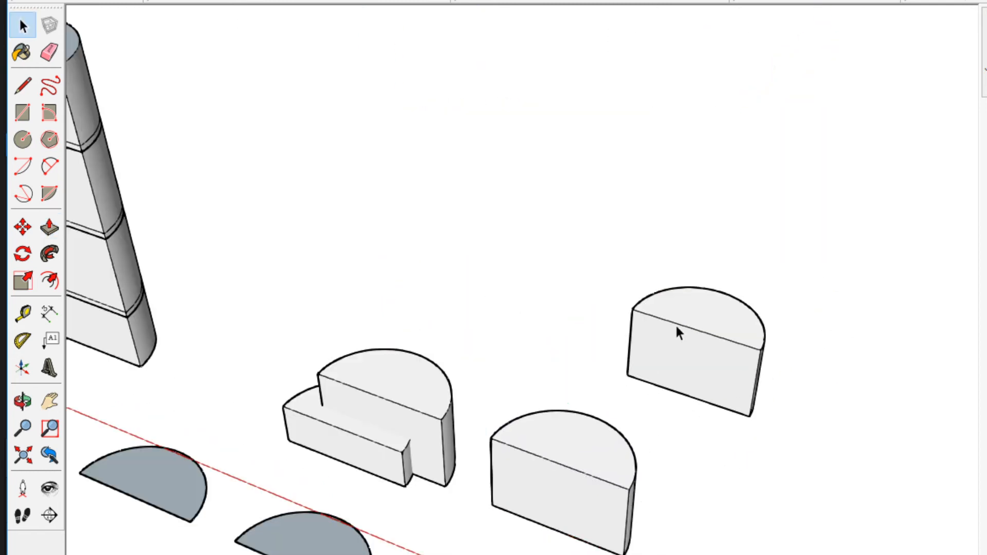
Open the two half-cylinder component instances for editing in turn to check how they are linked.
scroll(669, 359, "up", 3)
left_click(763, 353)
scroll(647, 514, "down", 6)
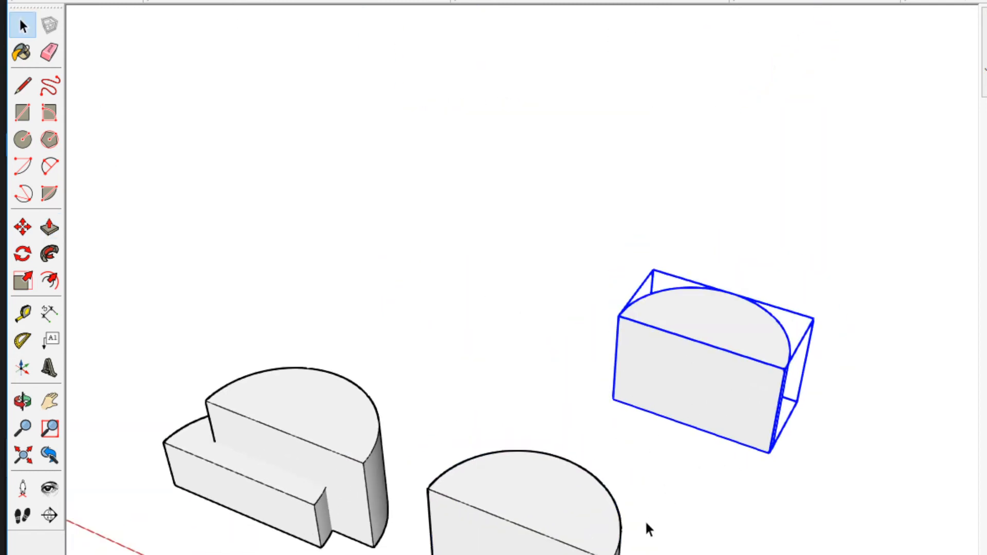
scroll(597, 542, "up", 4)
double_click(562, 527)
double_click(775, 402)
key("Escape")
scroll(689, 545, "down", 2)
middle_click_drag(689, 545, 591, 547)
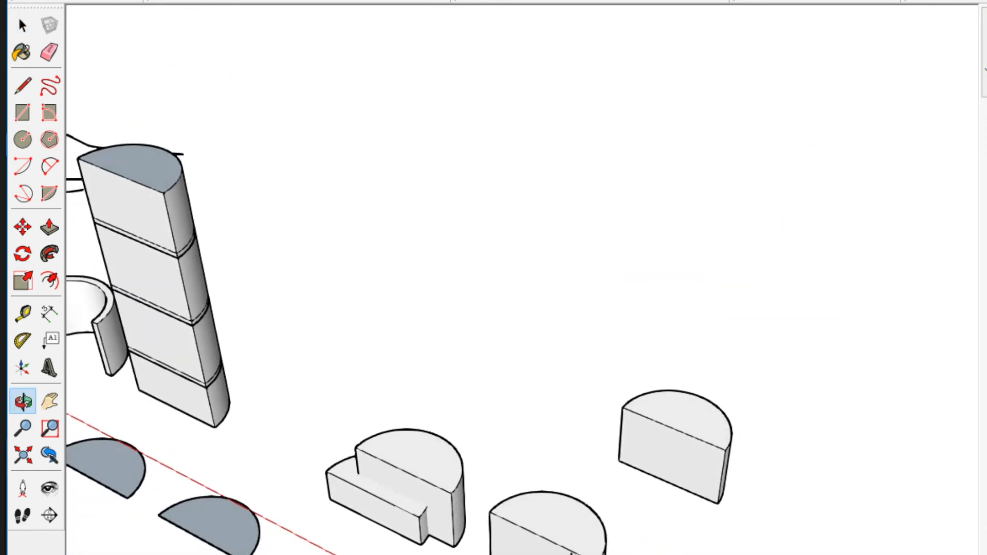
Copy the rear half-cylinder component forward so the copy stands beside the original in the front row.
scroll(591, 547, "up", 2)
left_click(739, 423)
scroll(694, 509, "down", 1)
middle_click_drag(694, 510, 528, 479, "shift")
key("m")
key("ctrl")
left_click(627, 458)
left_click(640, 553)
key("space")
Make the newest front-row half-cylinder copy a unique component.
double_click(570, 545)
key("Escape")
right_click(554, 537)
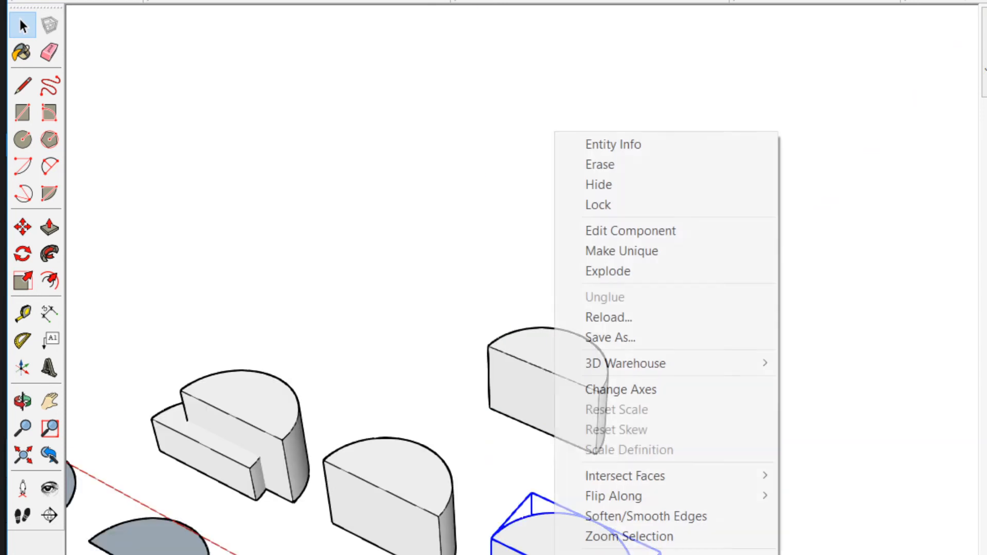
left_click(605, 255)
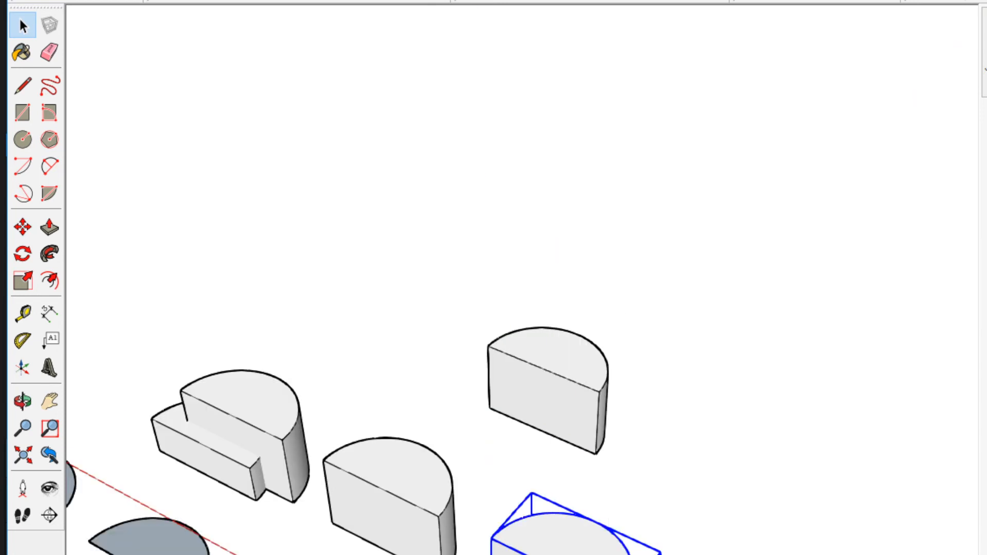
scroll(543, 534, "up", 2)
left_click(643, 514)
Open the original component and the unique copy for editing in turn to compare which instances are linked.
scroll(663, 483, "down", 2)
middle_click_drag(663, 483, 476, 522)
scroll(754, 458, "up", 2)
left_click(720, 459)
scroll(720, 459, "down", 1)
scroll(628, 503, "down", 3)
middle_click_drag(628, 503, 545, 540, "shift")
left_click(635, 462)
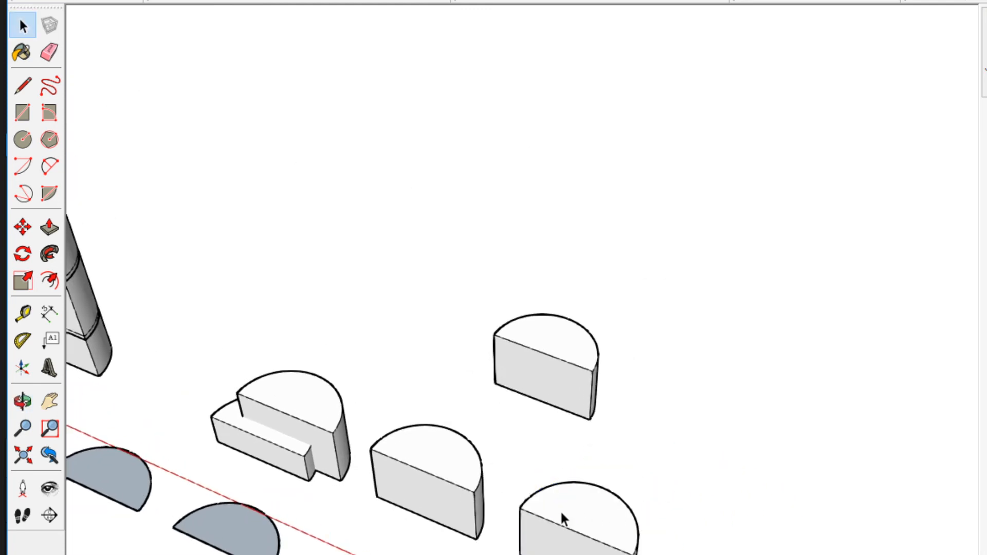
double_click(451, 492)
scroll(464, 470, "up", 2)
scroll(596, 529, "down", 2)
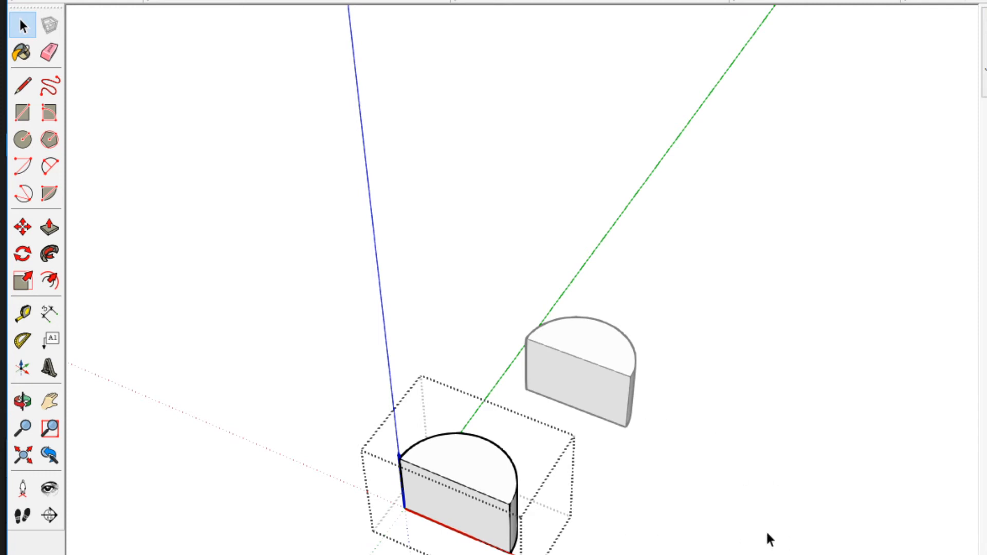
key("Escape")
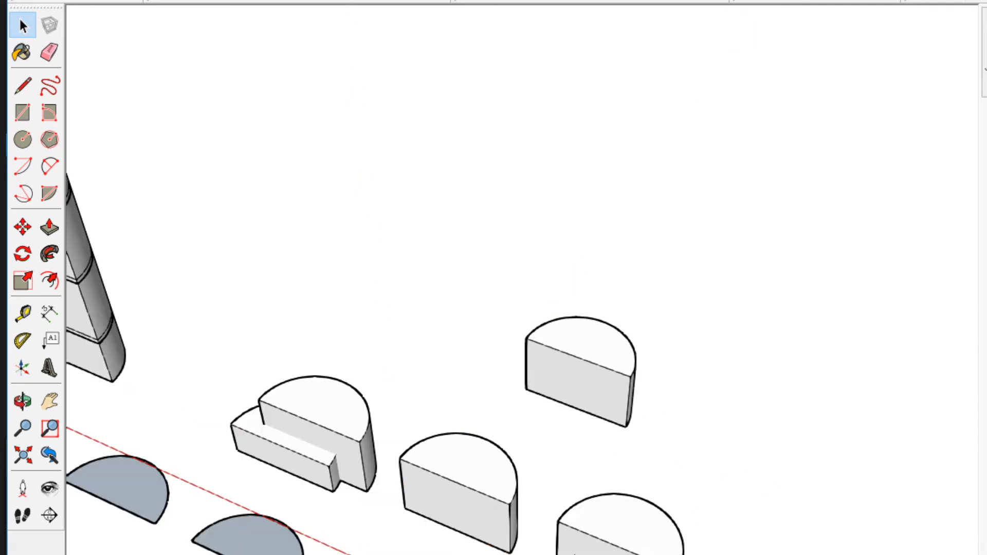
double_click(634, 544)
key("Escape")
Place a copy of the unique half-cylinder component behind it and open the copy briefly to check its link.
left_click(632, 546)
middle_click_drag(682, 537, 599, 553, "shift")
left_click(725, 406)
key("space")
scroll(675, 473, "up", 2)
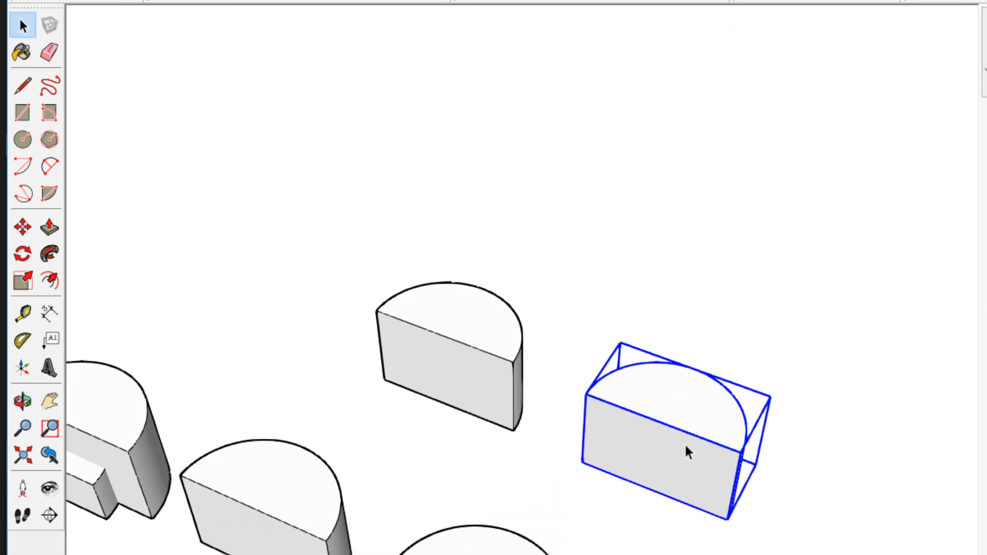
double_click(684, 443)
scroll(539, 505, "down", 2)
key("Escape")
Copy the new rear half-cylinder forward to the end of the front row and check the copy's link.
left_click(644, 472)
left_click(663, 554)
key("space")
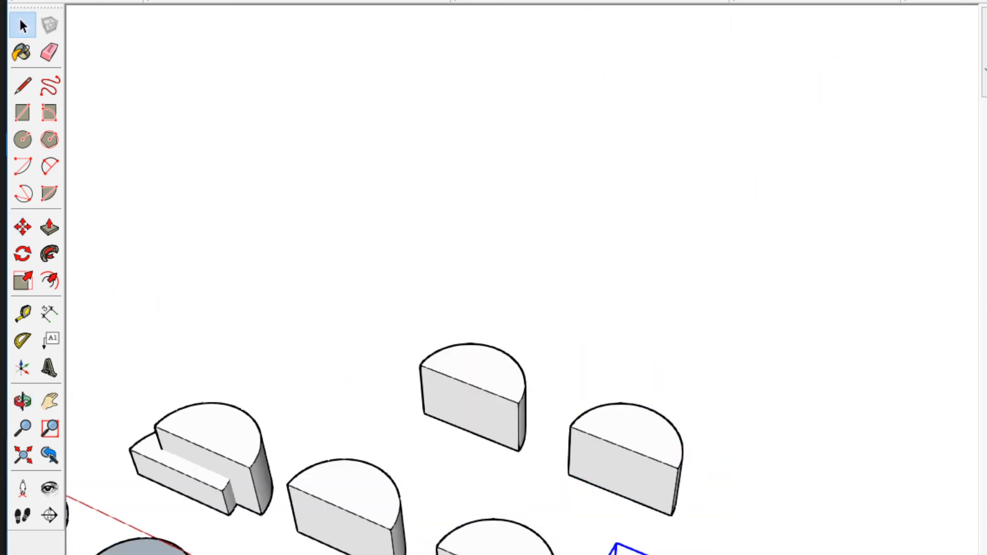
double_click(661, 554)
scroll(665, 554, "down", 3)
key("Escape")
middle_click_drag(596, 554, 768, 466, "shift")
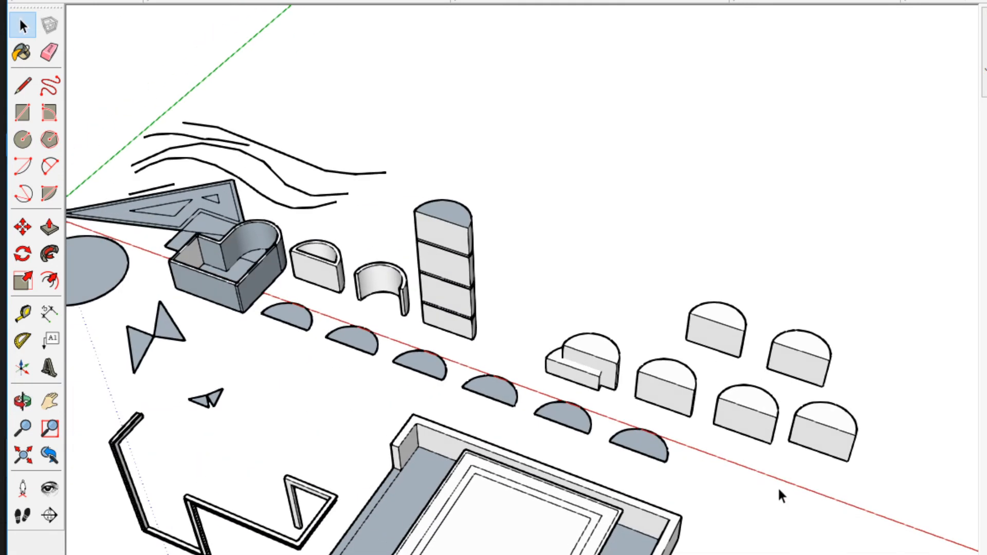
Switch to a top view in parallel projection and select all connected geometry of the house inside the walls.
scroll(754, 548, "down", 2)
scroll(654, 432, "up", 3)
middle_click_drag(660, 419, 792, 349)
scroll(771, 452, "up", 3)
middle_click_drag(687, 378, 773, 513, "shift")
scroll(774, 516, "down", 2)
middle_click_drag(266, 467, 463, 554, "shift")
scroll(486, 340, "up", 2)
double_click(486, 341)
key("F2")
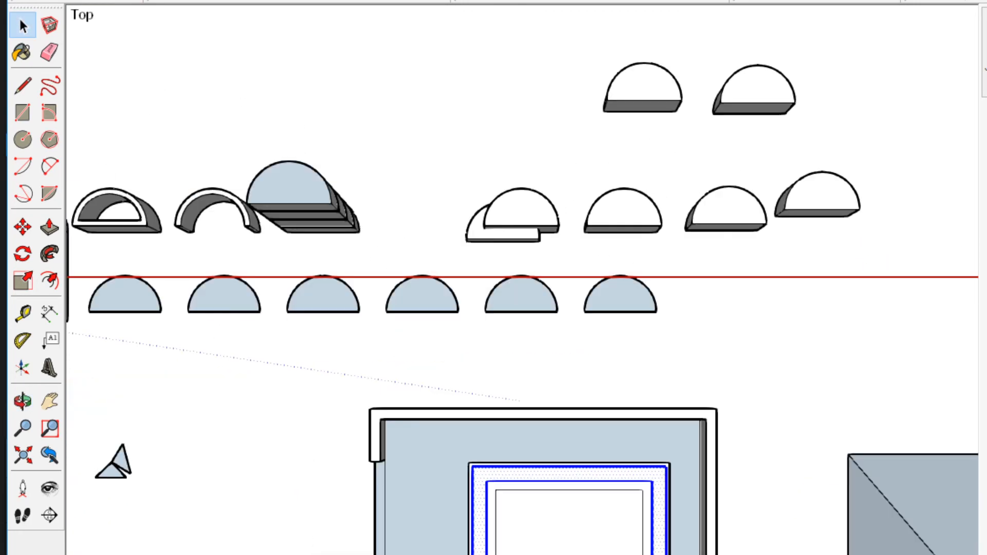
middle_click_drag(439, 472, 443, 323, "shift")
scroll(444, 324, "up", 1)
triple_click(686, 554)
scroll(689, 554, "down", 1)
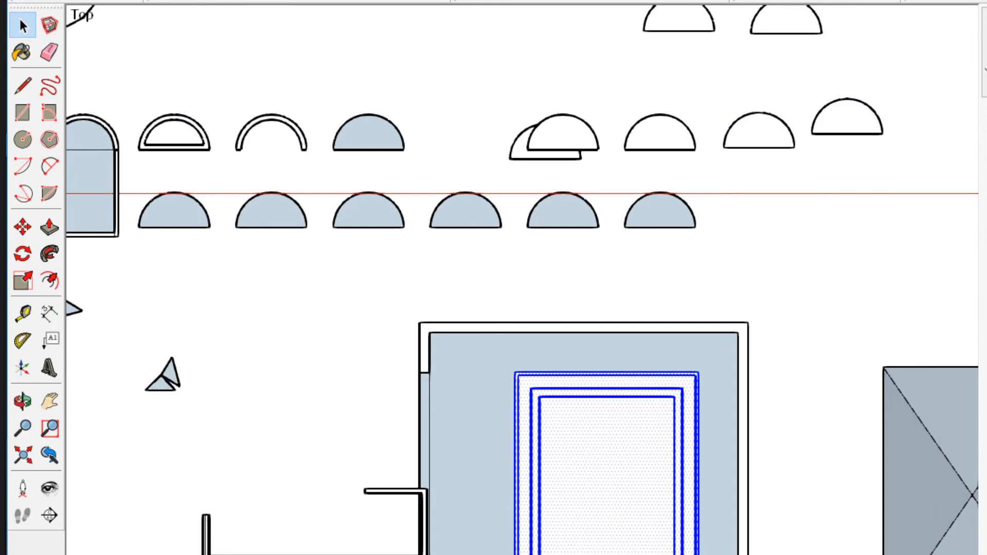
Try to remove the lower part of the house from the selection with selection windows, turning X-ray on and off.
middle_click_drag(689, 554, 645, 532)
scroll(610, 437, "up", 4)
key("v")
middle_click_drag(460, 362, 340, 432)
middle_click_drag(735, 493, 759, 321)
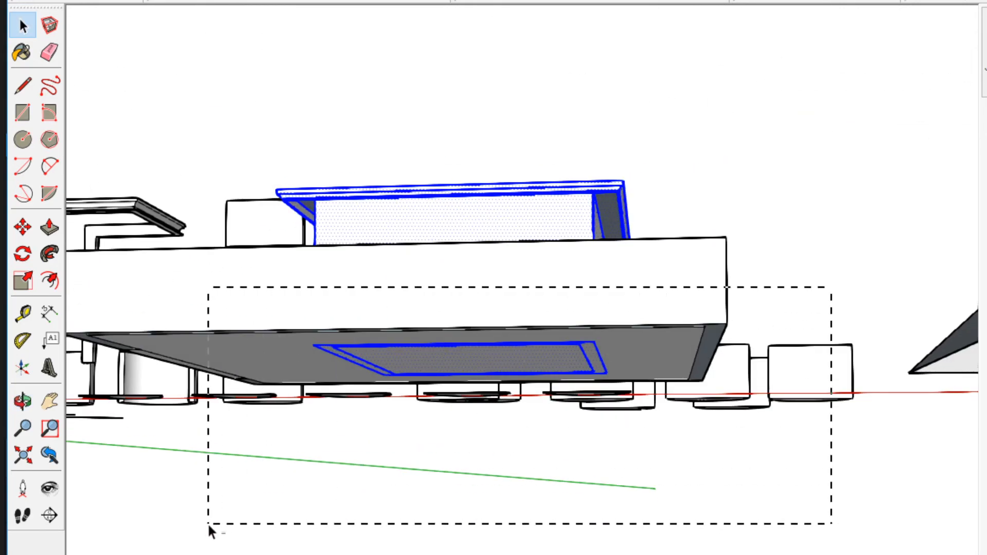
left_click_drag(214, 523, 215, 523, "ctrl+shift")
key("x")
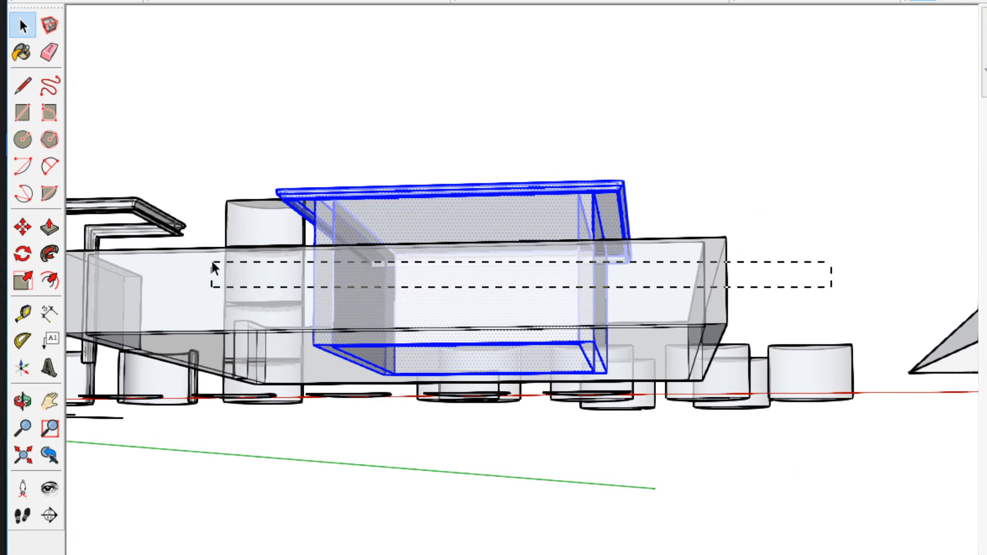
key("x")
left_click_drag(294, 516, 838, 234, "shift")
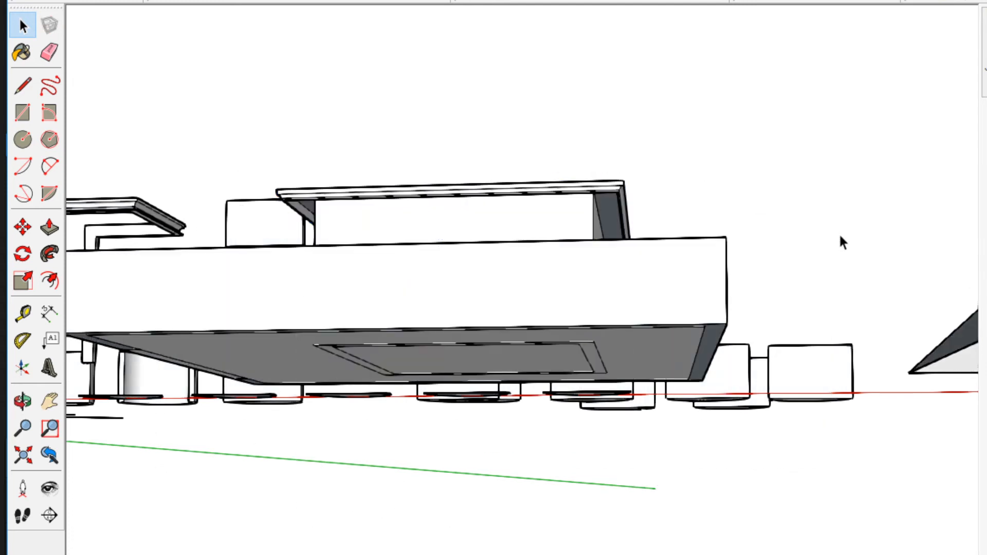
Select the geometry of the house's overhanging roof slab with a selection window.
key("shift+f")
key("v")
scroll(829, 456, "up", 3)
scroll(476, 425, "down", 2)
mouse_move(350, 300)
left_mouse_down()
mouse_move(838, 389)
mouse_move(905, 388)
left_mouse_up()
key("v")
middle_click_drag(809, 388, 602, 549)
scroll(599, 551, "up", 2)
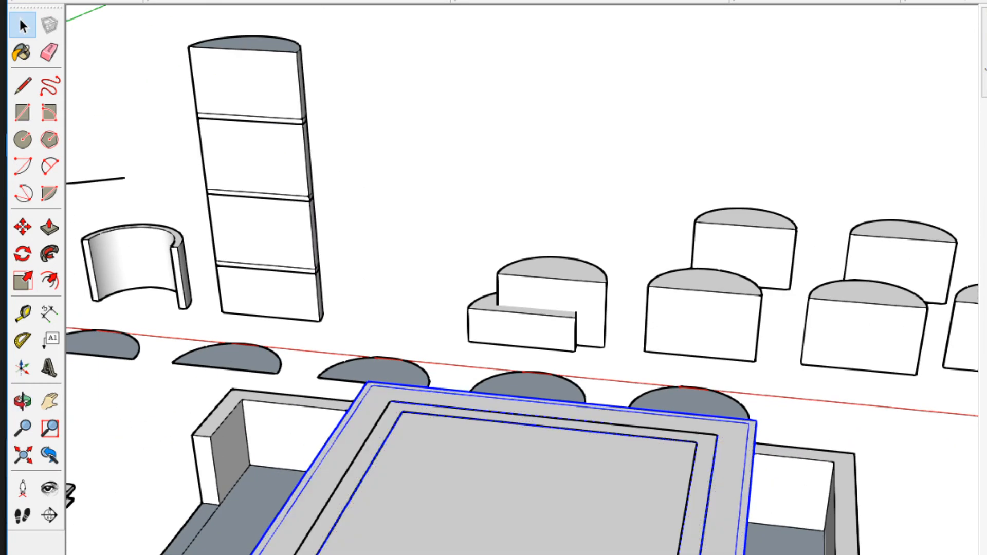
Turn the selected roof slab into its own object and open it for editing.
scroll(598, 551, "down", 1)
key("m")
left_click(596, 552)
key("space")
mouse_move(740, 385)
middle_mouse_down()
mouse_move(617, 534)
mouse_move(607, 346)
mouse_move(681, 324)
middle_mouse_up()
scroll(591, 544, "down", 1)
double_click(604, 344)
Erase the leftover inner outline edges from the roof slab's large face.
key("e")
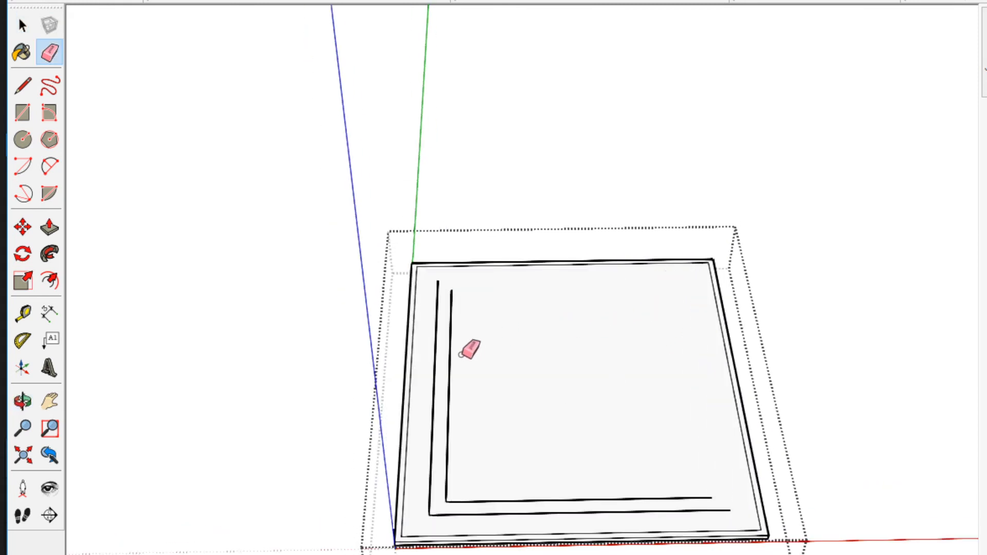
key("Delete")
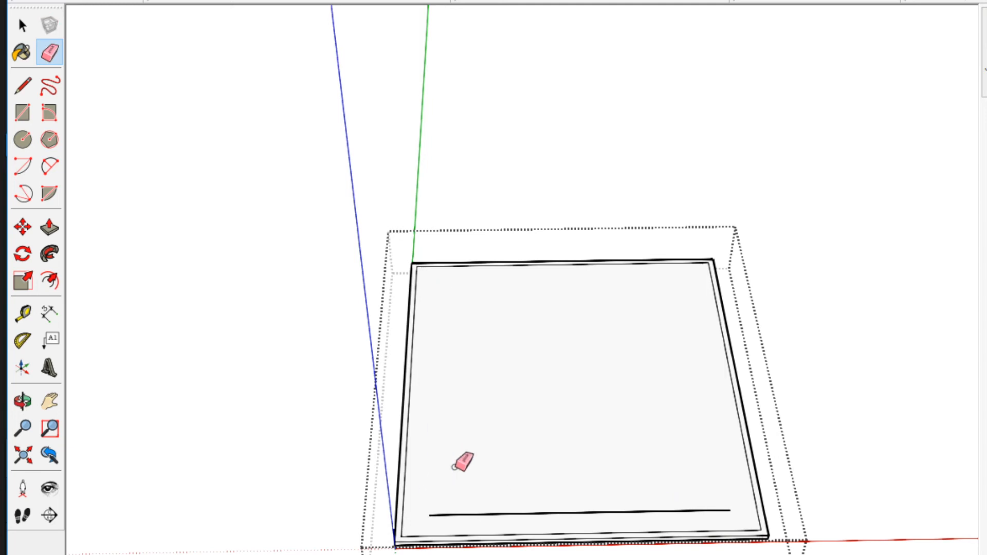
key("space")
Draw two diagonals across the roof slab's top and raise their crossing point to form a pyramid roof.
scroll(475, 494, "up", 2)
middle_click_drag(474, 495, 447, 514)
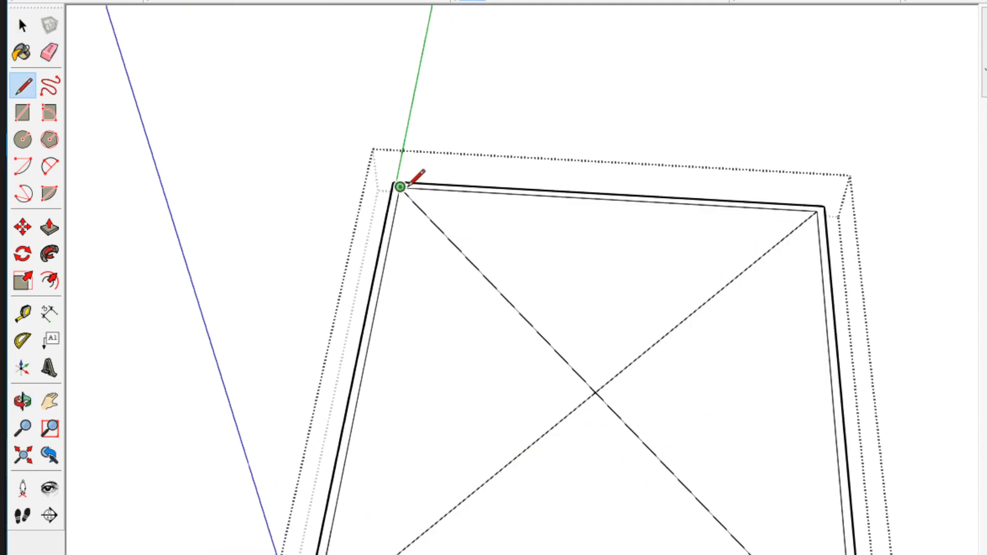
key("space")
scroll(400, 187, "down", 1)
middle_click_drag(399, 186, 452, 175)
key("c")
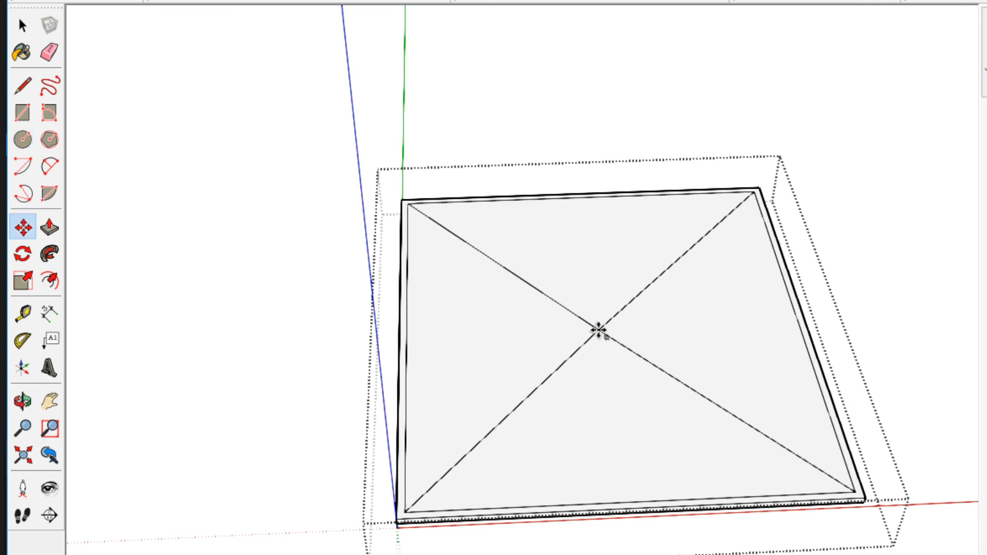
left_click_drag(598, 329, 599, 210)
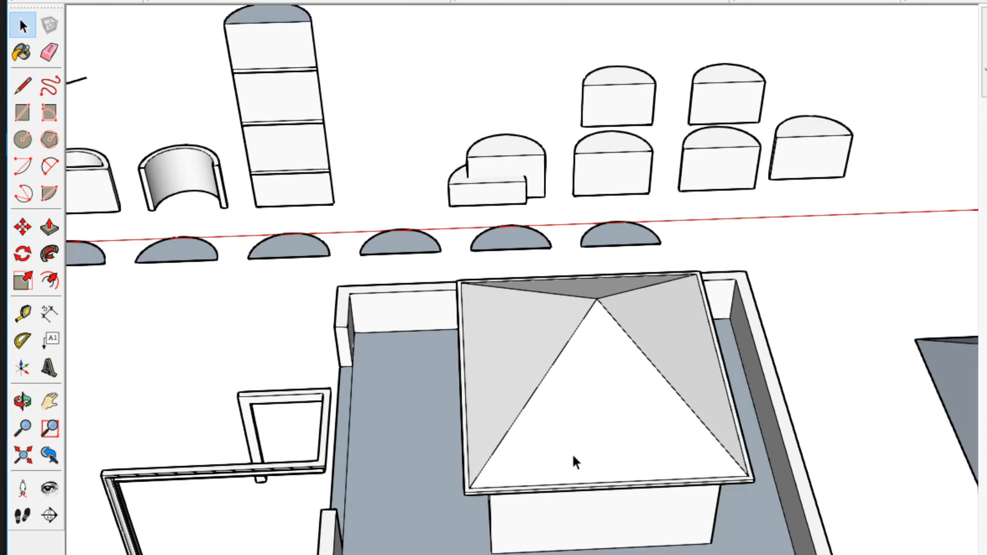
Draw a door rectangle rising from the base edge of the house wall, near the wall's corner.
middle_click_drag(572, 461, 874, 185)
scroll(639, 371, "up", 5)
scroll(640, 371, "down", 2)
mouse_move(639, 371)
middle_mouse_down()
mouse_move(277, 280)
mouse_move(359, 465)
mouse_move(762, 304)
mouse_move(329, 323)
mouse_move(47, 462)
mouse_move(734, 357)
mouse_move(901, 348)
mouse_move(714, 397)
mouse_move(586, 352)
mouse_move(383, 317)
mouse_move(388, 334)
mouse_move(337, 236)
mouse_move(828, 466)
mouse_move(550, 321)
mouse_move(451, 301)
mouse_move(513, 282)
mouse_move(622, 288)
middle_mouse_up()
scroll(330, 356, "up", 6)
double_click(332, 356)
scroll(332, 356, "down", 4)
middle_click_drag(332, 356, 615, 325, "shift")
scroll(615, 326, "down", 1)
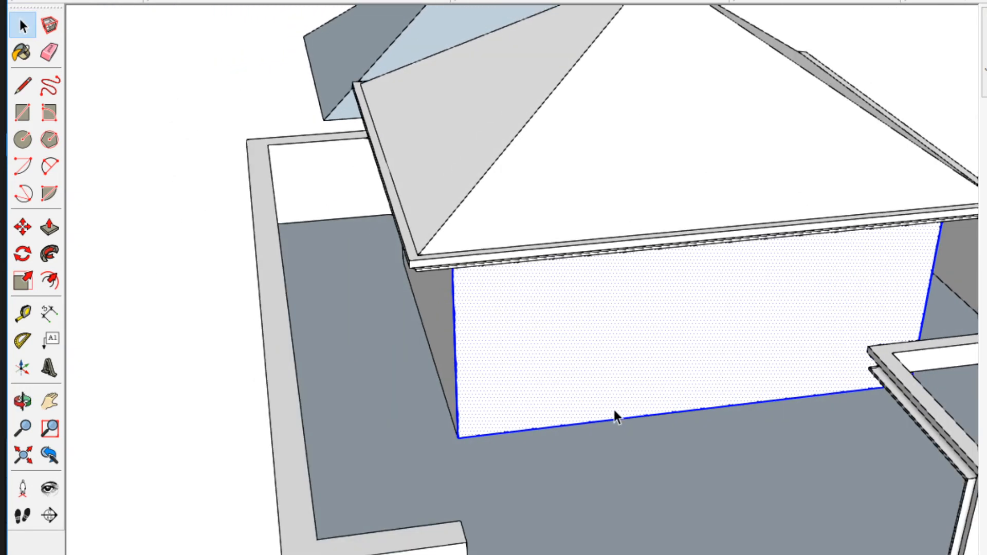
scroll(615, 417, "up", 4)
key("r")
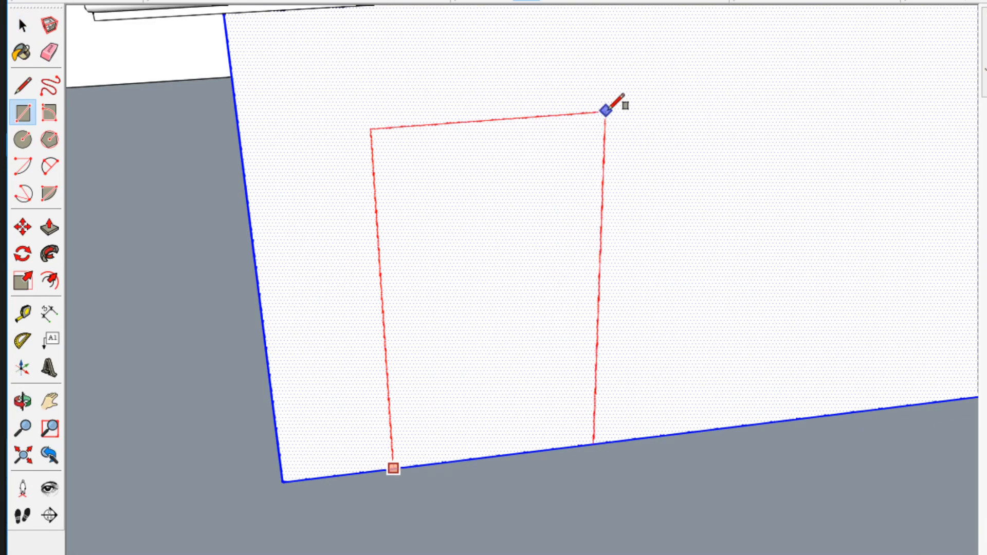
left_click(579, 93)
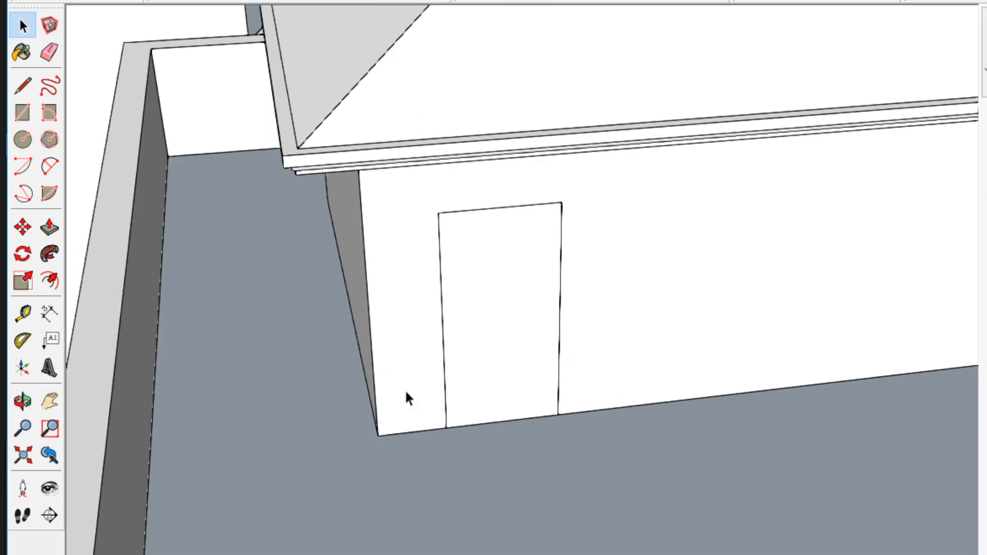
middle_click_drag(406, 392, 441, 368)
key("f")
left_click(506, 187)
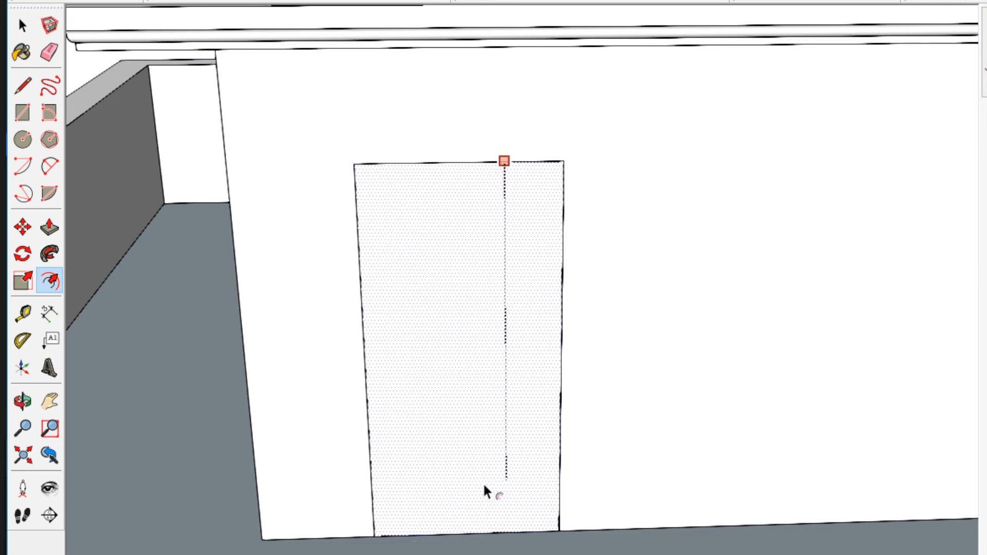
key("space")
Select the door outline without its bottom edge and offset its sides and top inward as a frame outline.
scroll(494, 308, "down", 1)
scroll(494, 301, "up", 1)
double_click(494, 301)
scroll(488, 308, "down", 1)
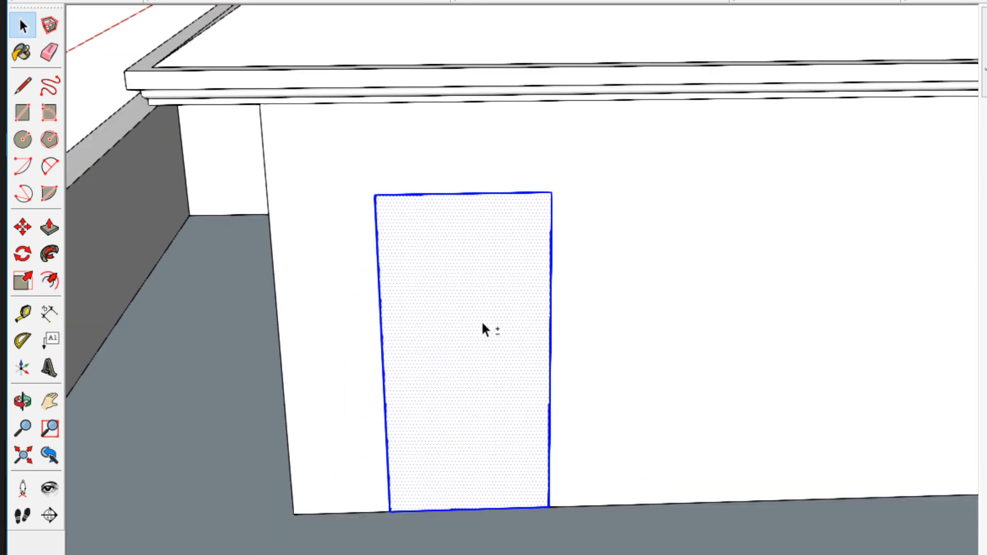
middle_click_drag(481, 320, 531, 244, "shift")
scroll(536, 198, "up", 1)
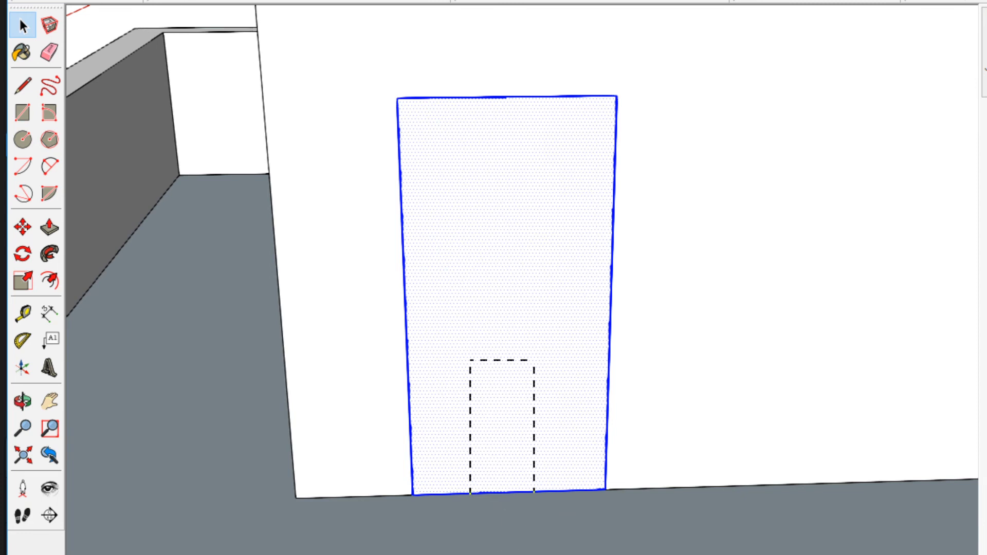
double_click(563, 110)
key("space")
scroll(580, 147, "up", 1)
scroll(583, 147, "down", 2)
key("ctrl+z")
key("f")
double_click(581, 118)
middle_click_drag(580, 123, 421, 306)
Recess the door panel slightly into the wall and pull the surrounding frame out from the wall.
key("space")
left_click(479, 234)
scroll(479, 237, "up", 2)
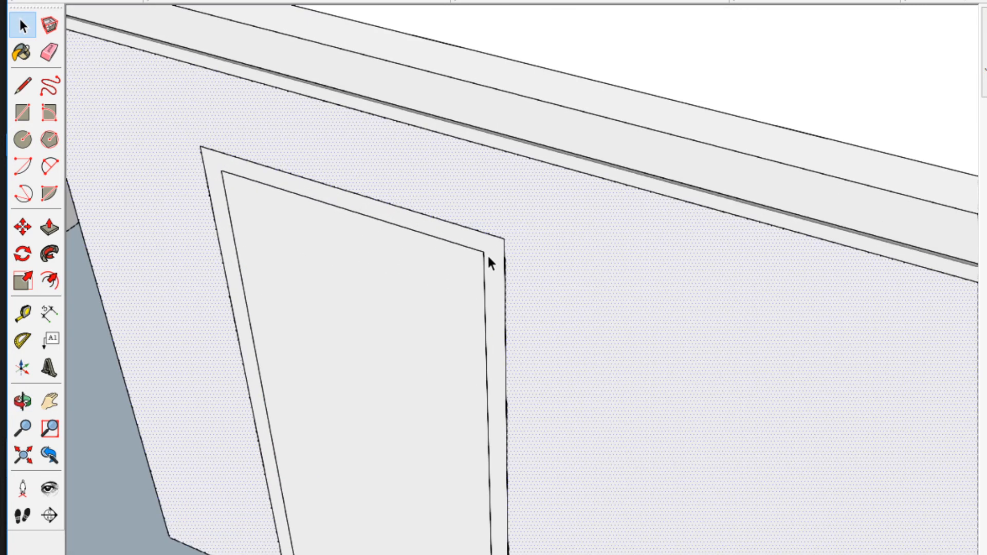
key("p")
left_click(490, 263)
key("space")
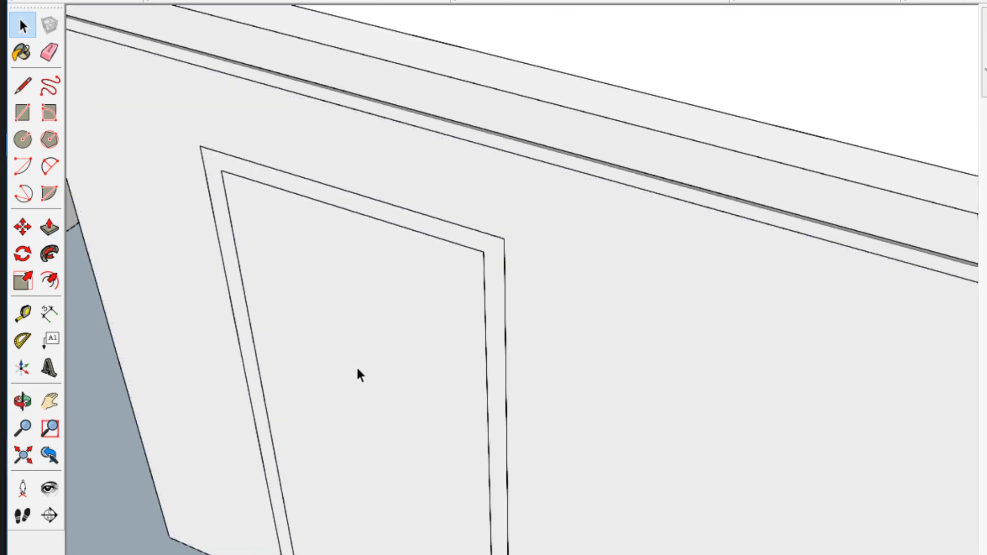
left_click(359, 408)
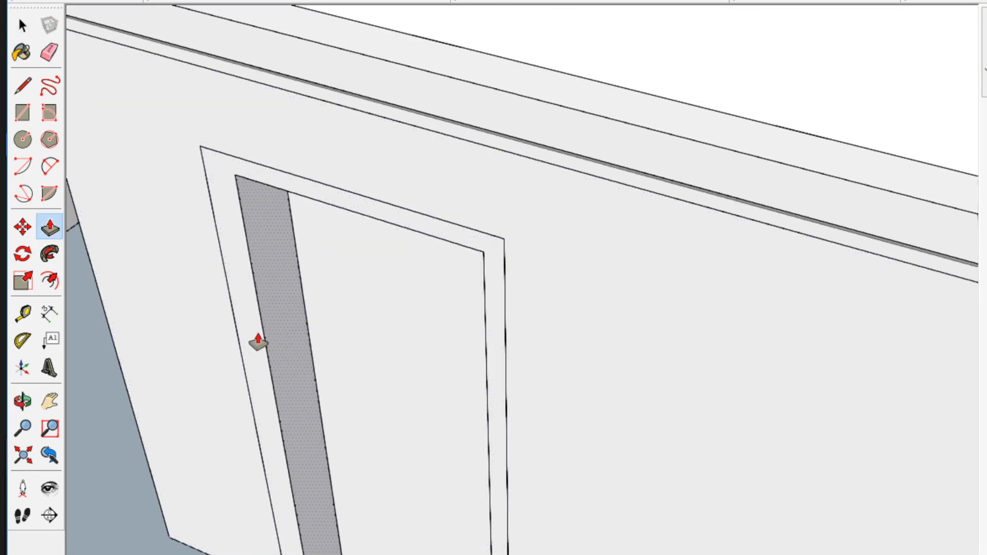
key("space")
key("p")
left_click(313, 357)
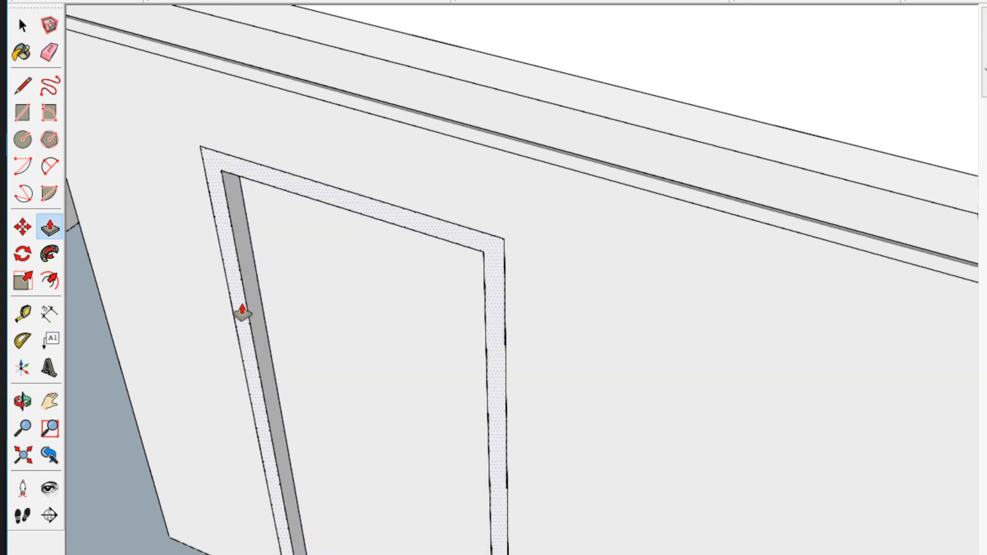
left_click(242, 311)
left_click(251, 307)
key("space")
Place a guide line parallel to the wall's base edge at the height of the door frame's top.
scroll(256, 318, "down", 3)
middle_click_drag(432, 369, 435, 393)
scroll(760, 334, "down", 3)
scroll(362, 333, "up", 2)
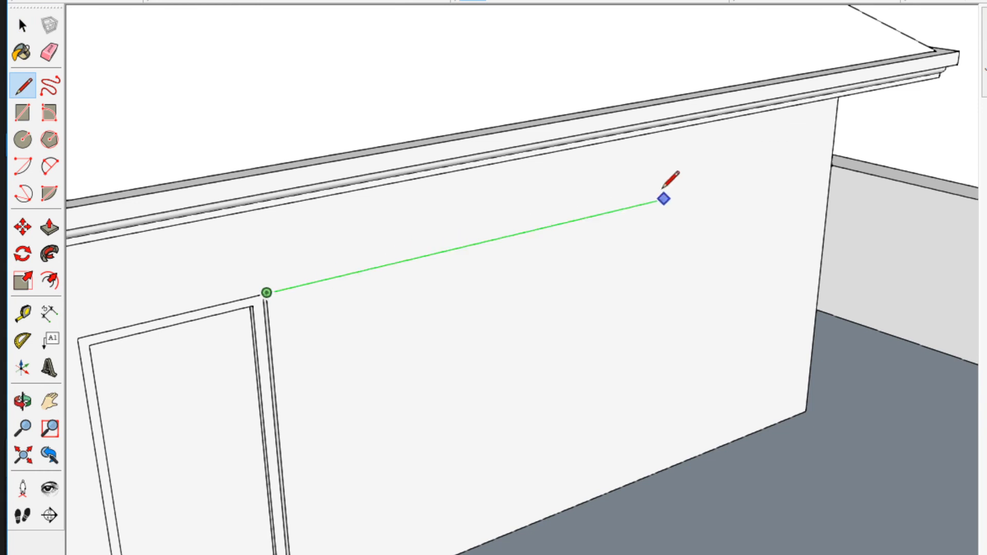
key("space")
key("r")
key("t")
scroll(468, 419, "down", 4)
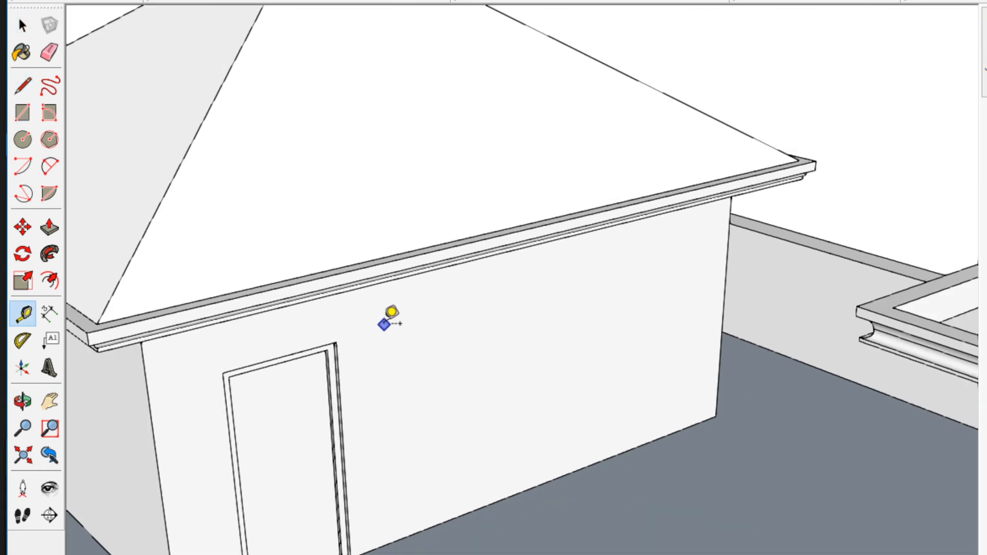
scroll(410, 344, "down", 3)
middle_click_drag(409, 344, 618, 356)
scroll(581, 428, "up", 5)
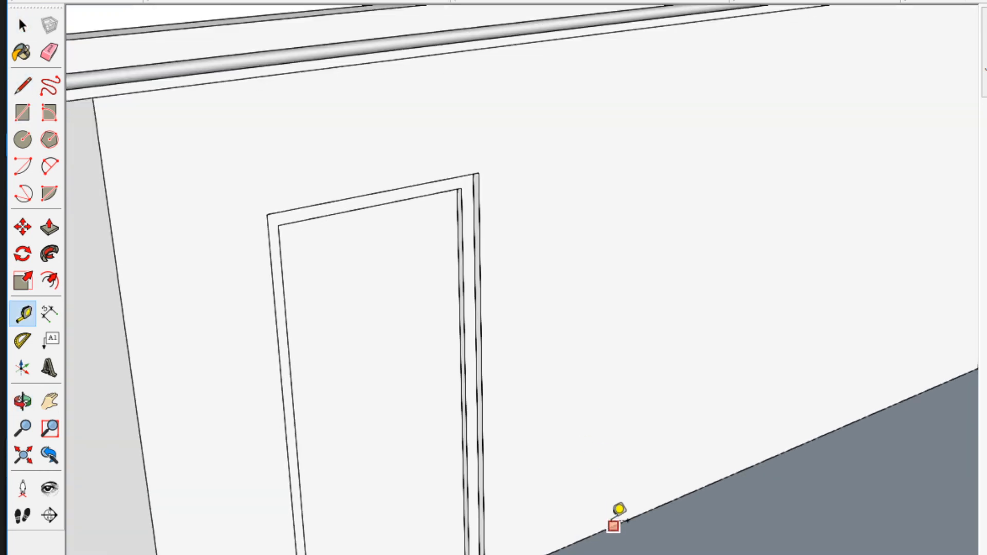
scroll(619, 511, "down", 3)
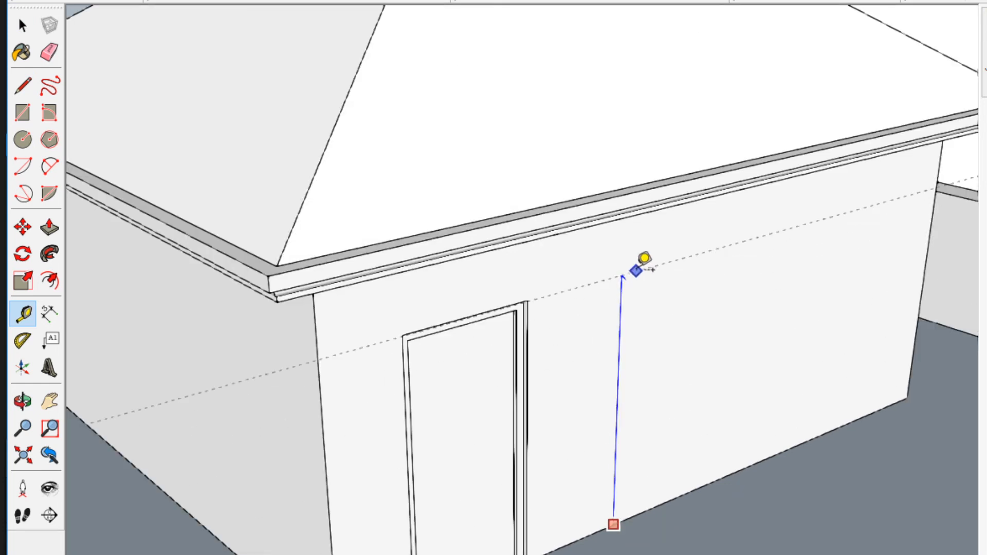
left_click(528, 300)
scroll(487, 444, "down", 2)
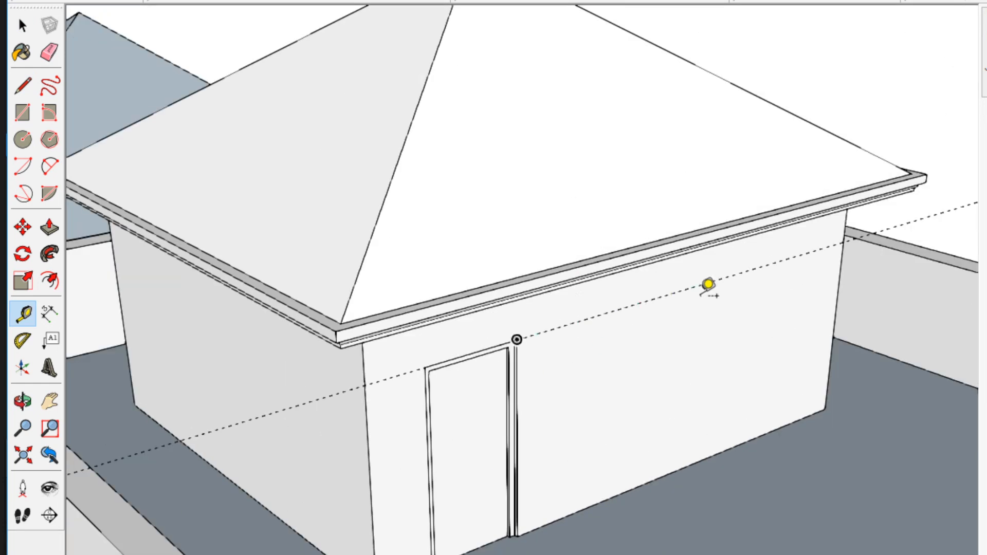
scroll(560, 363, "up", 5)
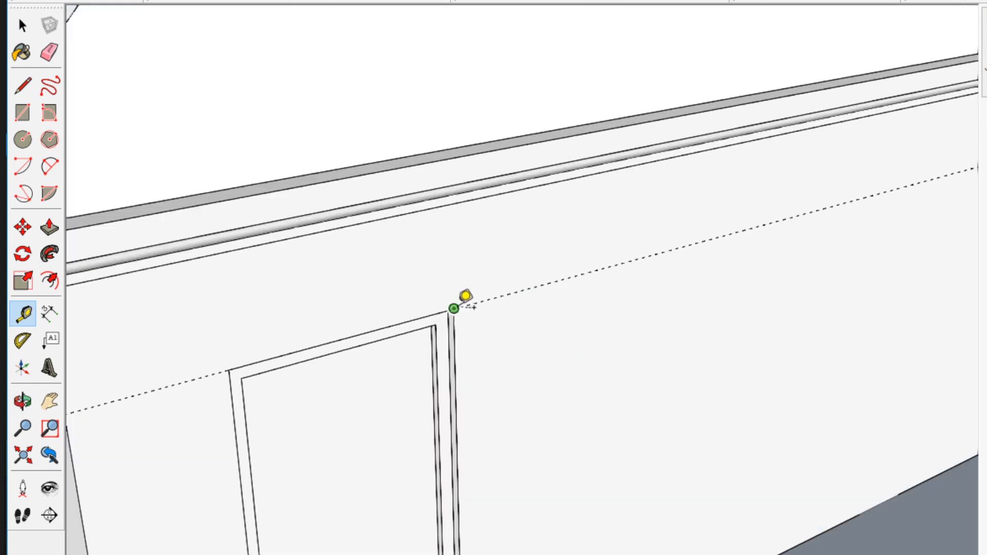
scroll(626, 191, "down", 1)
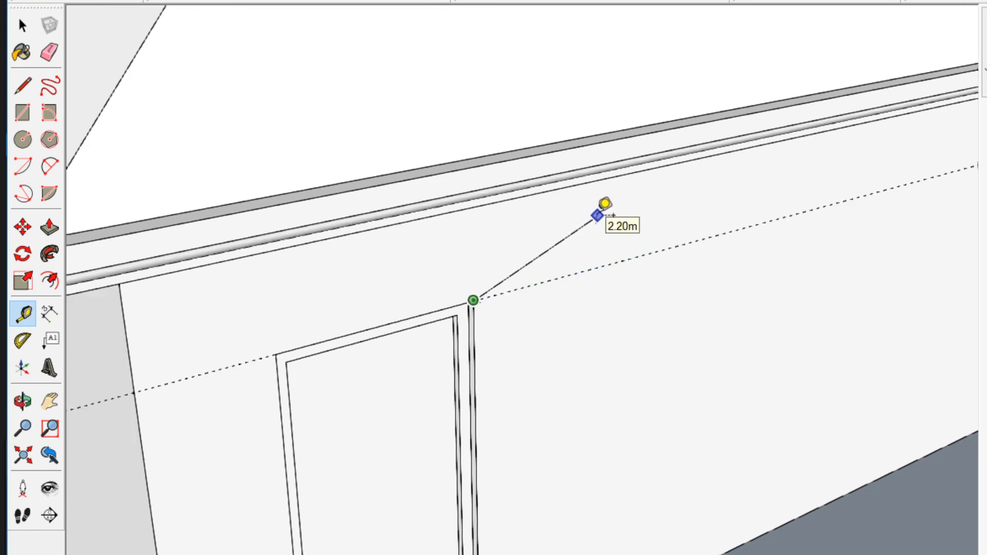
scroll(600, 508, "down", 3)
scroll(601, 501, "up", 3)
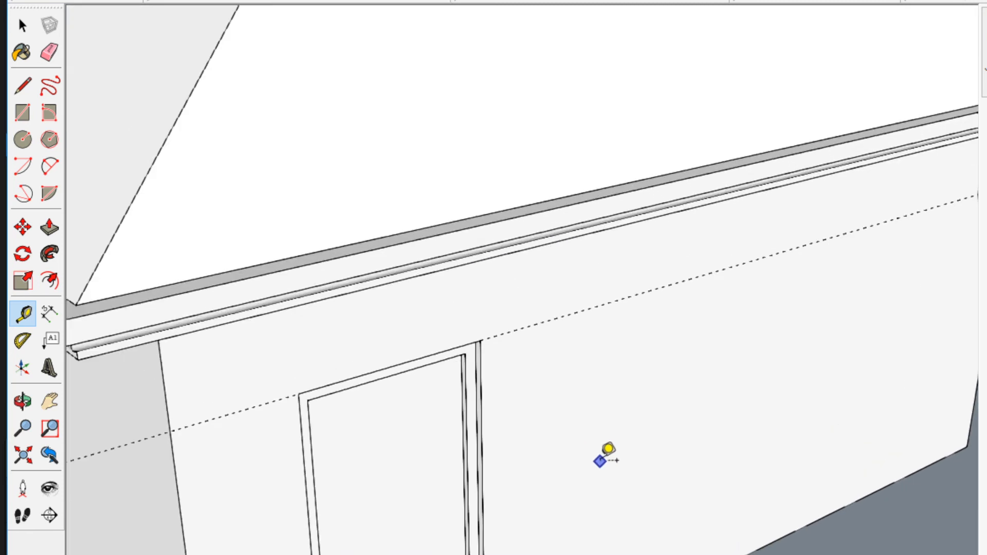
scroll(606, 454, "down", 3)
scroll(506, 363, "up", 3)
Place a second guide line lower on the door wall to mark the window's sill height.
left_click(413, 253)
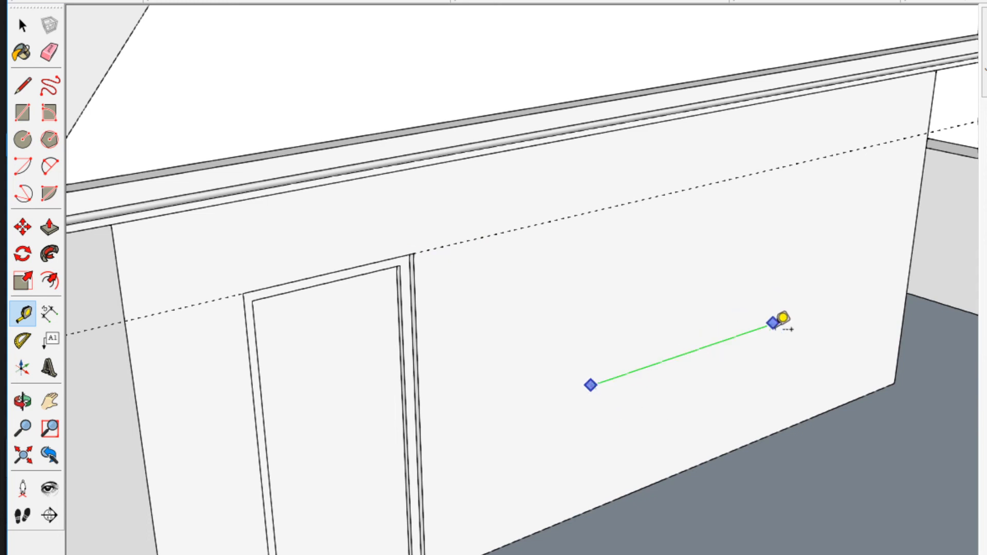
key("space")
scroll(896, 382, "down", 2)
middle_click_drag(895, 381, 549, 377)
scroll(588, 355, "up", 3)
key("ctrl+z")
scroll(606, 354, "down", 2)
key("r")
scroll(608, 355, "up", 2)
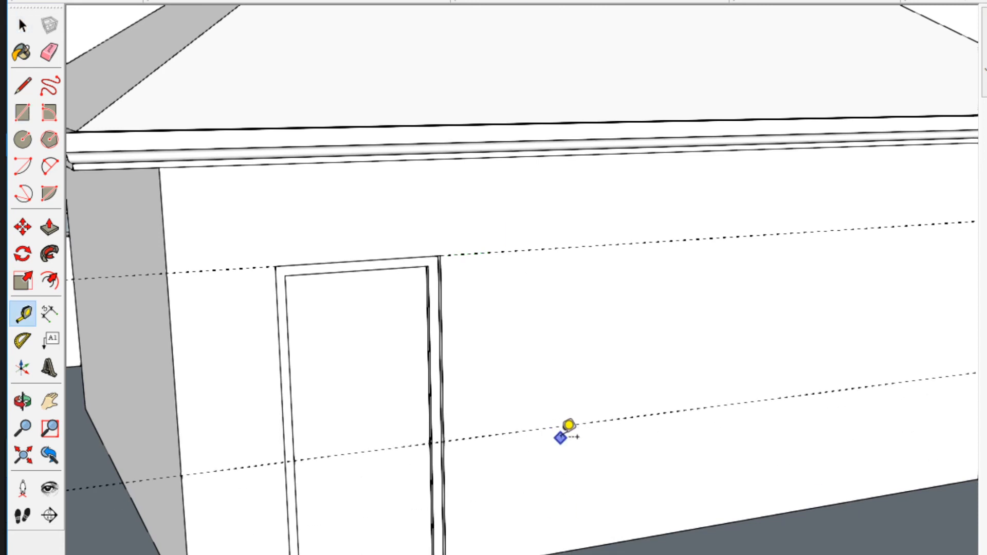
Draw a window rectangle beside the door between the two guide lines.
key("space")
scroll(567, 429, "down", 1)
key("r")
left_click(518, 432)
left_click(749, 252)
key("space")
Offset the window rectangle inward to outline its frame.
scroll(681, 291, "up", 3)
key("f")
left_click(704, 268)
left_click(152, 292)
scroll(437, 335, "up", 1)
key("space")
Recess the window pane into the wall and pull its frame outward.
middle_click_drag(617, 338, 658, 337)
key("space")
left_click(578, 337)
key("p")
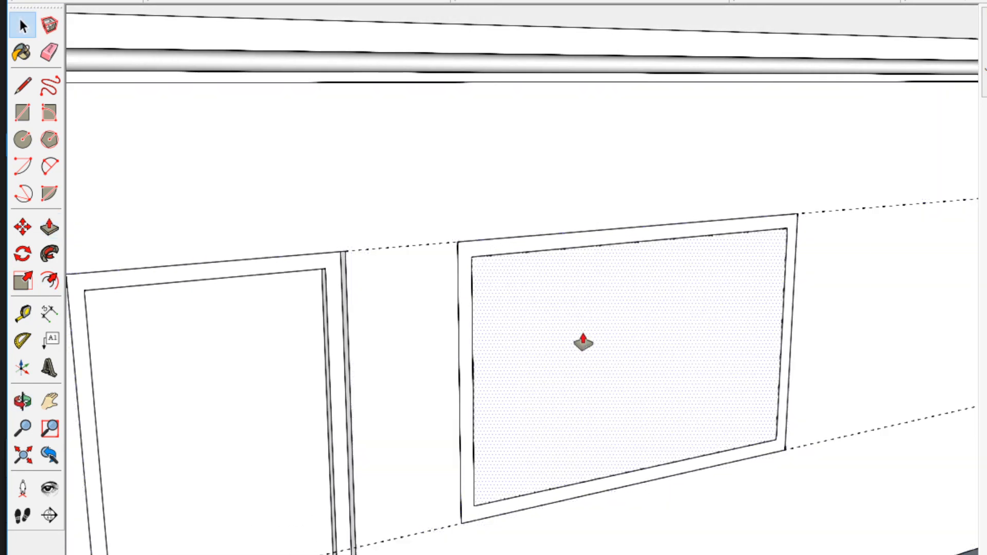
left_click(576, 332)
left_click(240, 367)
left_click(467, 269)
left_click(326, 273)
key("space")
Draw a large window rectangle on the adjacent side wall of the house.
middle_click_drag(386, 473, 205, 462)
scroll(544, 420, "down", 3)
middle_click_drag(544, 419, 121, 401)
scroll(622, 457, "up", 4)
scroll(750, 462, "down", 3)
middle_click_drag(735, 480, 753, 436)
left_click(548, 391)
middle_click_drag(548, 391, 615, 475)
left_click(719, 470)
scroll(661, 502, "up", 2)
middle_click_drag(664, 518, 492, 492)
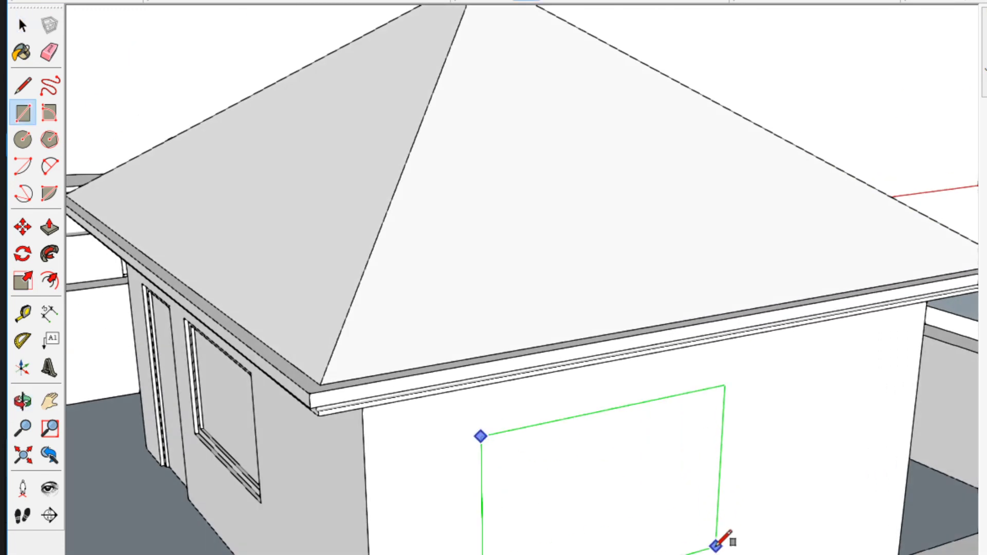
left_click(717, 546)
Push the side wall's rectangle through the wall to cut an opening and check it from farther away.
key("p")
left_click(639, 511)
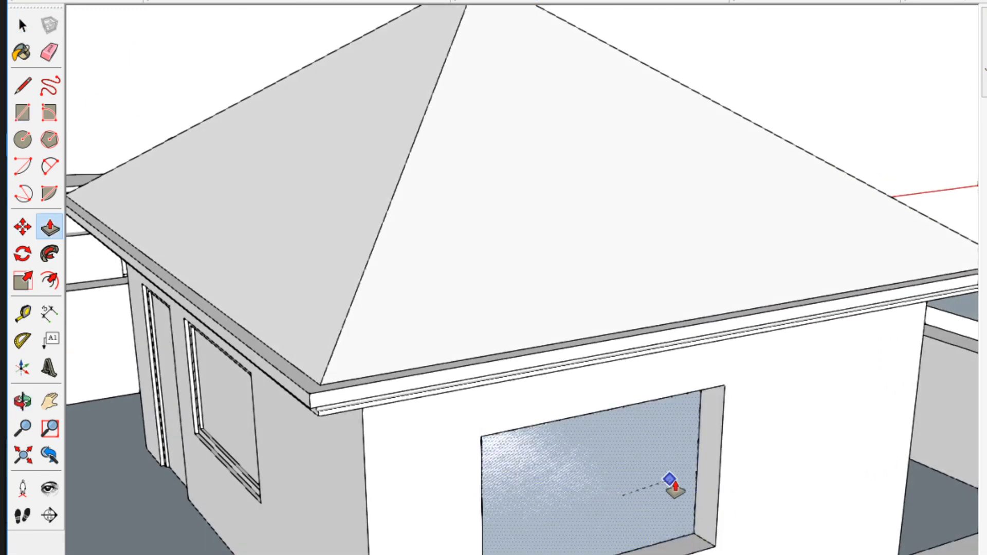
left_click(610, 467)
key("space")
middle_click_drag(505, 525, 409, 533)
scroll(409, 533, "down", 2)
scroll(302, 488, "up", 1)
scroll(575, 445, "up", 3)
scroll(576, 444, "down", 2)
scroll(535, 430, "down", 3)
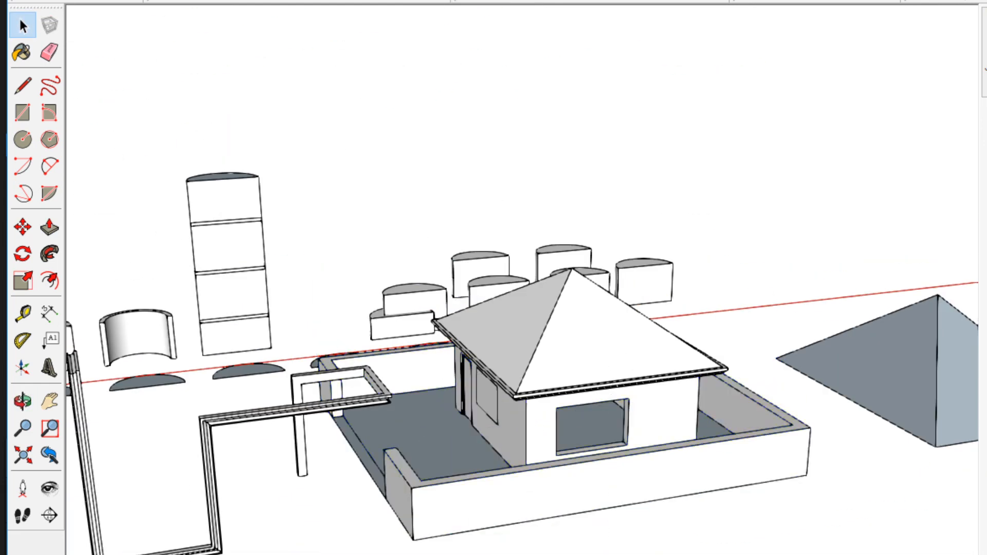
Redraw the large window rectangle on the solid side wall.
scroll(525, 473, "up", 3)
left_click(477, 482)
scroll(657, 355, "up", 1)
left_click(670, 326)
key("space")
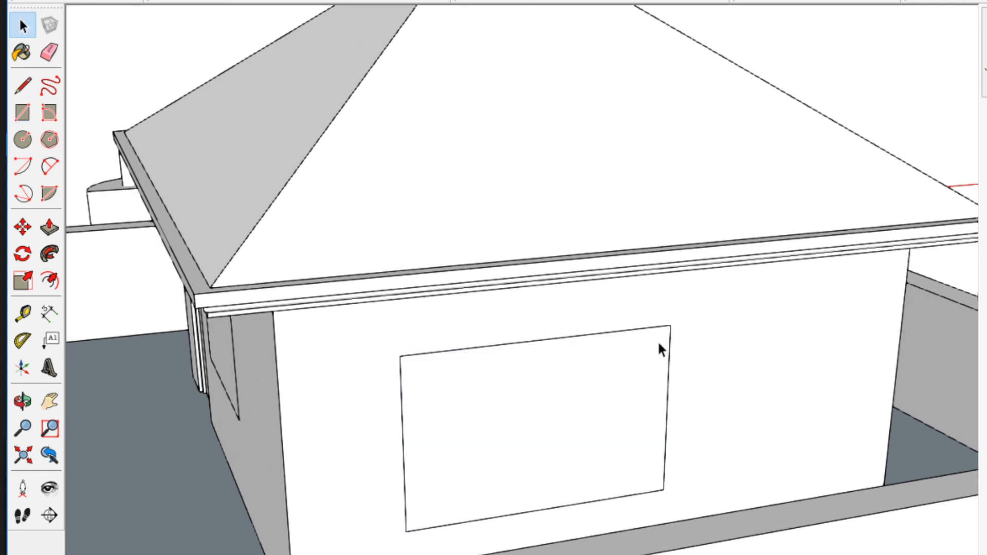
Offset the side wall's window rectangle slightly inward to outline its frame.
scroll(659, 341, "up", 2)
key("f")
left_click_drag(670, 332, 662, 343)
key("space")
scroll(636, 375, "down", 3)
scroll(720, 427, "up", 3)
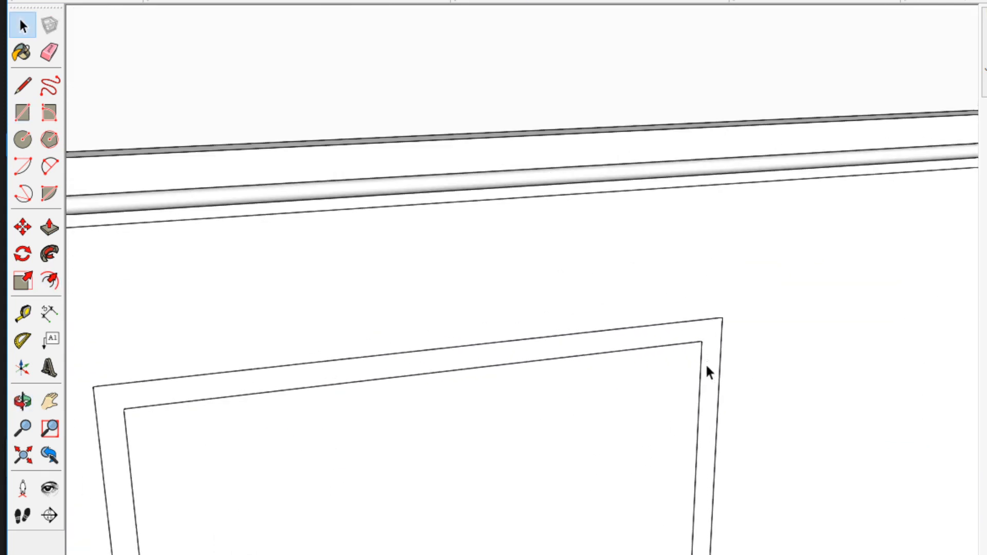
Pull the side window's frame outward from the wall.
scroll(698, 357, "down", 2)
key("p")
left_click_drag(710, 350, 716, 361)
key("space")
Select the side window's pane face with its edges and make it a component.
double_click(673, 393)
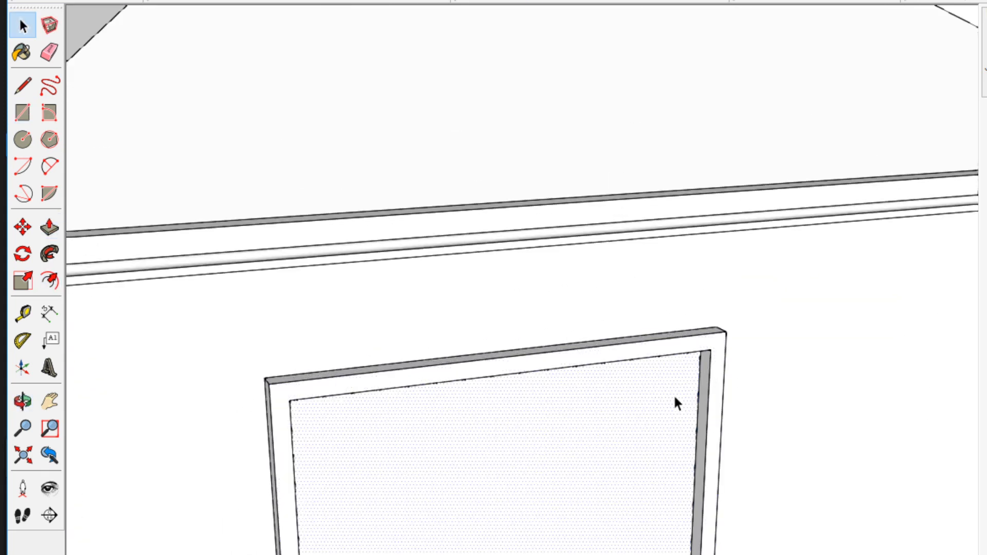
key("g")
scroll(690, 551, "up", 4)
key("m")
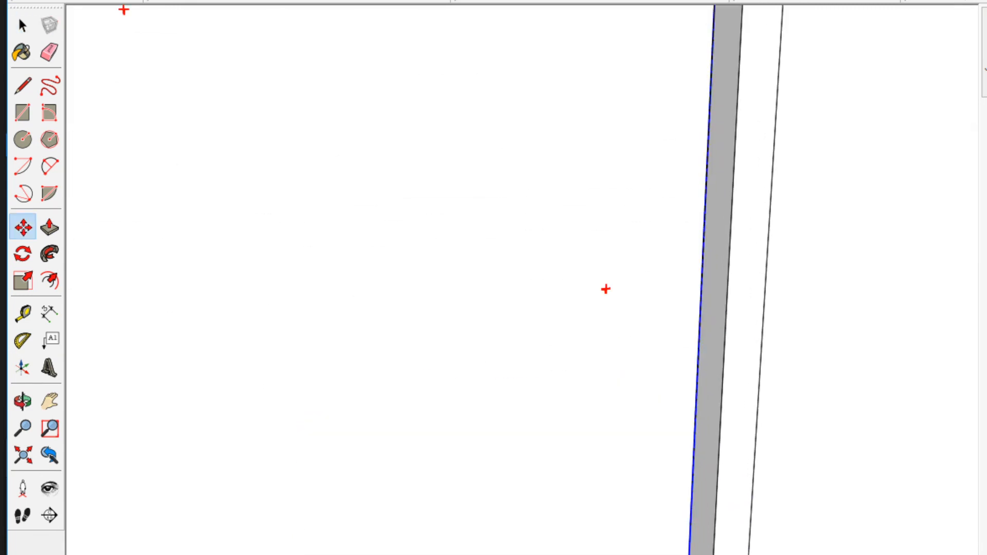
scroll(677, 553, "up", 2)
scroll(649, 553, "down", 7)
middle_click_drag(649, 553, 717, 438)
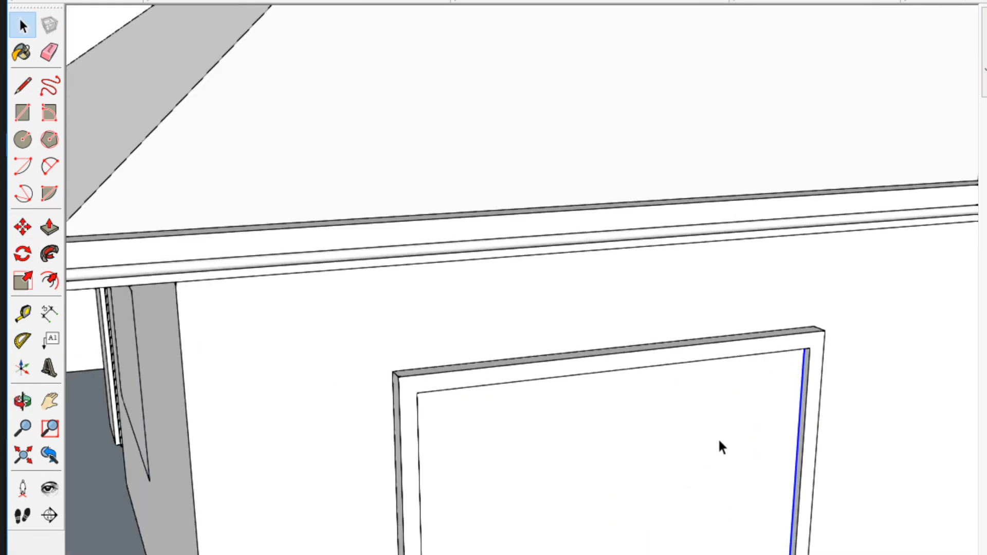
Open the side window's pane component for editing and offset the pane outline slightly inward.
double_click(718, 438)
scroll(753, 402, "up", 2)
key("f")
left_click(816, 353)
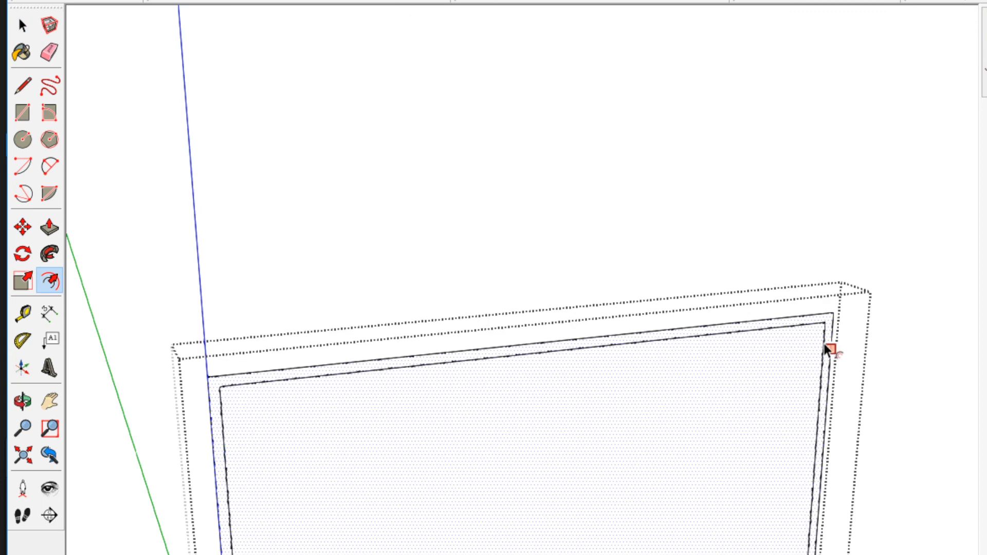
left_click(823, 343)
Push/Pull the narrow border around the window pane to give it a slight depth.
scroll(823, 340, "up", 2)
key("p")
left_click(827, 327)
left_click(818, 323)
key("space")
key("p")
left_click(827, 324)
left_click(838, 326)
key("space")
Divide the top edge of the recessed window pane into three equal segments.
scroll(771, 419, "down", 2)
double_click(755, 431)
scroll(754, 431, "down", 2)
scroll(823, 344, "up", 1)
mouse_move(755, 432)
middle_mouse_down("shift")
mouse_move(823, 344)
mouse_move(766, 279)
mouse_move(541, 125)
middle_mouse_up("shift")
scroll(687, 235, "up", 2)
left_click(690, 224)
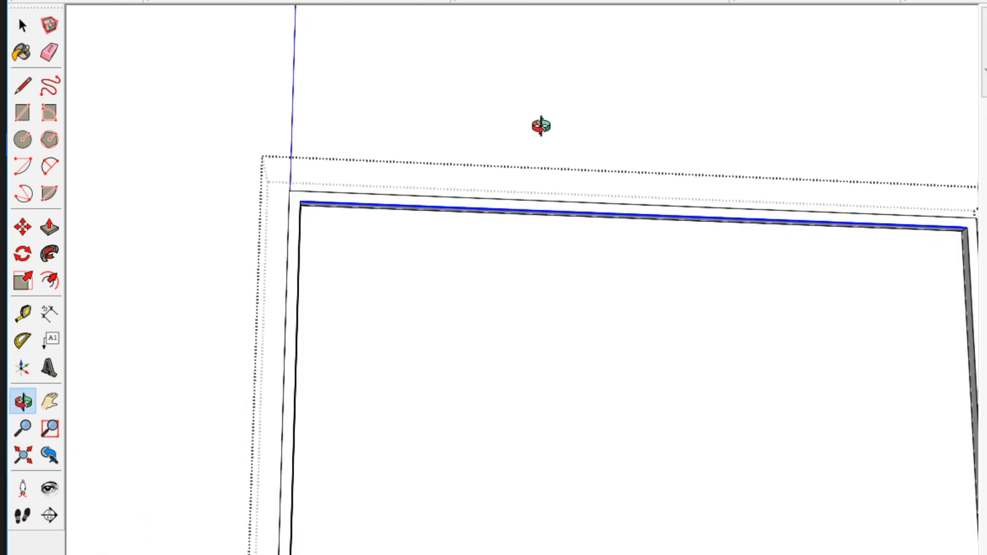
right_click(598, 218)
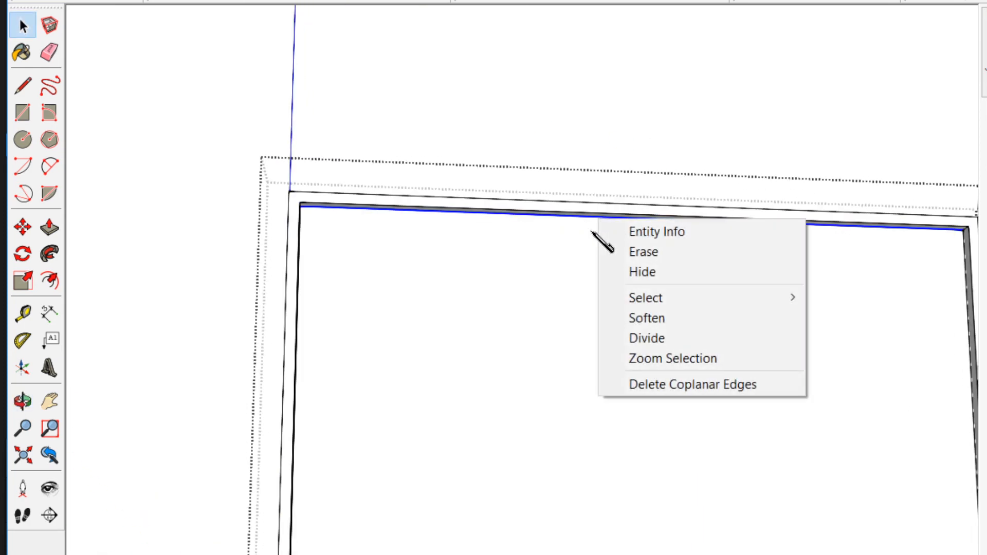
left_click(652, 338)
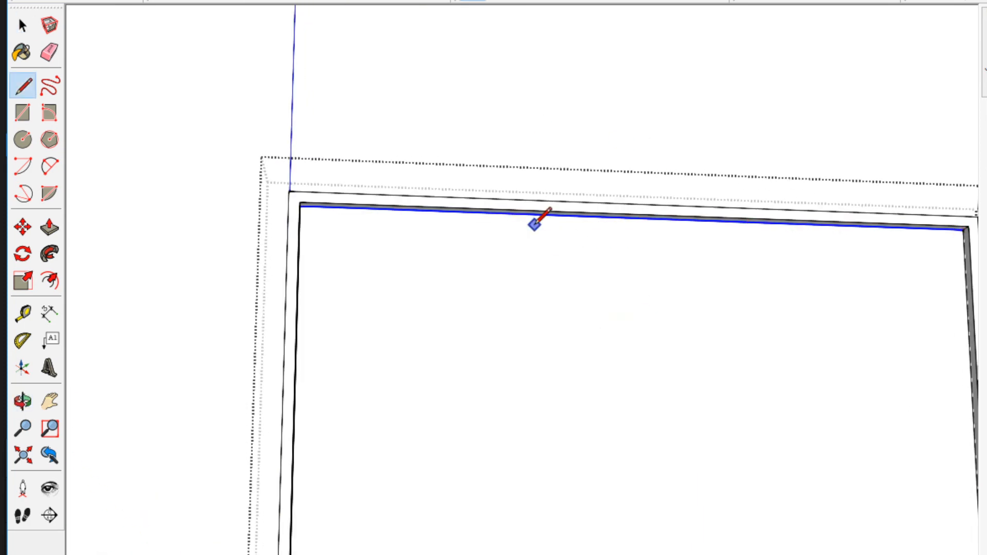
key("l")
Copy the pane's vertical side edge to the first division point and repeat it x2 to split the pane into three.
mouse_move(420, 347)
middle_mouse_down()
mouse_move(490, 194)
mouse_move(144, 379)
middle_mouse_up()
key("space")
middle_click_drag(100, 353, 347, 136)
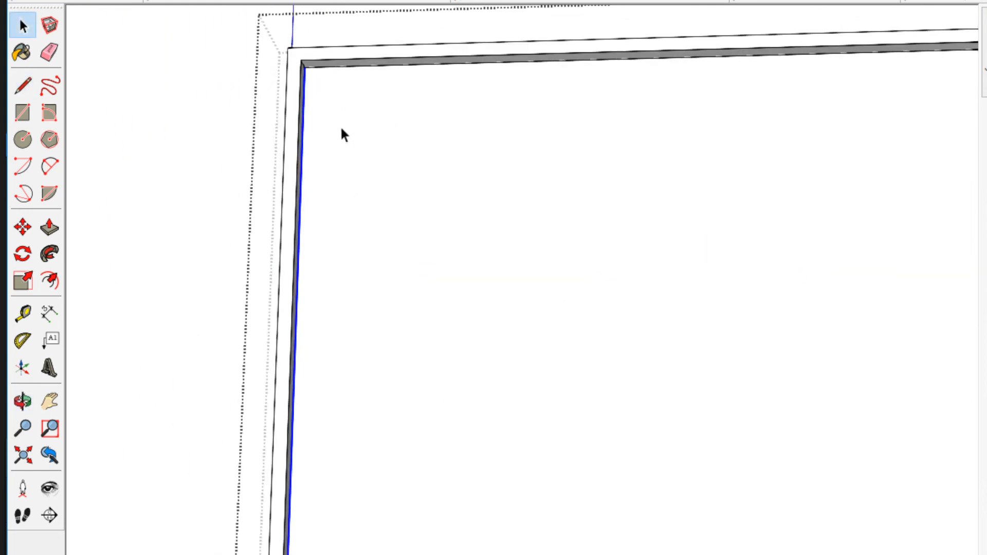
scroll(307, 67, "up", 1)
left_click(302, 67)
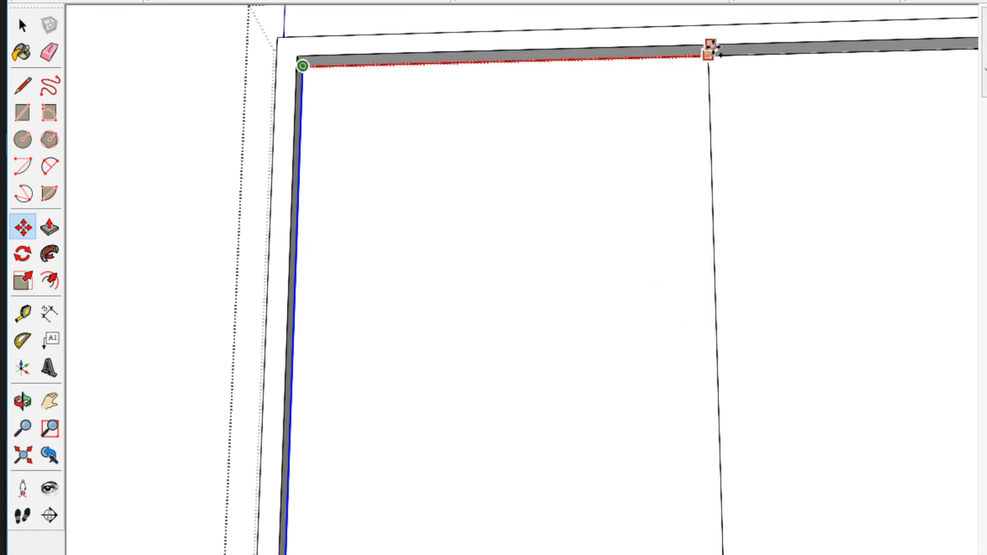
scroll(740, 50, "down", 1)
middle_click_drag(817, 52, 298, 62, "shift")
left_click(399, 57)
scroll(433, 228, "down", 2)
type("x2")
key("Return")
key("space")
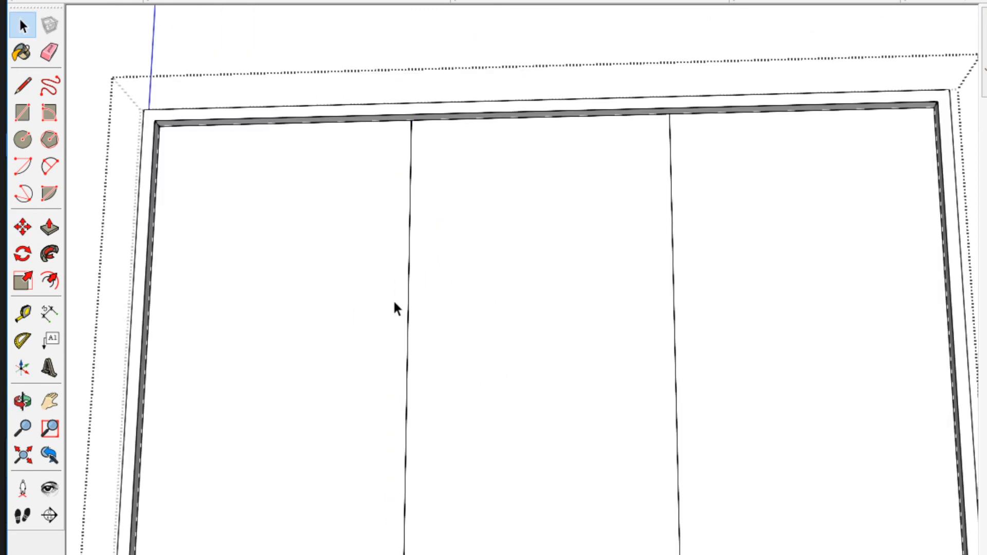
Offset the outline of each of the three window panes slightly inward to form sash frames.
scroll(850, 501, "down", 3)
scroll(850, 501, "up", 2)
middle_click_drag(540, 359, 671, 327)
scroll(671, 287, "up", 1)
key("f")
left_click(672, 191)
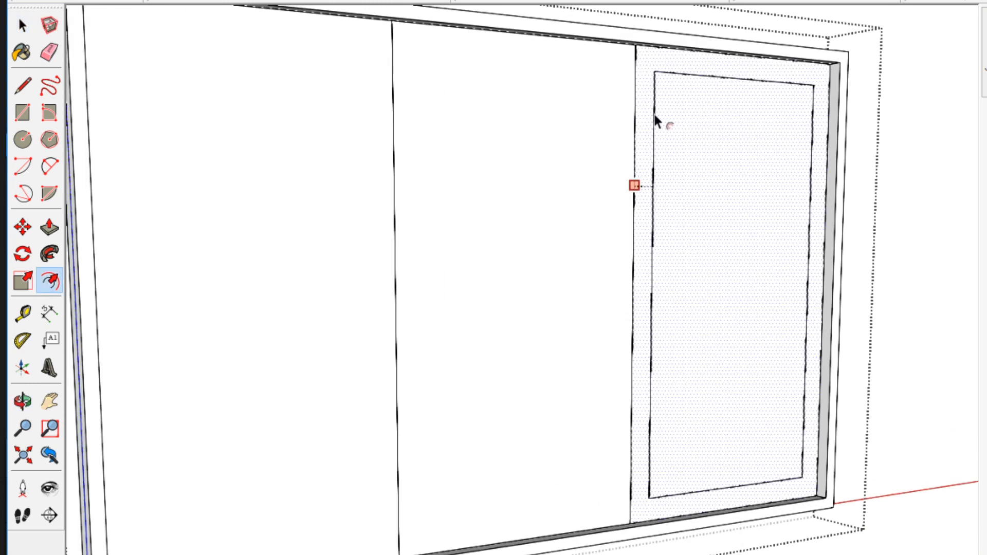
left_click(645, 87)
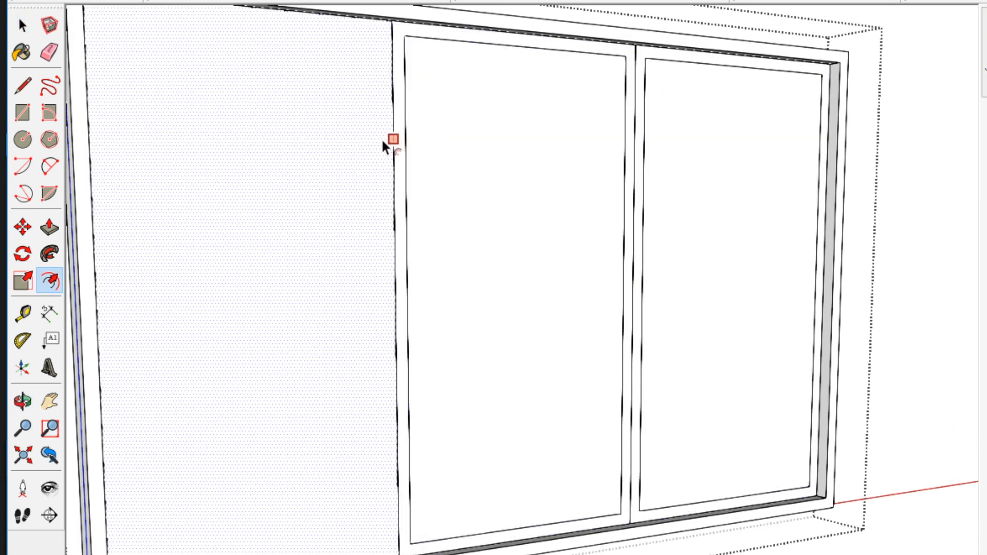
key("space")
Push/Pull the three sash frames of the side window by the same depth.
scroll(383, 128, "up", 3)
double_click(395, 95)
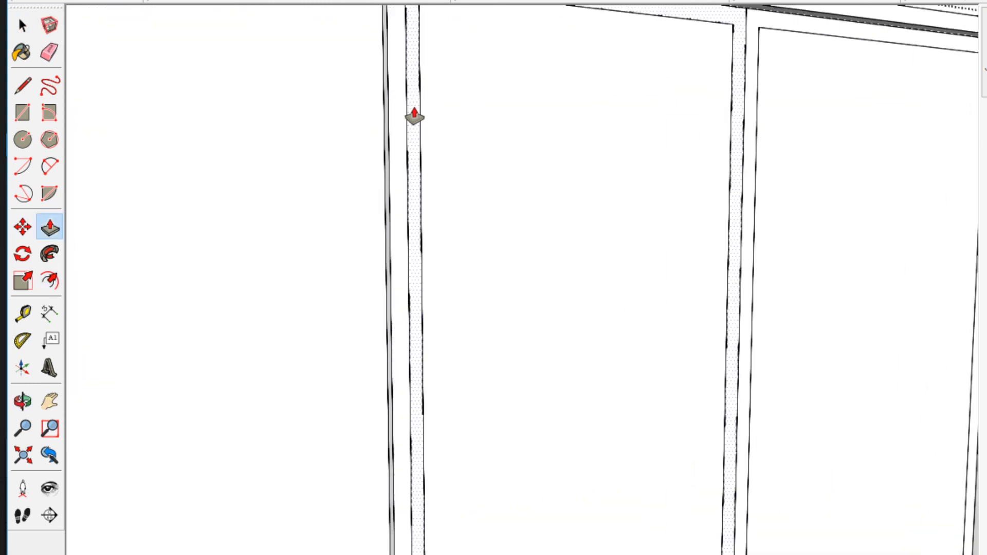
double_click(414, 106)
key("space")
Leave the pane component and try selecting the side window's parts on the wall.
scroll(614, 201, "down", 10)
middle_click_drag(646, 251, 754, 262)
scroll(492, 210, "up", 2)
left_click(498, 200)
key("m")
scroll(496, 206, "down", 2)
key("space")
scroll(489, 206, "up", 1)
triple_click(489, 205)
scroll(489, 202, "down", 2)
left_click(431, 206)
scroll(427, 207, "down", 1)
middle_click_drag(429, 206, 328, 256)
Select the whole side window, frame and panes together, and make it a single component.
left_click_drag(271, 213, 721, 509)
key("l")
scroll(569, 349, "down", 2)
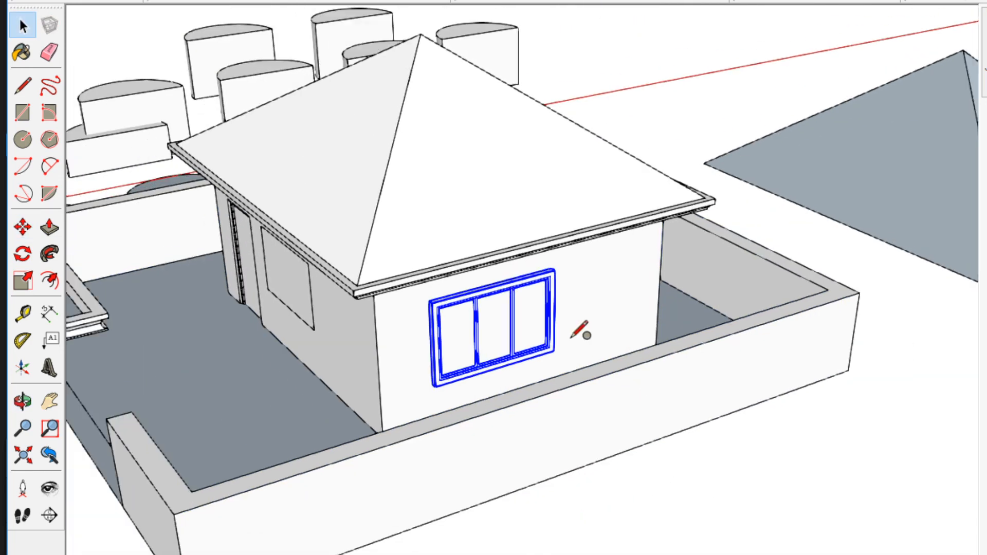
left_click(553, 349)
key("space")
scroll(523, 322, "up", 5)
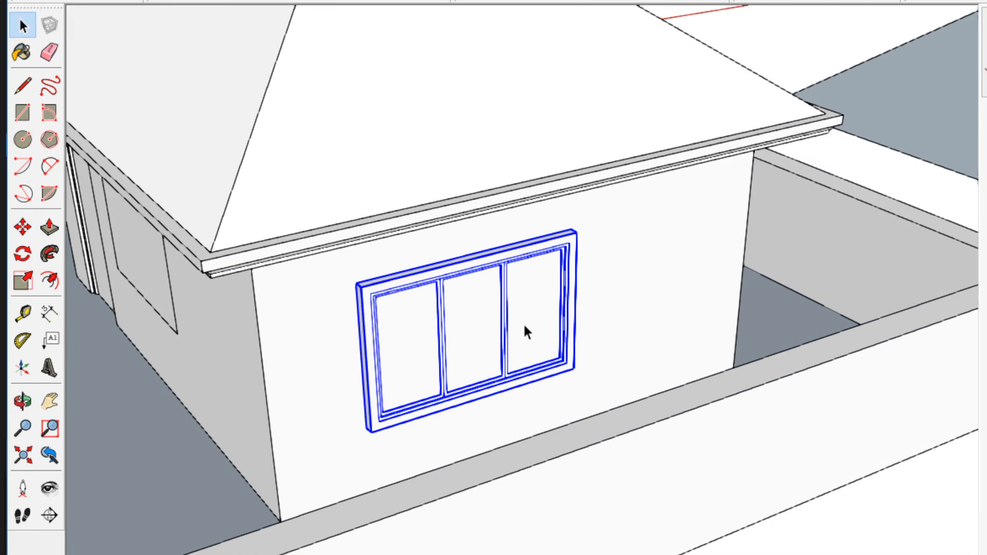
right_click(467, 322)
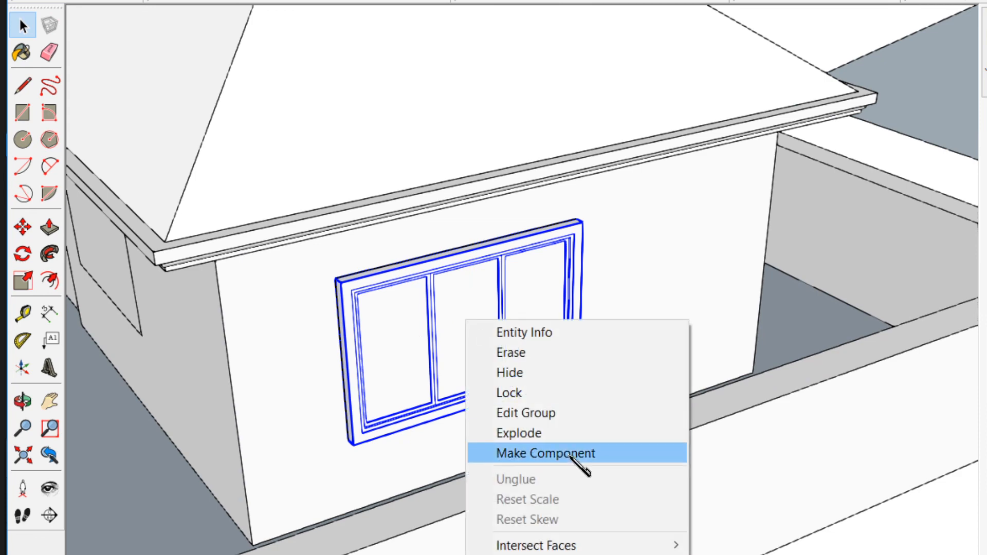
left_click(596, 453)
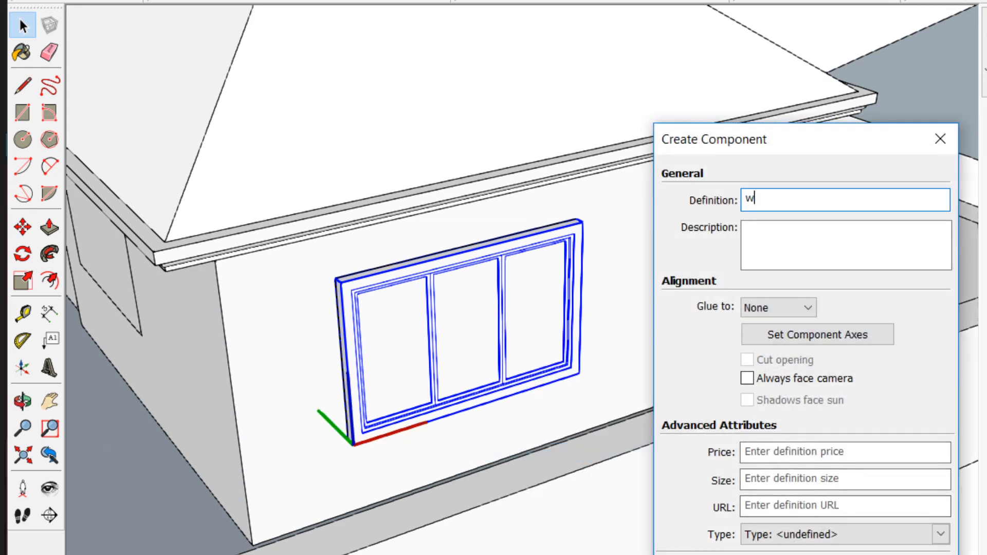
key("Return")
Rotate a copy of the side window a quarter turn about the house's wall corner.
scroll(656, 412, "down", 3)
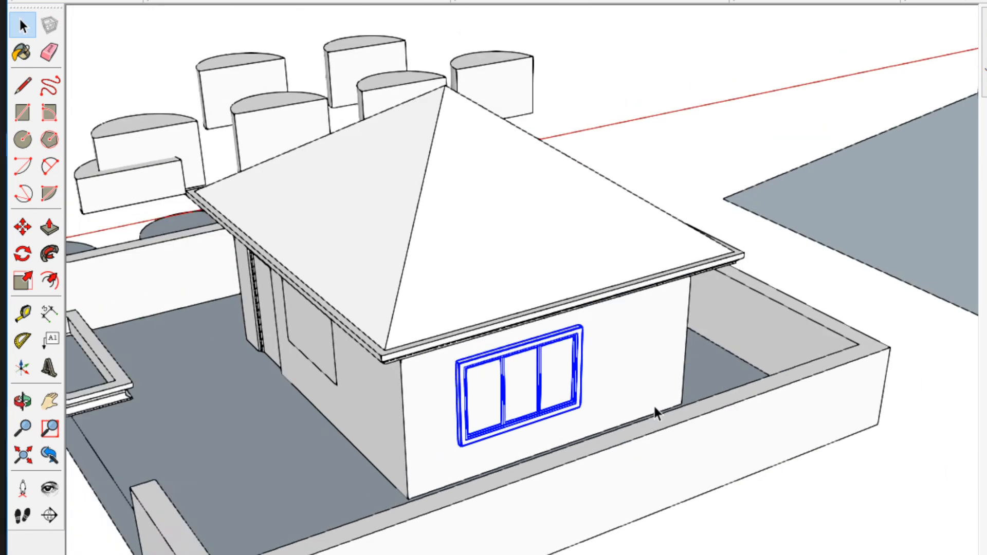
middle_click_drag(657, 412, 705, 449)
scroll(705, 456, "up", 3)
key("q")
left_click(568, 504)
left_click(632, 502)
scroll(573, 432, "down", 3)
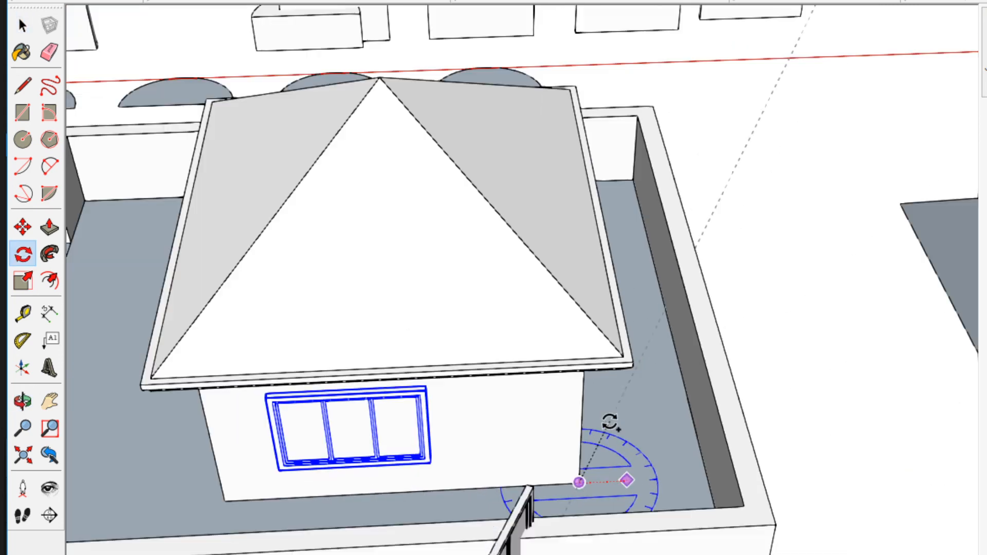
left_click(572, 374)
key("space")
Move the rotated window copy onto the adjacent solid wall of the house.
middle_click_drag(443, 402, 181, 517)
middle_click_drag(192, 396, 455, 423, "shift")
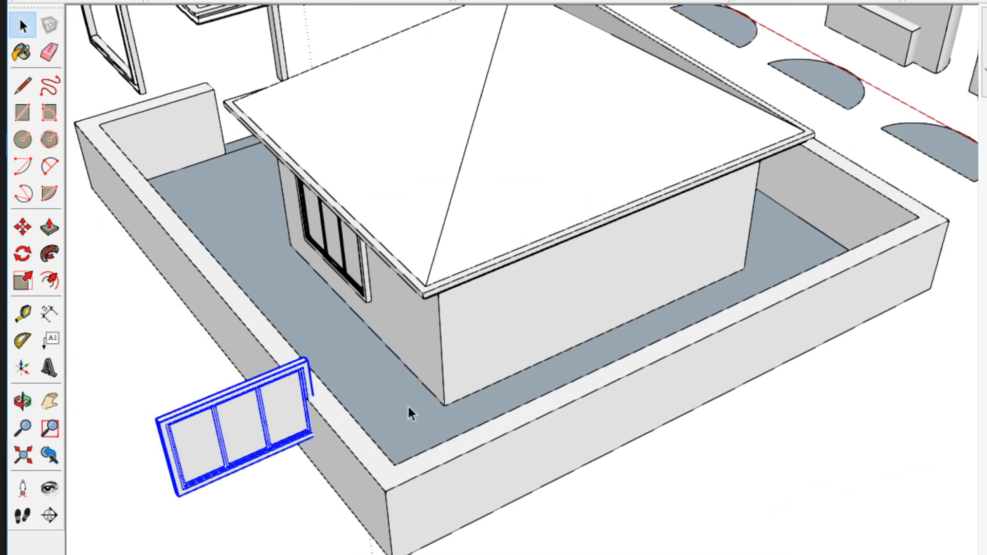
scroll(303, 355, "up", 2)
key("m")
left_click(304, 355)
scroll(304, 355, "down", 3)
left_click(813, 147)
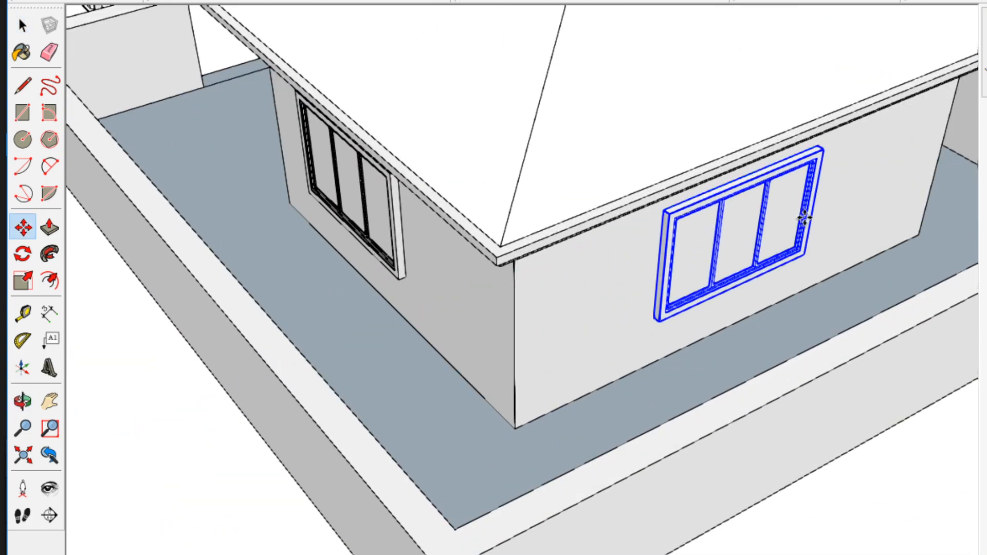
key("space")
Draw a rectangle on the wall matching the outline of the window copy.
scroll(670, 214, "up", 2)
scroll(670, 214, "up", 1)
key("r")
middle_click_drag(698, 199, 319, 546)
middle_click_drag(669, 462, 432, 366)
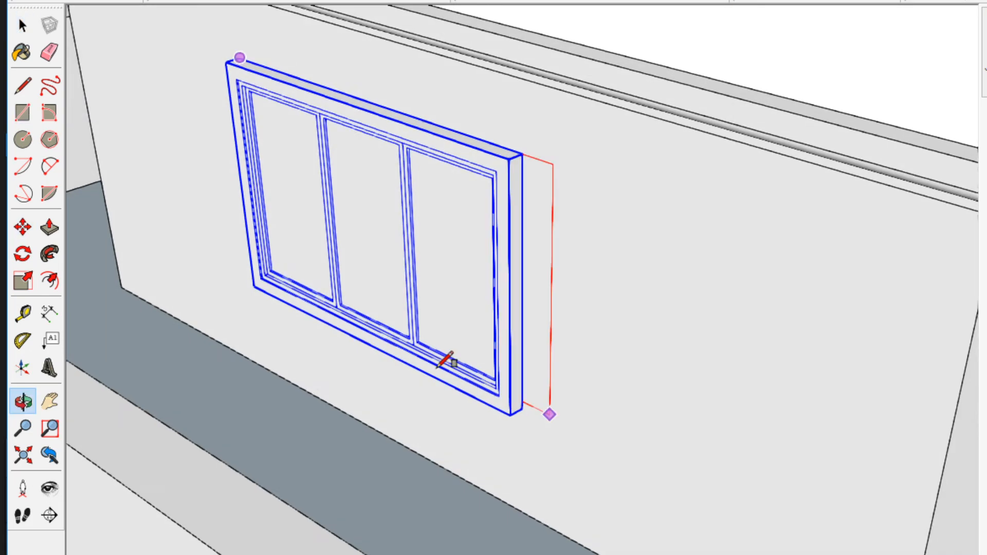
left_click(524, 157)
scroll(535, 406, "up", 1)
left_click(520, 414)
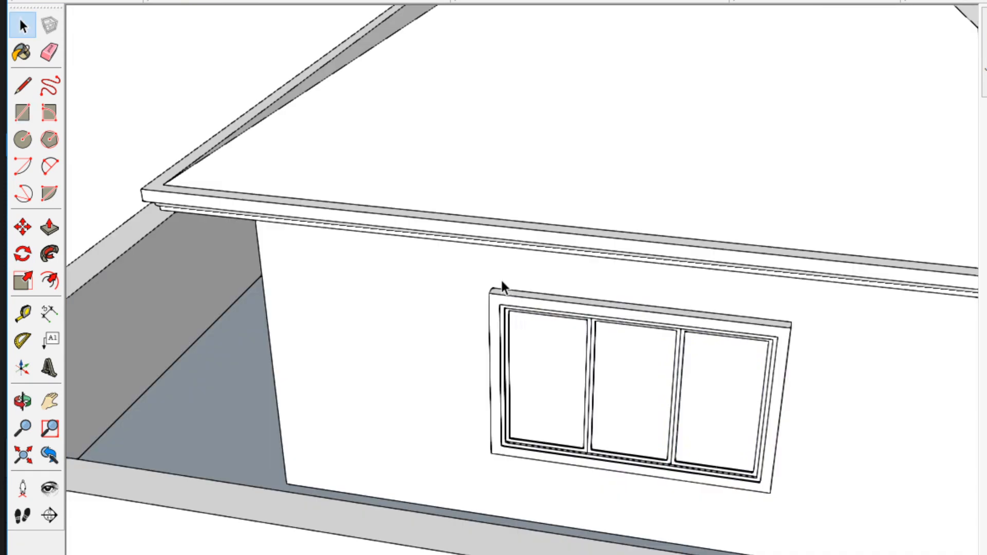
Hide the window copy so that the rectangle behind it can be edited.
left_click(584, 331)
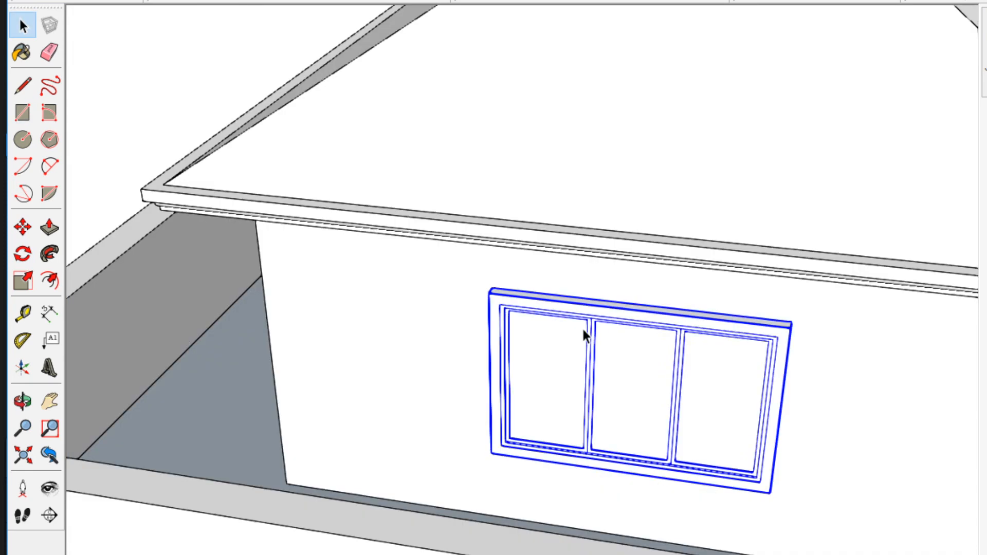
right_click(631, 335)
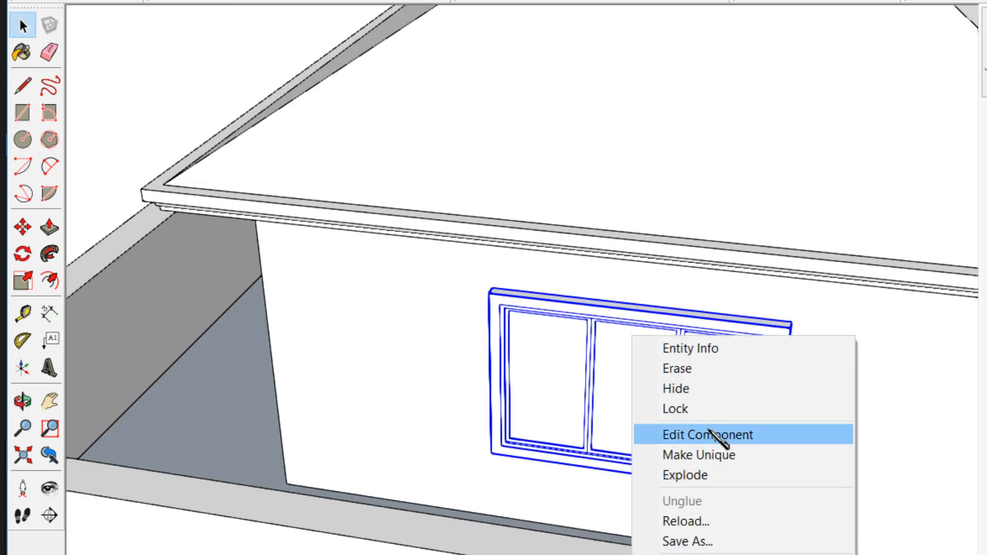
left_click(683, 392)
middle_click_drag(683, 393, 655, 443)
scroll(573, 409, "down", 8)
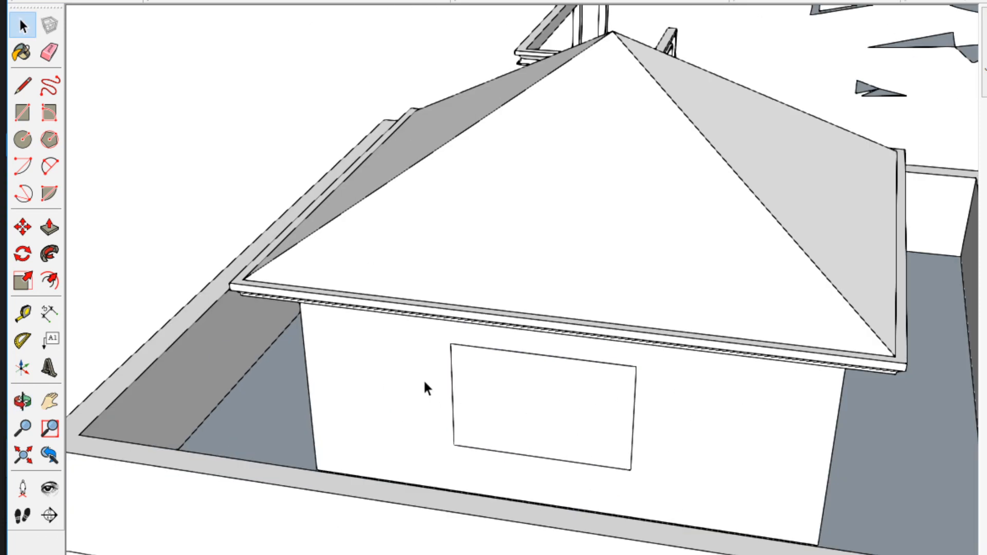
Select the window rectangle's face with its edges and cut it to the clipboard.
left_click(511, 400)
key("m")
key("space")
double_click(501, 405)
scroll(547, 393, "up", 5)
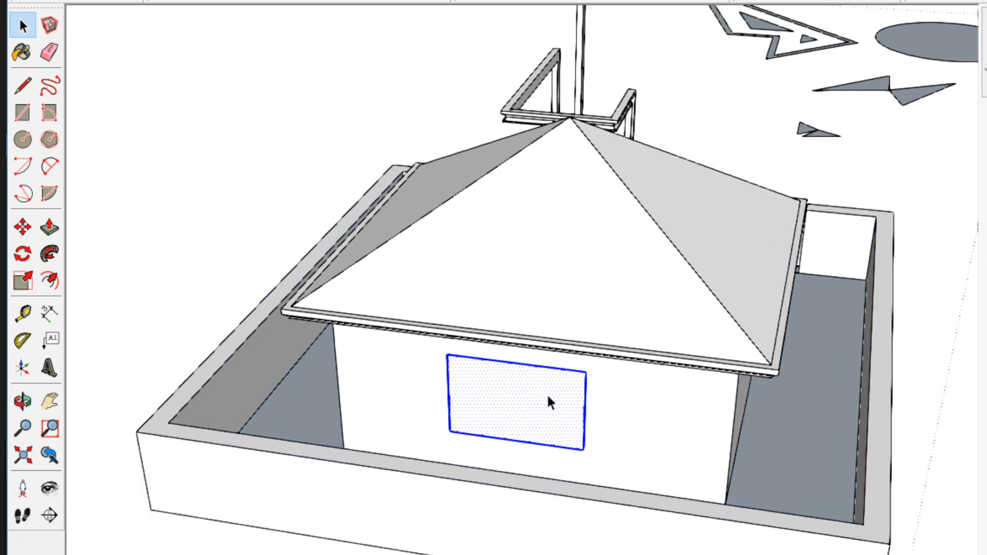
key("Delete")
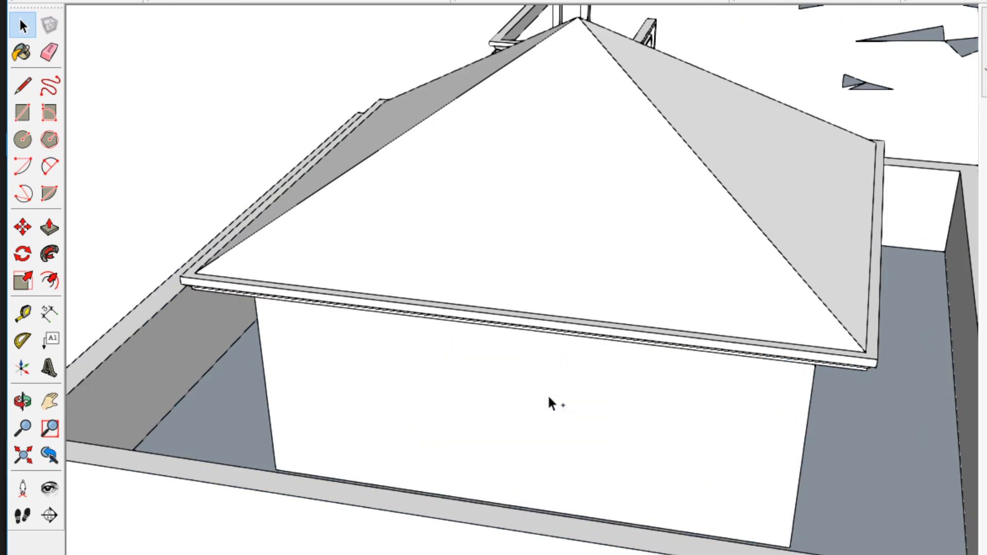
Open the house wall group for editing and paste the window rectangle in place on its wall.
double_click(548, 396)
scroll(548, 396, "down", 1)
middle_click_drag(549, 396, 489, 414)
scroll(511, 411, "up", 2)
key("ctrl+shift+v")
scroll(473, 411, "up", 1)
left_click(58, 2)
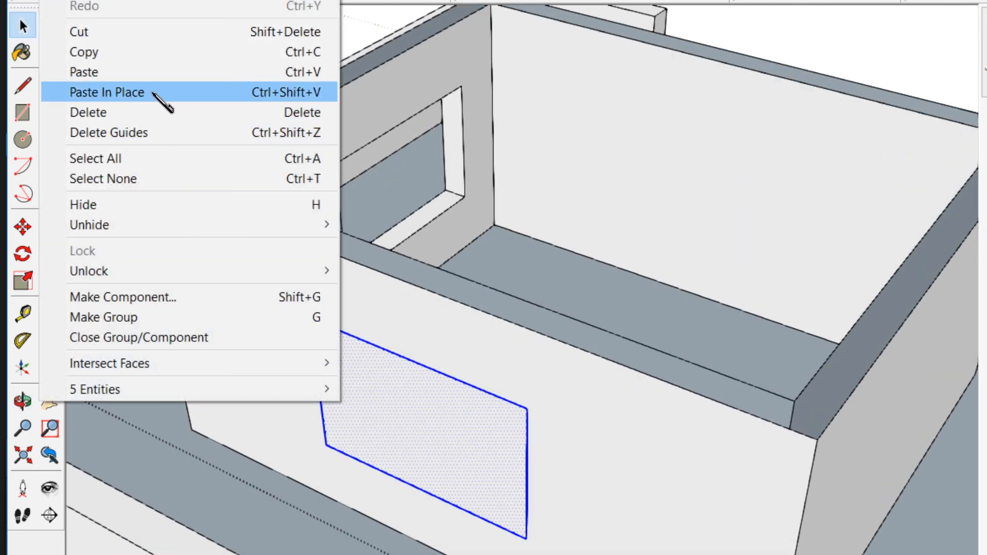
Push the pasted rectangle through the wall thickness to cut the window opening.
scroll(456, 405, "up", 2)
key("p")
left_click(414, 431)
middle_click_drag(728, 367, 47, 531)
left_click(379, 70)
key("space")
scroll(383, 452, "down", 3)
middle_click_drag(383, 454, 697, 471)
scroll(327, 552, "up", 1)
key("l")
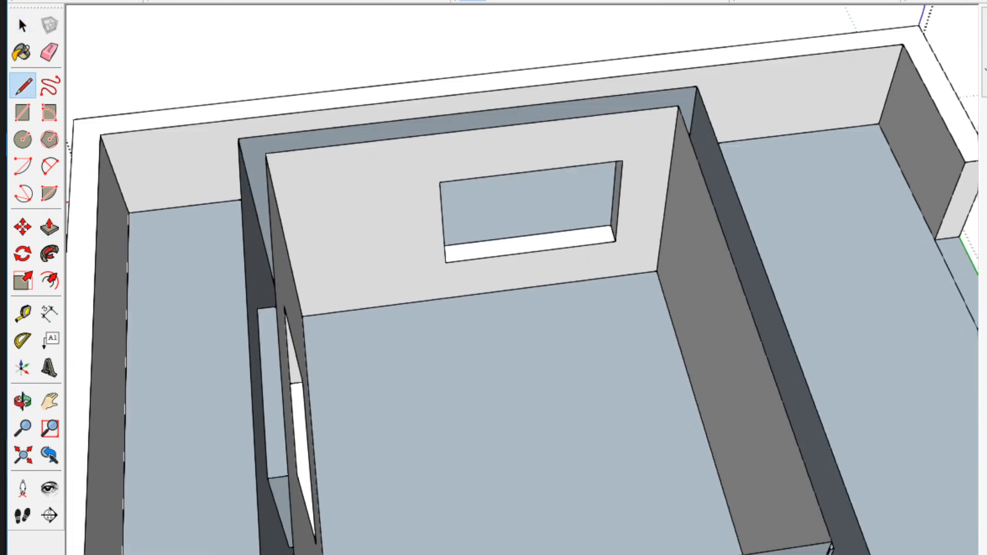
scroll(318, 553, "up", 2)
scroll(319, 553, "down", 2)
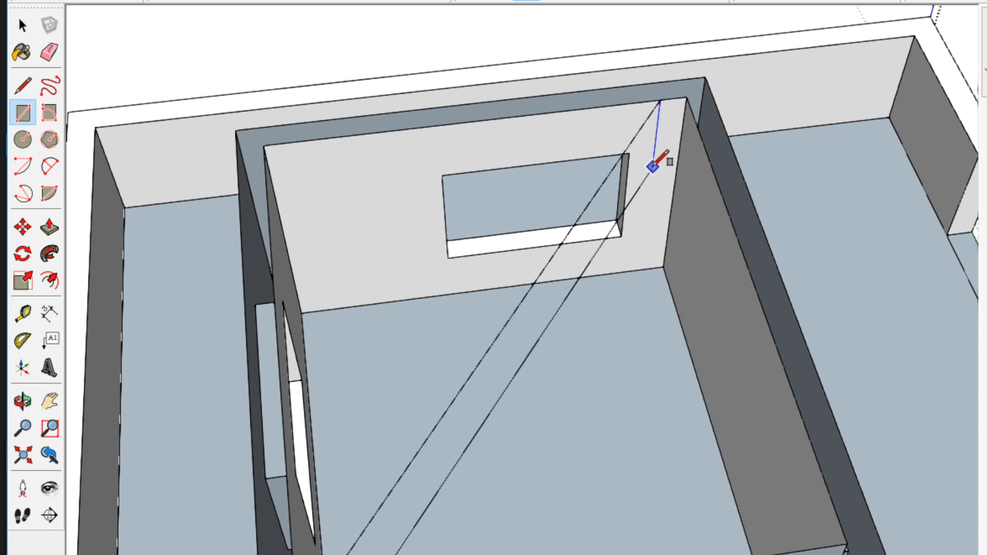
left_click(687, 95)
key("ctrl+z")
Leave the house wall group and unhide the last hidden window.
scroll(534, 425, "down", 2)
key("space")
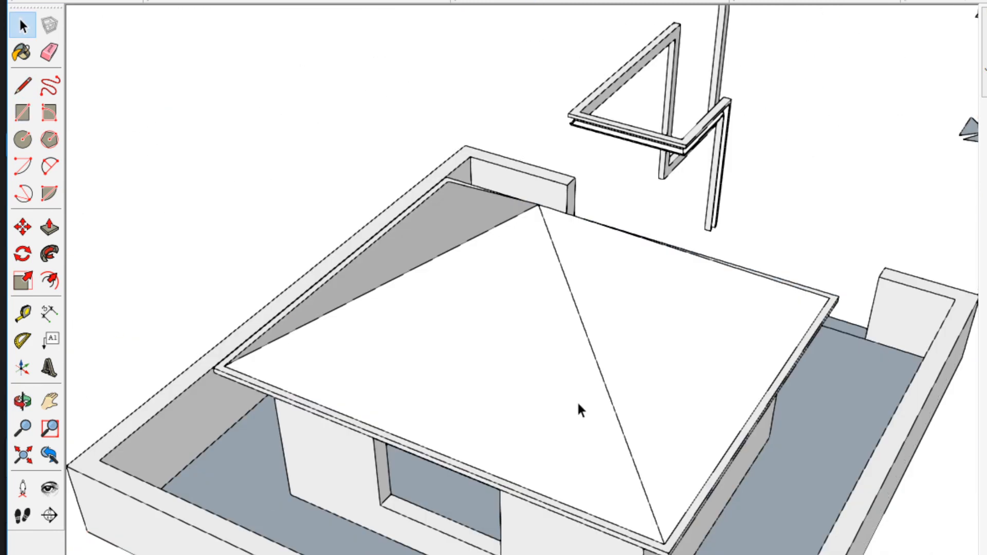
scroll(449, 522, "up", 3)
middle_click_drag(449, 522, 631, 406)
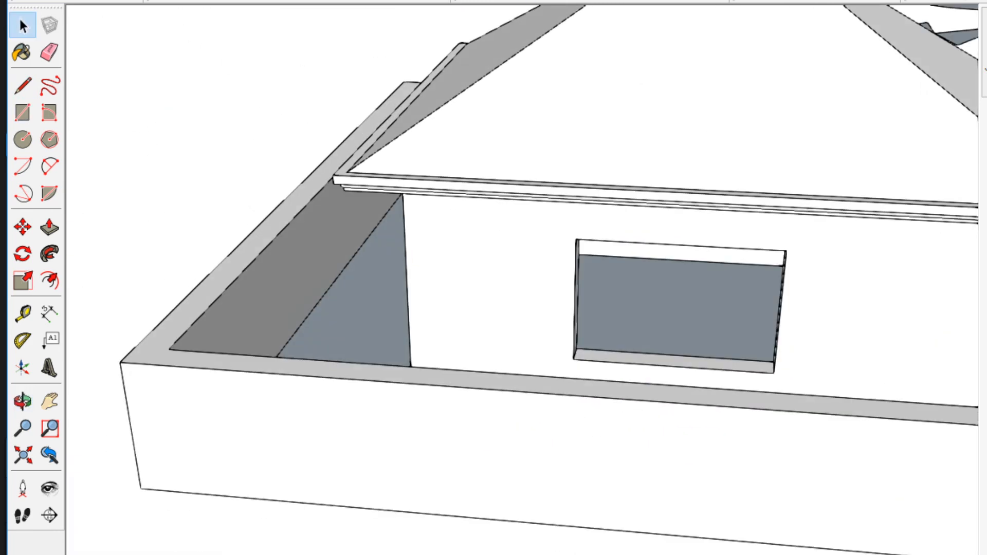
left_click(83, 1)
mouse_move(51, 1)
mouse_move(211, 229)
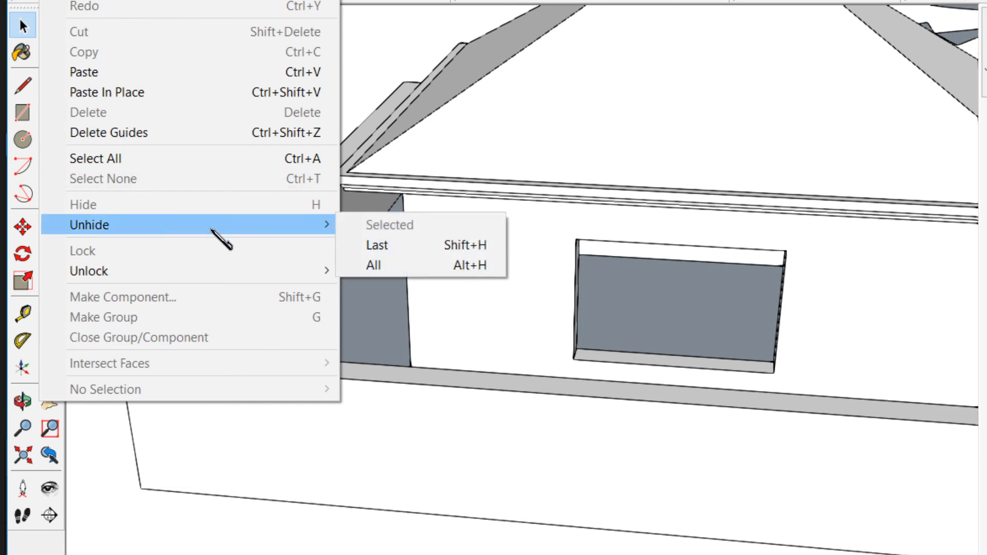
left_click(425, 245)
scroll(612, 318, "up", 2)
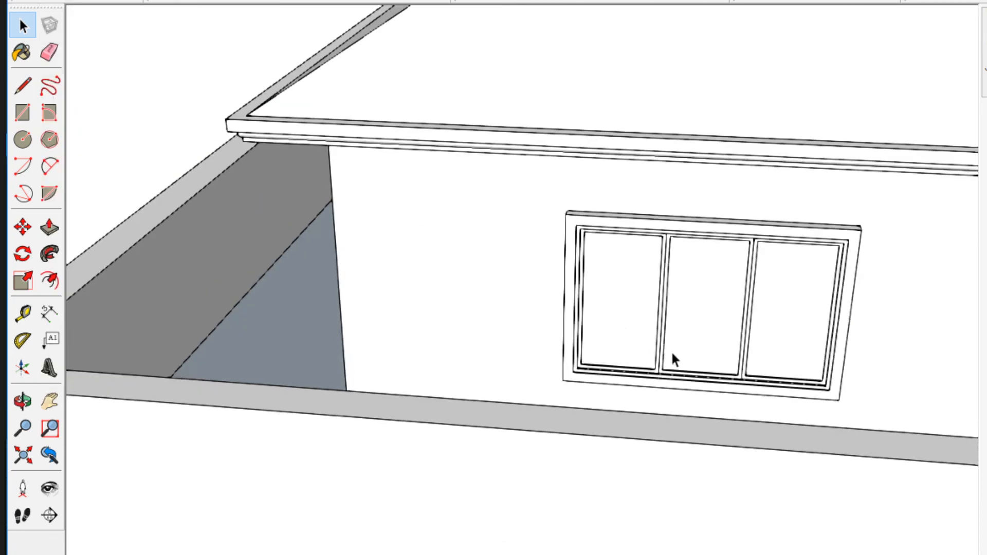
Select the window copy and move it back into its opening, flush with the outer wall face.
scroll(600, 359, "down", 4)
key("m")
left_click(622, 386)
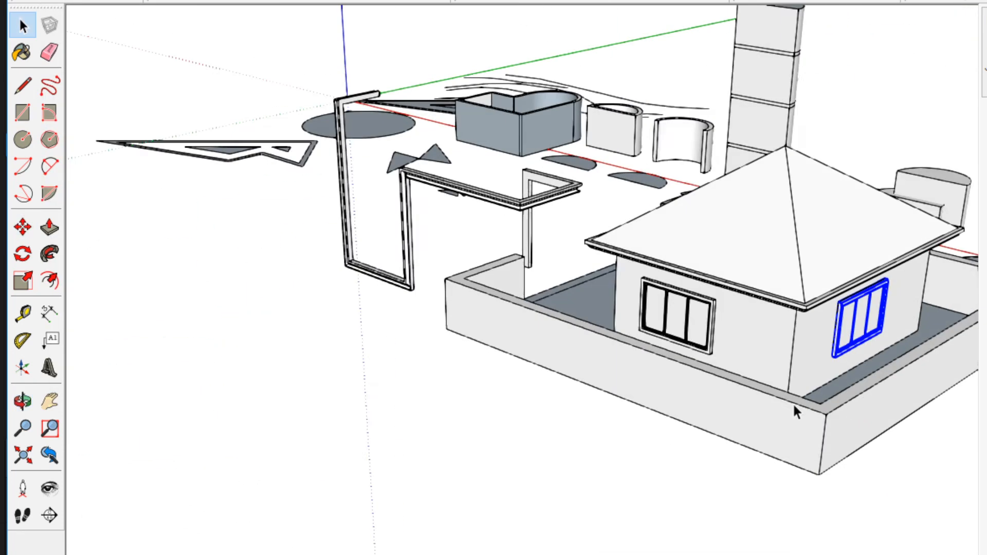
scroll(847, 402, "up", 4)
middle_click_drag(884, 256, 494, 357, "shift")
scroll(495, 362, "up", 3)
key("m")
left_click(602, 282)
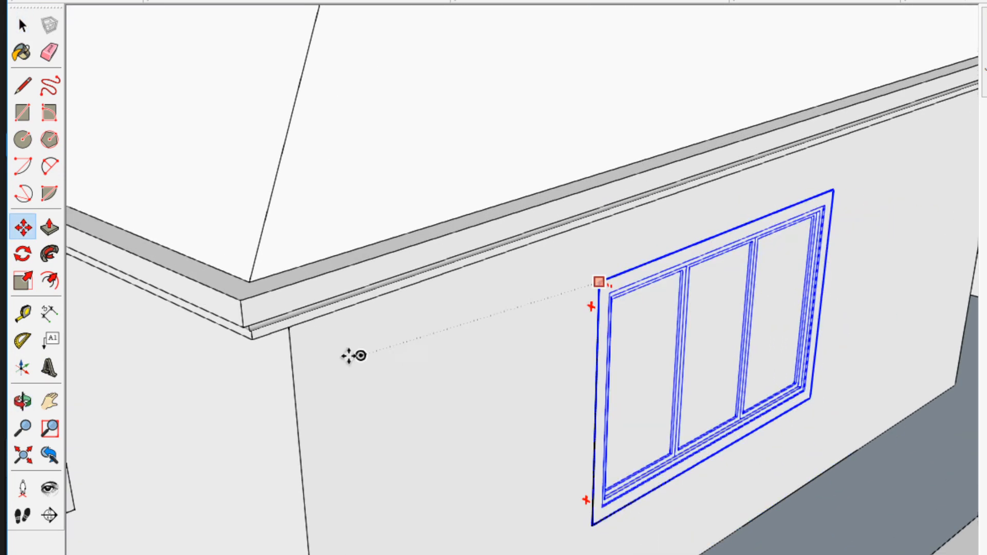
left_click(318, 361)
Move the window copy slightly deeper into its wall opening.
scroll(218, 467, "down", 2)
scroll(777, 394, "up", 4)
scroll(748, 395, "up", 2)
left_click(745, 396)
left_click(732, 392)
scroll(731, 392, "down", 4)
middle_click_drag(385, 390, 720, 389)
Select the original side window and move it inward to recess it in its wall opening.
key("space")
left_click(191, 396)
key("m")
left_click(231, 442)
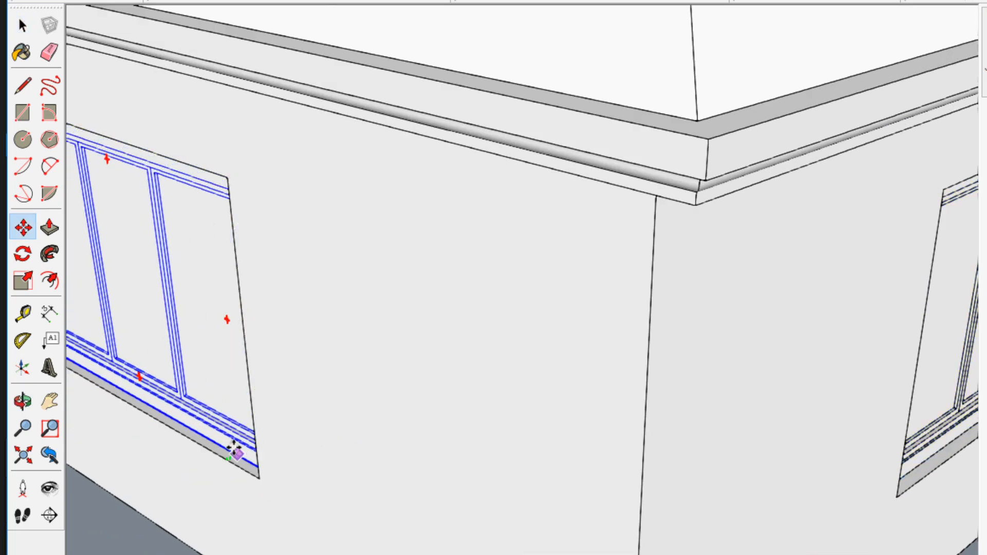
Set the selected side window down at its recessed depth in the wall opening and clear the selection.
left_click(236, 448)
key("space")
scroll(235, 448, "down", 5)
left_click(165, 492)
middle_click_drag(165, 492, 148, 460)
scroll(148, 461, "up", 1)
Select the three-pane side window and check the component commands available for it.
double_click(288, 407)
middle_click_drag(287, 407, 704, 330)
scroll(294, 396, "up", 4)
left_click_drag(324, 229, 490, 544)
key("m")
left_click(381, 321)
key("space")
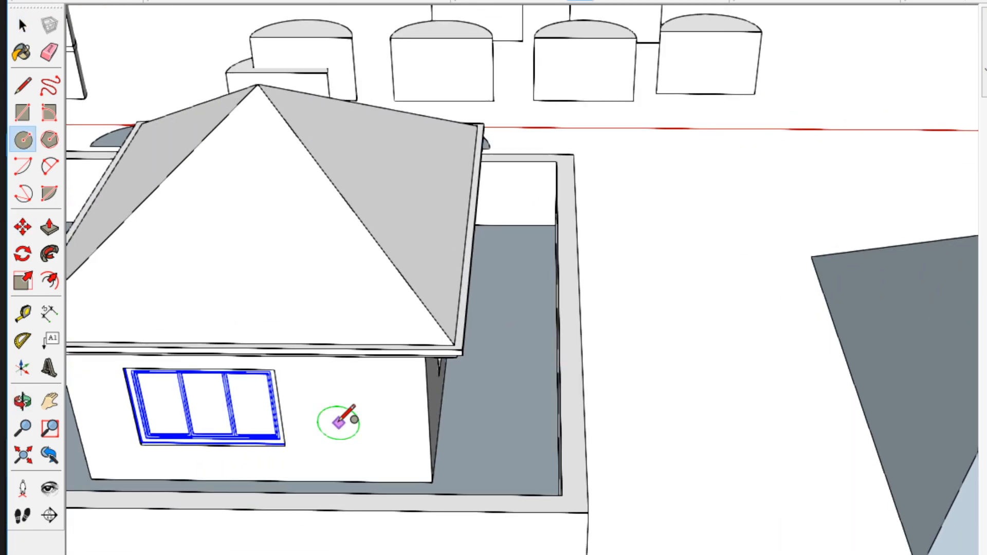
right_click(232, 409)
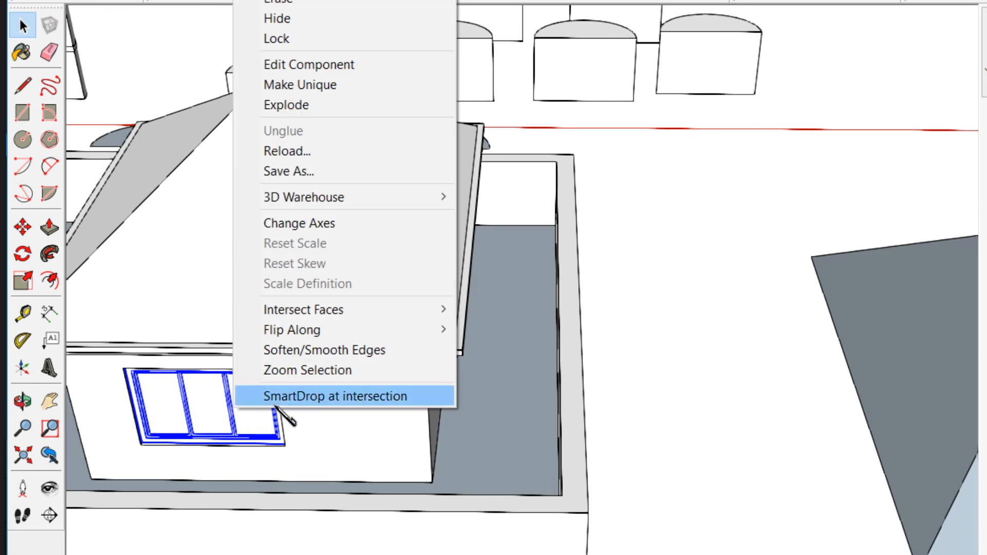
left_click(198, 415)
Examine the recessed windows on the adjoining walls and the door side of the house.
middle_click_drag(198, 415, 348, 380)
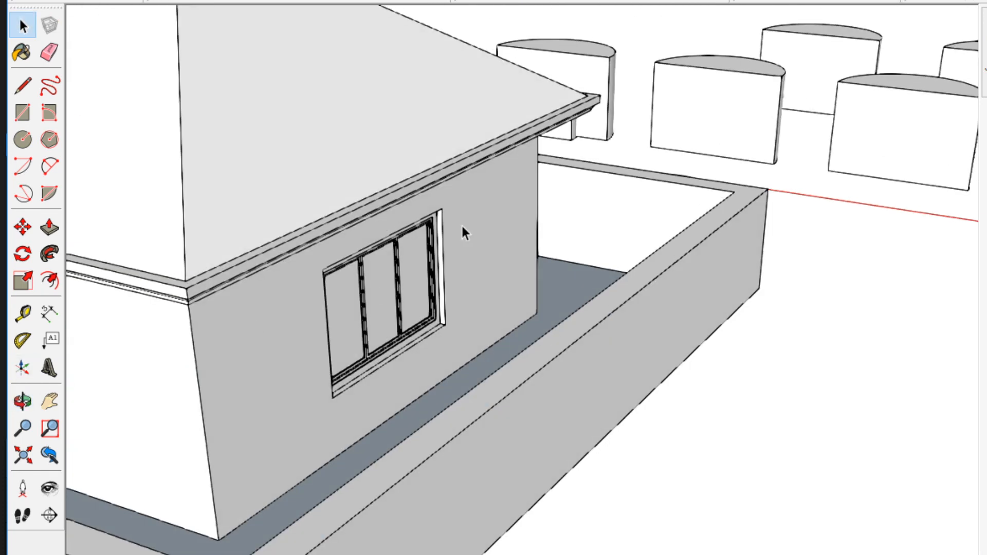
left_click(425, 274)
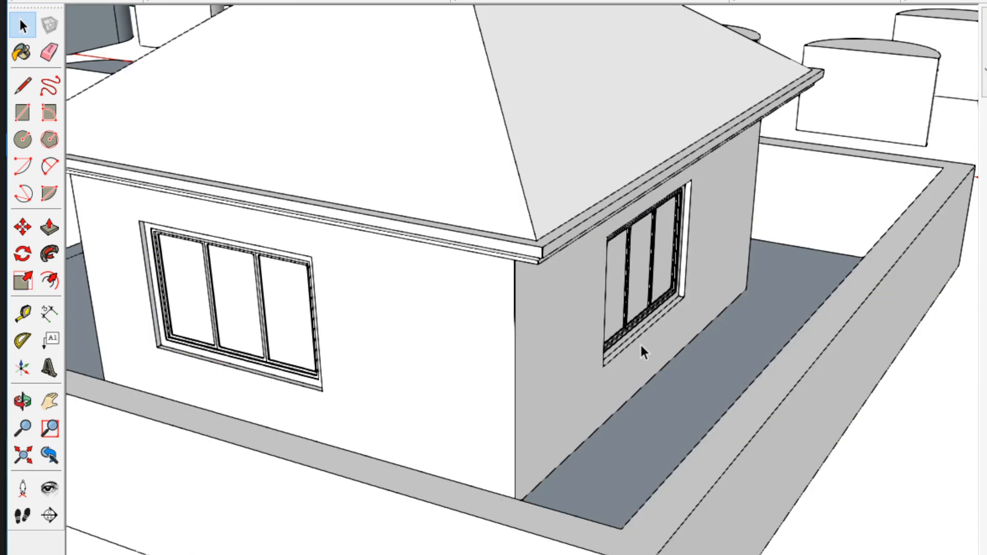
scroll(505, 480, "down", 4)
middle_click_drag(505, 480, 786, 471)
scroll(744, 396, "up", 1)
middle_click_drag(744, 397, 649, 428)
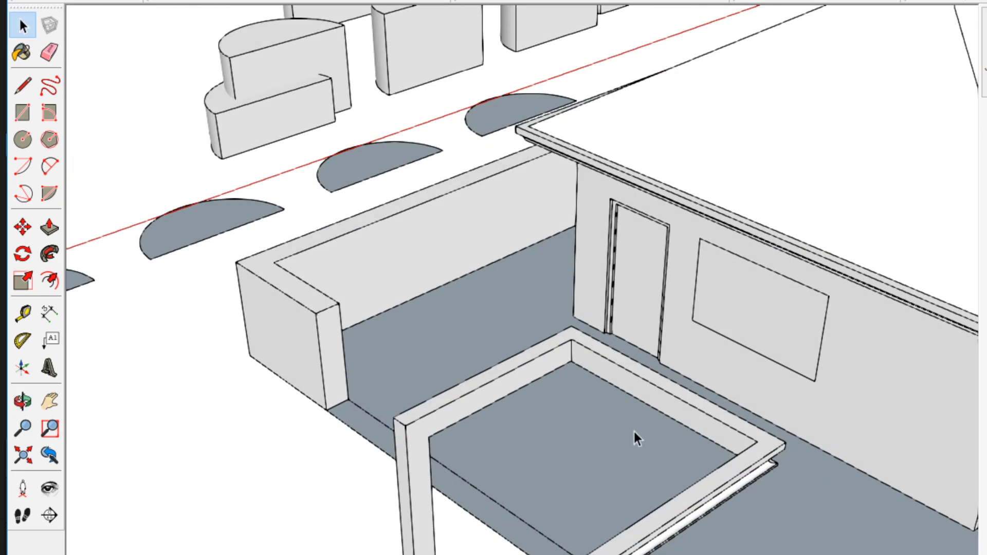
Fit the whole model in view and show it in the standard Top view.
scroll(615, 444, "down", 5)
scroll(615, 445, "down", 1)
key("shift+z")
key("shift+p")
key("shift+p")
key("shift+t")
key("shift+p")
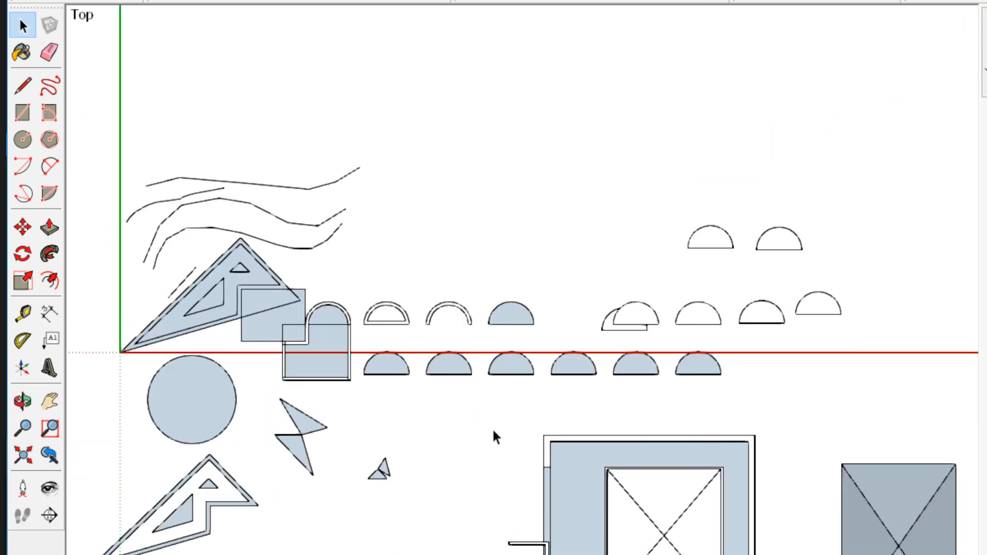
Review all the practice shapes and the walled house together from an angled overview.
middle_click_drag(492, 427, 532, 376, "shift")
scroll(606, 385, "down", 2)
middle_click_drag(608, 391, 526, 390)
scroll(650, 372, "up", 1)
scroll(649, 372, "down", 1)
scroll(631, 374, "down", 1)
scroll(525, 390, "up", 2)
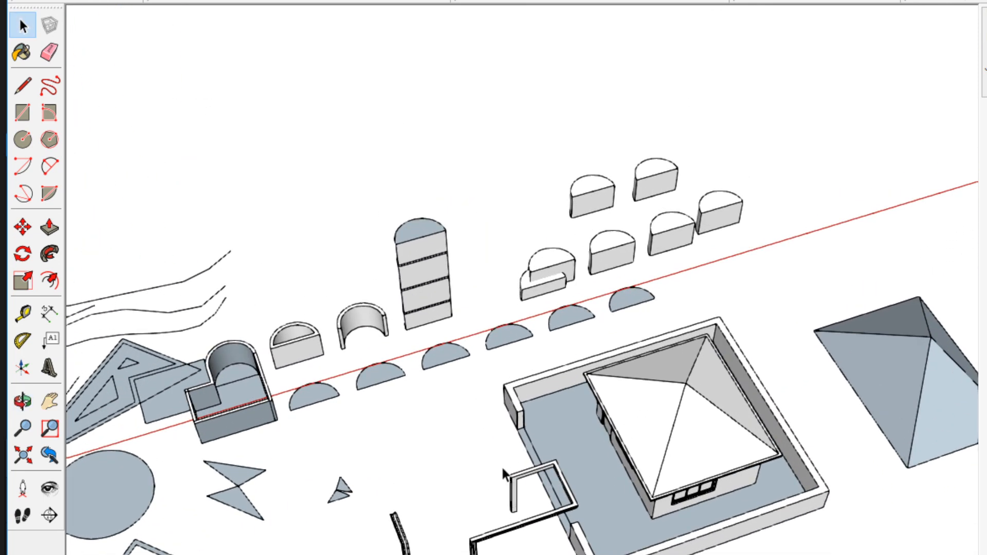